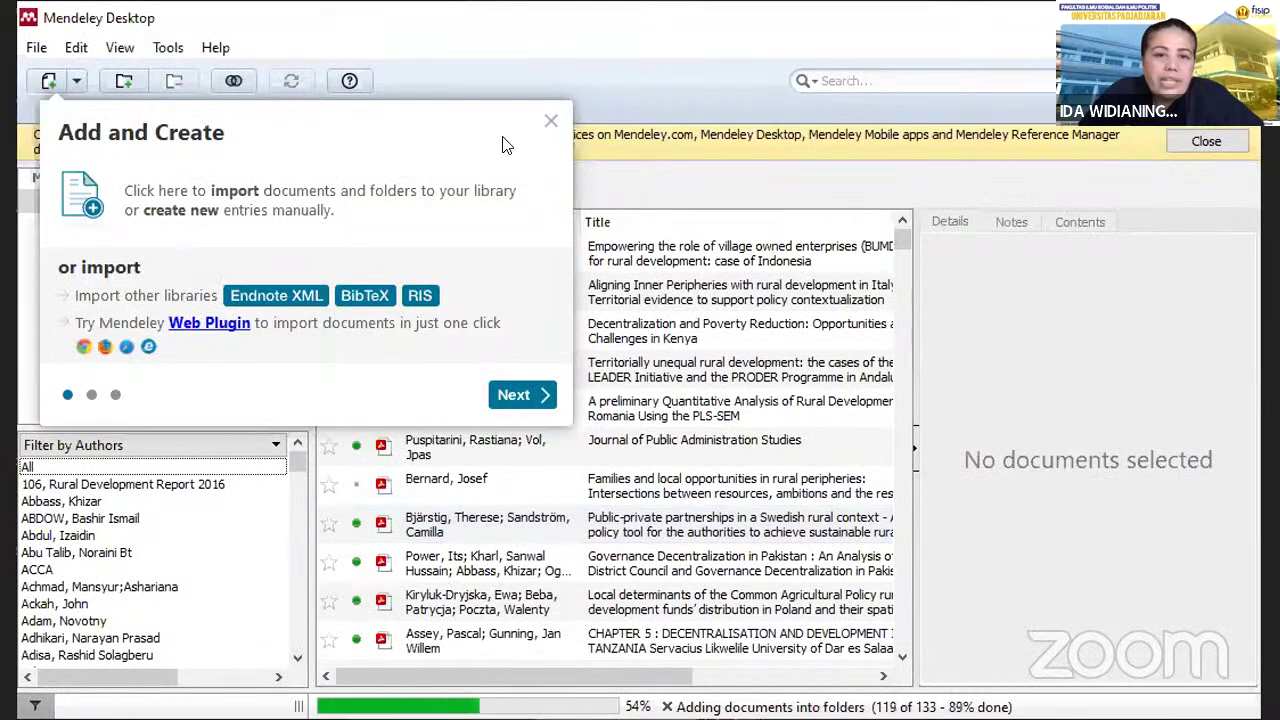
Dismiss the Add and Create guide, show the DeceRD folder's documents and maximize the window.
left_click(546, 122)
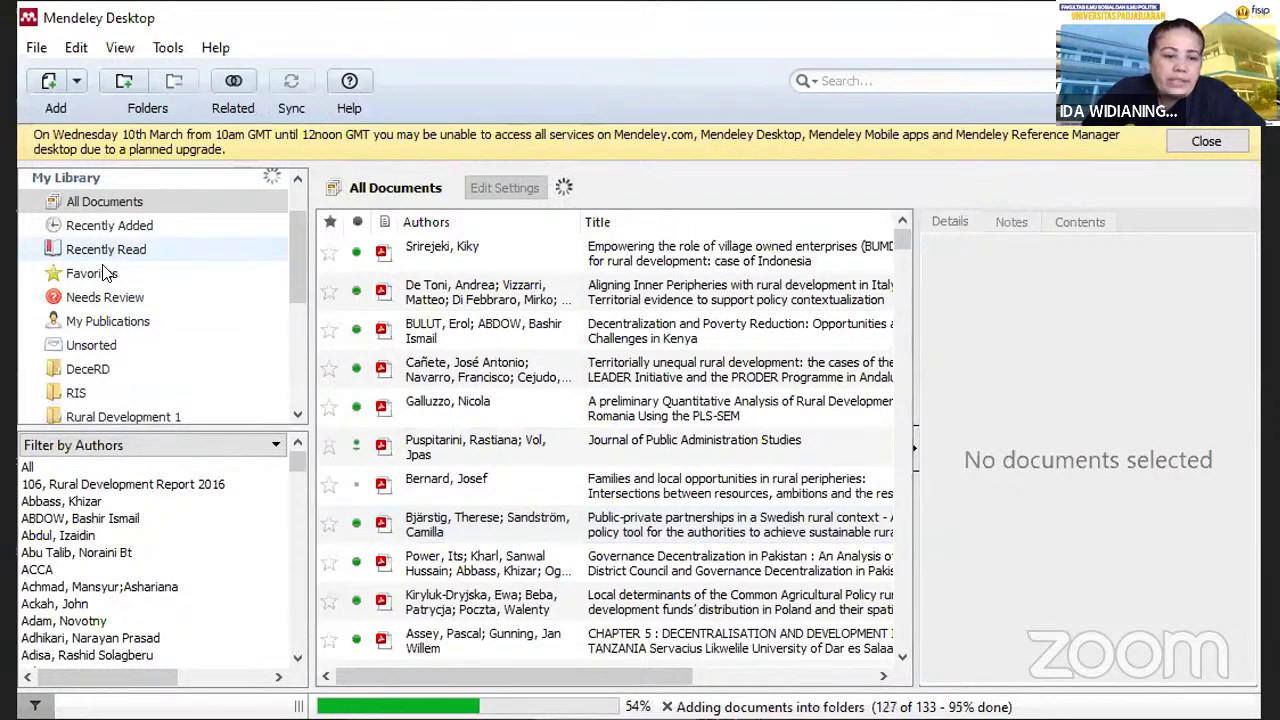
left_click(88, 369)
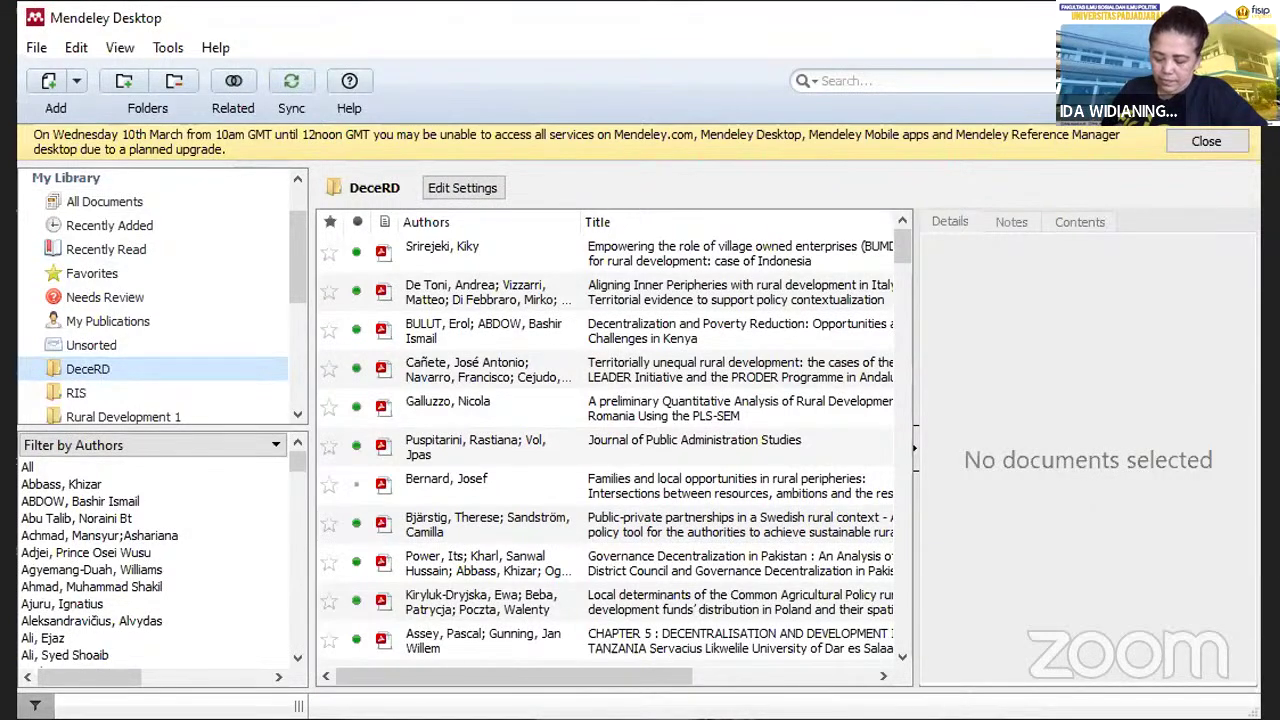
double_click(960, 17)
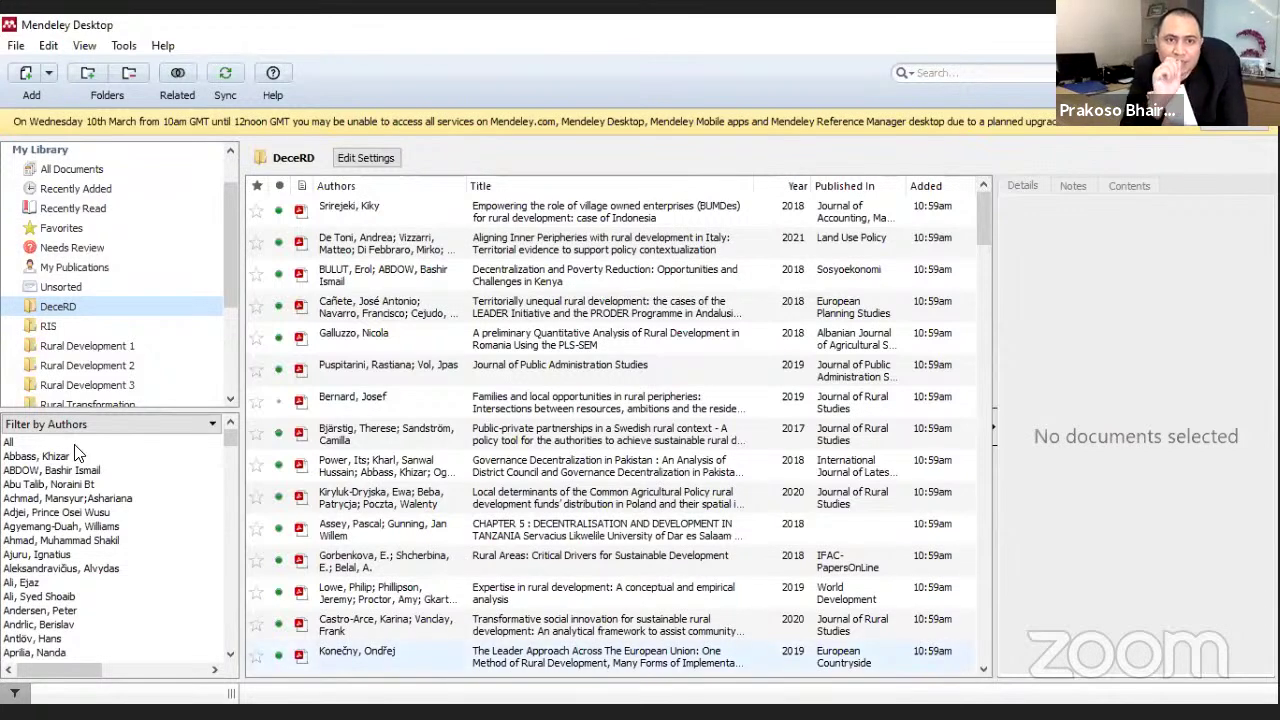
scroll(615, 430, "down", 1)
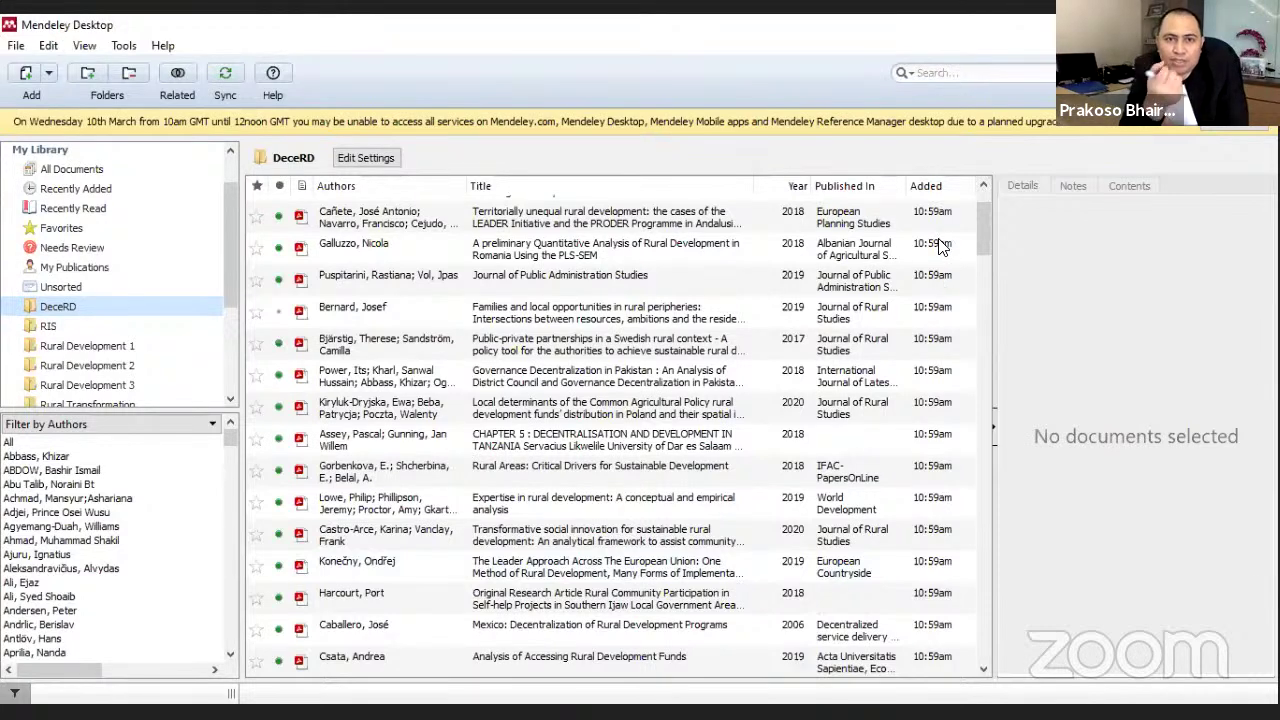
scroll(976, 228, "up", 1)
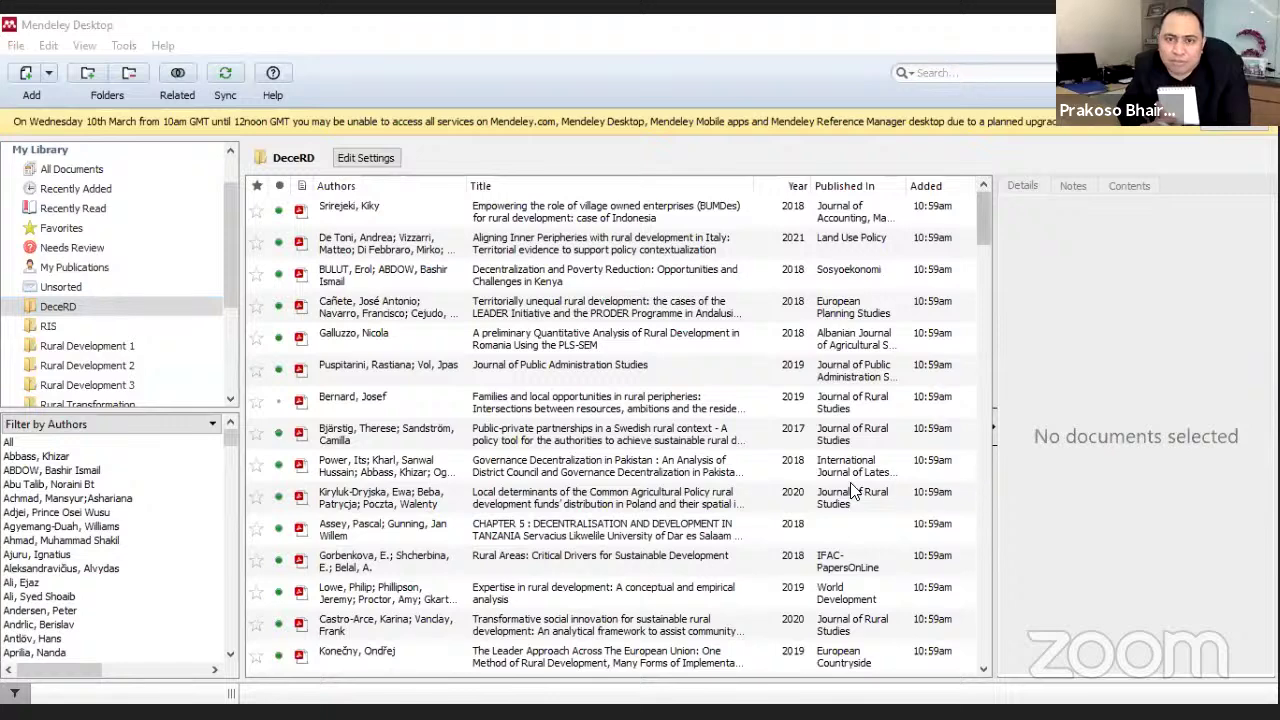
Open the paper "Empowering the role of village owned enterprises (BUMDes) for rural development: case of Indonesia" and look over its details.
double_click(342, 208)
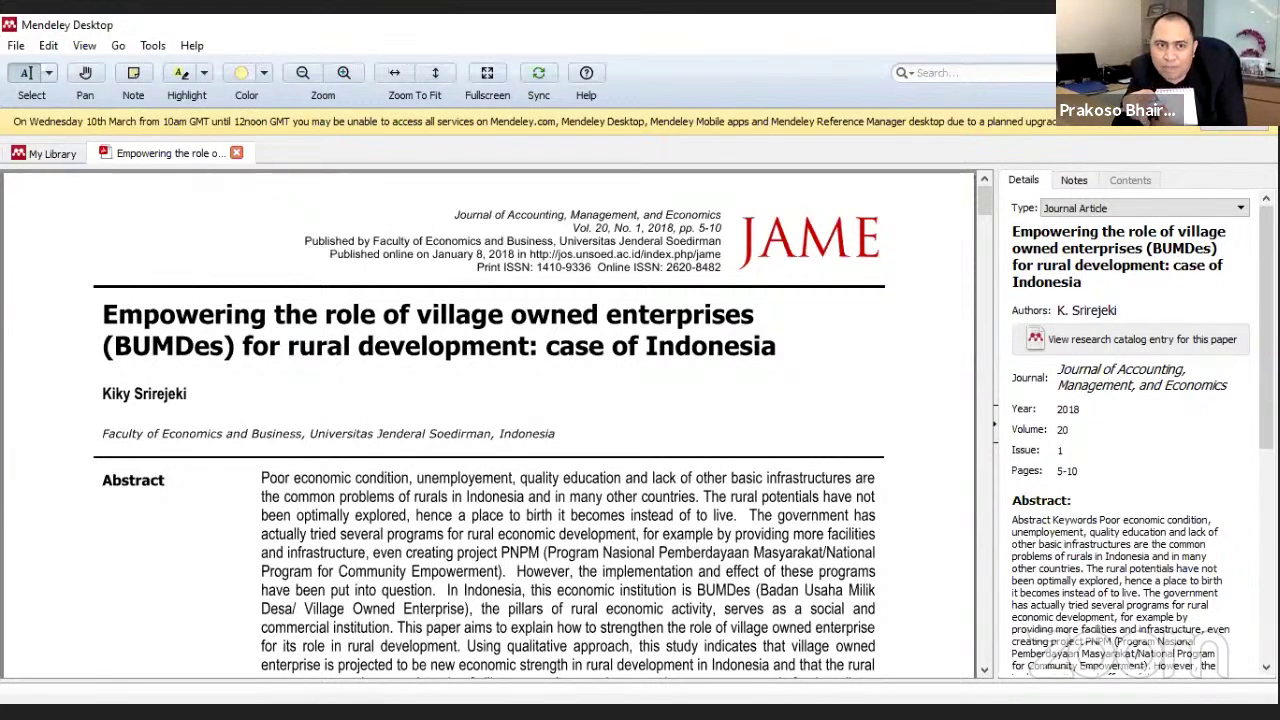
scroll(1130, 430, "down", 2)
scroll(1130, 430, "down", 2)
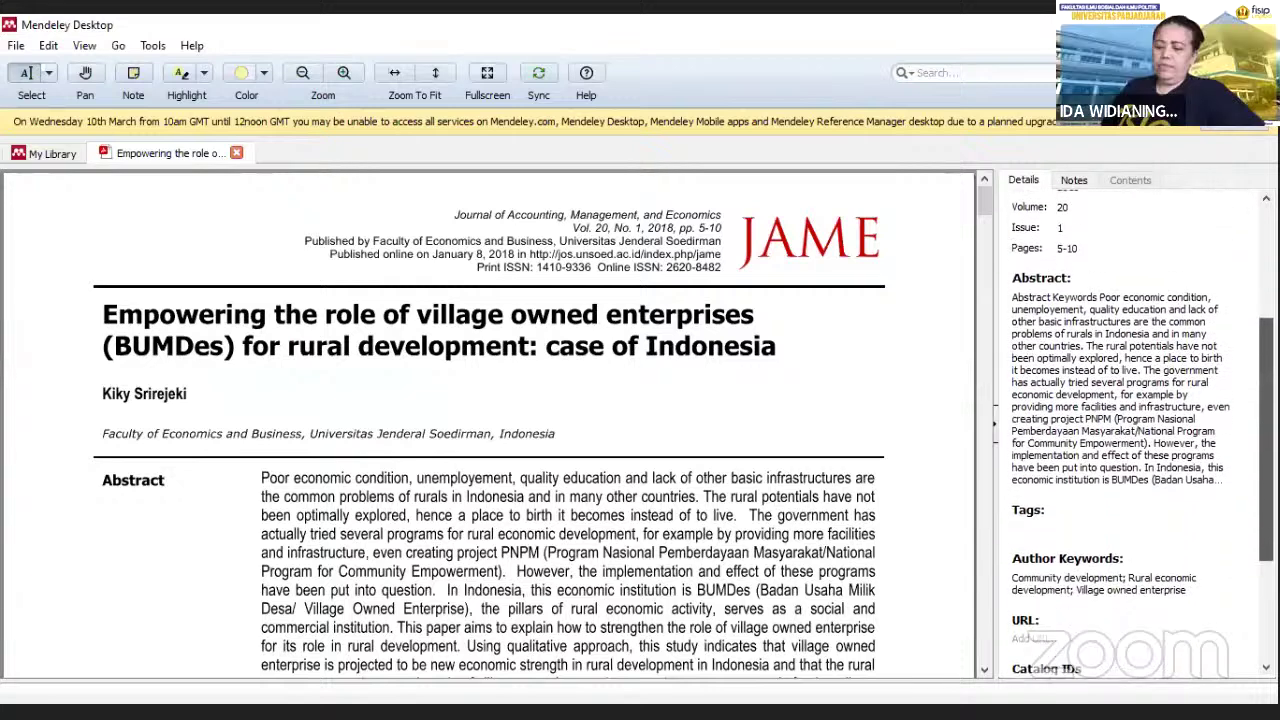
scroll(1130, 430, "up", 2)
scroll(1130, 430, "up", 1)
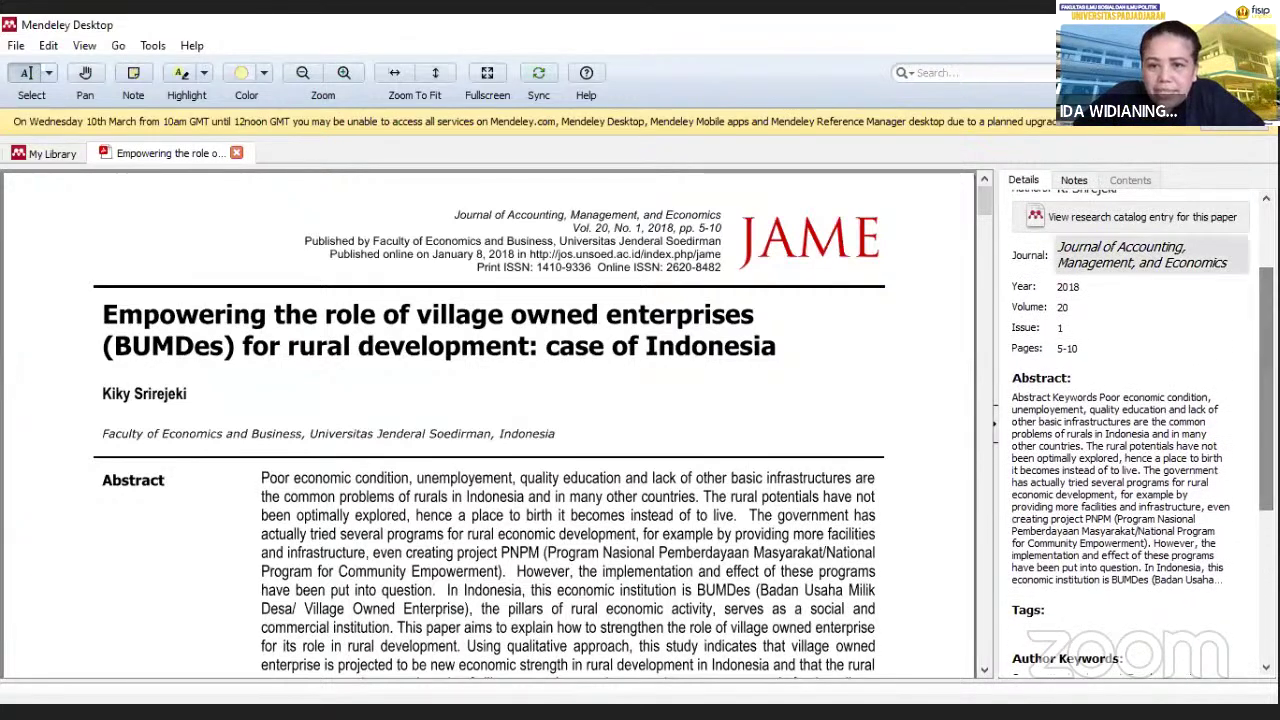
scroll(1130, 430, "up", 2)
scroll(1130, 430, "up", 1)
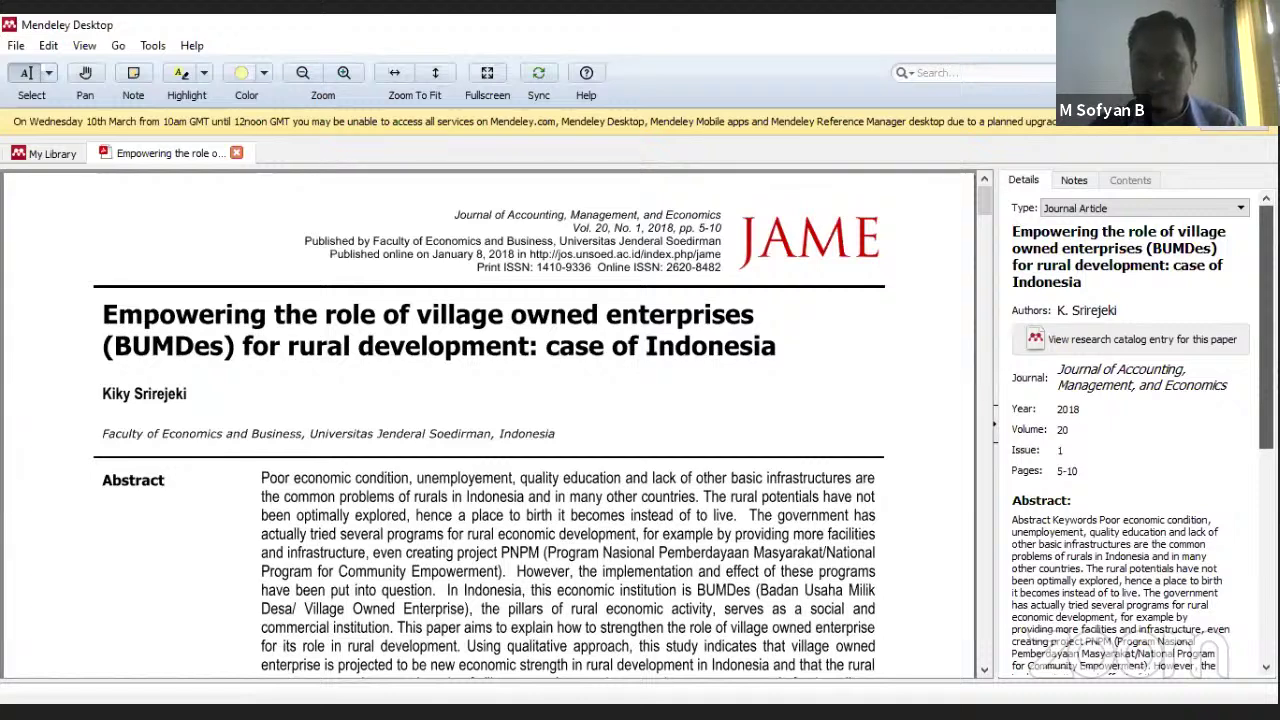
Examine the BUMDes paper's metadata from title, journal and abstract through author keywords, catalog IDs and attached files.
scroll(1130, 430, "down", 5)
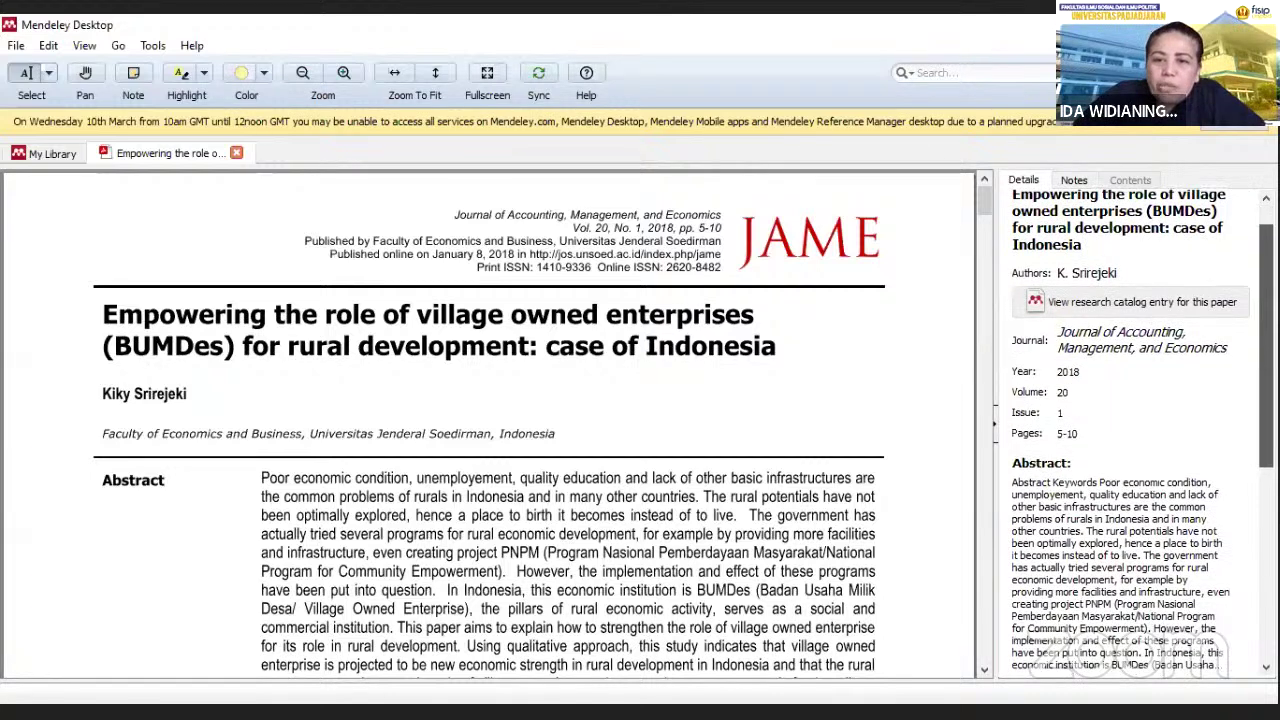
scroll(1130, 430, "down", 5)
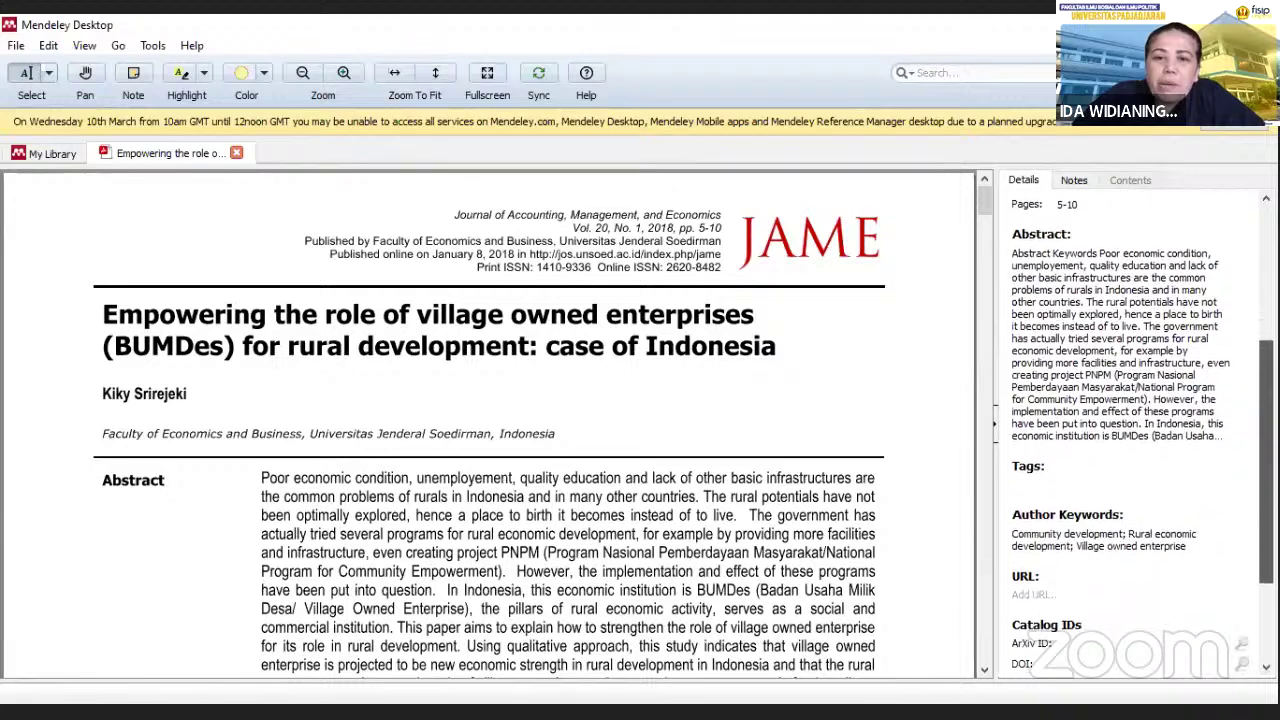
scroll(1130, 430, "down", 2)
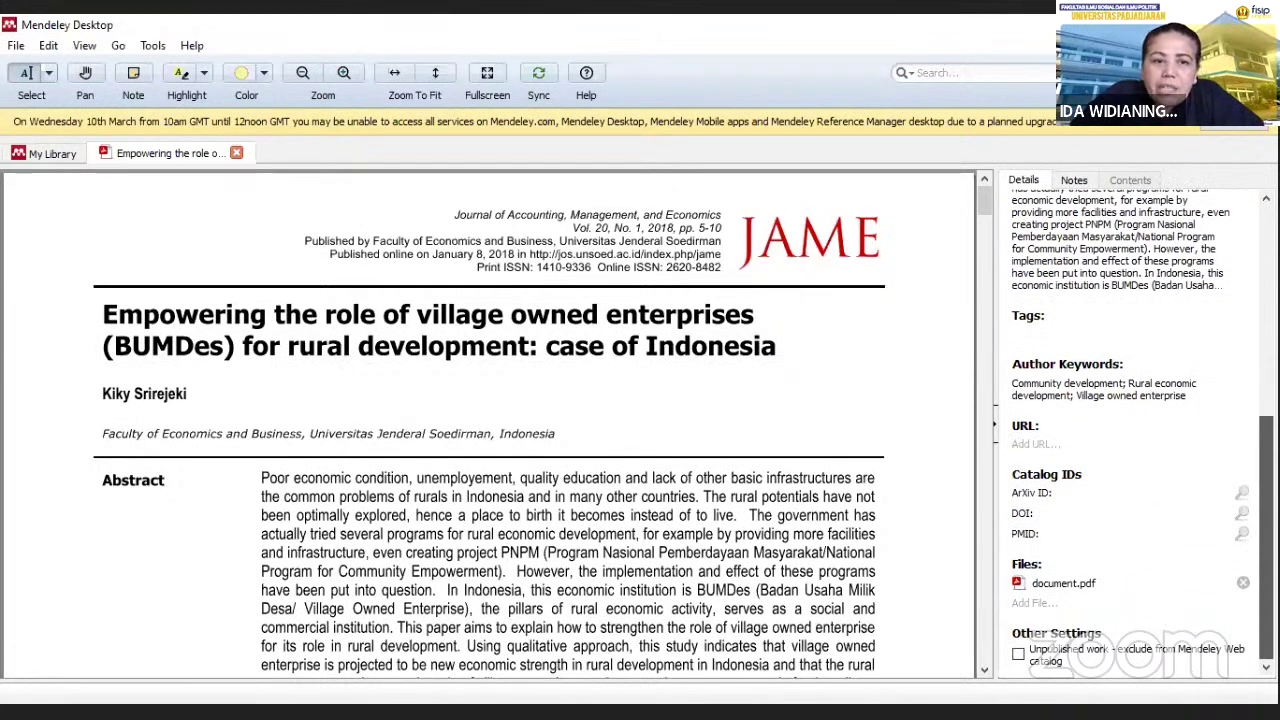
scroll(1130, 430, "up", 1)
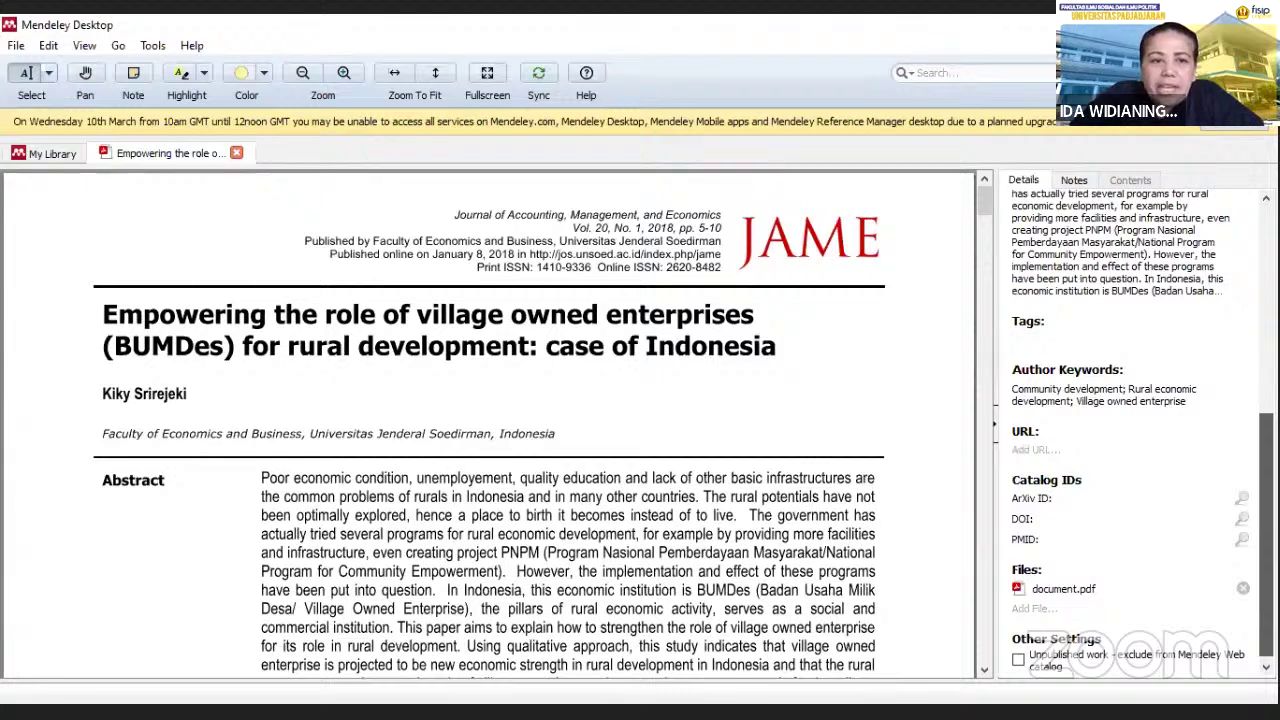
scroll(1130, 430, "up", 8)
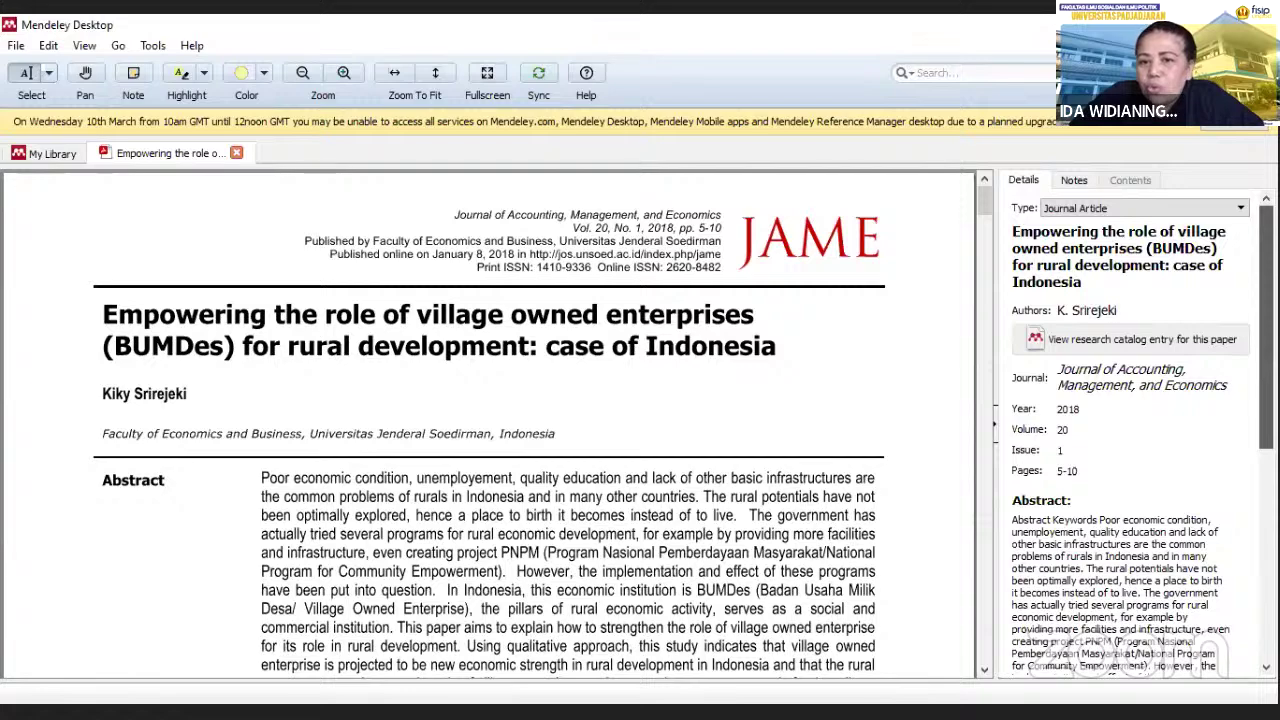
scroll(1130, 420, "down", 5)
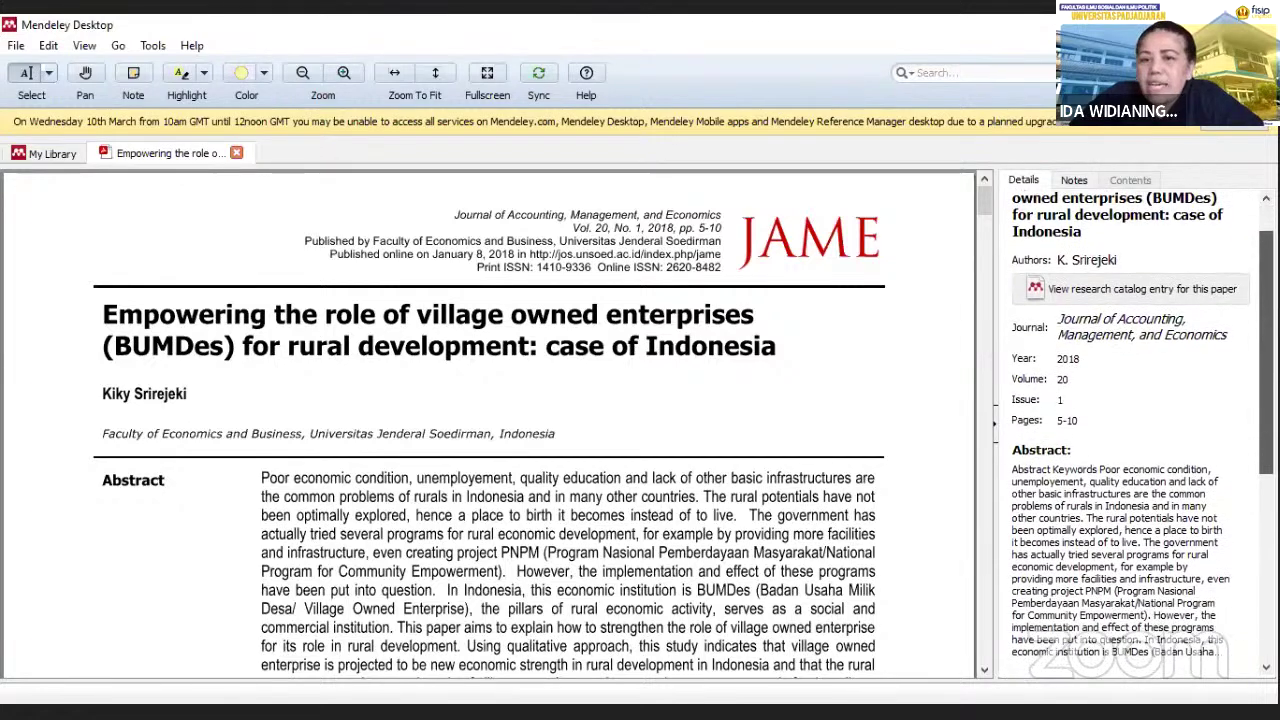
scroll(1130, 430, "down", 4)
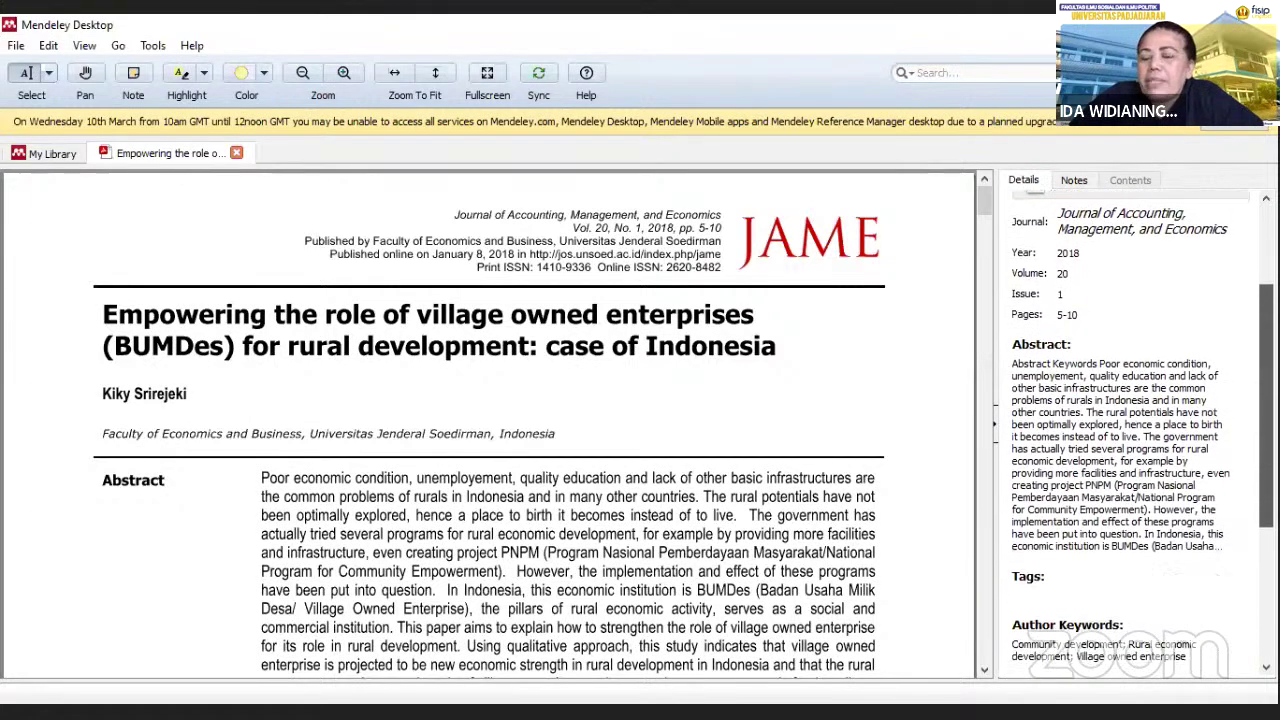
scroll(1130, 430, "down", 5)
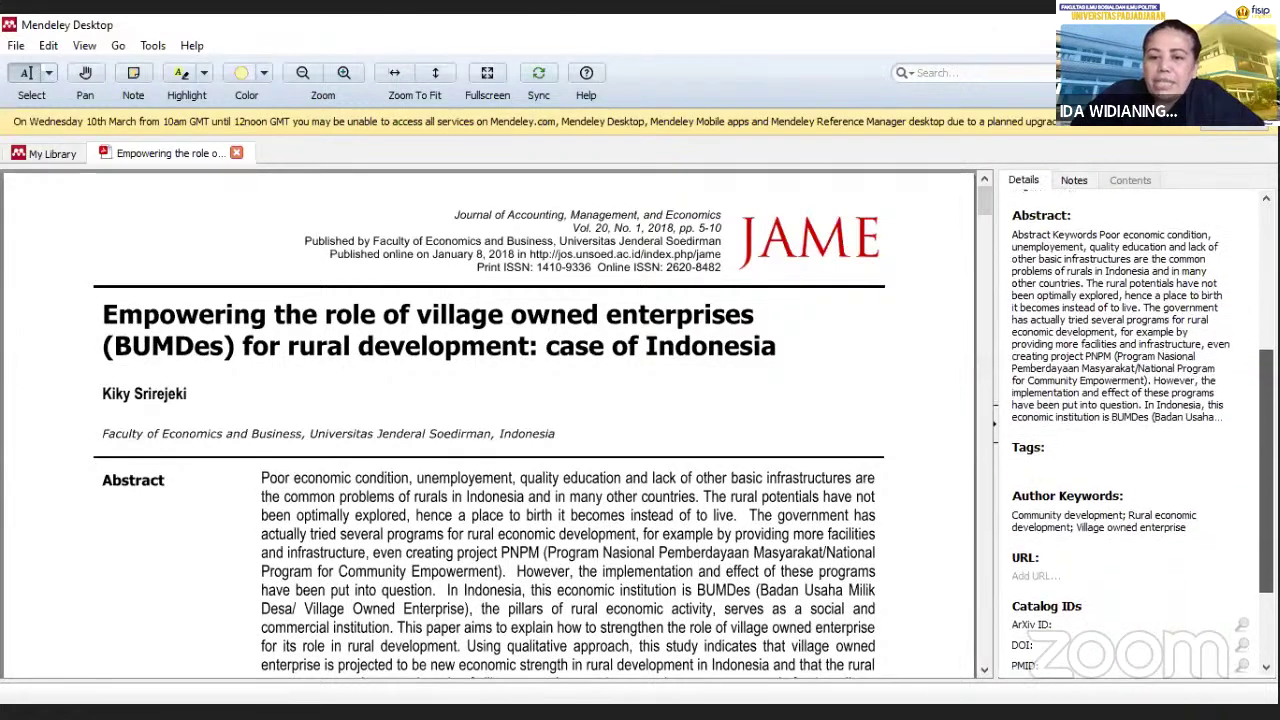
scroll(1130, 430, "down", 3)
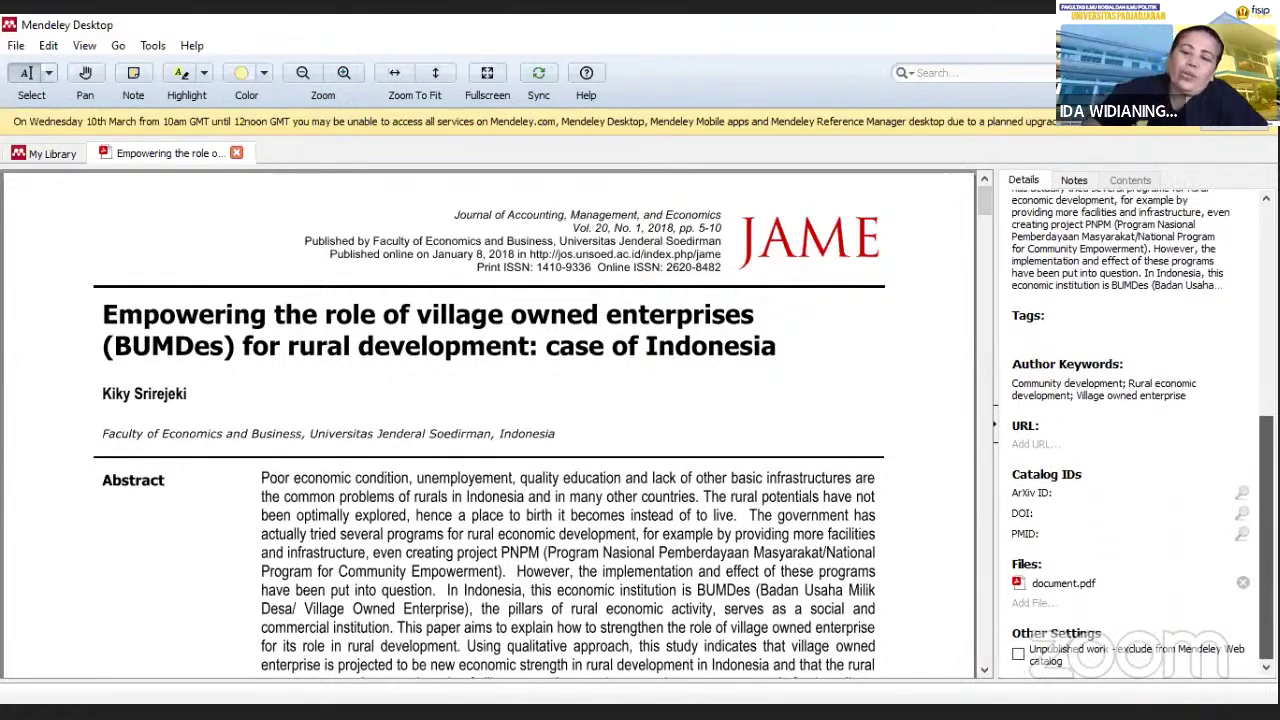
scroll(1130, 430, "up", 10)
scroll(1130, 430, "up", 5)
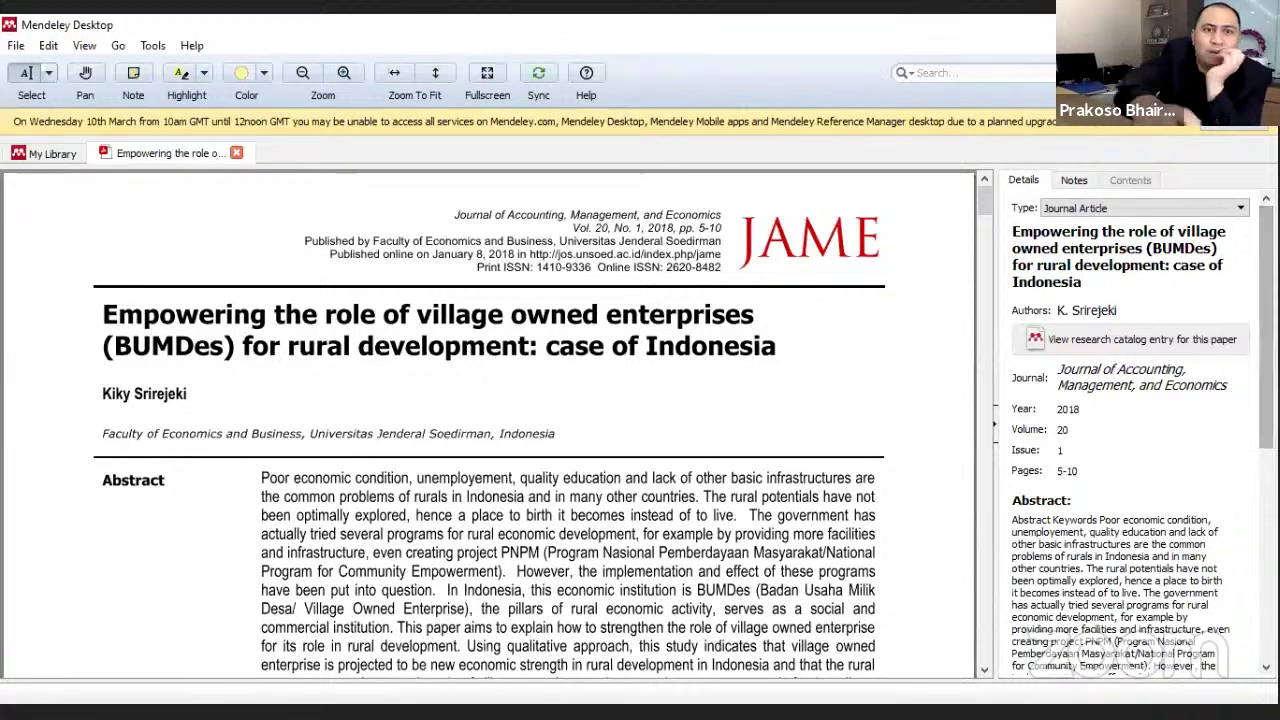
Return to the DeceRD document list and review the selected paper's keywords, catalog IDs and files there.
left_click(42, 150)
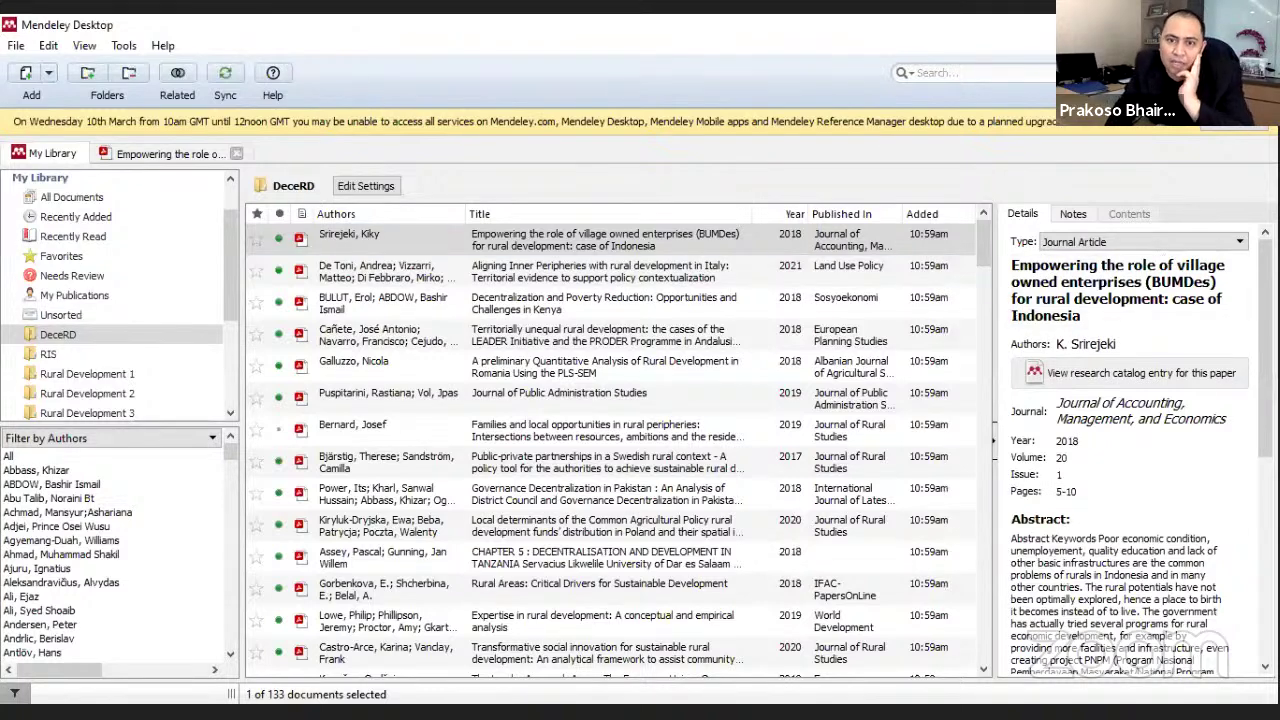
scroll(1130, 430, "down", 1)
scroll(1130, 430, "down", 10)
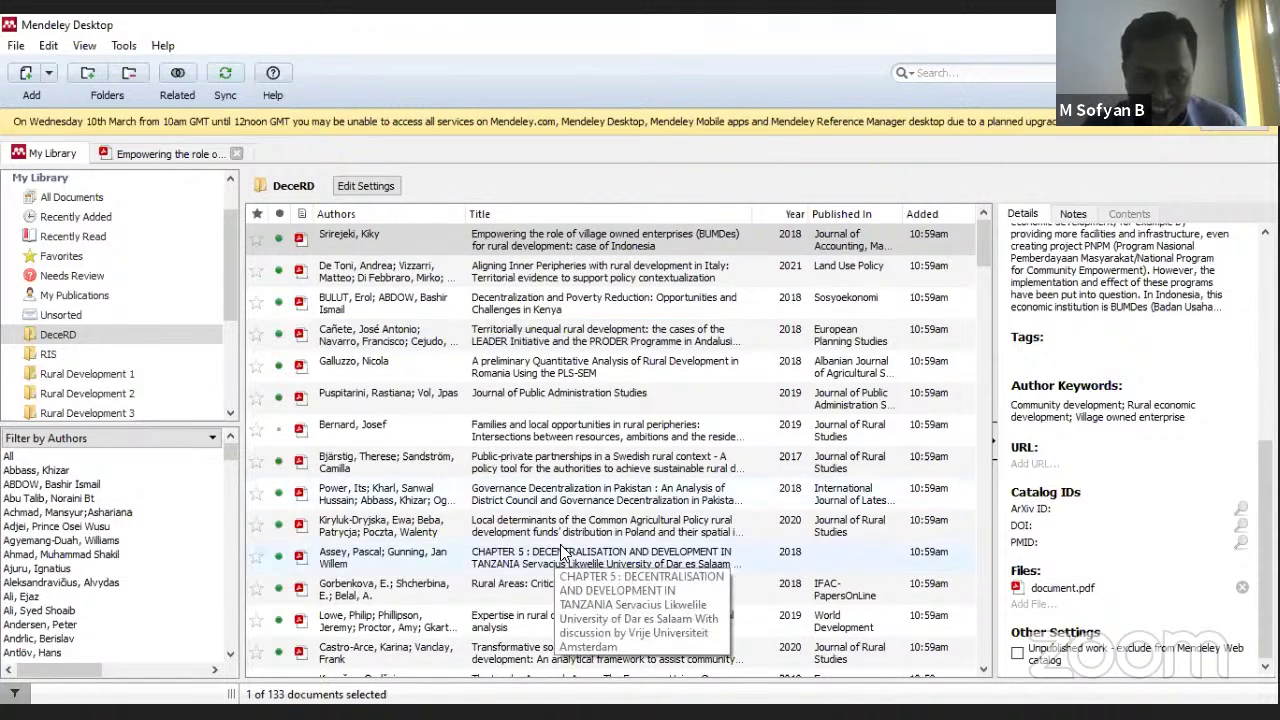
Open "CHAPTER 5 : DECENTRALISATION AND DEVELOPMENT IN TANZANIA" and check its details for missing journal, volume, abstract and keyword entries.
double_click(521, 550)
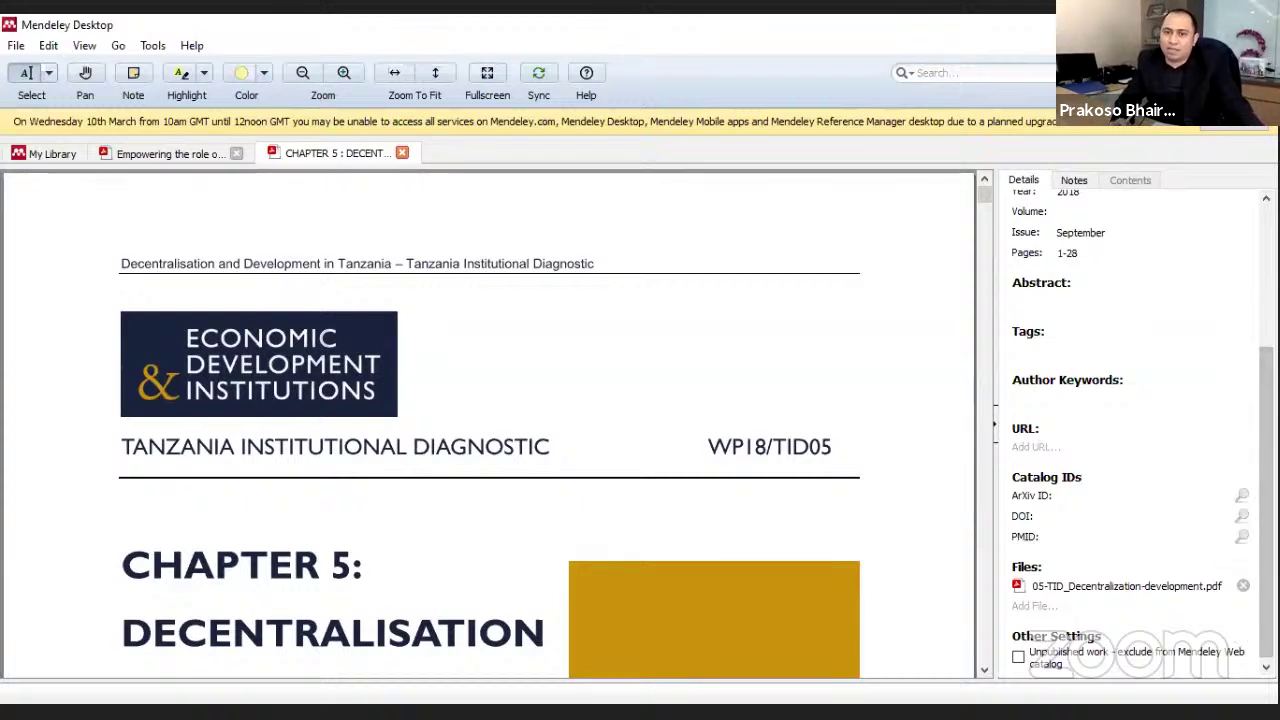
scroll(1140, 430, "up", 2)
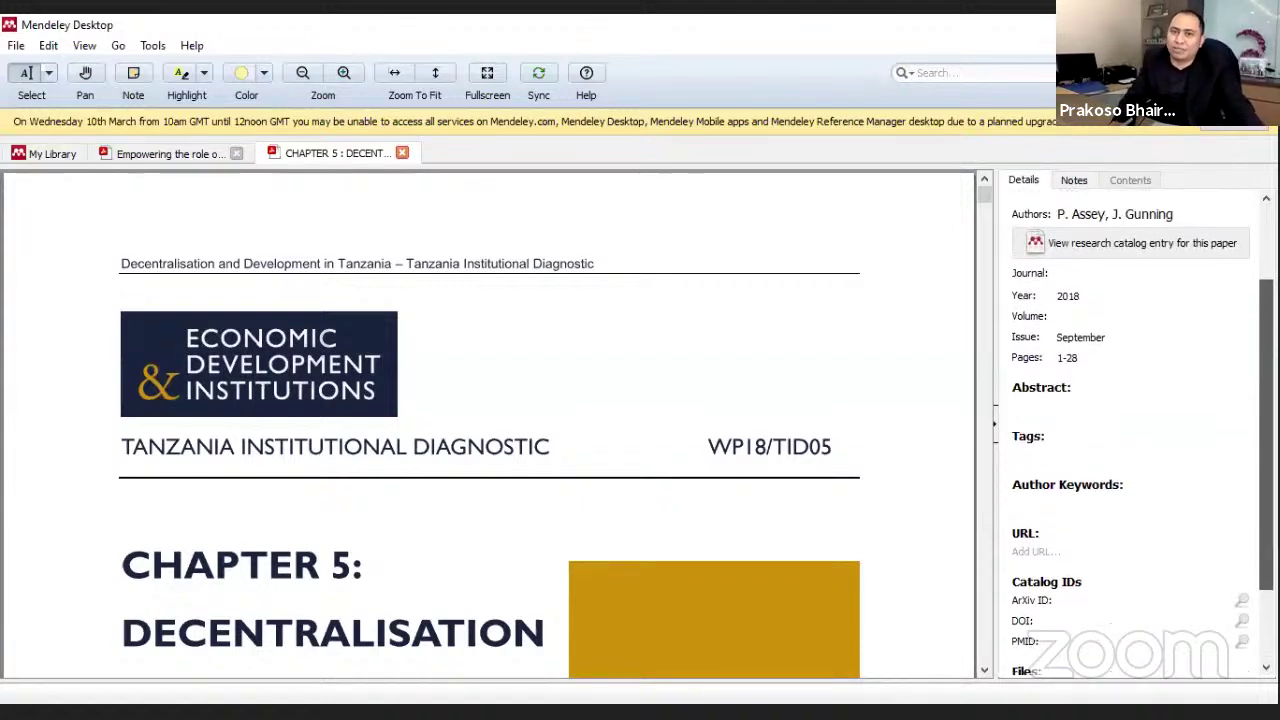
scroll(1140, 430, "up", 2)
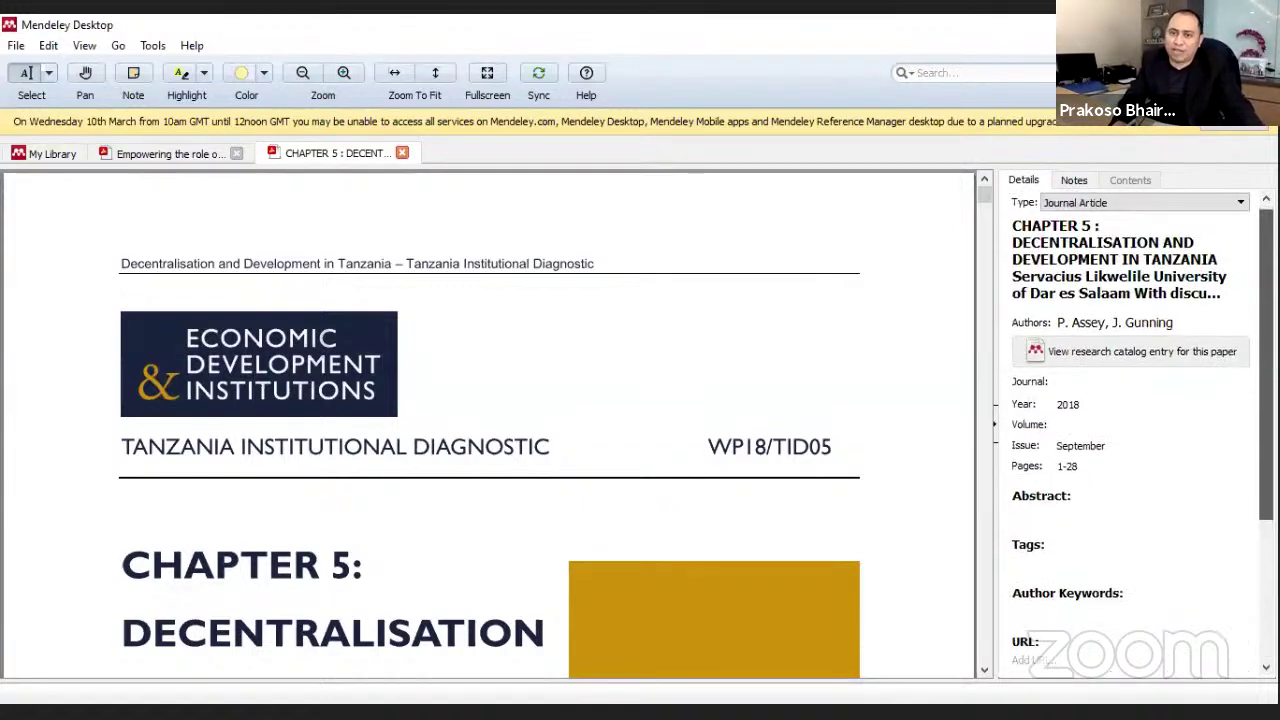
scroll(1140, 430, "up", 1)
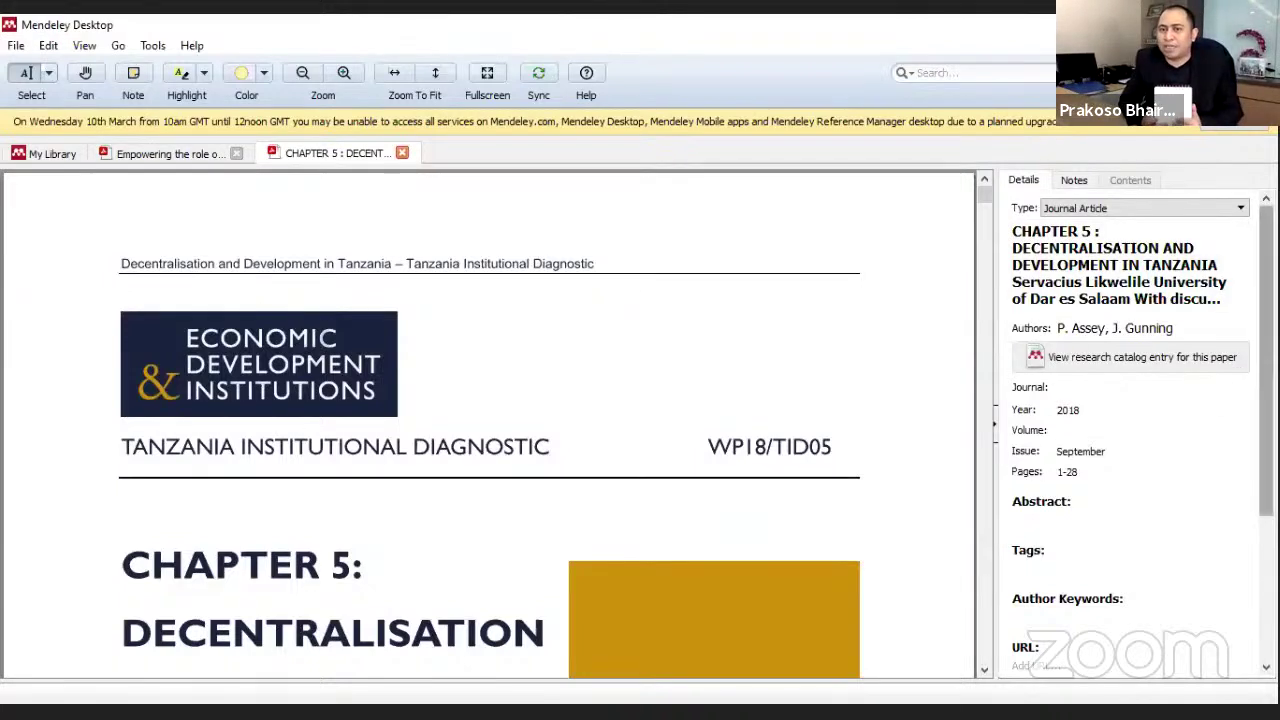
scroll(1238, 300, "down", 1)
scroll(1140, 430, "down", 4)
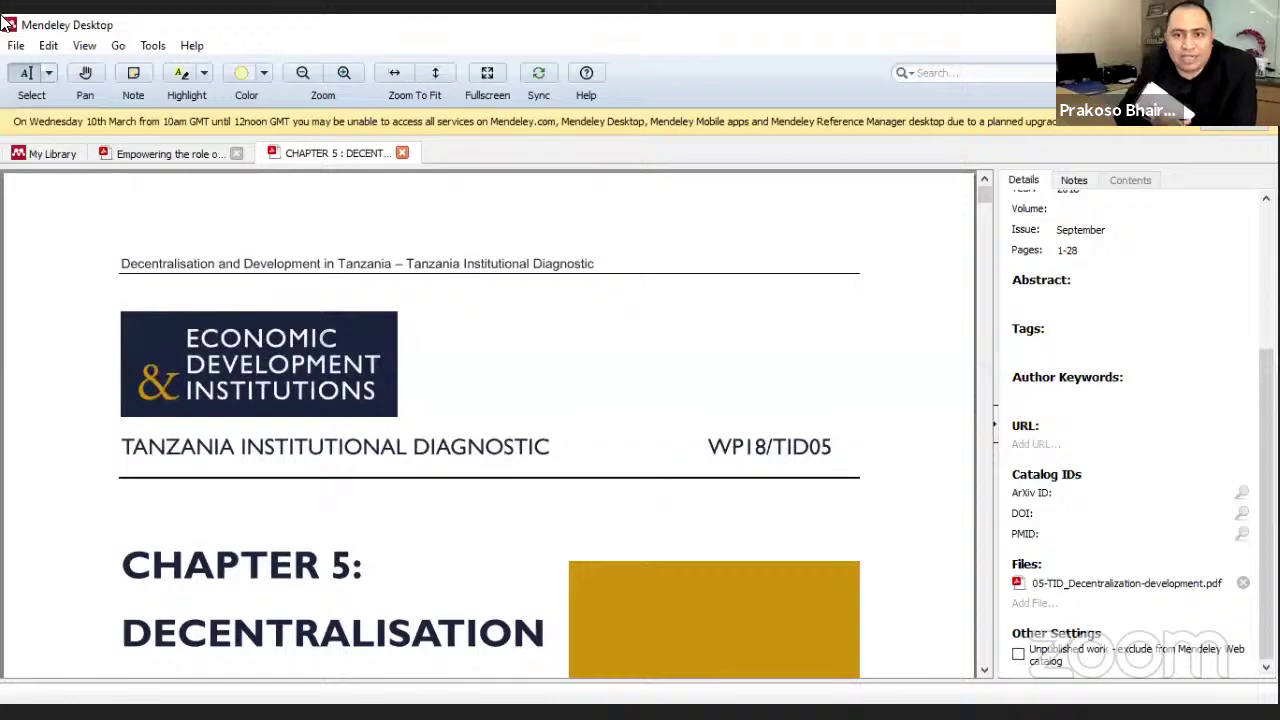
Browse further down the DeceRD document list and open the 2018 article on rural community participation in self-help projects.
left_click(50, 160)
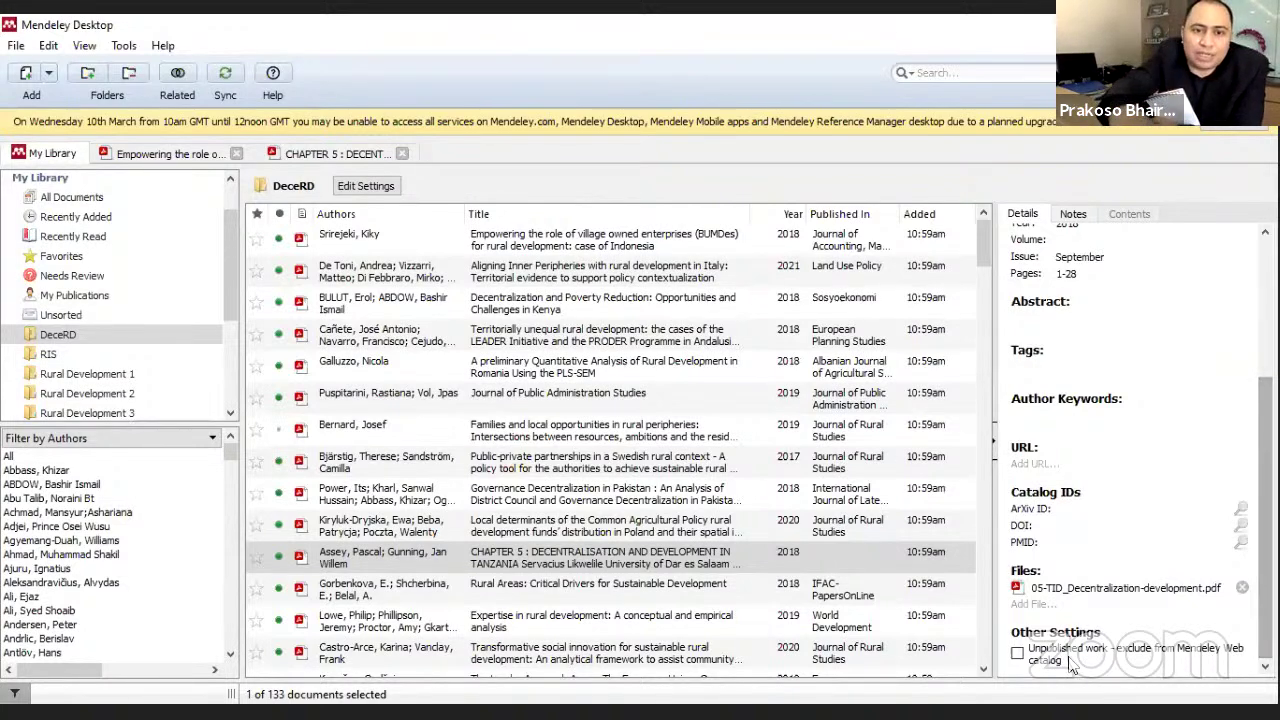
left_click(983, 672)
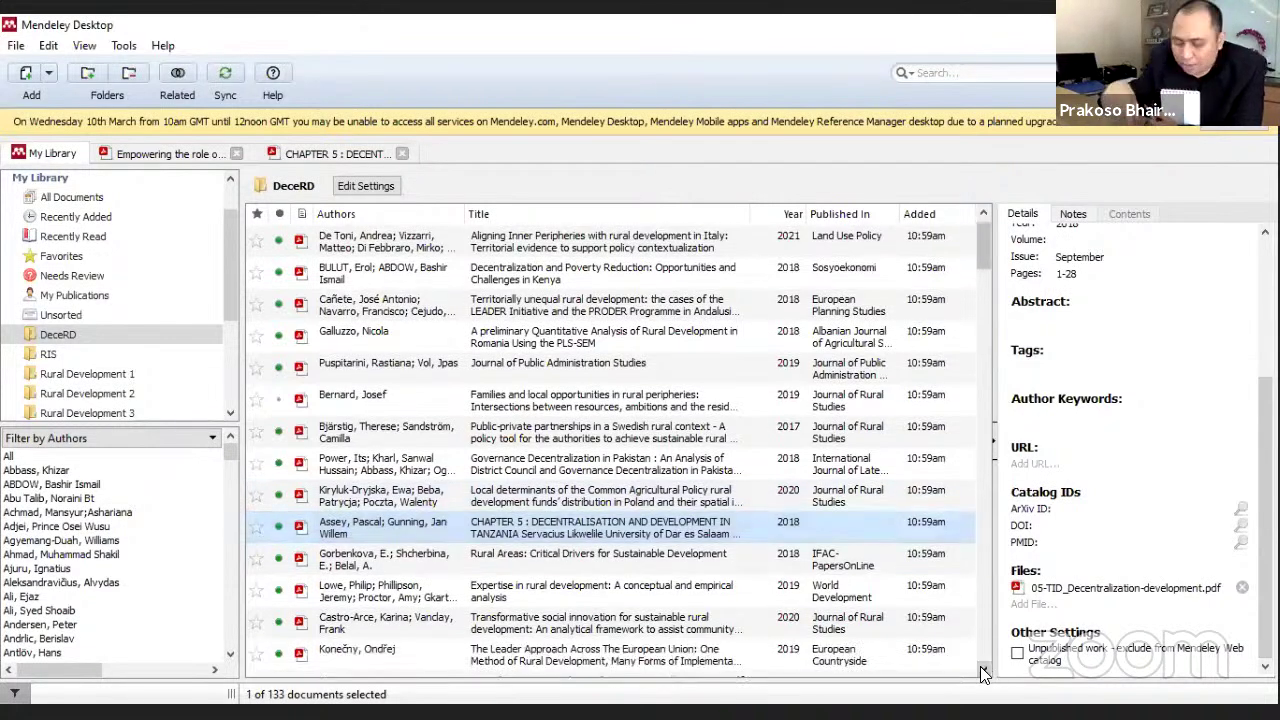
left_click(983, 672)
left_click(983, 672)
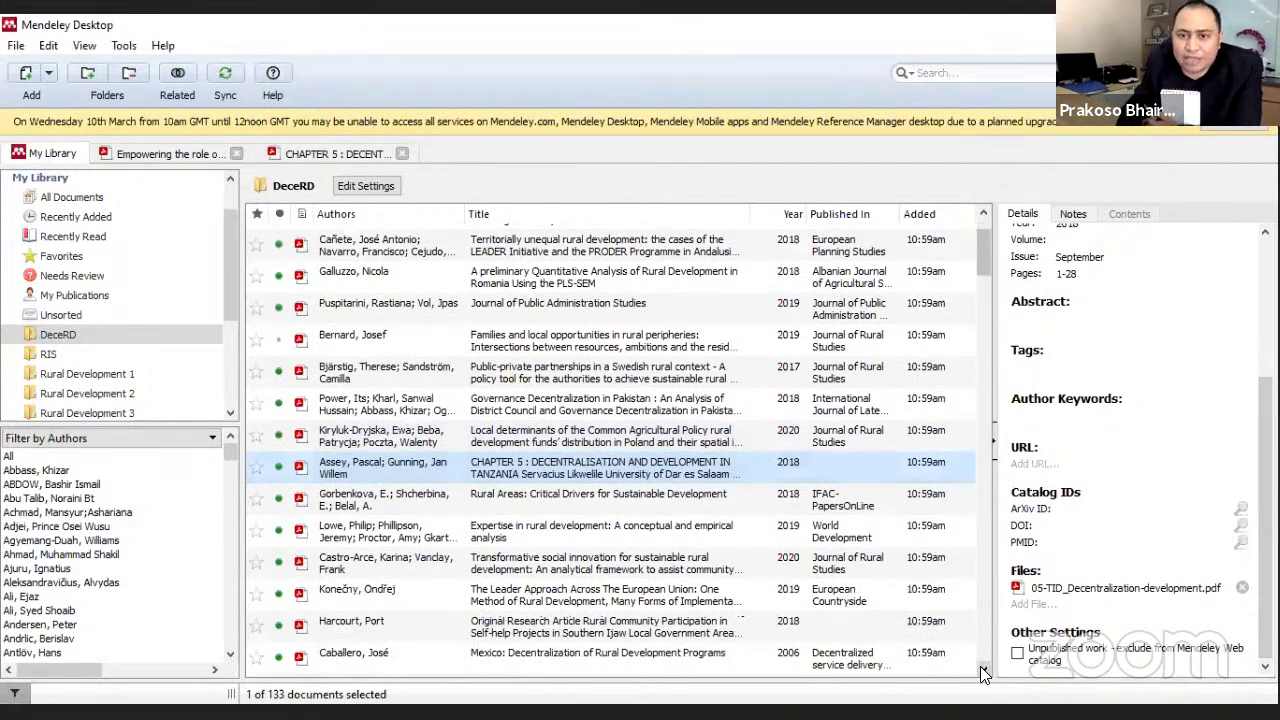
left_click(983, 672)
left_click(983, 672)
left_click(983, 672)
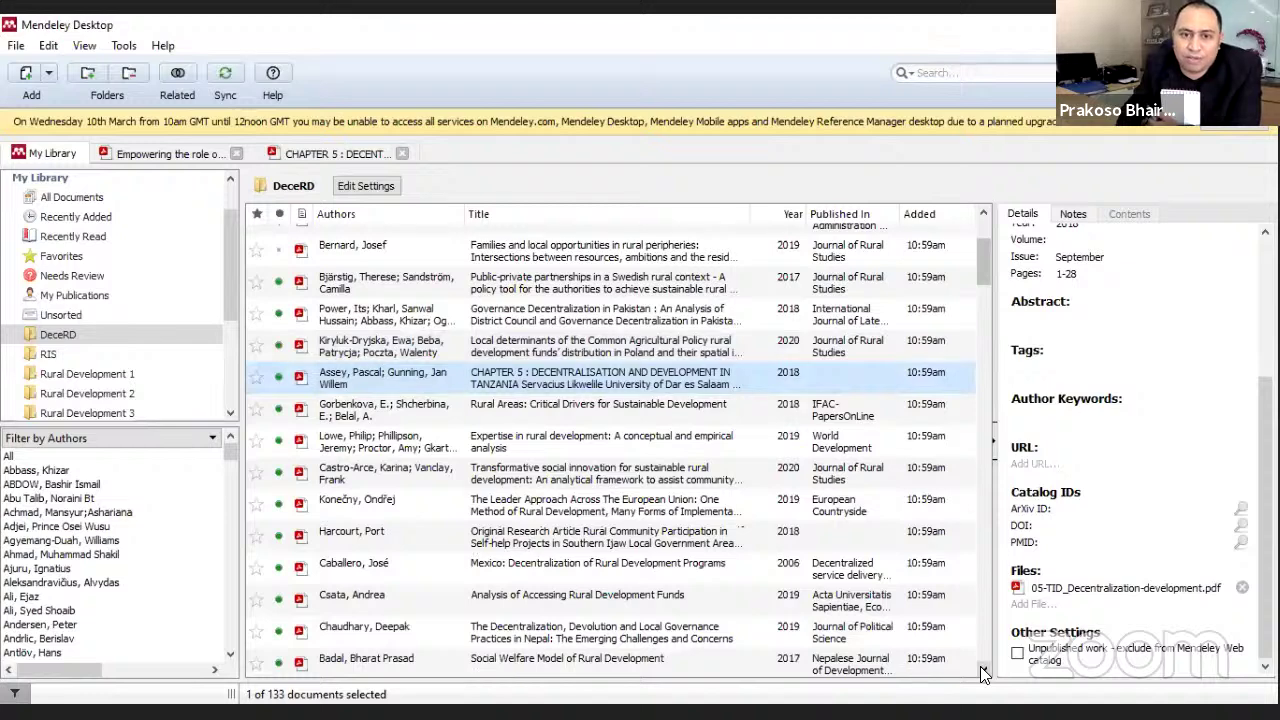
left_click(983, 672)
left_click(983, 672)
left_click(983, 672)
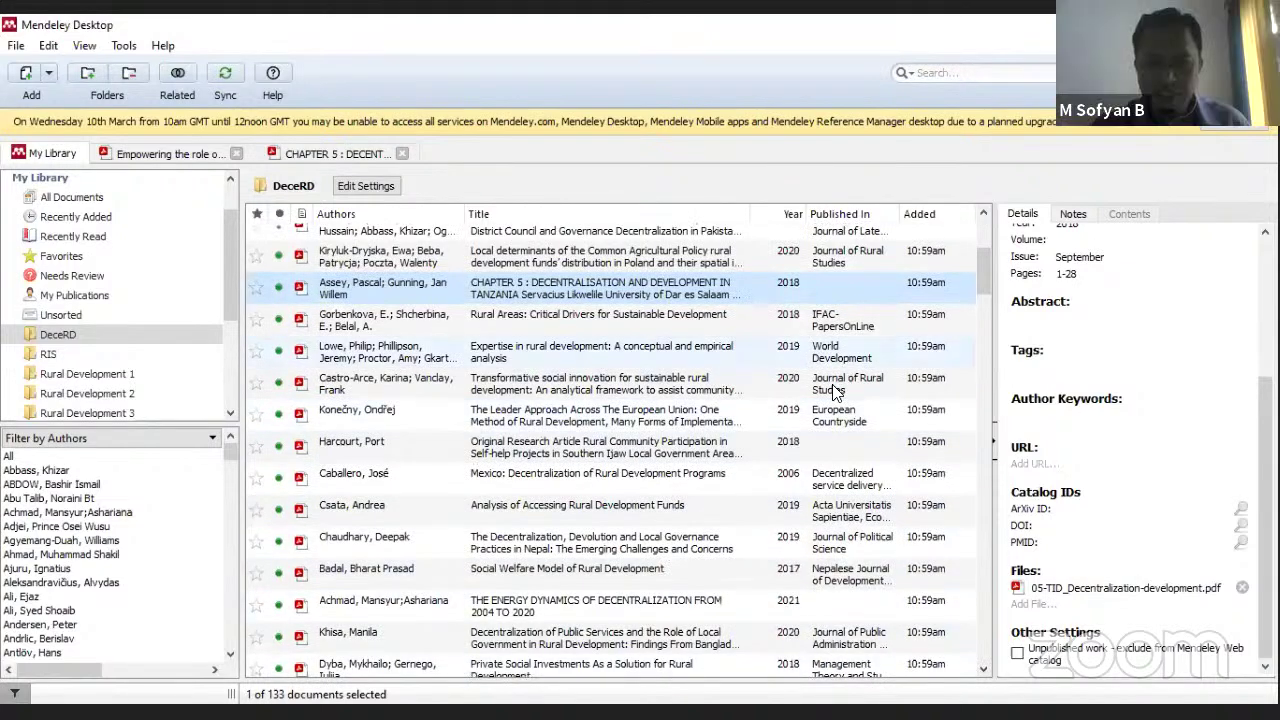
double_click(700, 452)
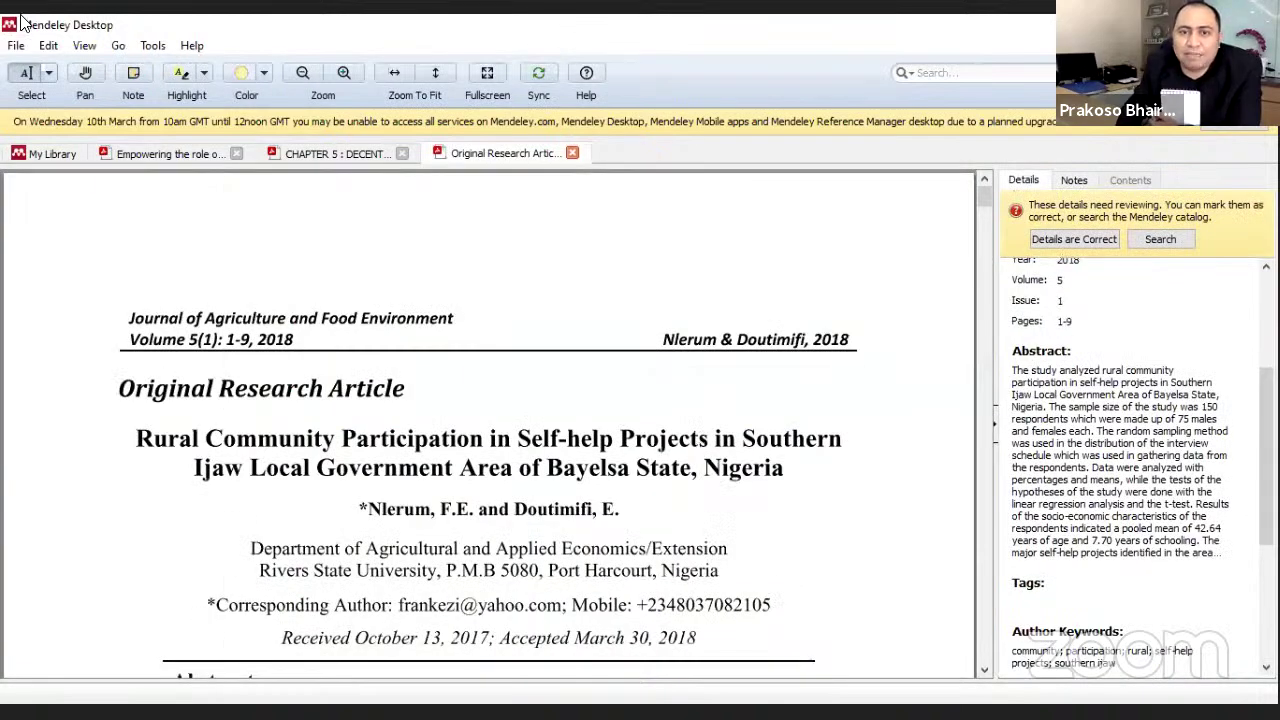
Open "THE ENERGY DYNAMICS OF DECENTRALIZATION FROM 2004 TO 2020" from the library to view it, and return to the document list.
left_click(52, 154)
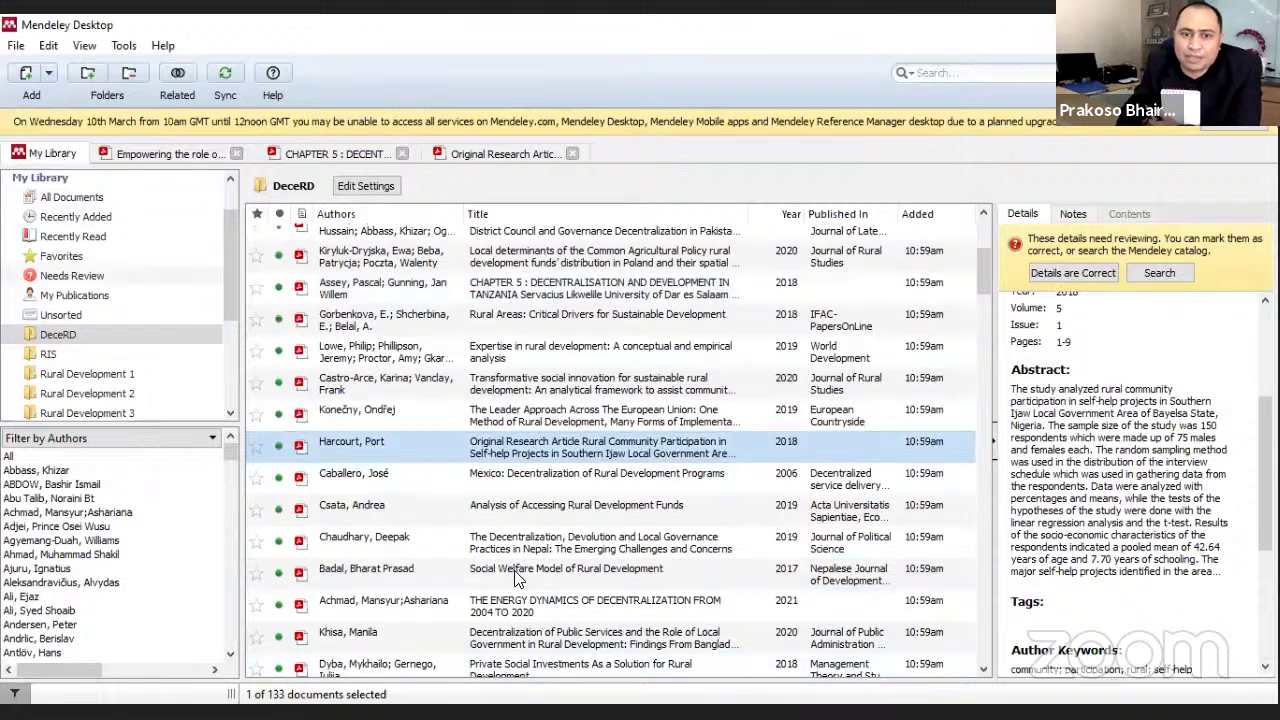
double_click(516, 610)
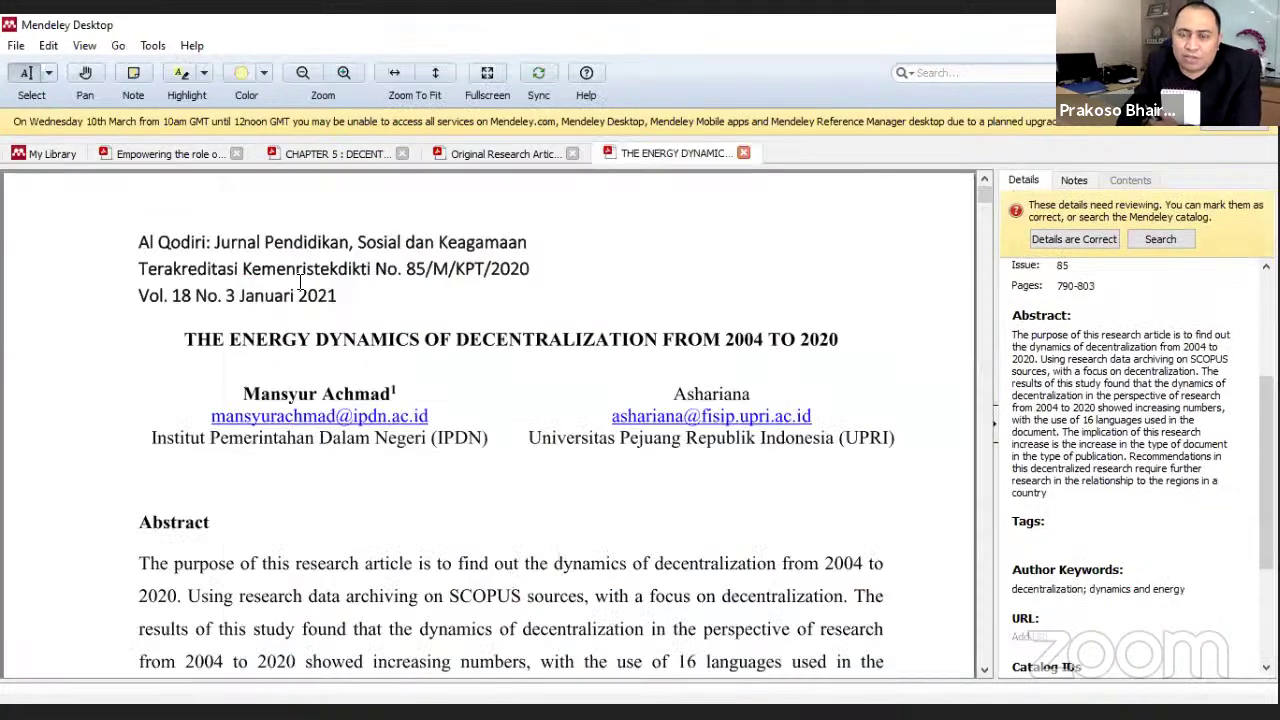
left_click(44, 152)
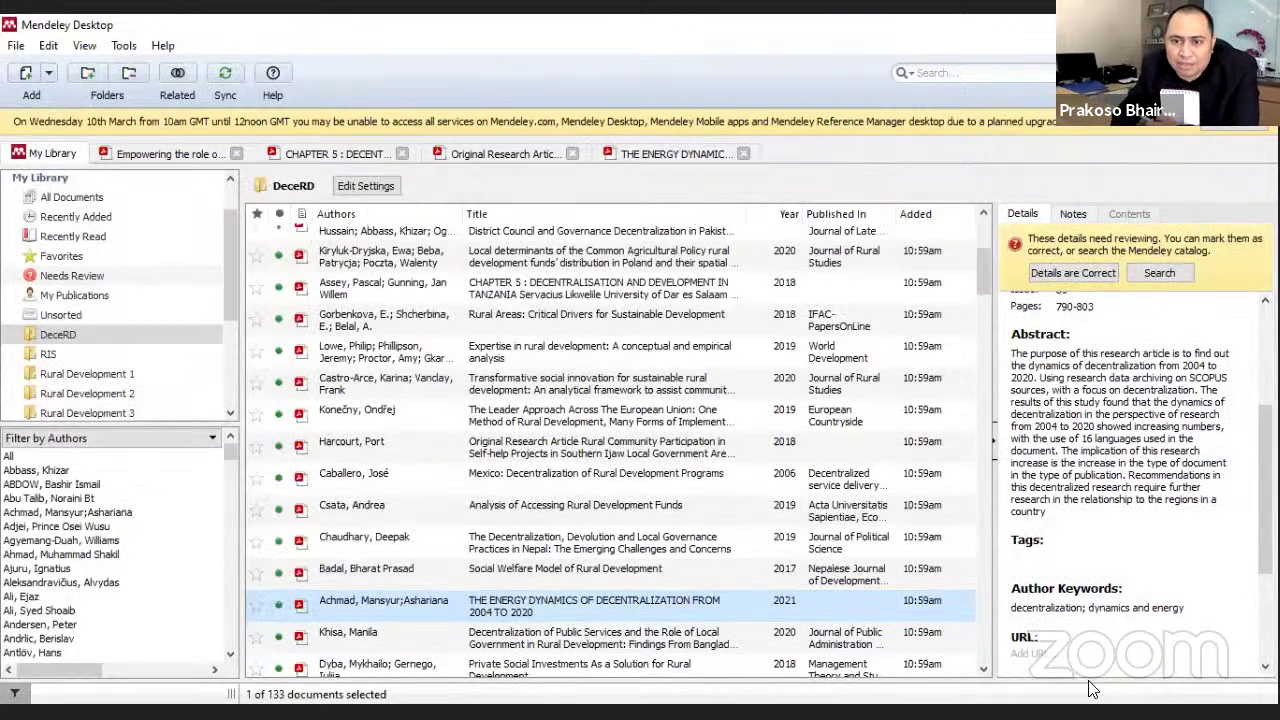
Browse further down the DeceRD document list and check the details of the 2018 article on operationalising performance management in local government.
left_click(985, 671)
left_click(985, 671)
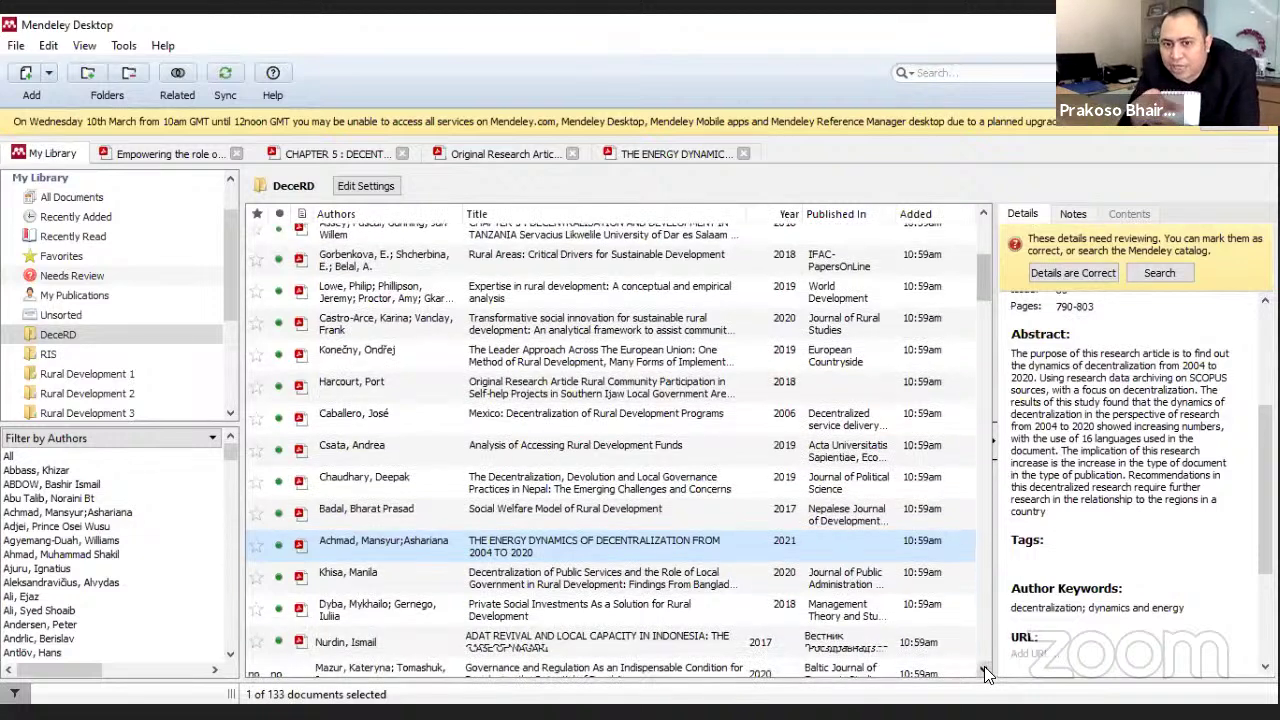
left_click(985, 671)
left_click(985, 671)
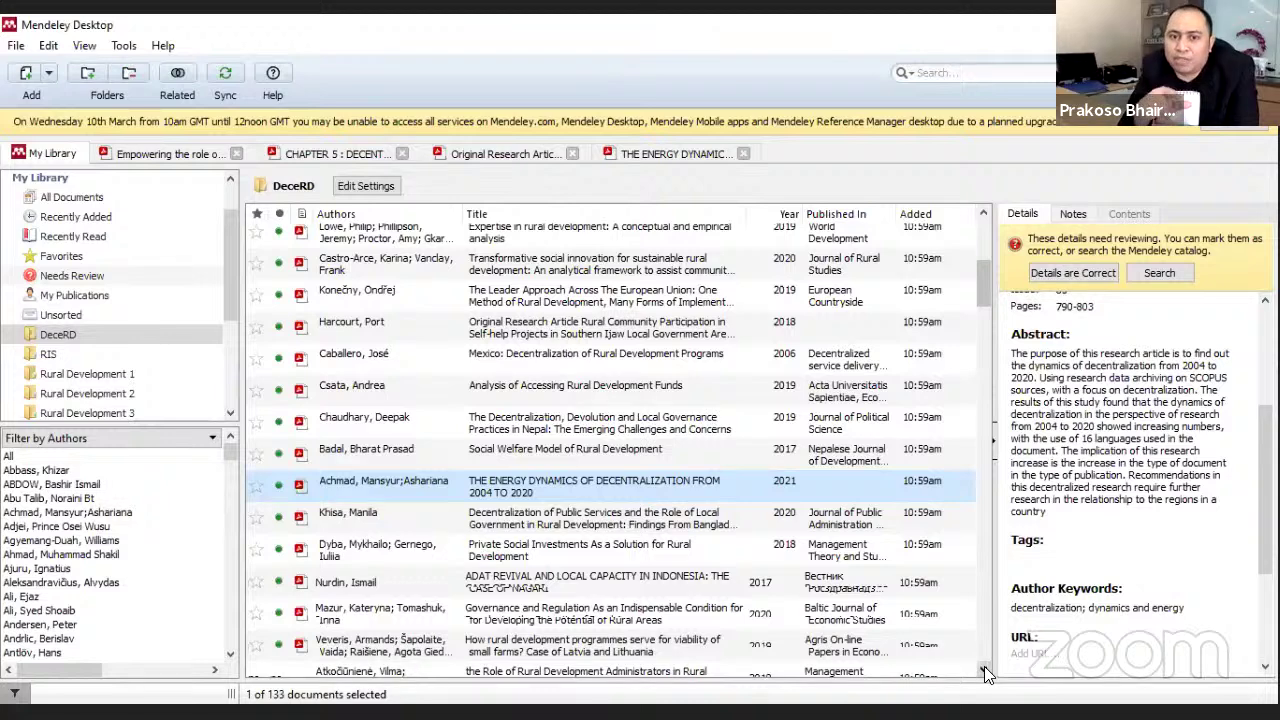
left_click(985, 671)
left_click(985, 671)
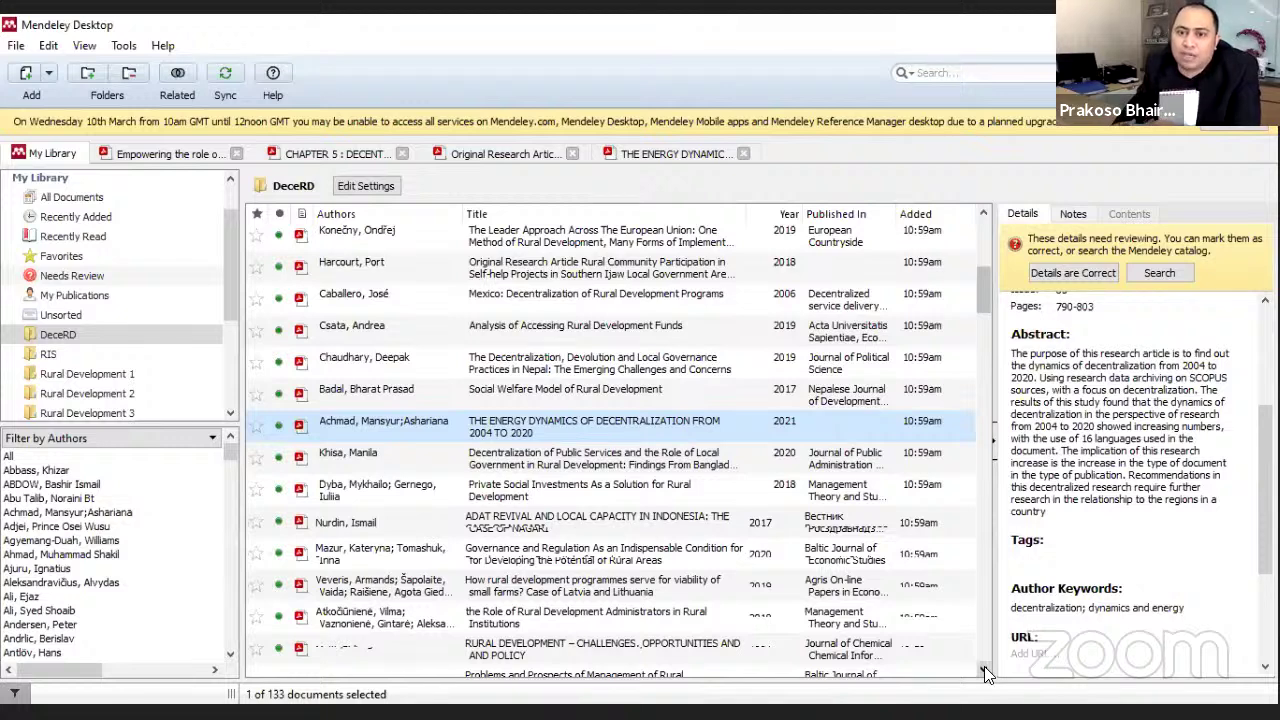
left_click(985, 671)
left_click(985, 671)
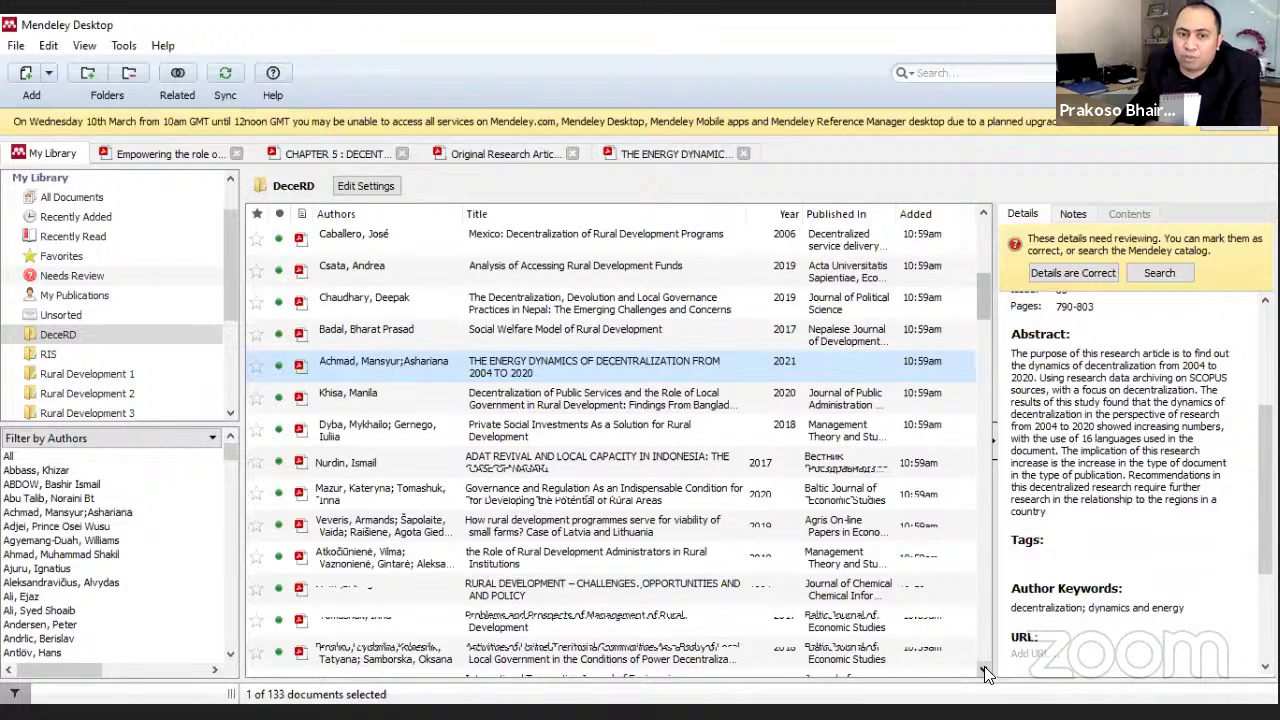
left_click(985, 671)
left_click(985, 671)
left_click(985, 671)
left_click(985, 671)
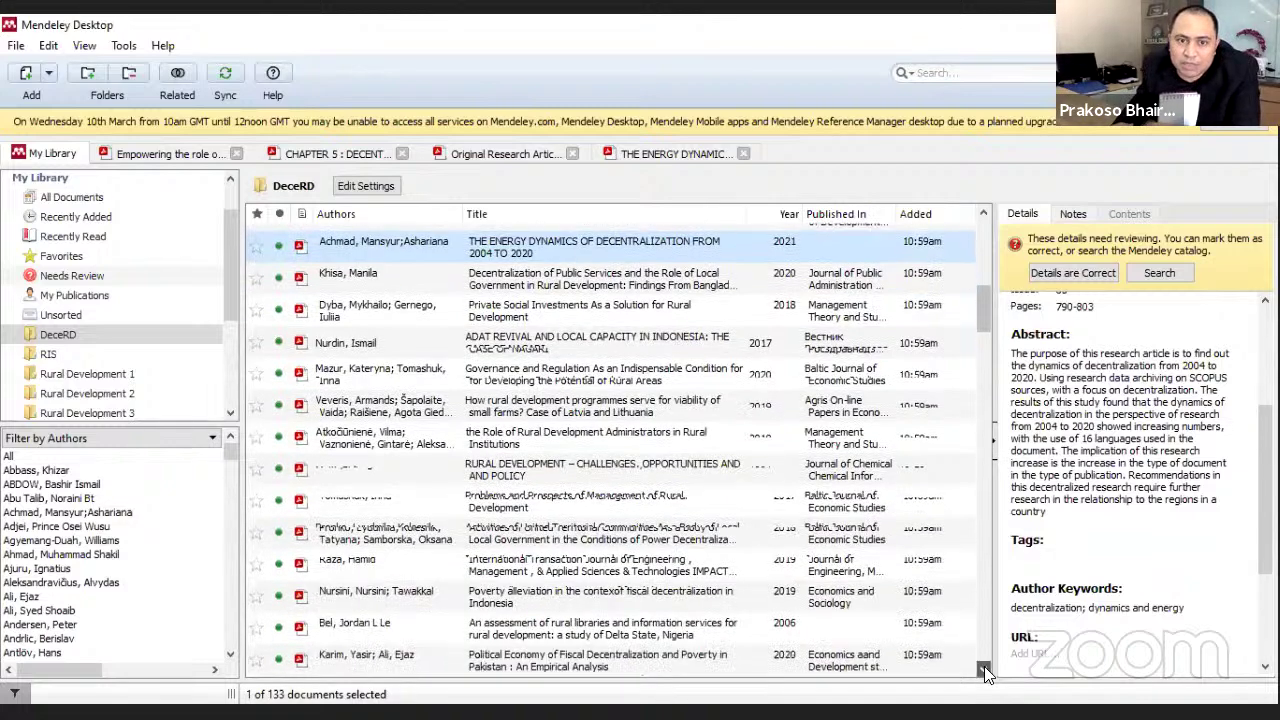
left_click(985, 671)
left_click(985, 671)
left_click(985, 671)
left_click(985, 671)
left_click(985, 671)
left_click(985, 671)
left_click(985, 671)
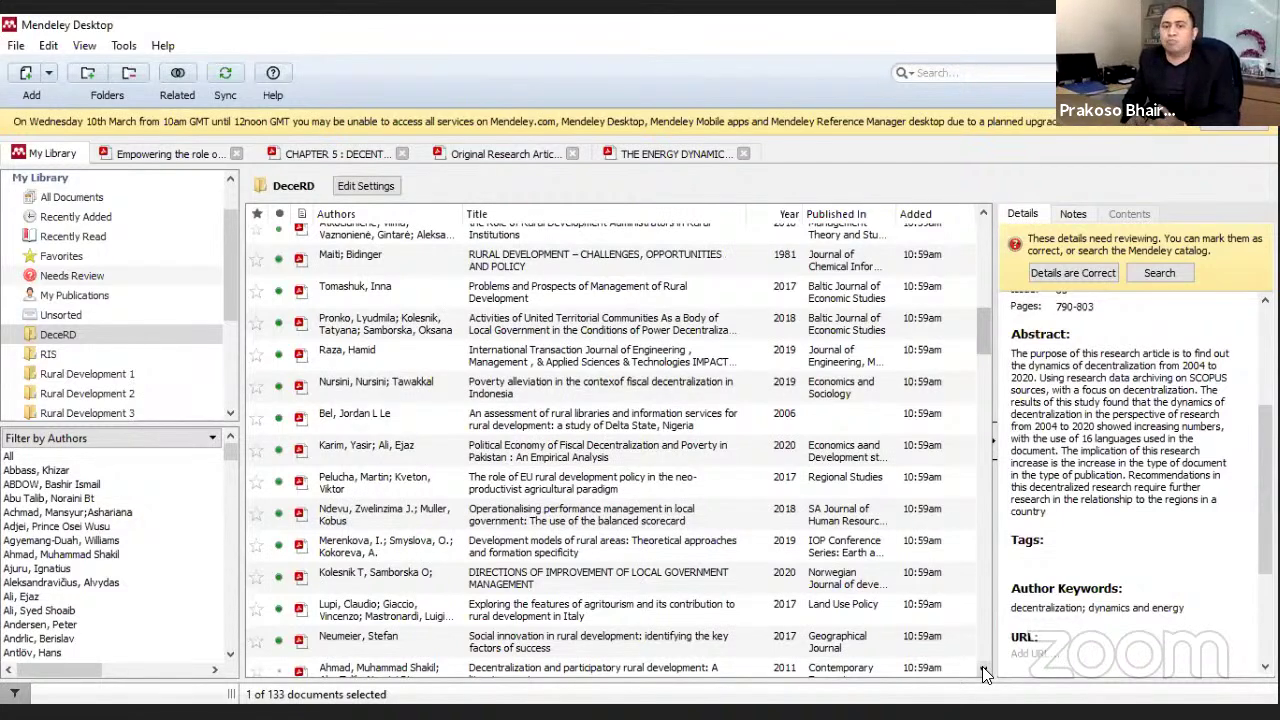
left_click(562, 520)
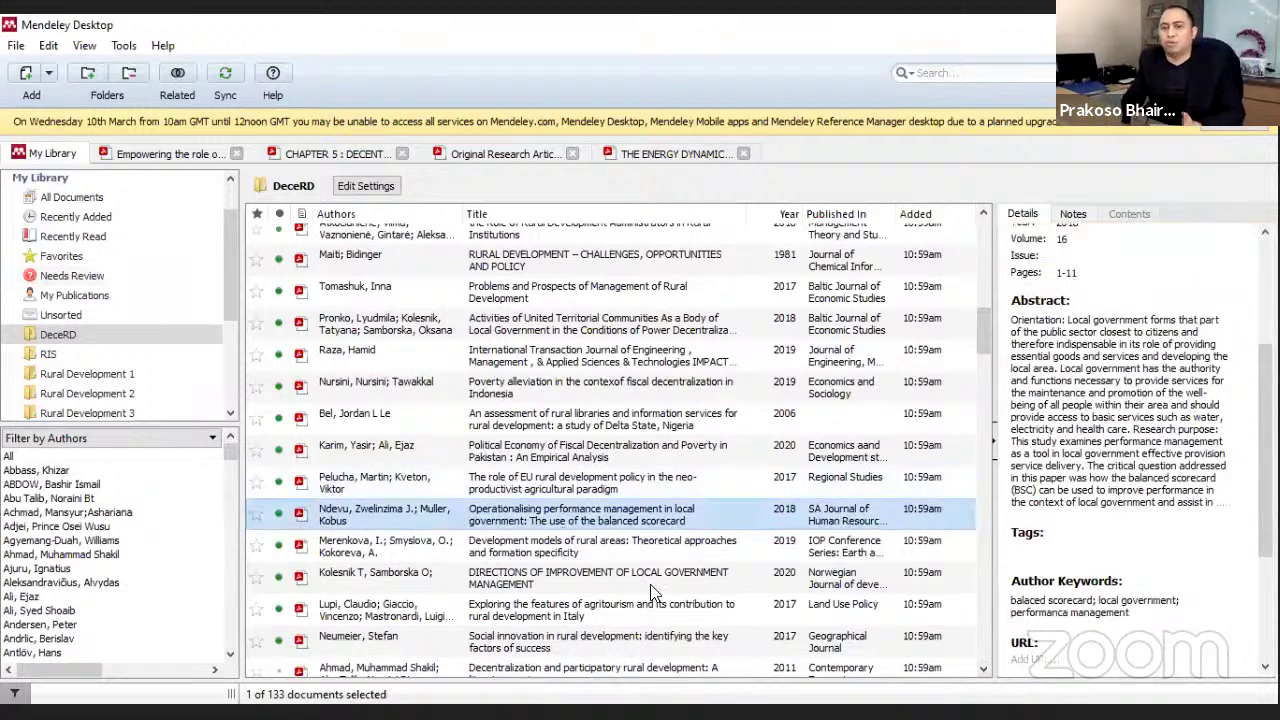
left_click(982, 673)
left_click(982, 673)
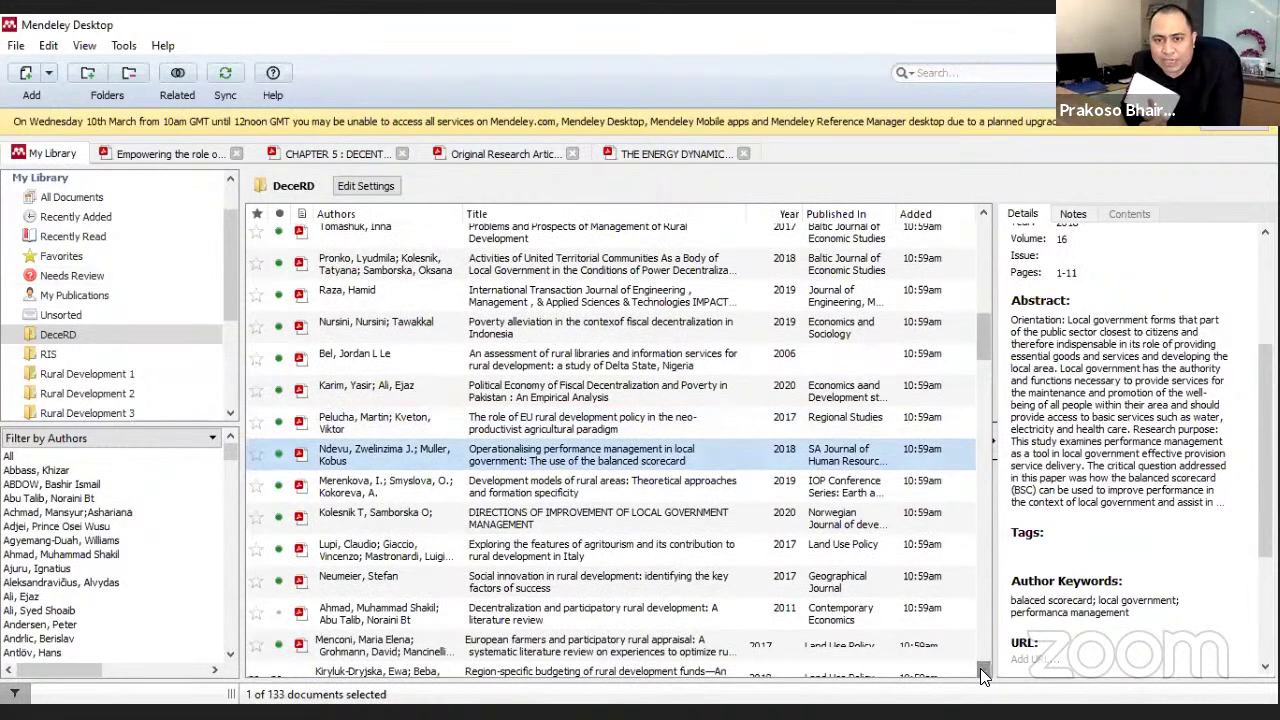
left_click(982, 673)
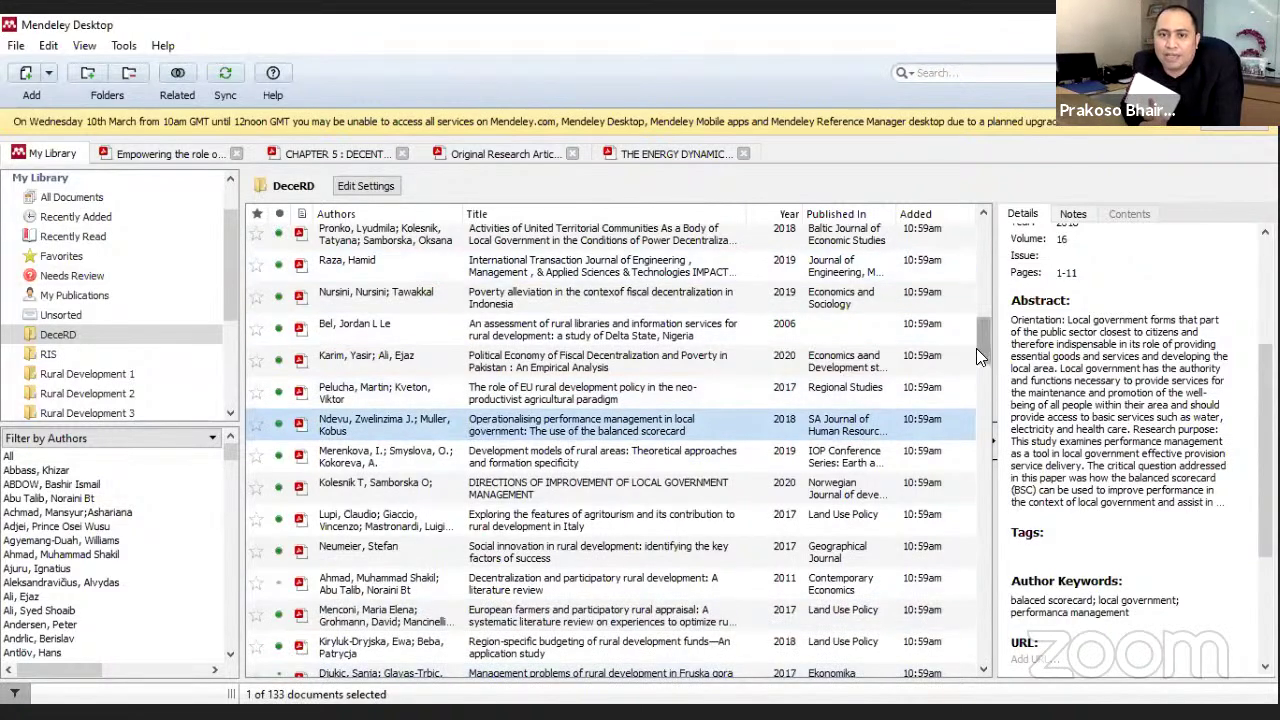
Select every document in the DeceRD folder, from the first entry to the last.
scroll(976, 348, "up", 8)
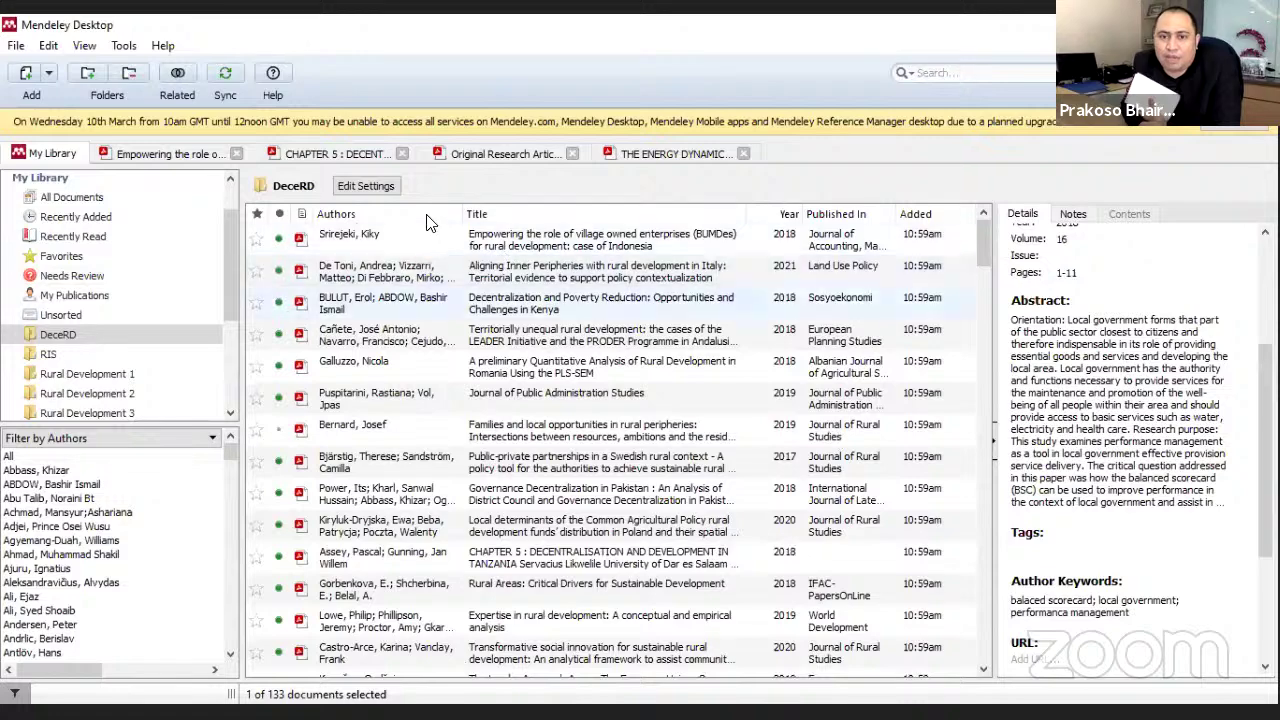
left_click(428, 230)
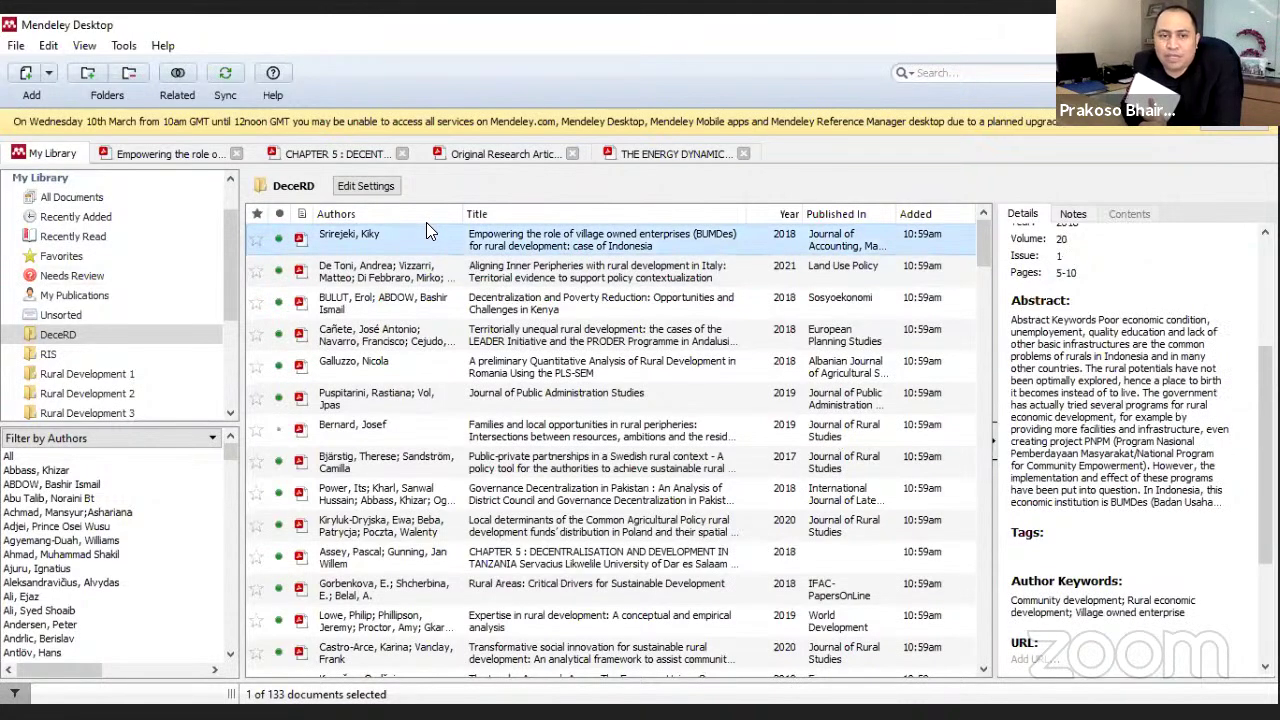
key("shift+Down")
key("shift+Down")
key("shift+Down")
key("shift+Down")
key("shift+Down")
key("shift+Down")
key("shift+Down")
key("shift+Down")
key("shift+Down")
key("shift+Down")
key("shift+Down")
key("shift+Down")
key("shift+Down")
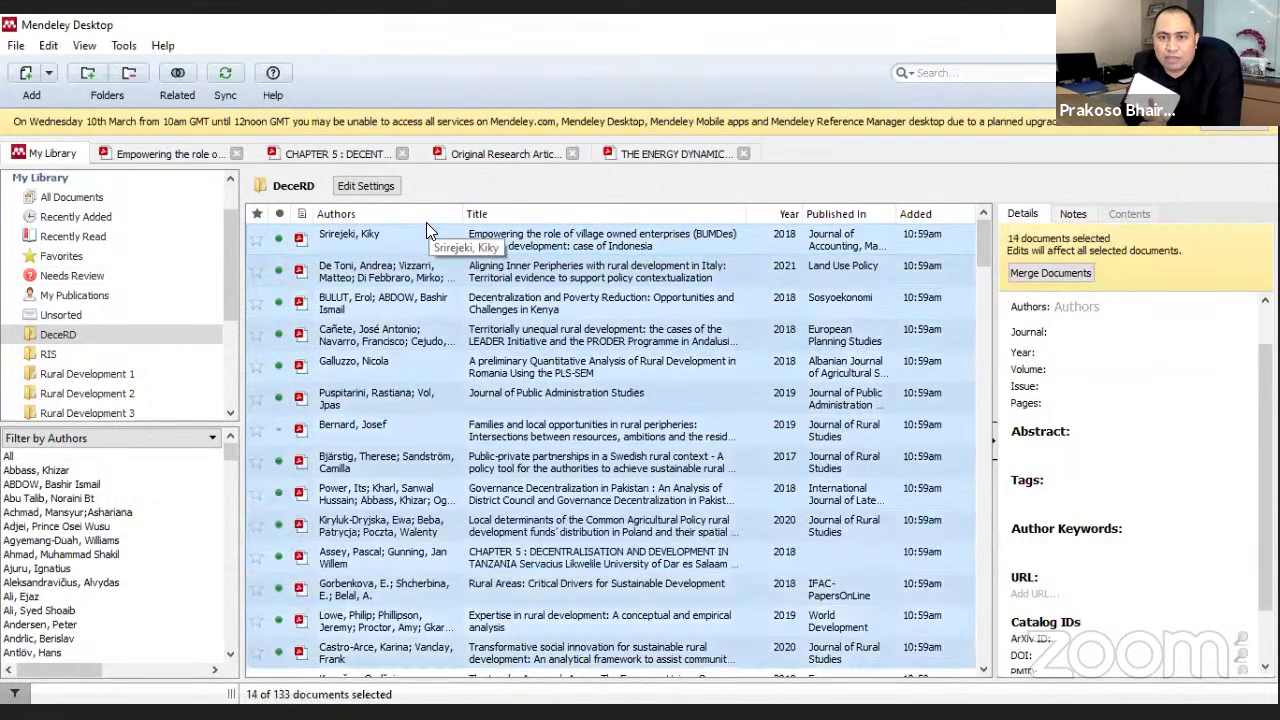
key("shift+Down")
key("shift+Down")
key("shift+Down")
key("shift+Down")
key("shift+Down")
key("shift+Down")
key("shift+Down")
key("shift+Down")
key("shift+Down")
key("shift+Down")
key("shift+Down")
key("shift+Down")
key("shift+Down")
key("shift+Down")
key("shift+Down")
key("shift+Down")
key("shift+Down")
key("shift+Down")
key("shift+Down")
key("shift+Down")
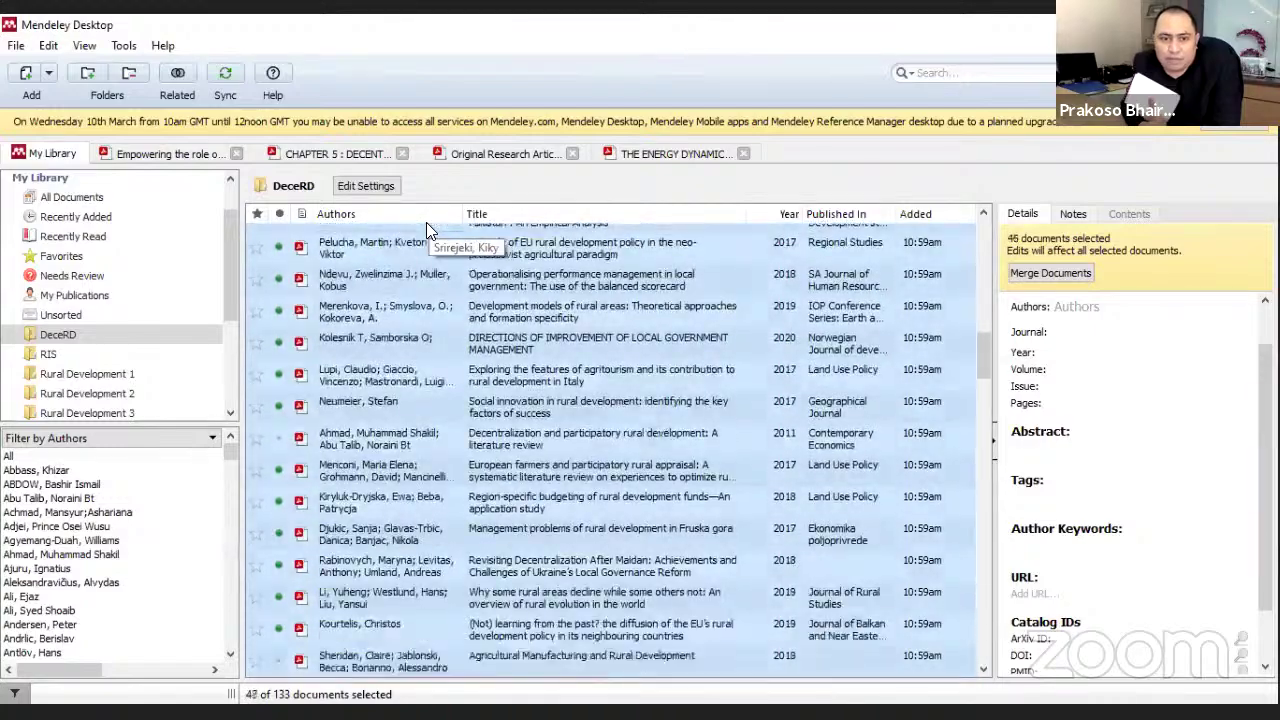
key("shift+Down")
key("shift+Down")
key("shift+Down")
key("shift+Down")
key("shift+Down")
key("shift+Down")
key("shift+Down")
key("shift+Down")
key("shift+Down")
key("shift+Down")
key("shift+Down")
key("shift+Down")
key("shift+Down")
key("shift+Down")
key("shift+Down")
key("shift+Down")
key("shift+Down")
key("shift+Down")
key("shift+Down")
key("shift+Down")
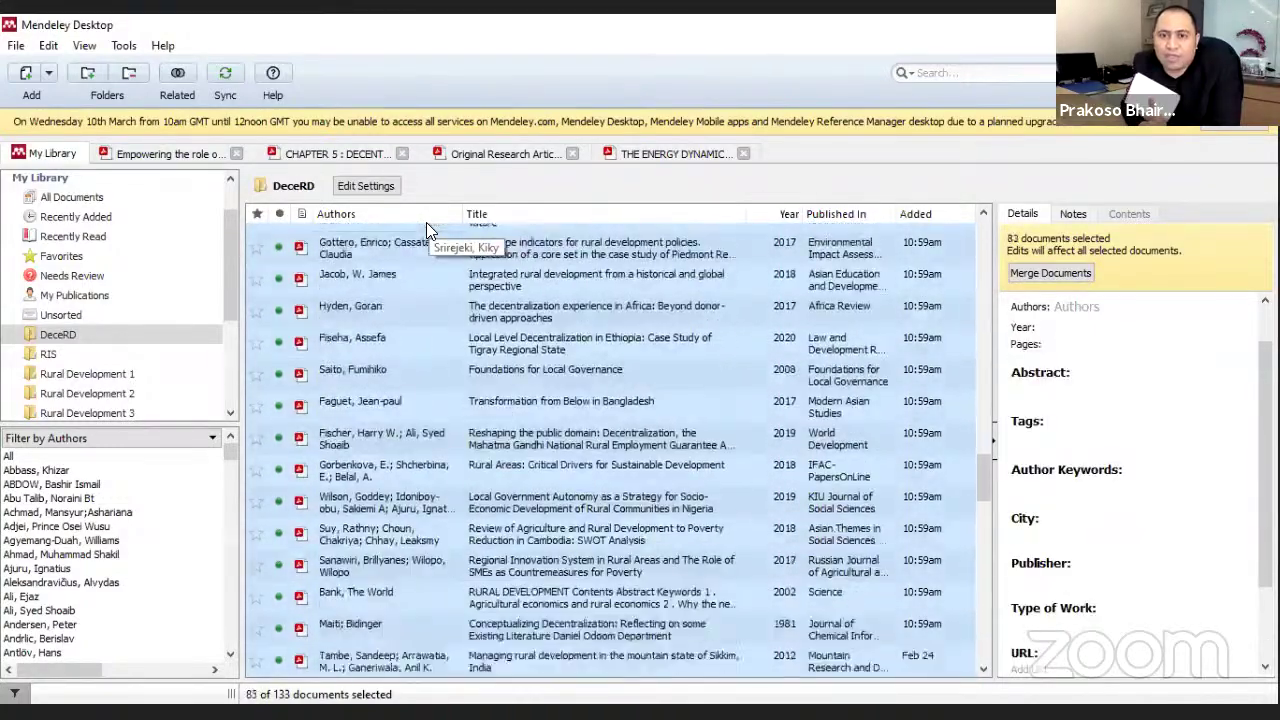
key("shift+Down")
key("shift+Down")
key("shift+Down")
key("shift+Down")
key("shift+Down")
key("shift+Down")
key("shift+Down")
key("shift+Down")
key("shift+Down")
key("shift+Down")
key("shift+Down")
key("shift+Down")
key("shift+Down")
key("shift+Down")
key("shift+Down")
key("shift+Down")
key("shift+Down")
key("shift+Down")
key("shift+Down")
key("shift+Down")
key("shift+Down")
key("shift+Down")
key("shift+Down")
key("shift+Down")
key("shift+Down")
key("shift+Down")
key("shift+Down")
key("shift+Down")
key("shift+Down")
key("shift+Down")
key("shift+Down")
key("shift+Down")
key("shift+Down")
key("shift+Down")
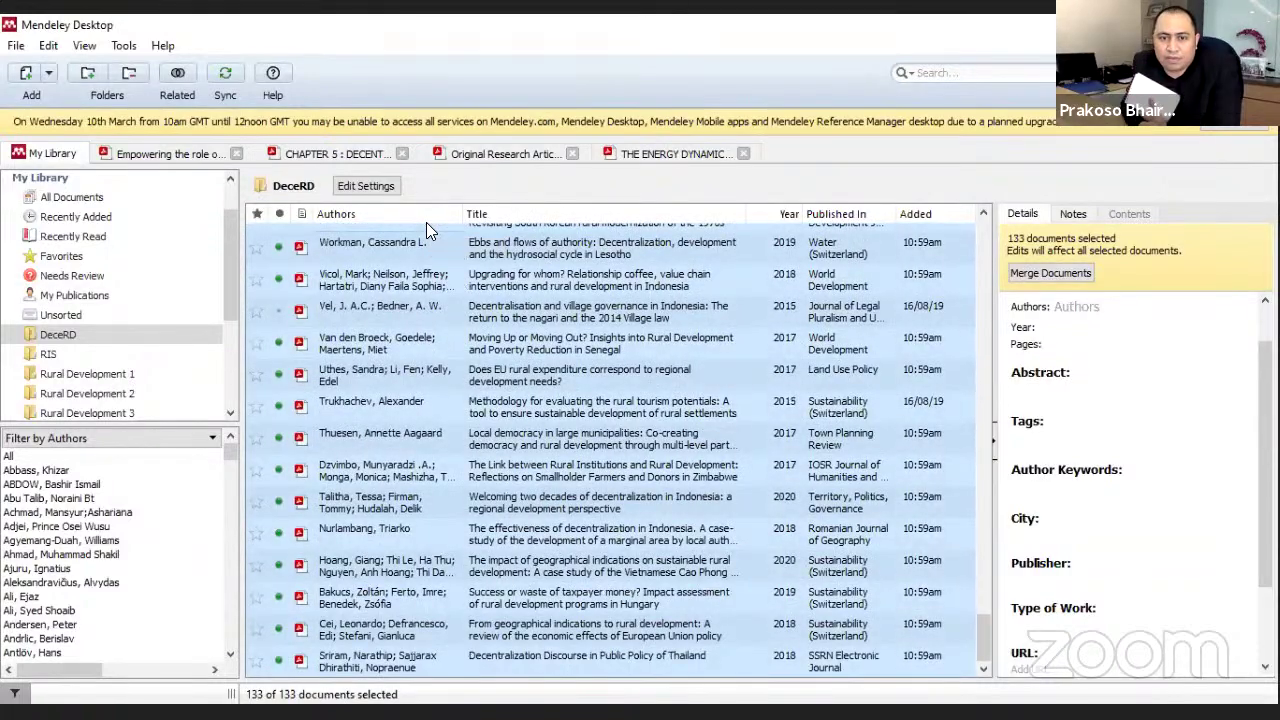
Start exporting the selected documents and name the export file Desentralisasi.
right_click(424, 246)
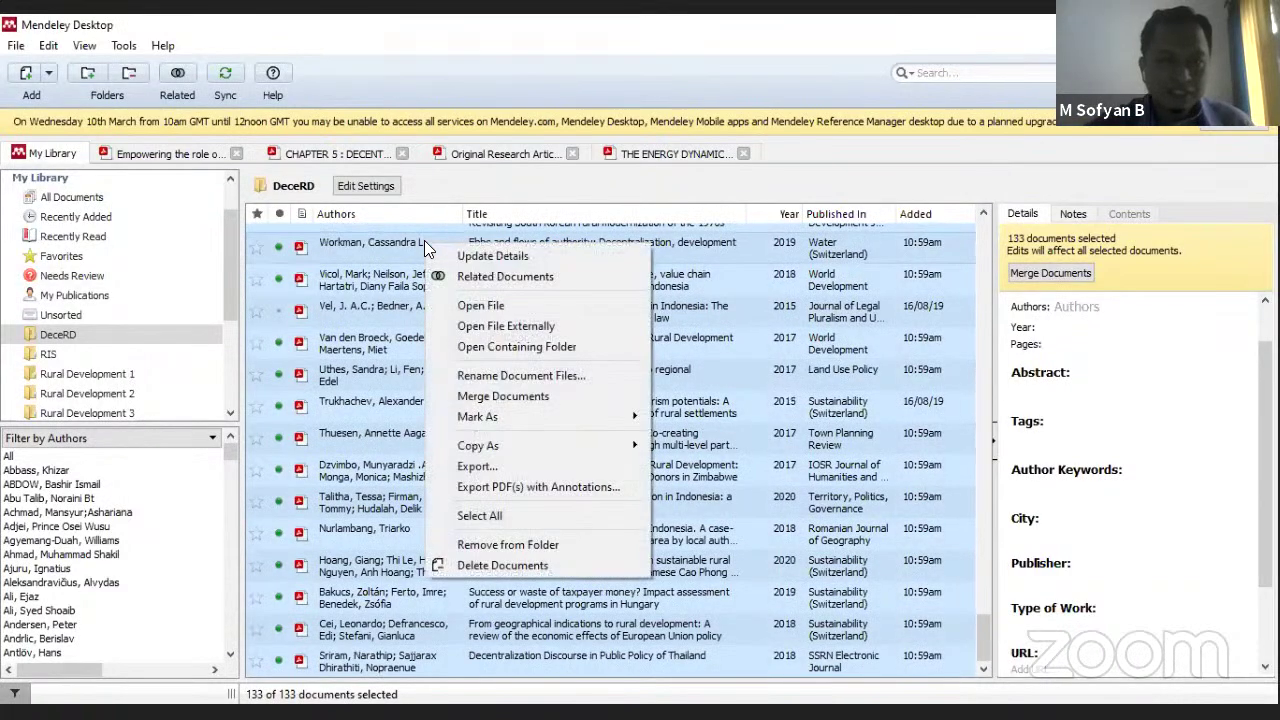
left_click(509, 462)
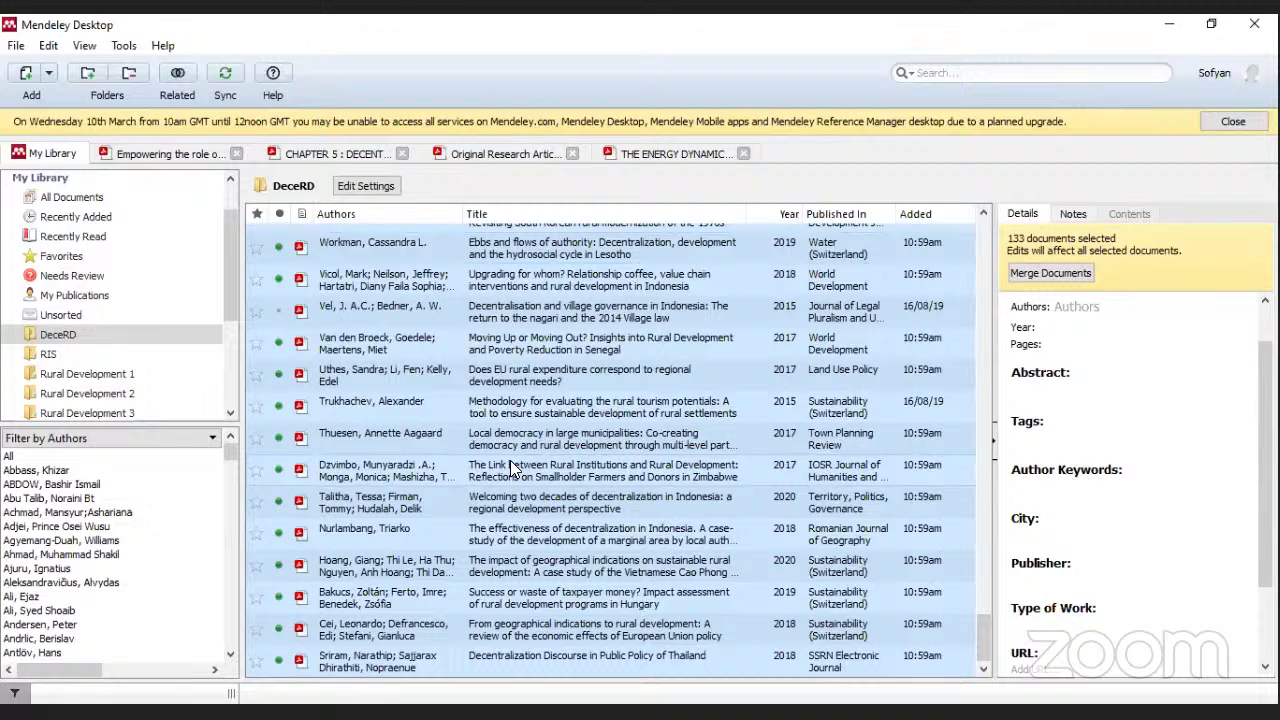
right_click(528, 300)
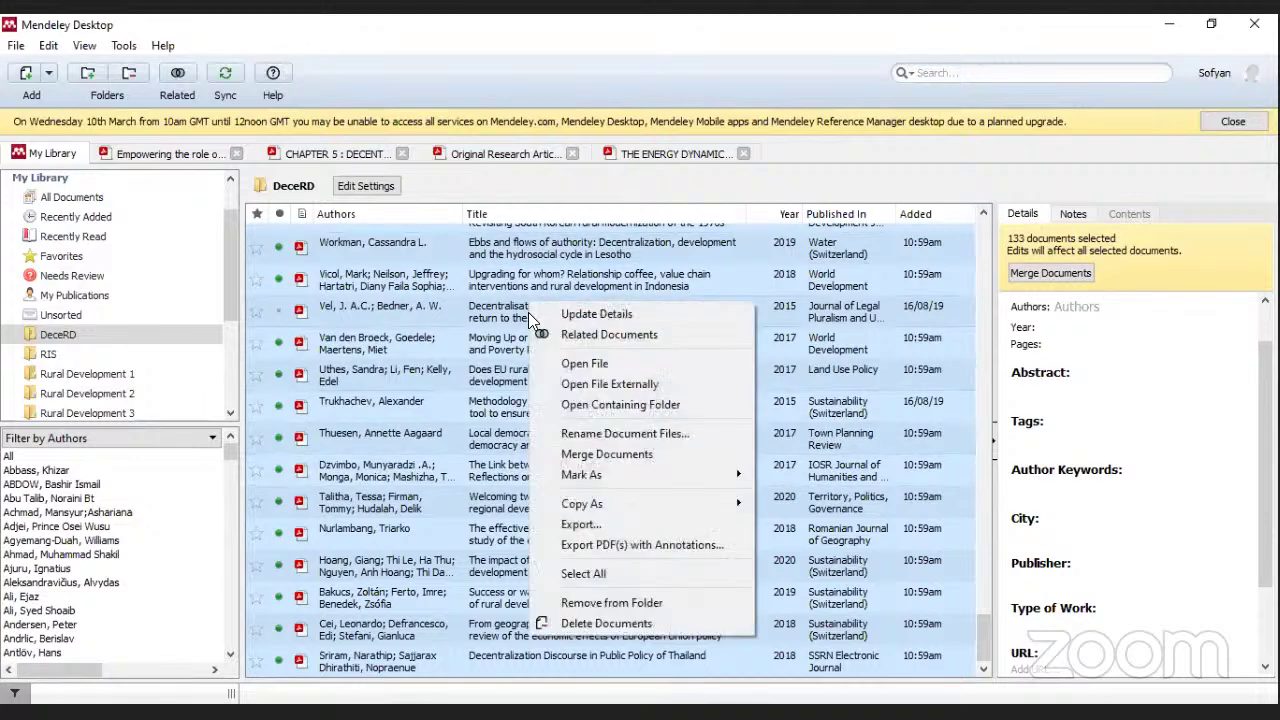
left_click(588, 520)
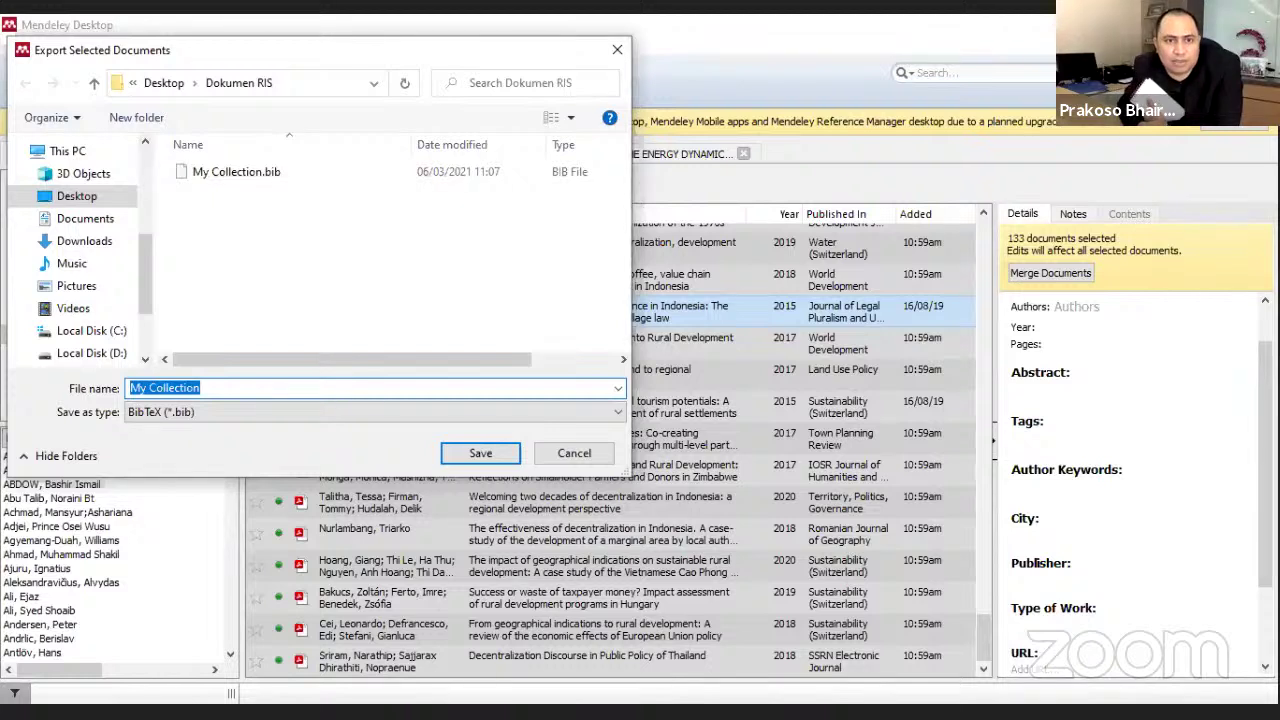
type("Ded")
key("BackSpace")
type("sen")
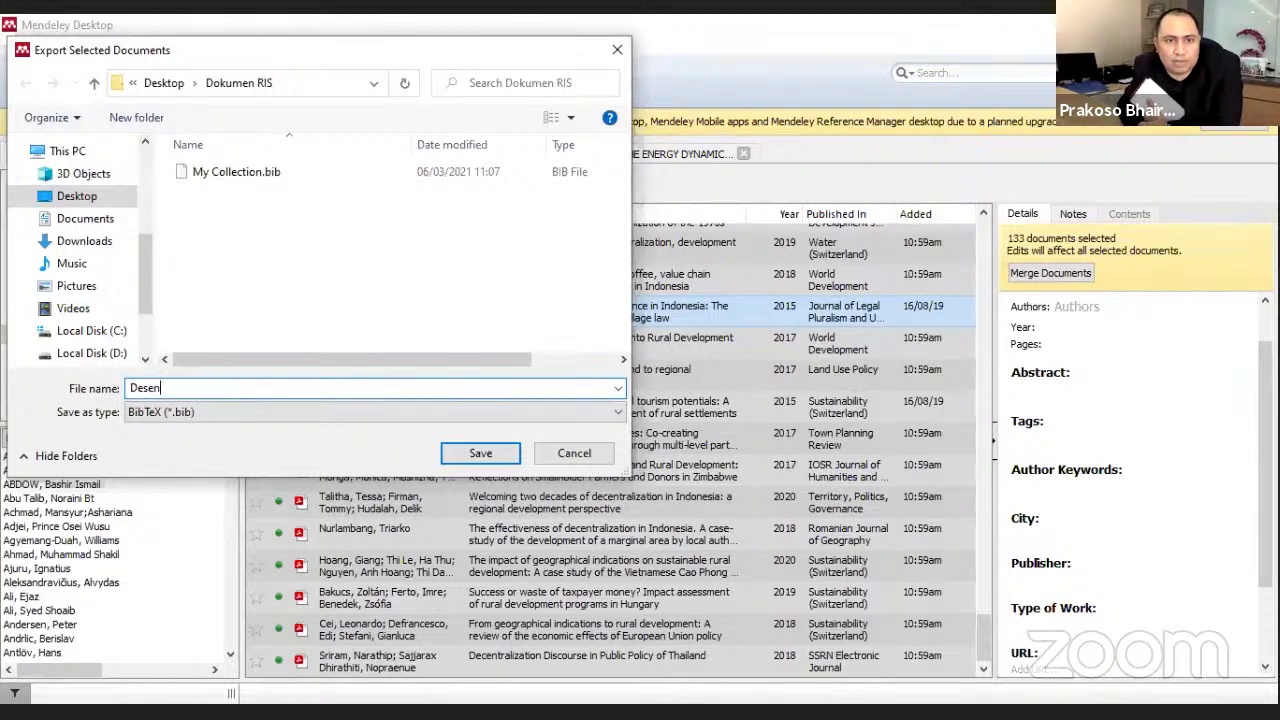
type("tralisasi")
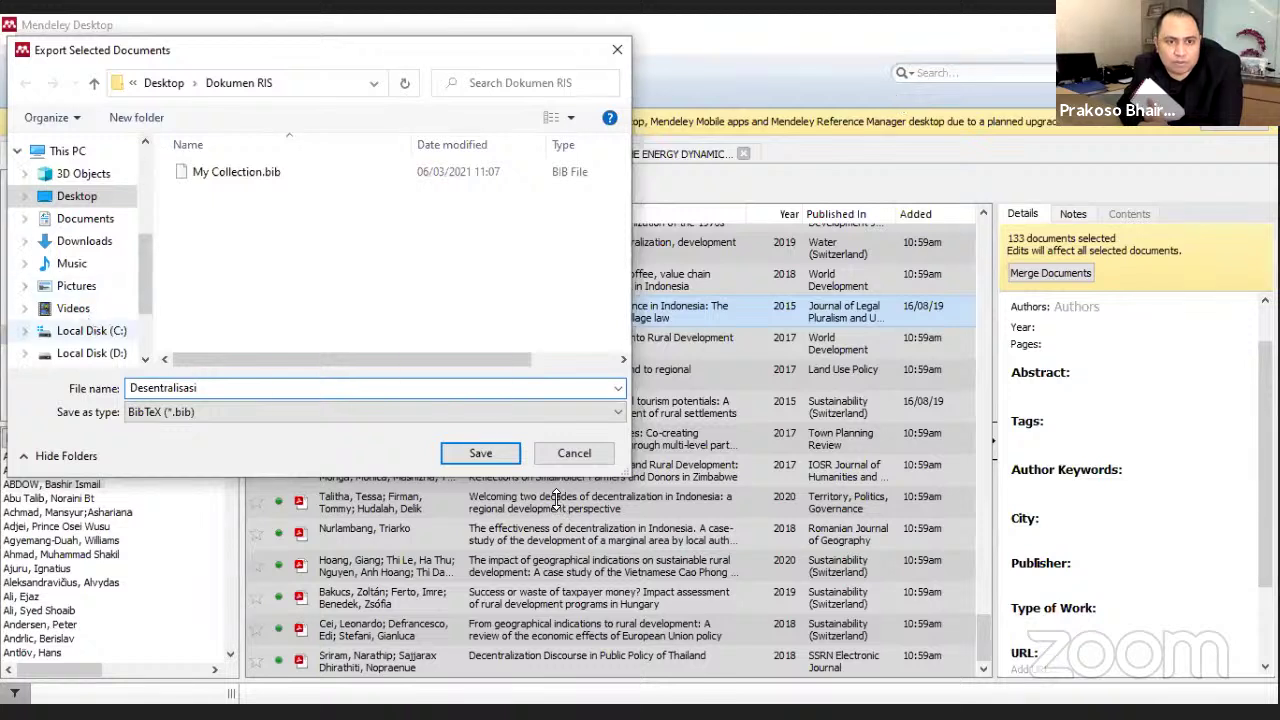
Set the export format to RIS - Research Information Systems (*.ris) and save the file in the Dokumen RIS folder.
left_click(608, 411)
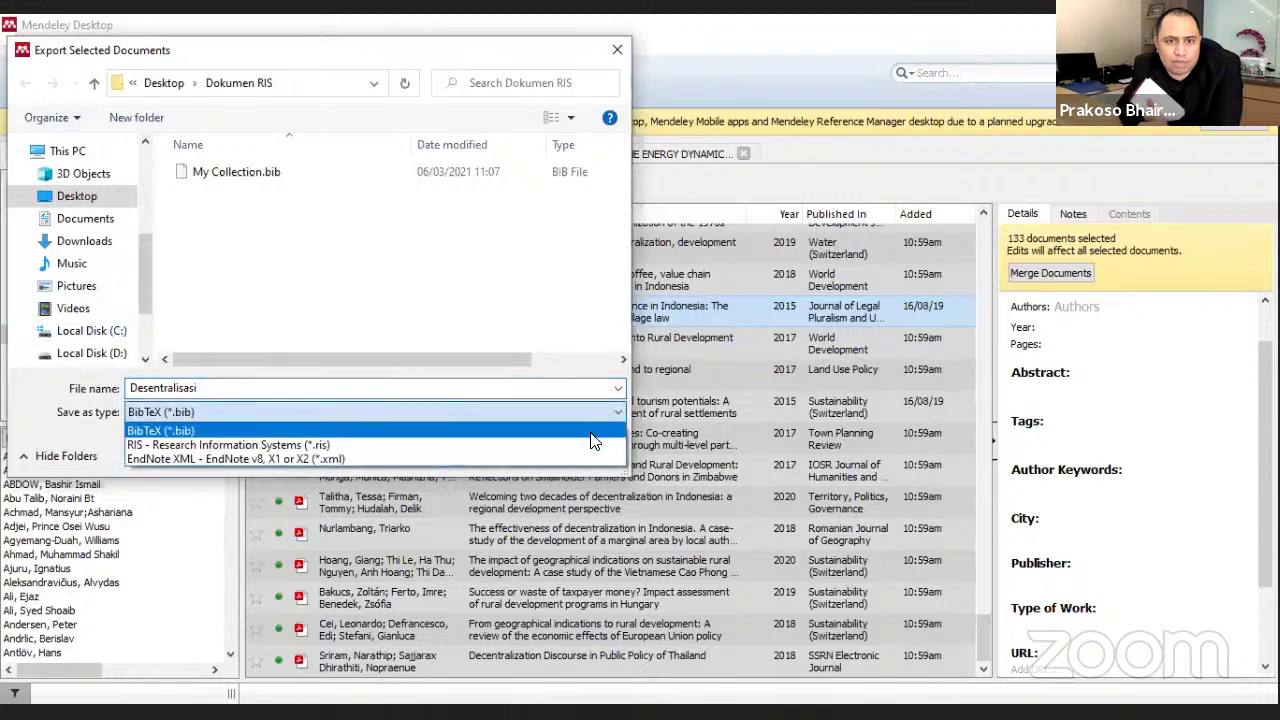
left_click(576, 445)
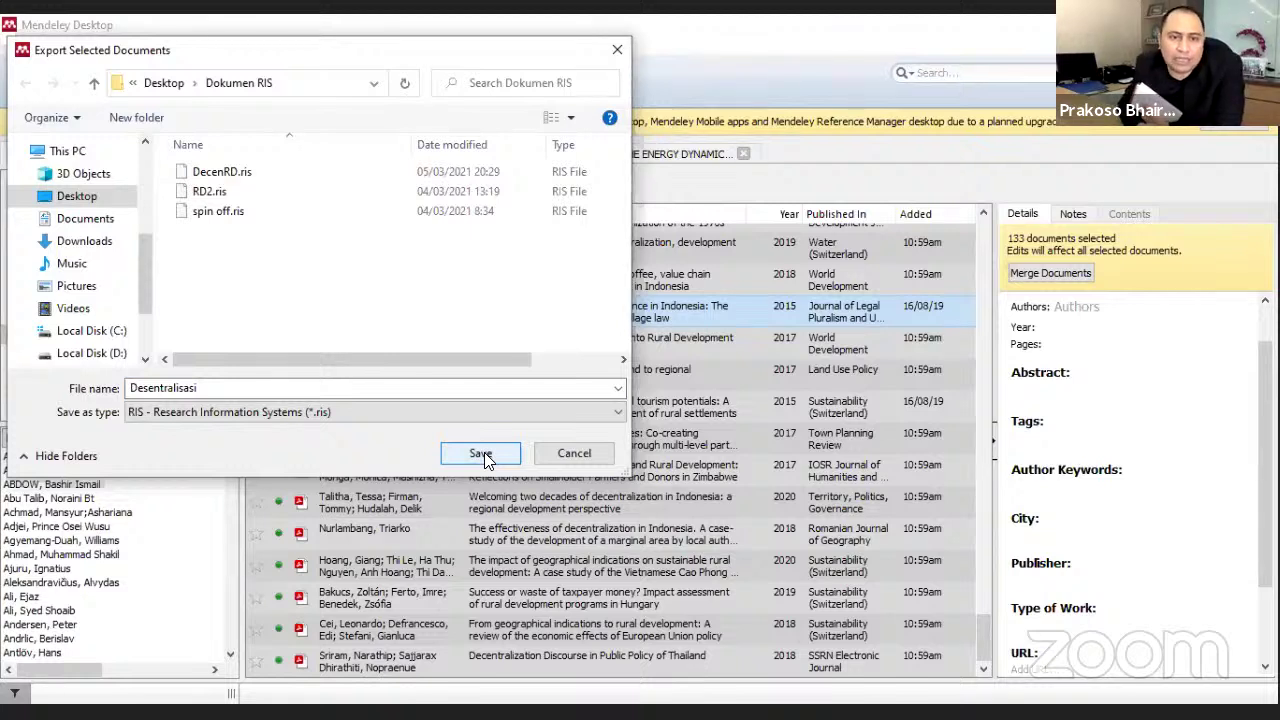
left_click(481, 454)
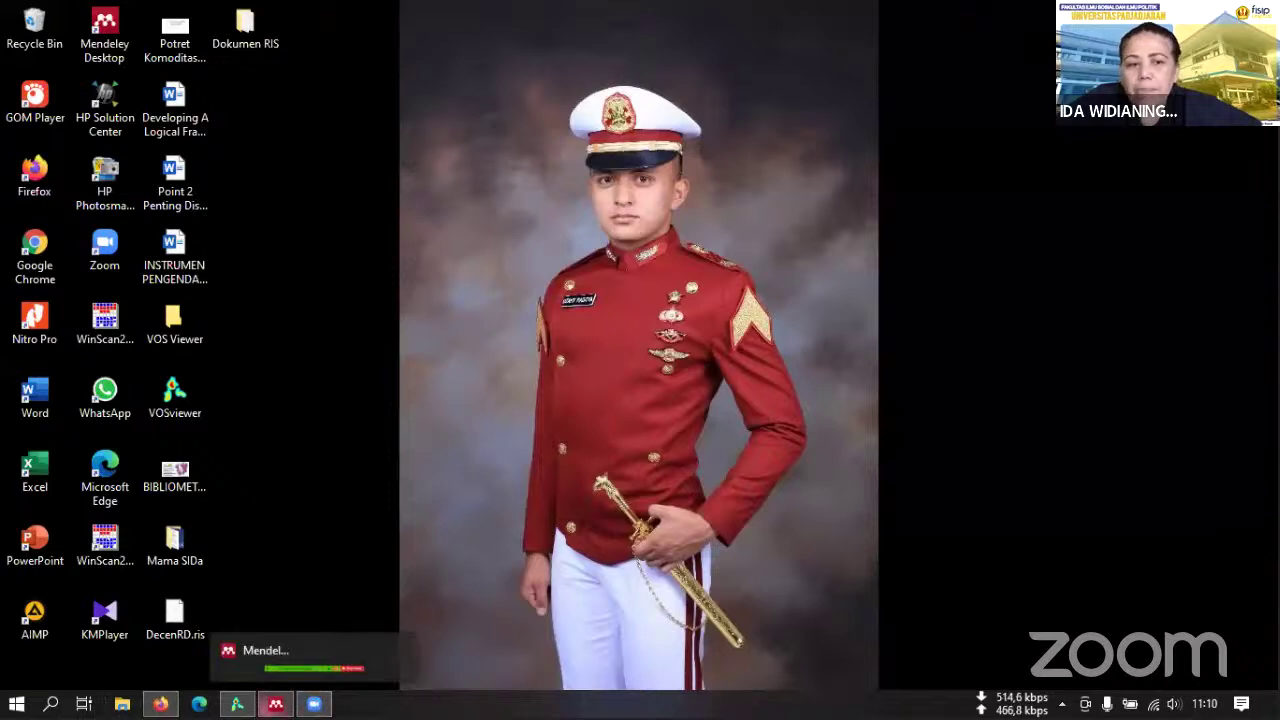
Switch to VOSviewer and close its window with the DecenRD.ris map.
left_click(237, 704)
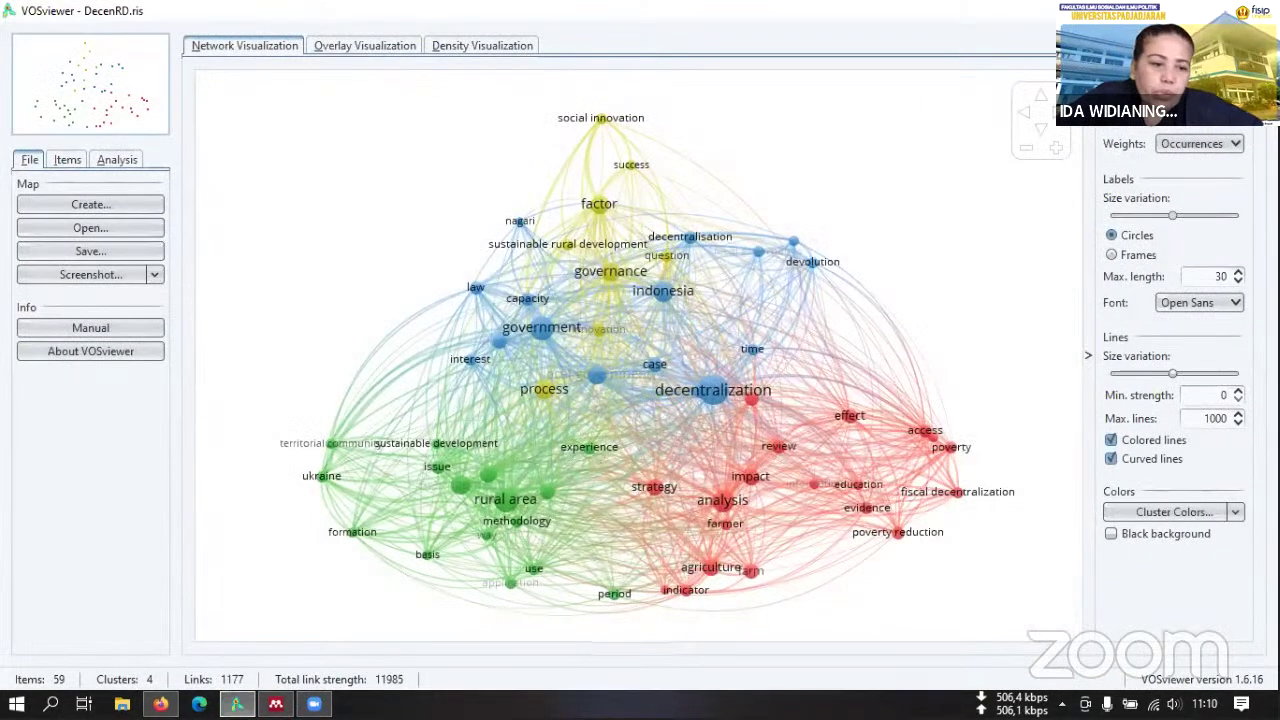
key("alt+F4")
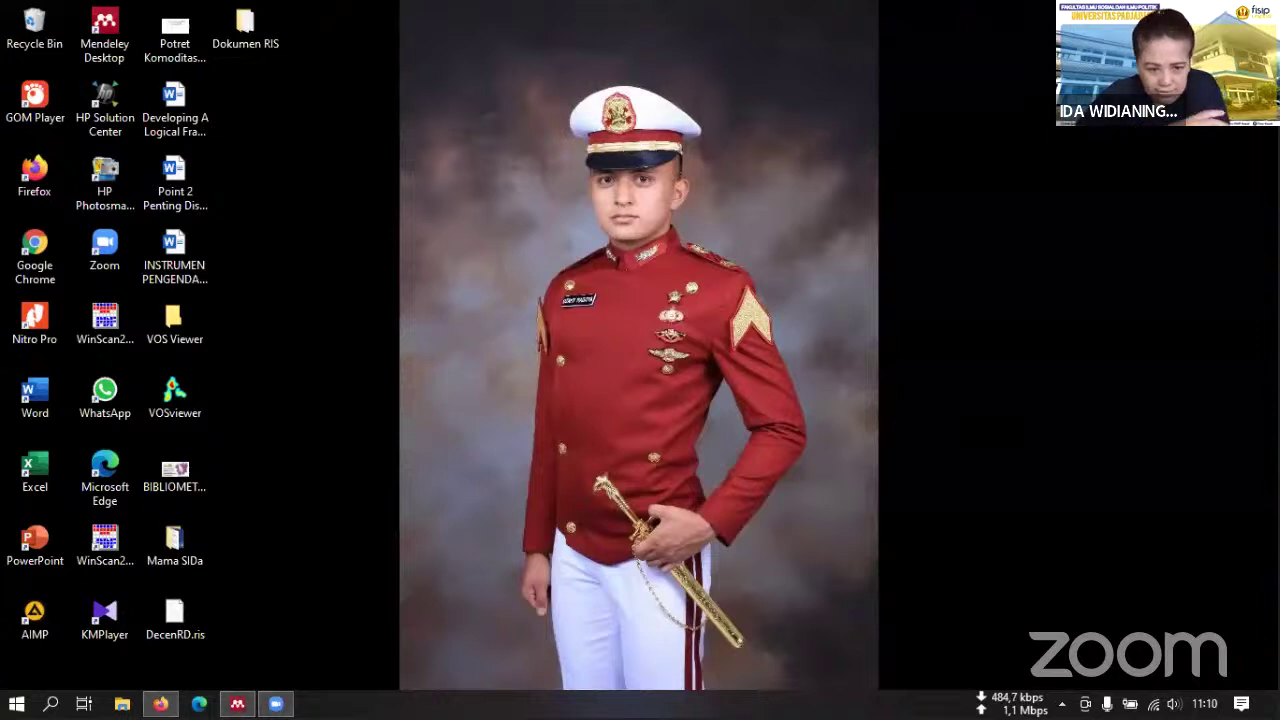
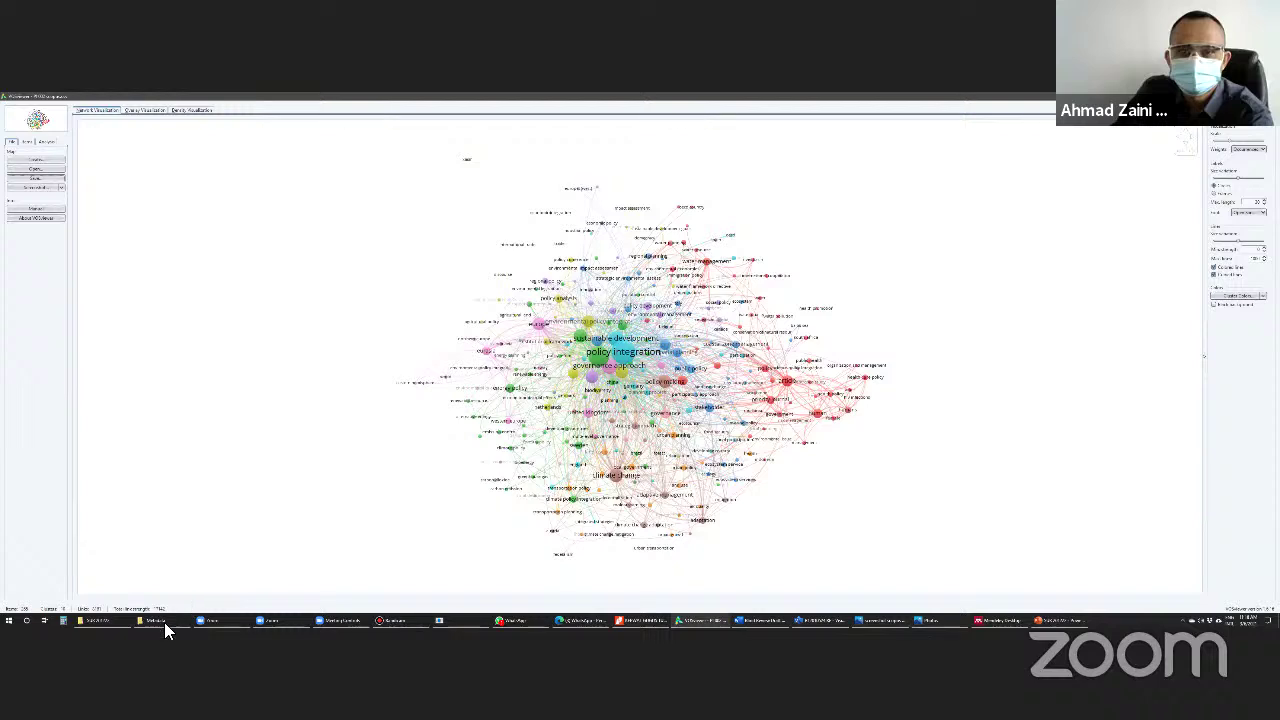
Switch to File Explorer and open the Scopus search results screenshot from the metadata folder inside the VOSviewer folder.
left_click(164, 622)
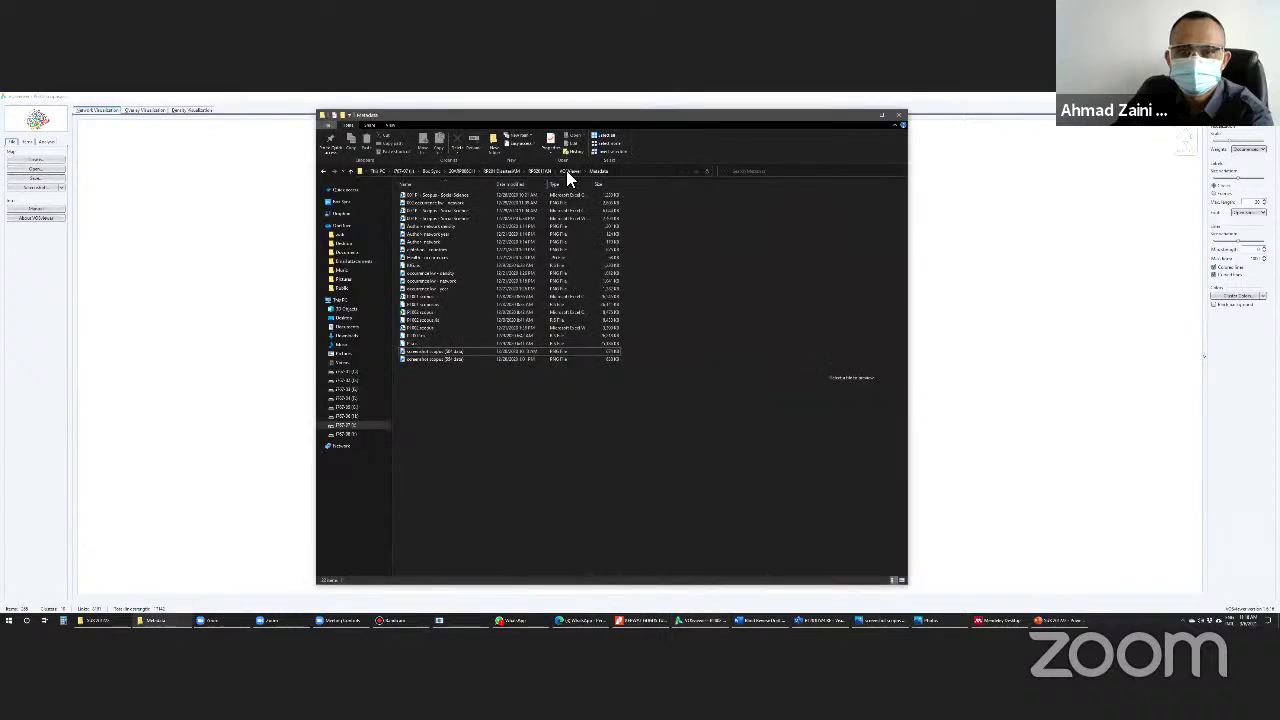
key("alt+Up")
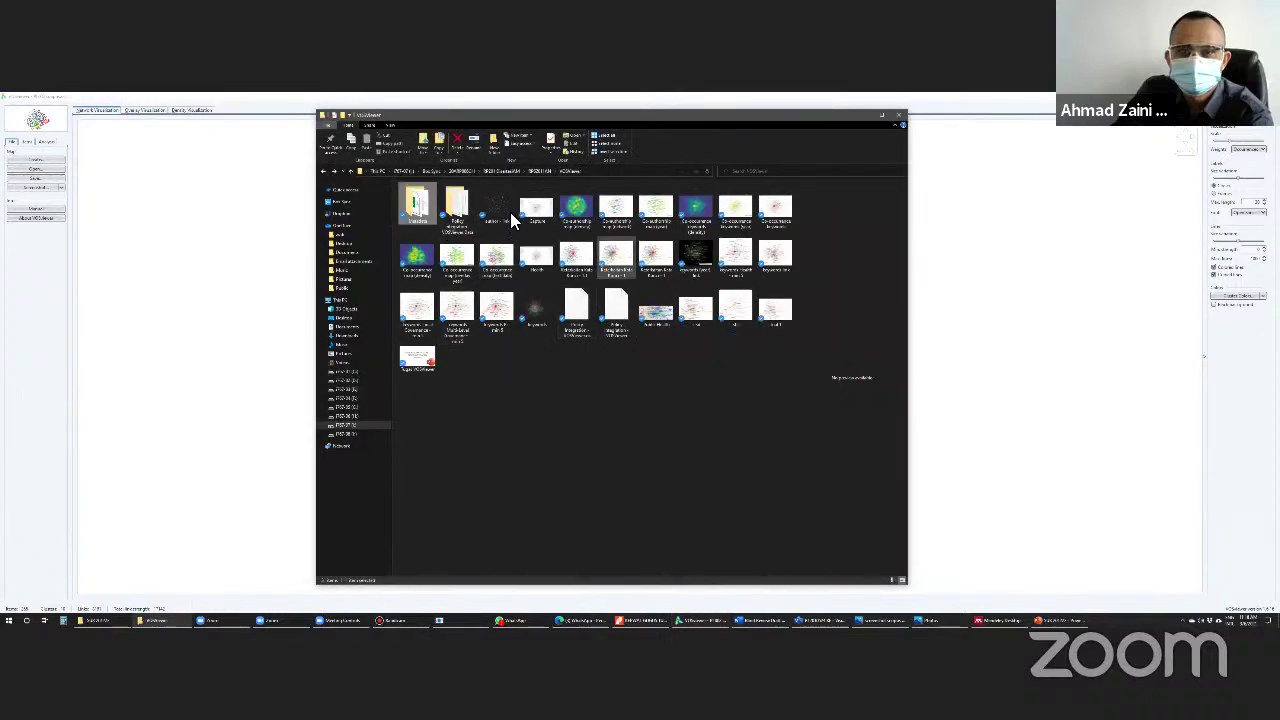
double_click(432, 205)
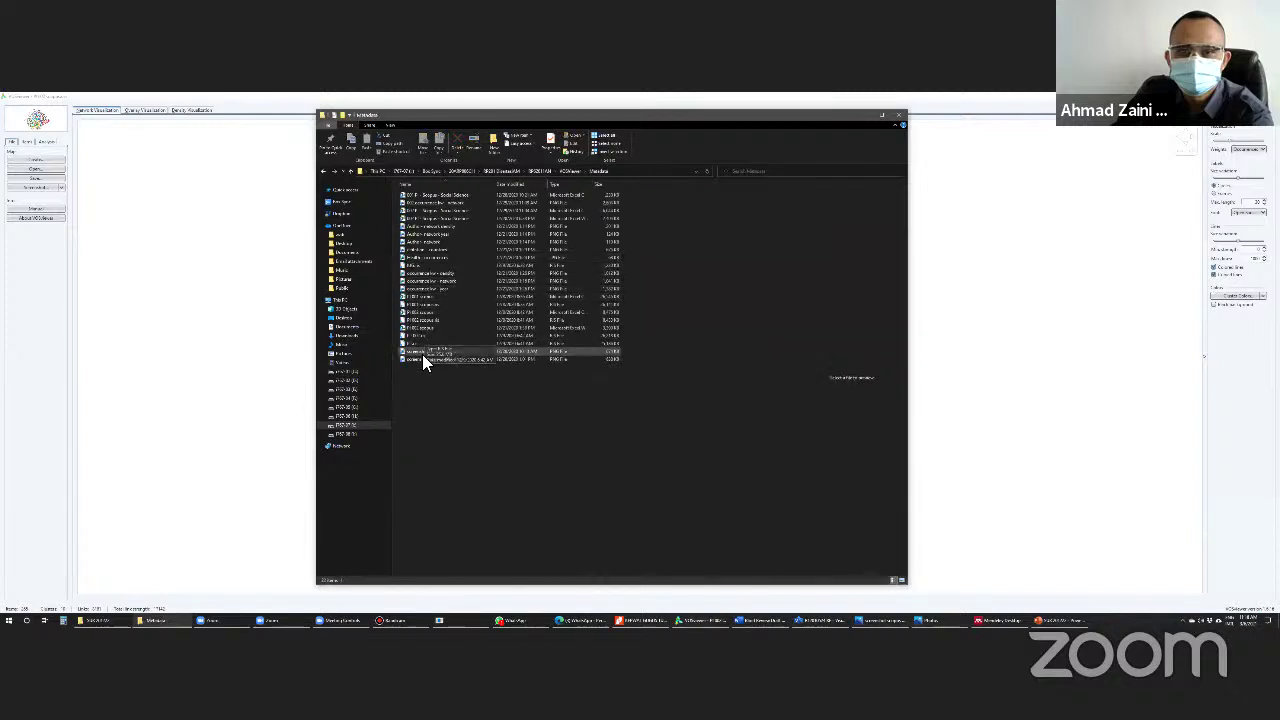
left_click(423, 353)
double_click(422, 357)
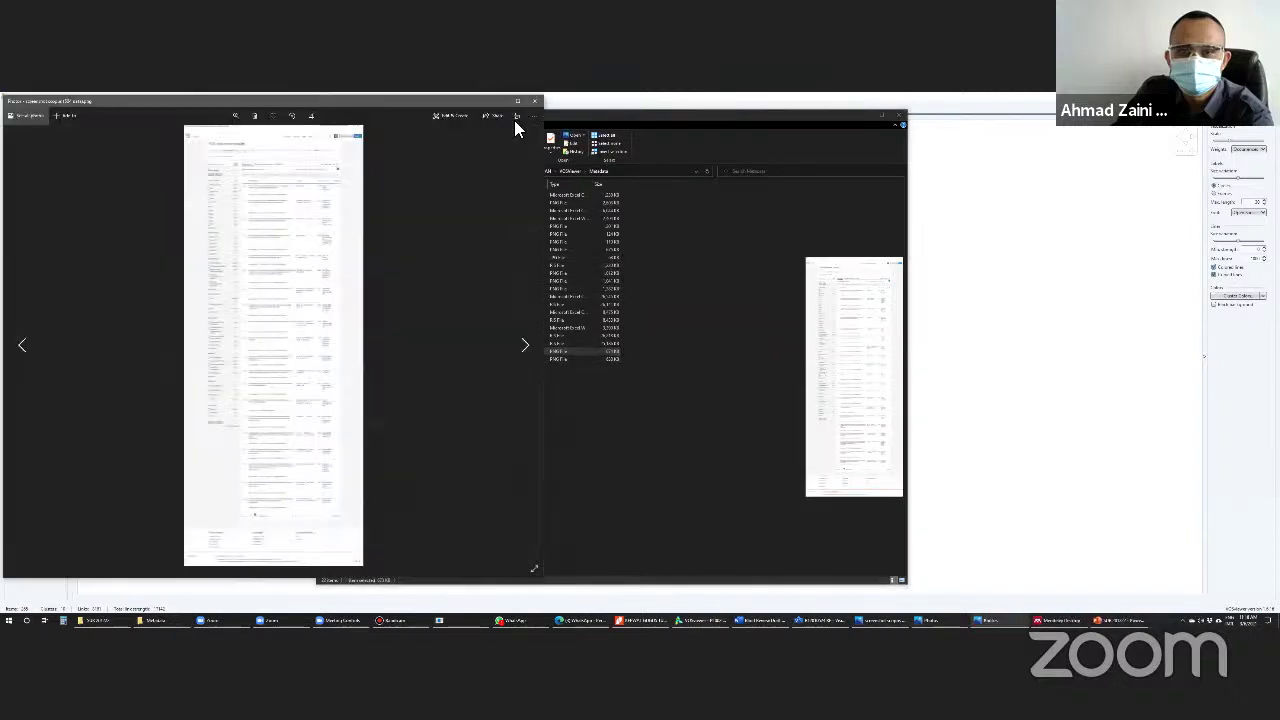
Enlarge the Scopus results screenshot to examine its filters and listed documents, and return to the VOSviewer network map.
left_click(518, 101)
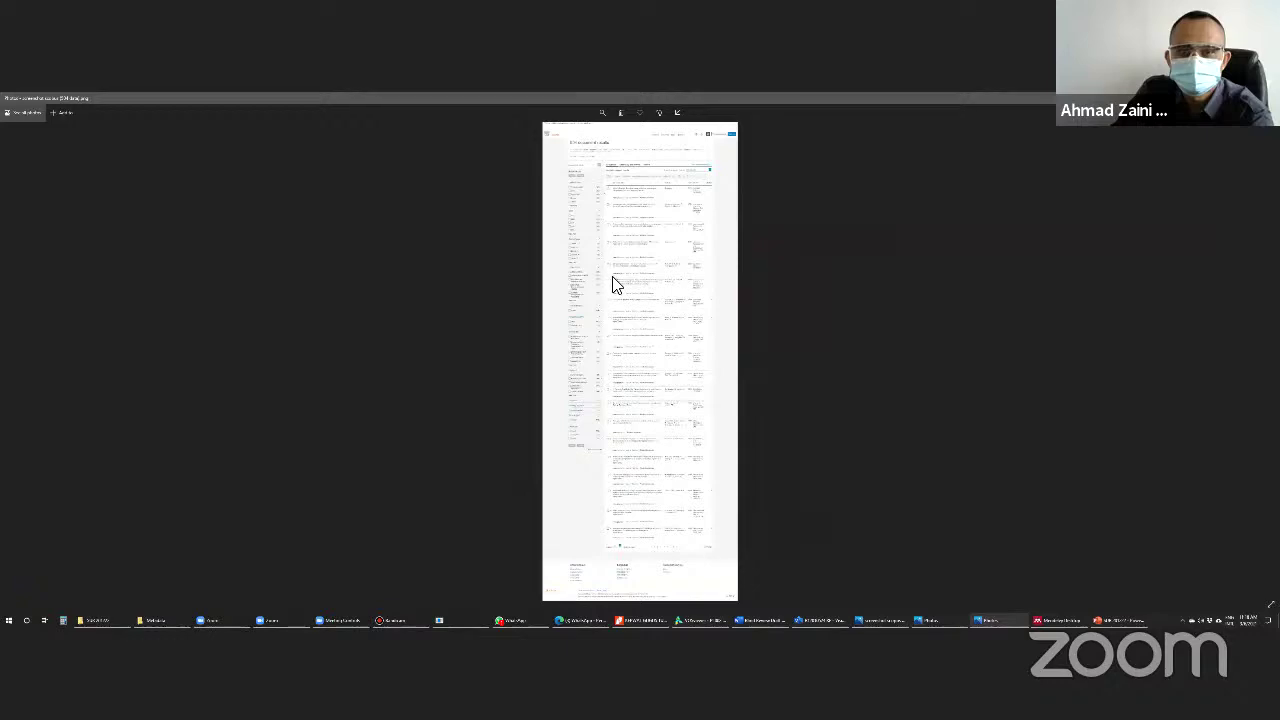
scroll(650, 282, "down", 1)
scroll(655, 280, "up", 4)
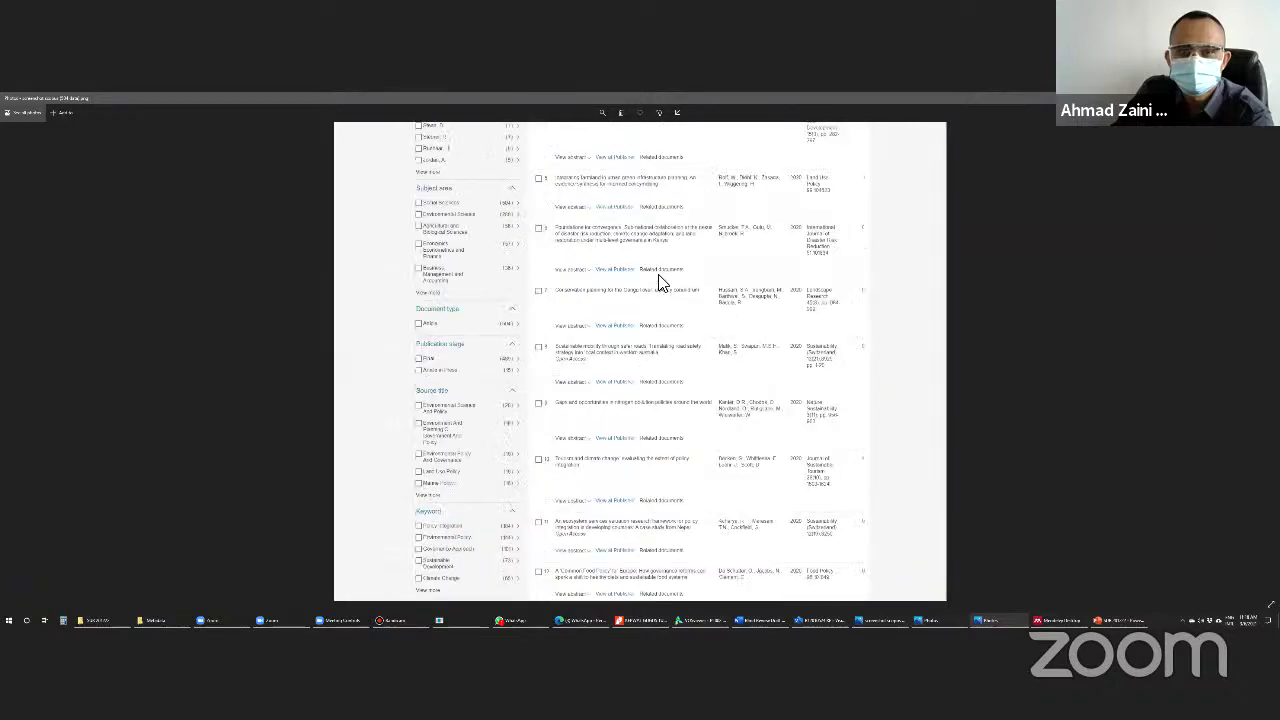
scroll(648, 268, "up", 5)
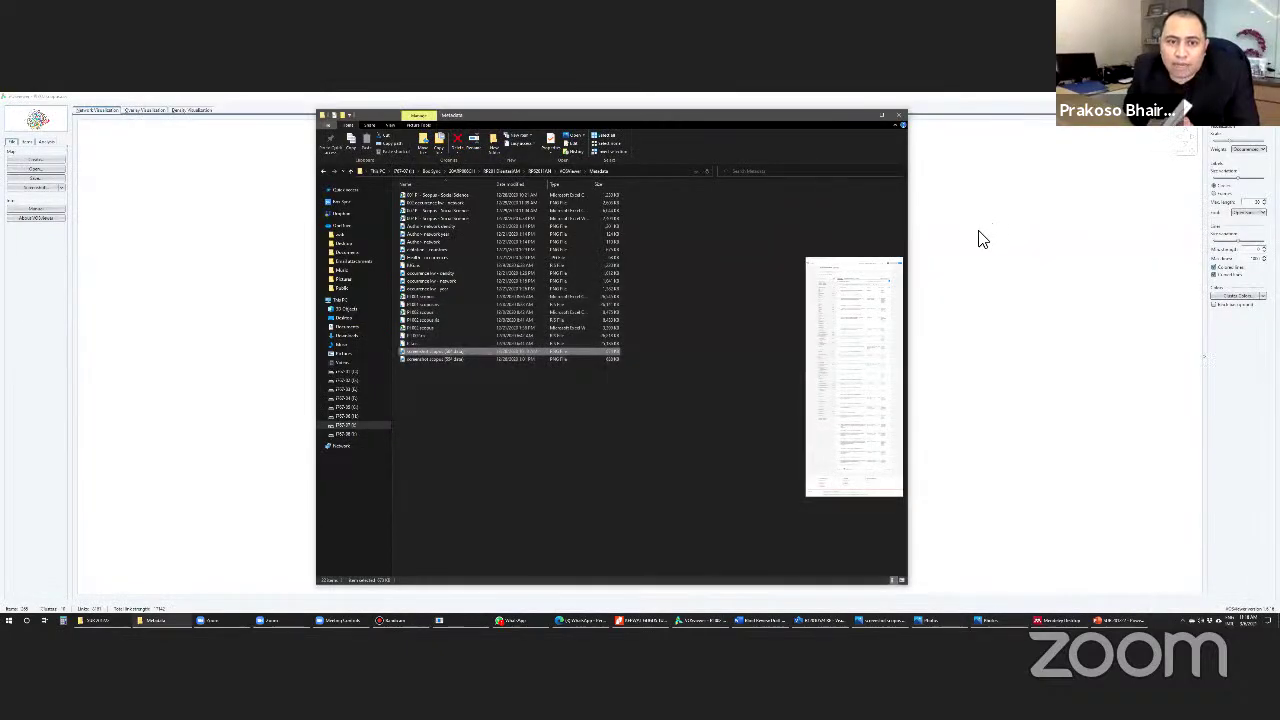
left_click(955, 230)
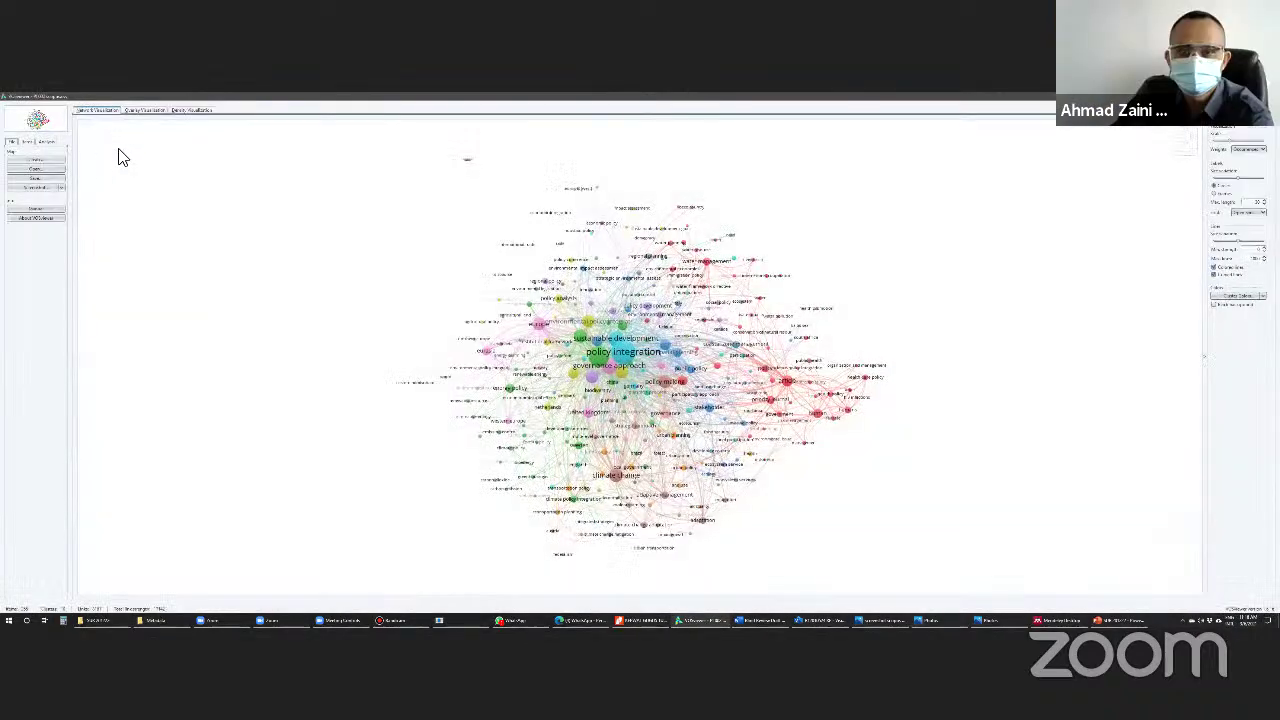
Start a new map based on bibliographic data from the Scopus file, with co-occurrence of all keywords and full counting, up to the threshold choice.
left_click(35, 162)
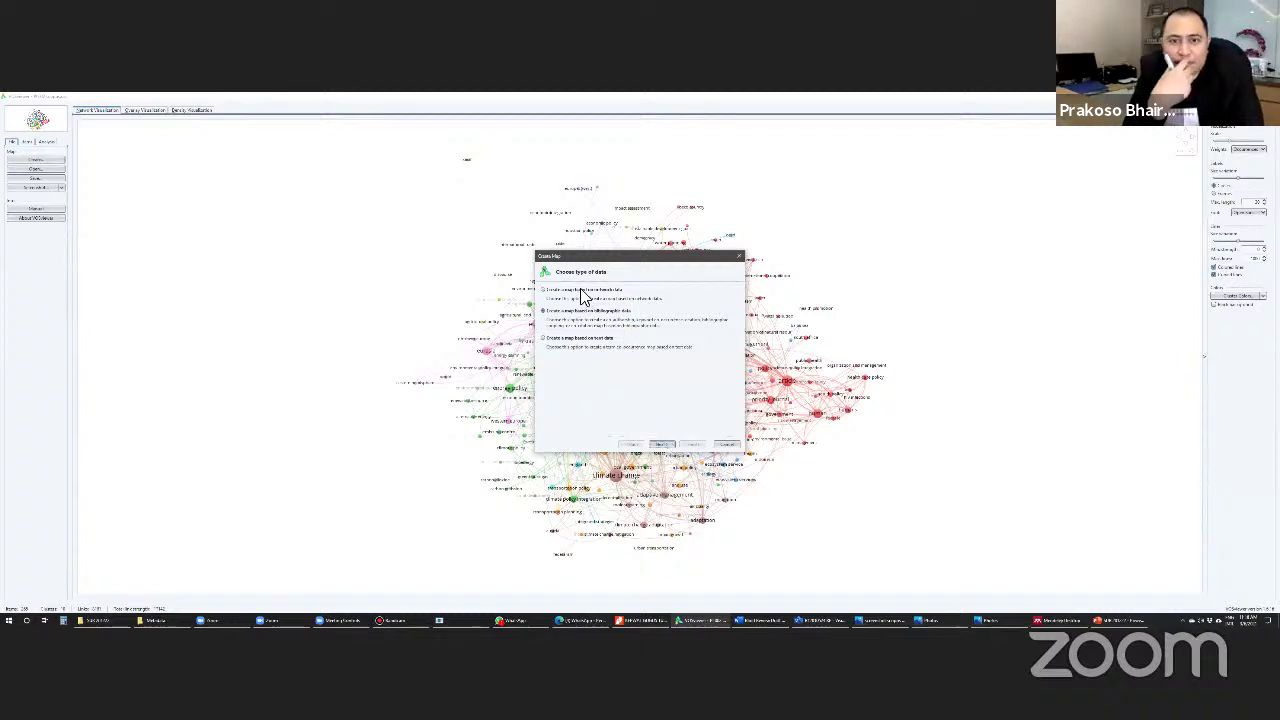
left_click(662, 444)
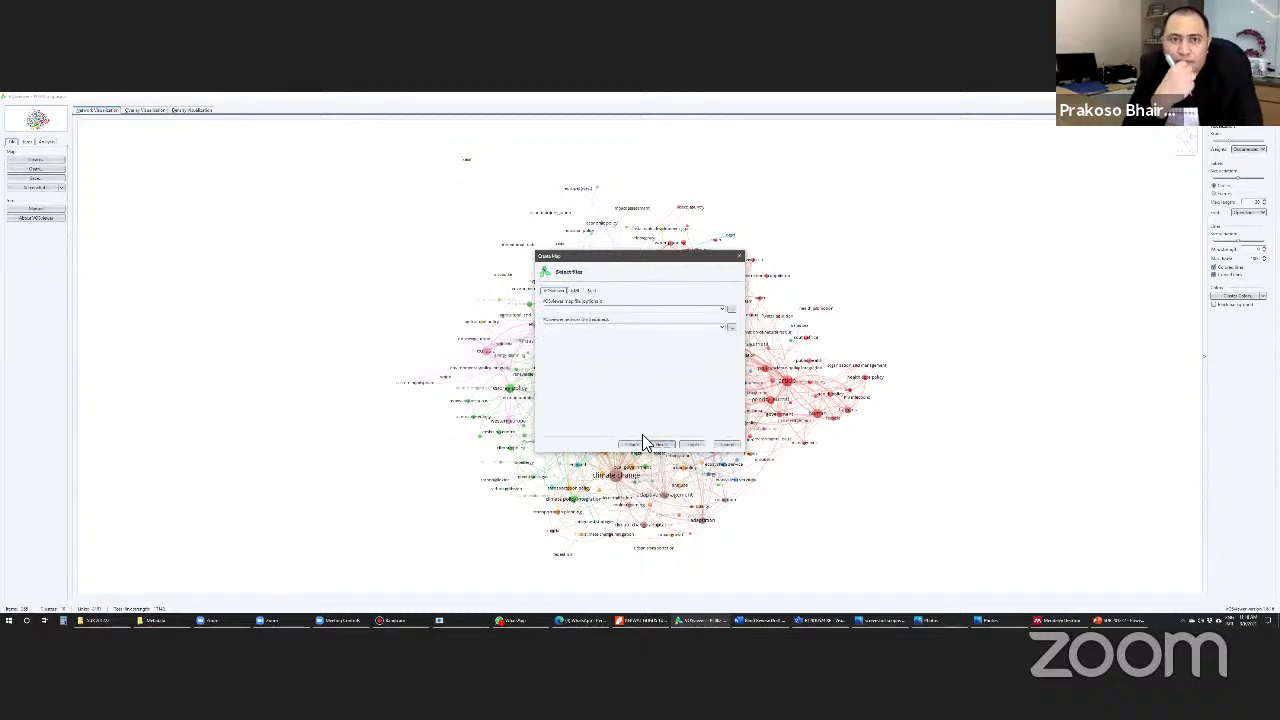
left_click(634, 444)
left_click(590, 311)
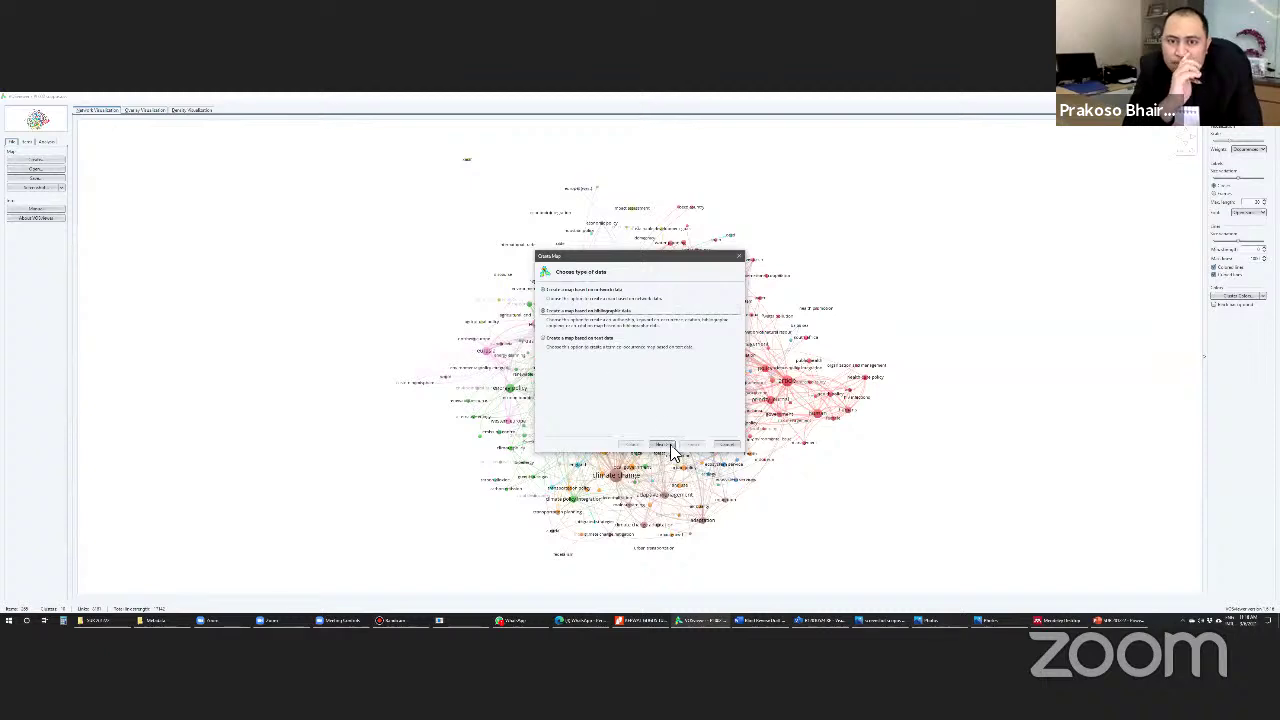
left_click(662, 444)
left_click(662, 444)
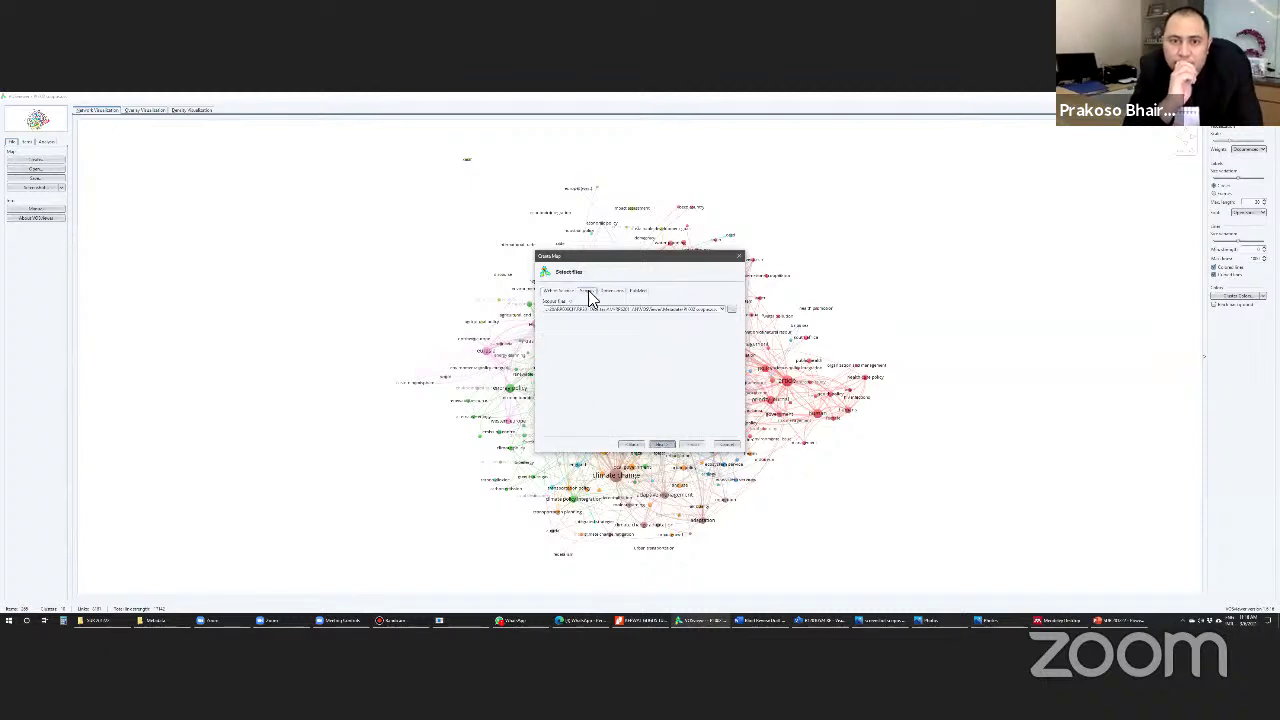
left_click(660, 443)
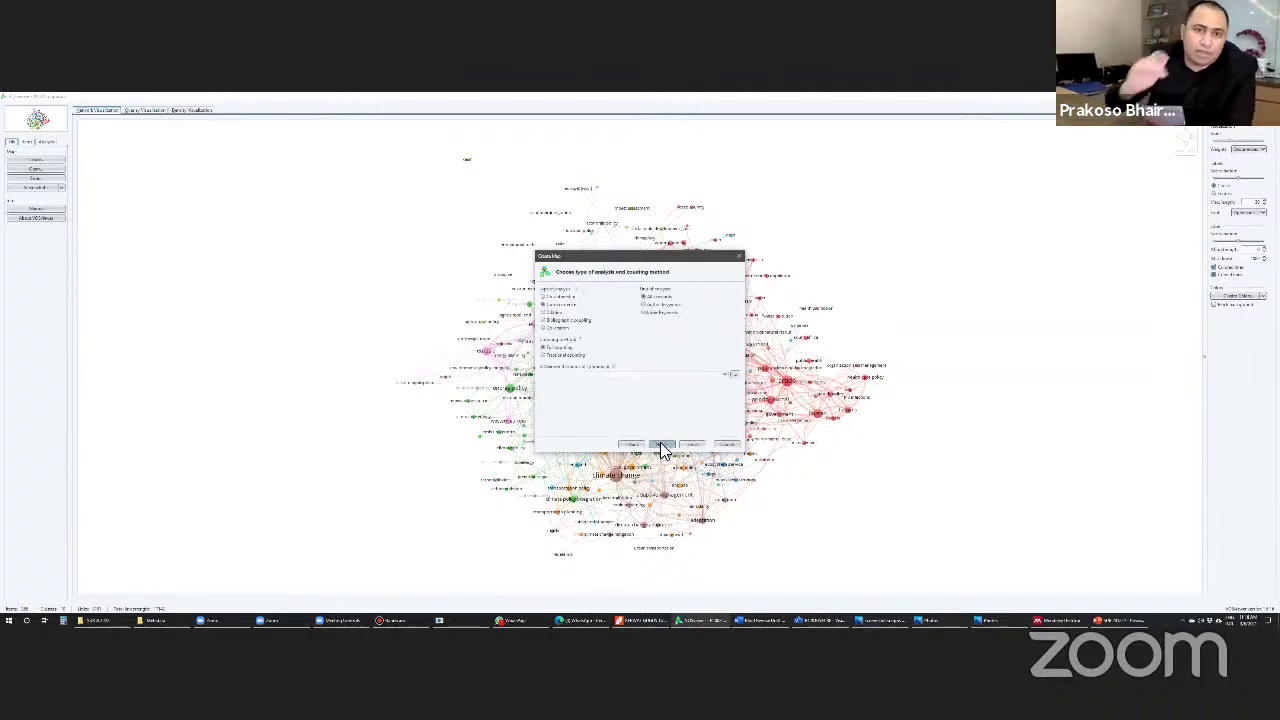
left_click(661, 444)
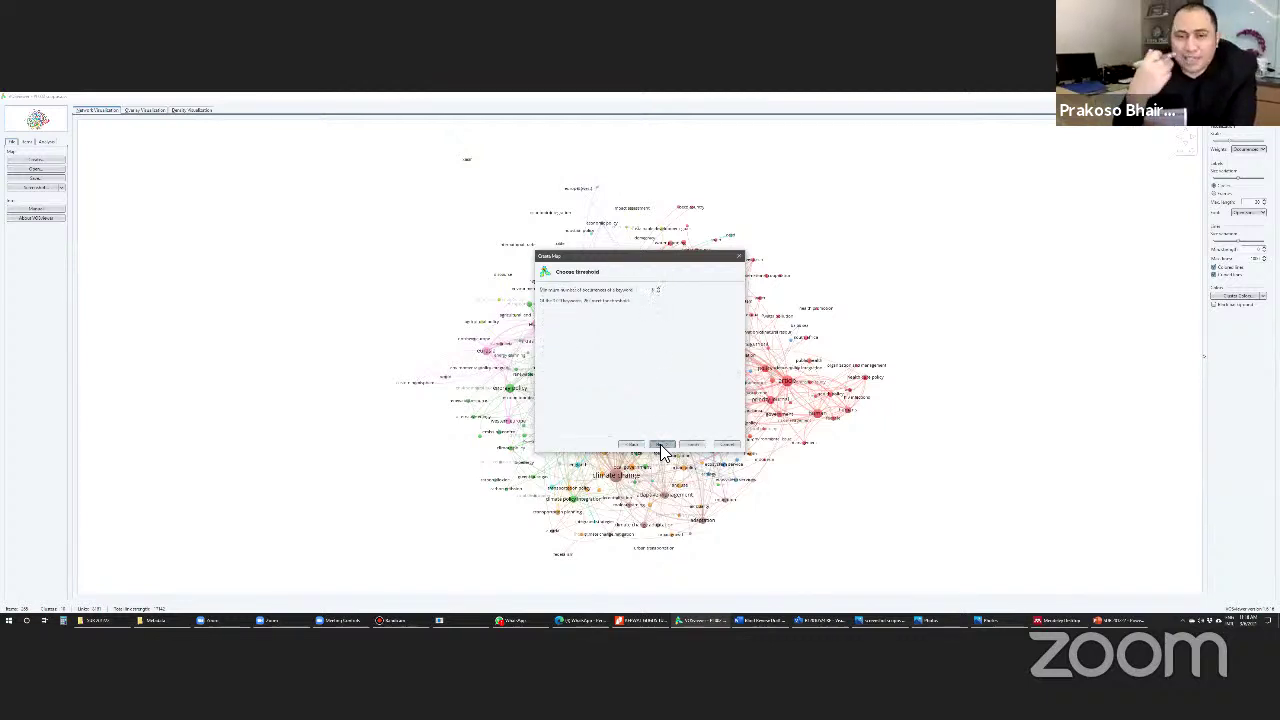
left_click(632, 444)
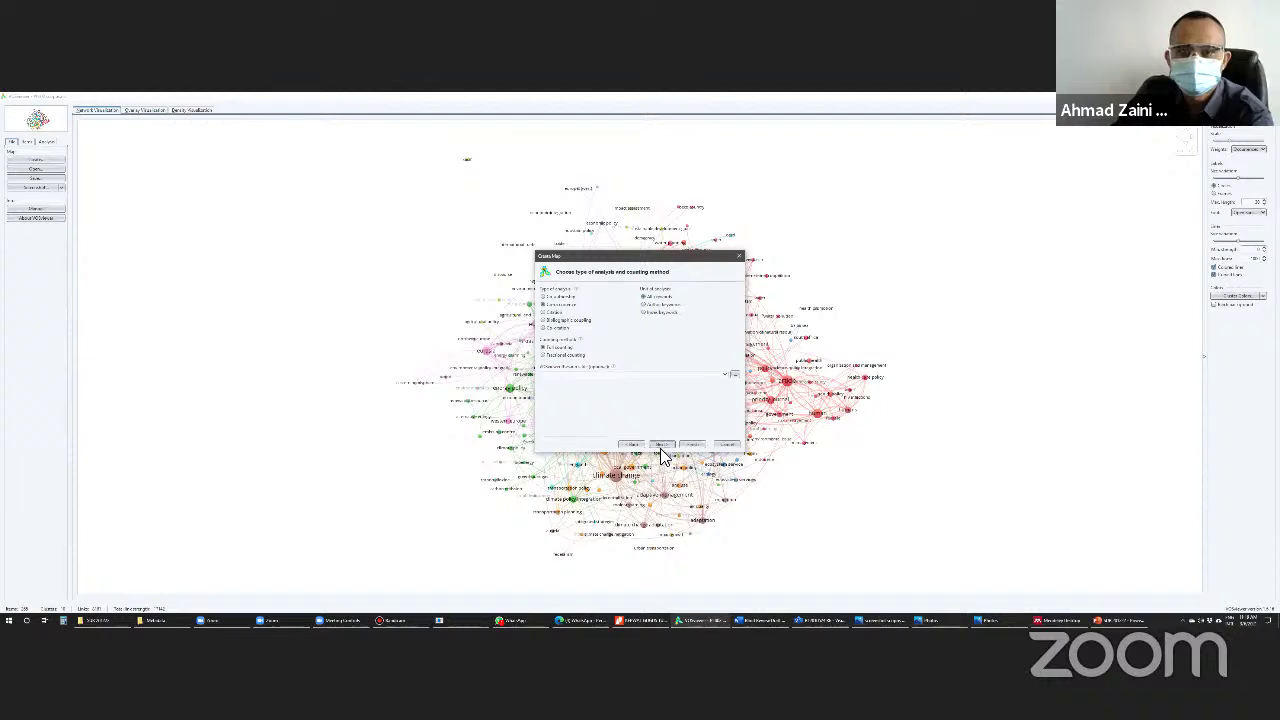
left_click(664, 444)
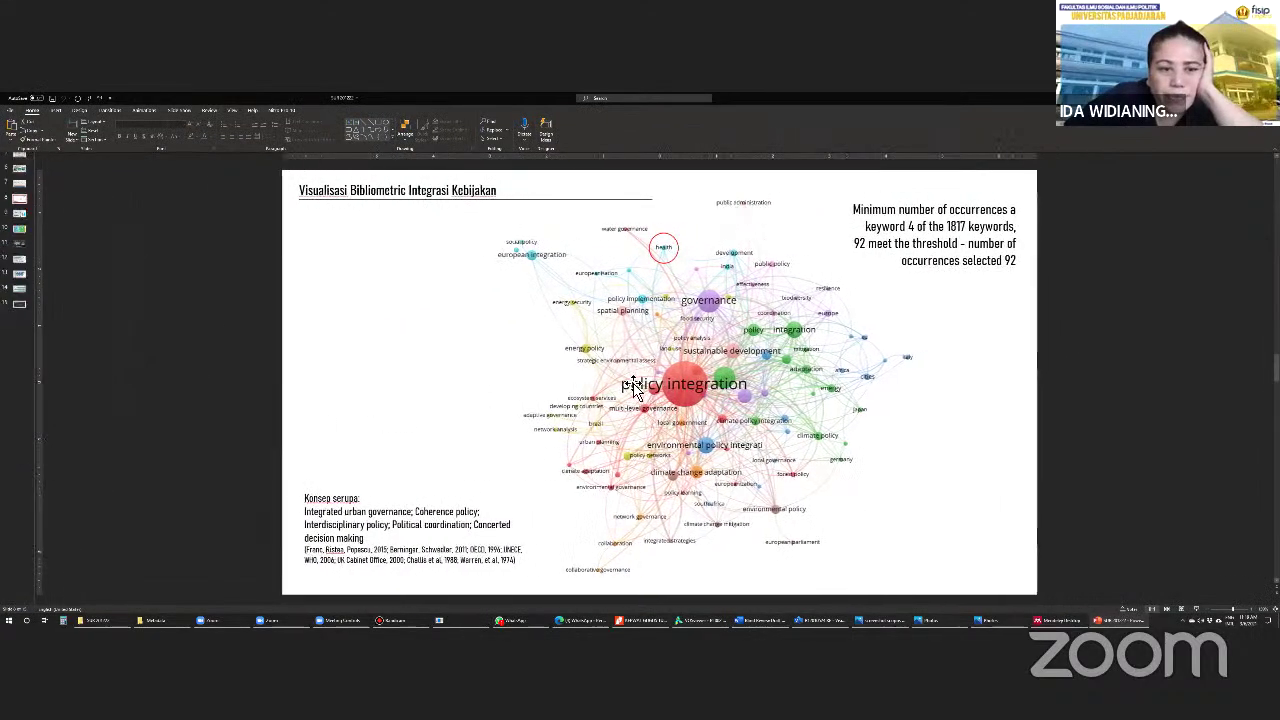
Switch to PowerPoint and enlarge the Visualisasi Bibliometric Integrasi Kebijakan slide to examine its keyword map and threshold note.
scroll(668, 405, "up", 2)
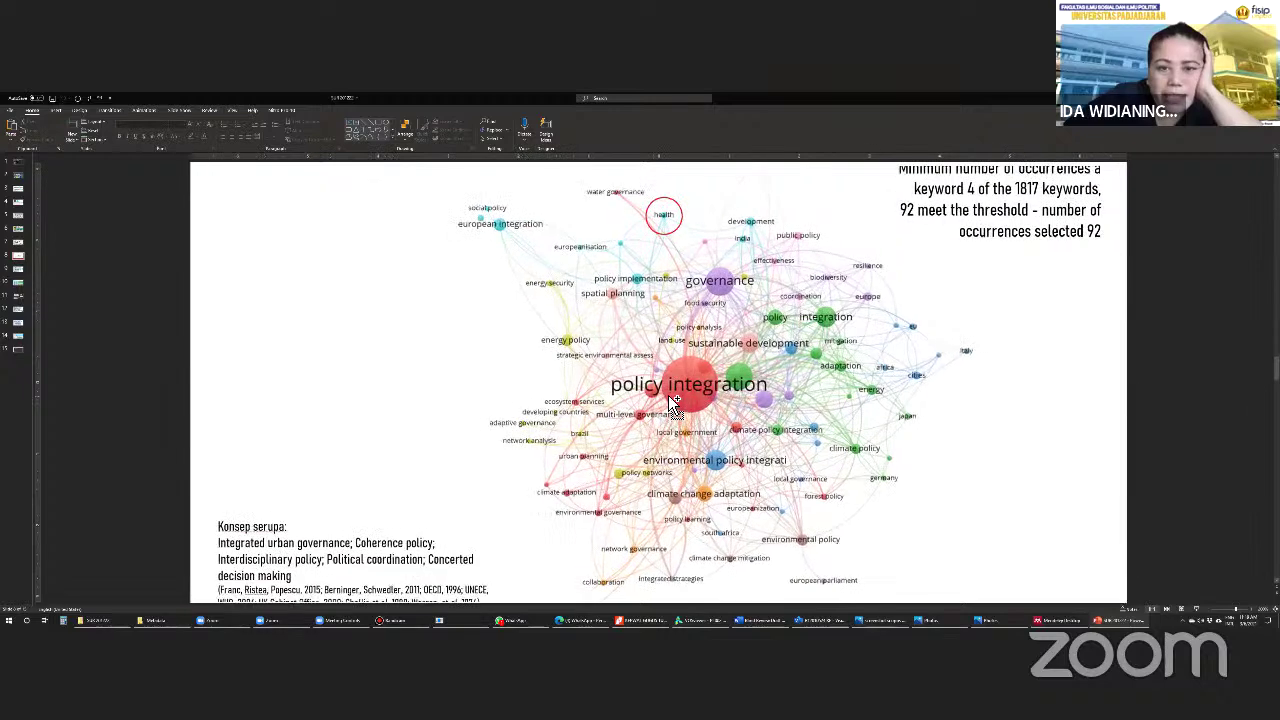
scroll(672, 403, "down", 2)
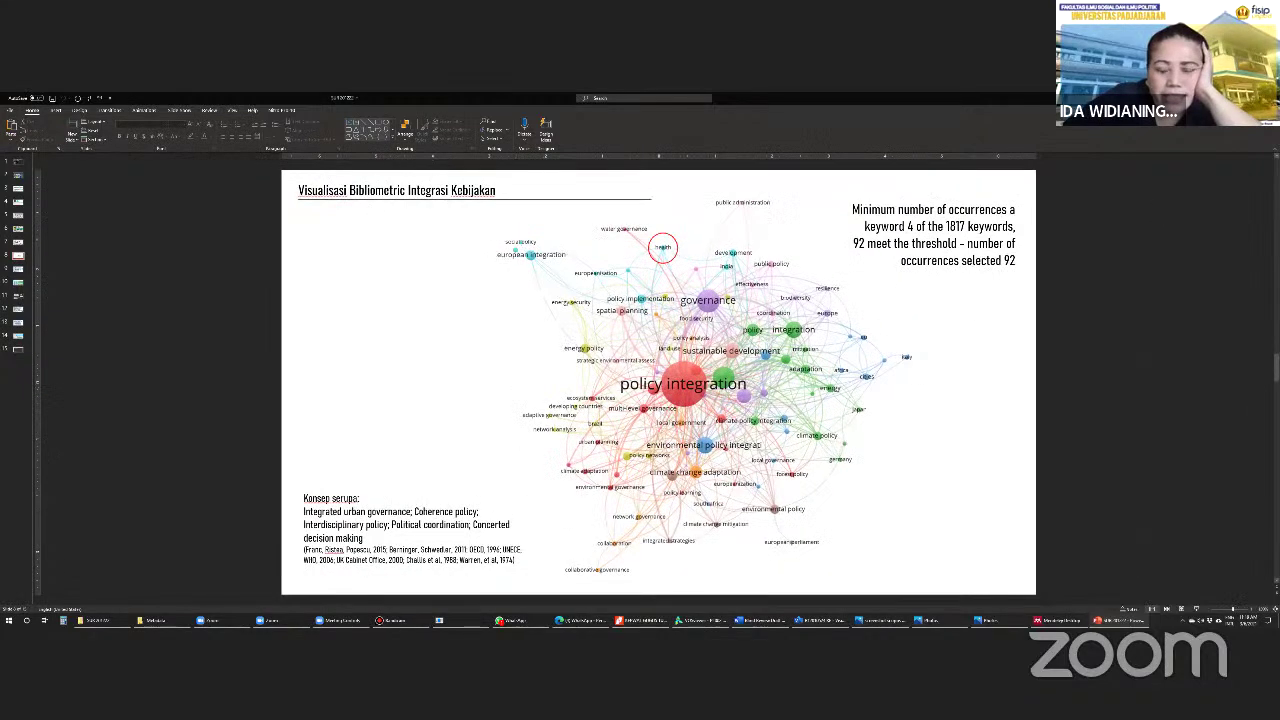
key("ctrl+F1")
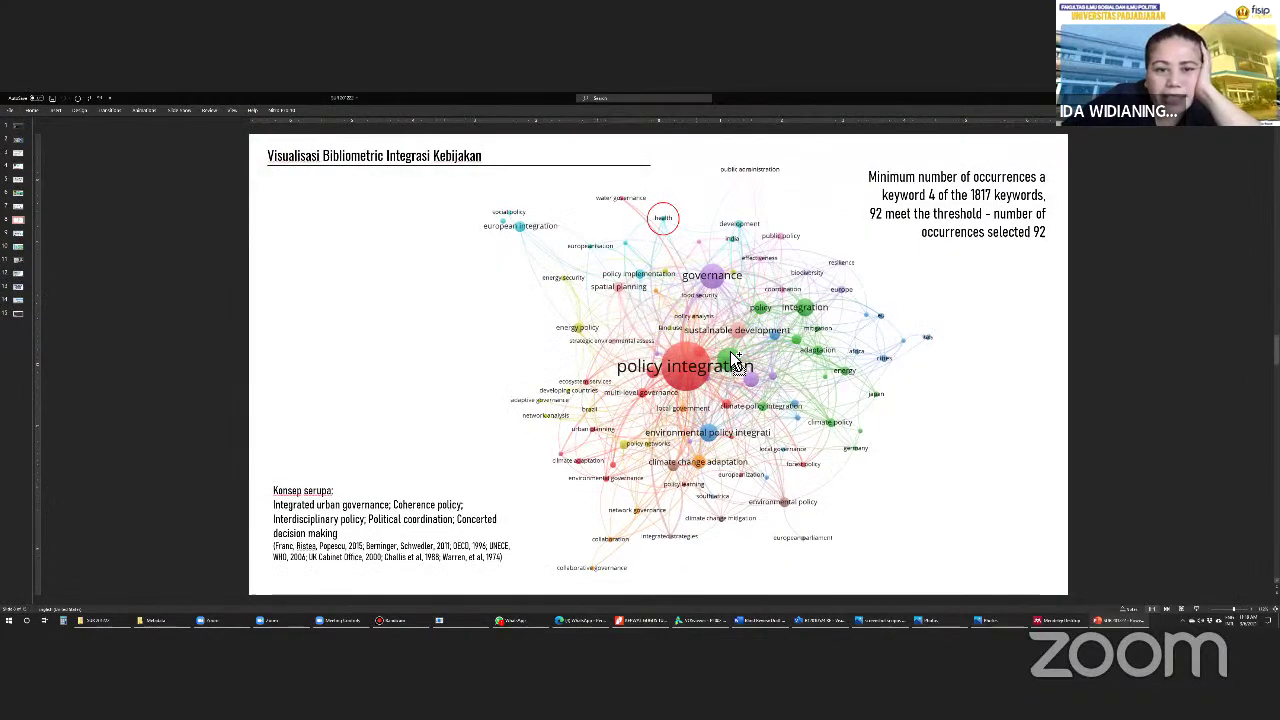
scroll(735, 362, "up", 3)
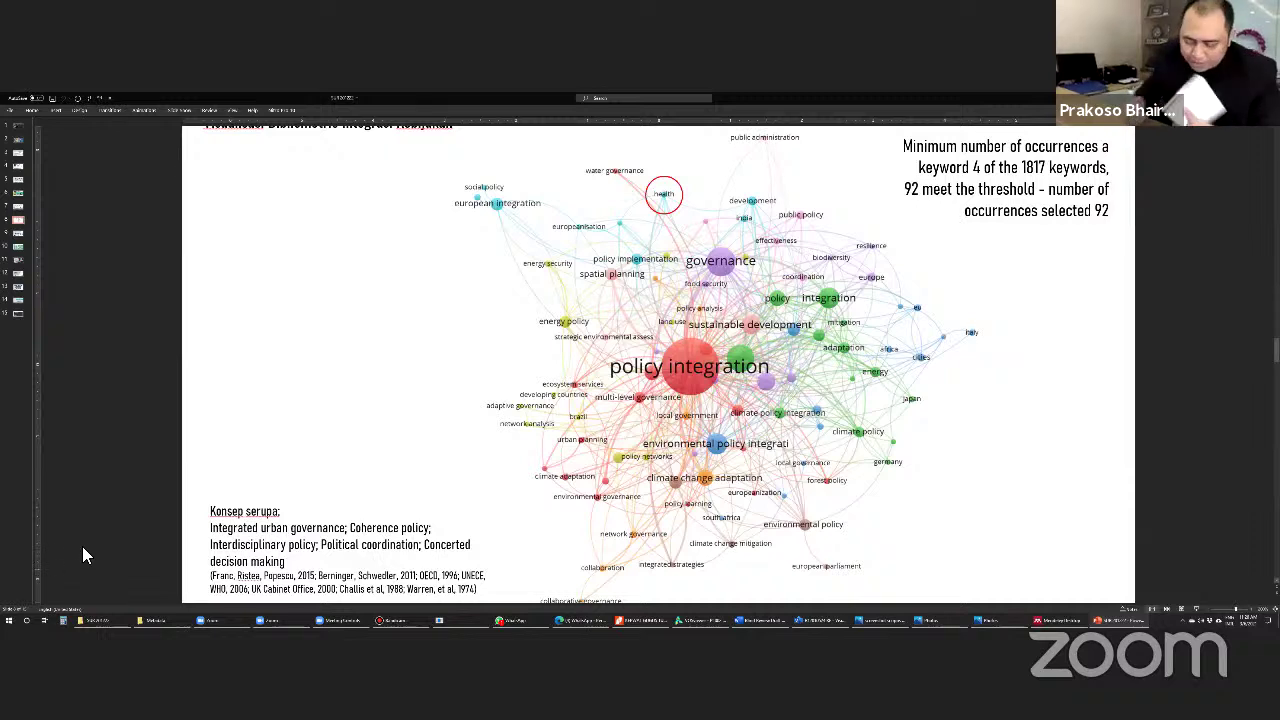
Switch to the Word draft, examine its cluster list and Verify selected keywords screenshot, and highlight the Cluster 10 Stakeholder line.
left_click(766, 621)
scroll(724, 405, "down", 15)
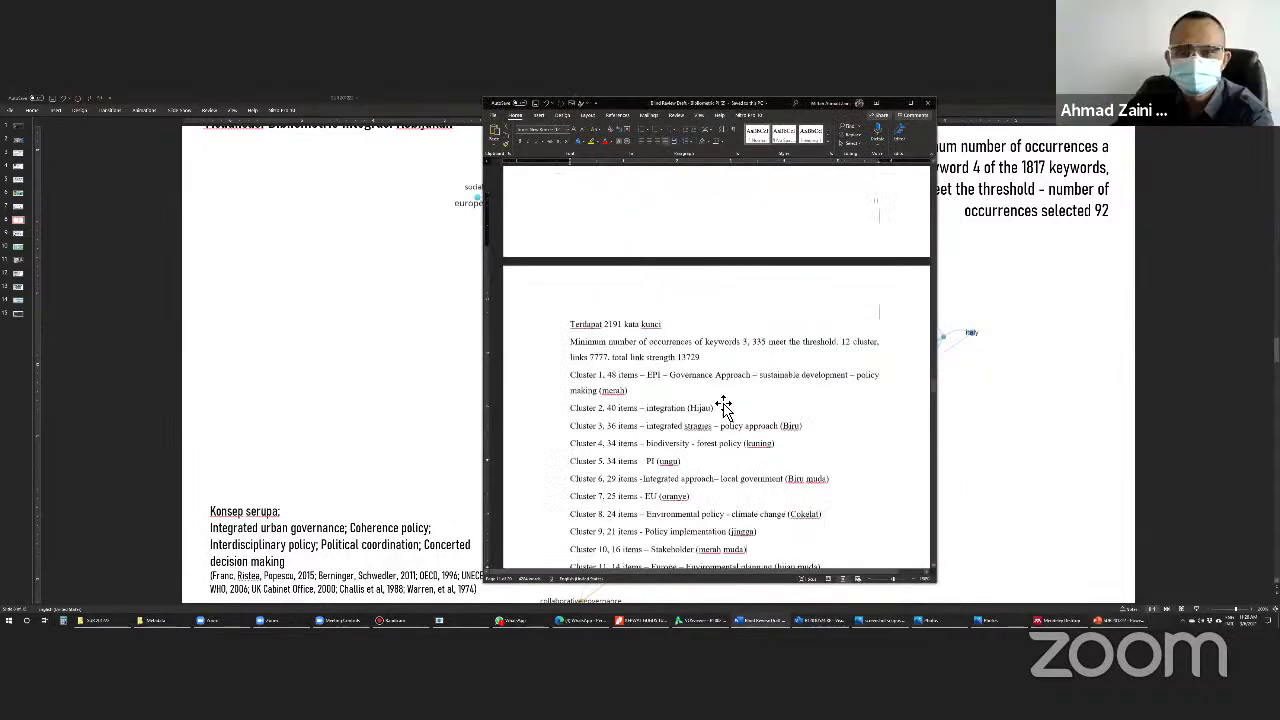
scroll(727, 411, "up", 1)
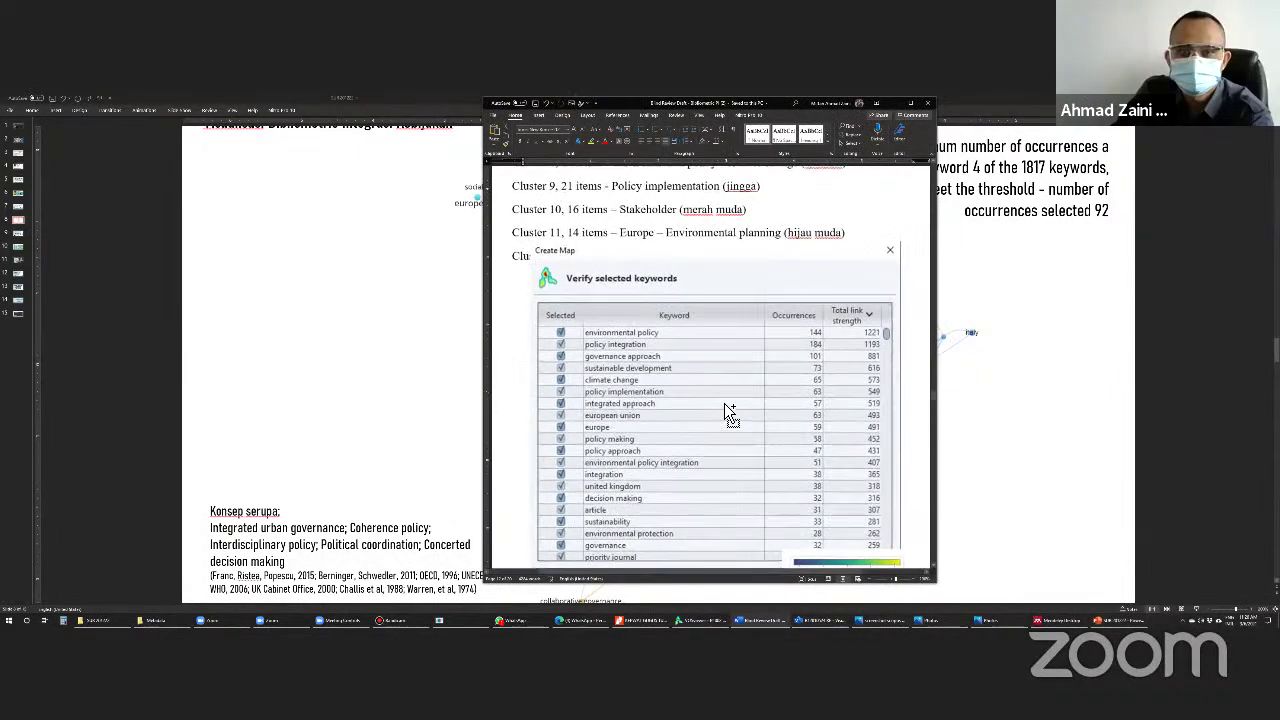
scroll(718, 410, "down", 1)
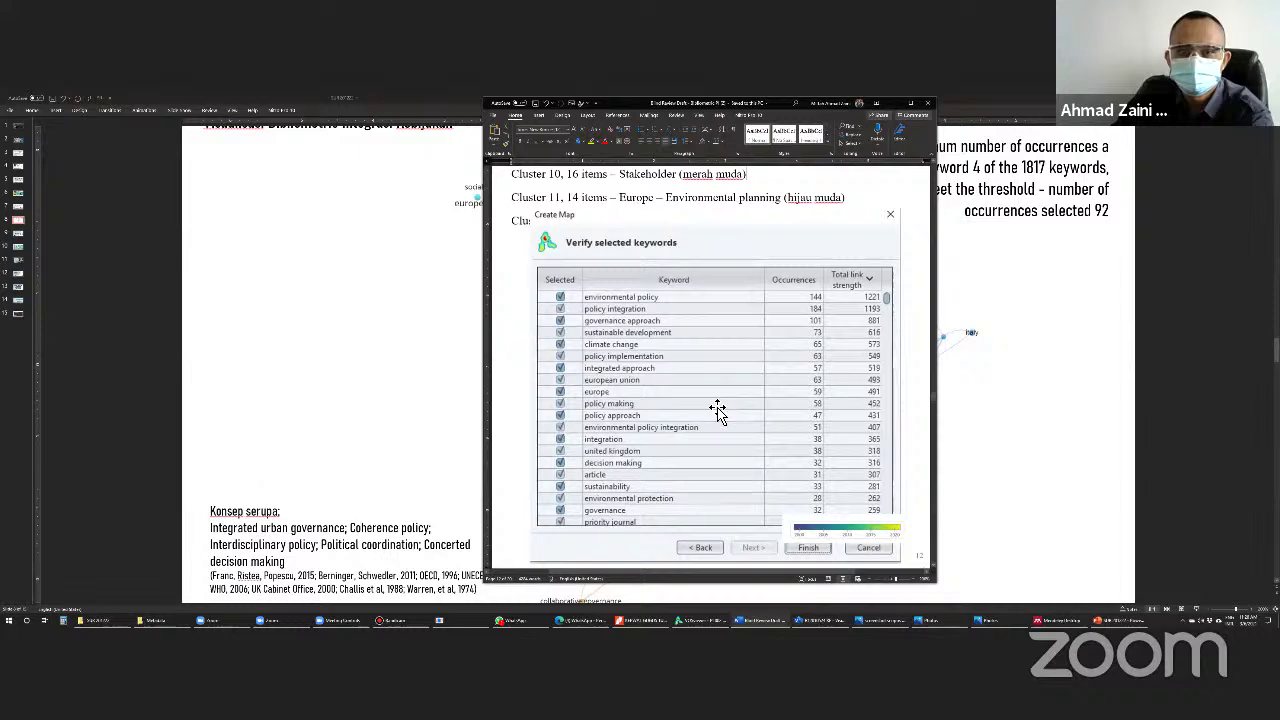
scroll(716, 412, "up", 3)
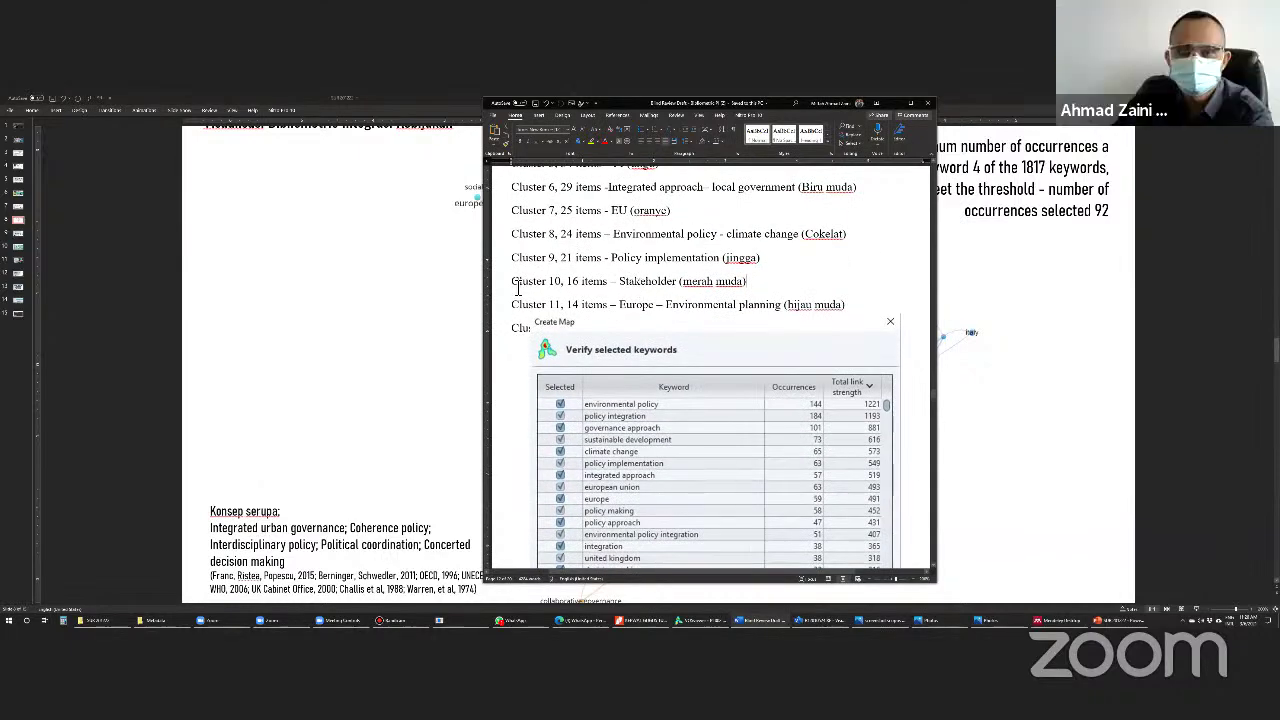
left_click_drag(514, 285, 760, 285)
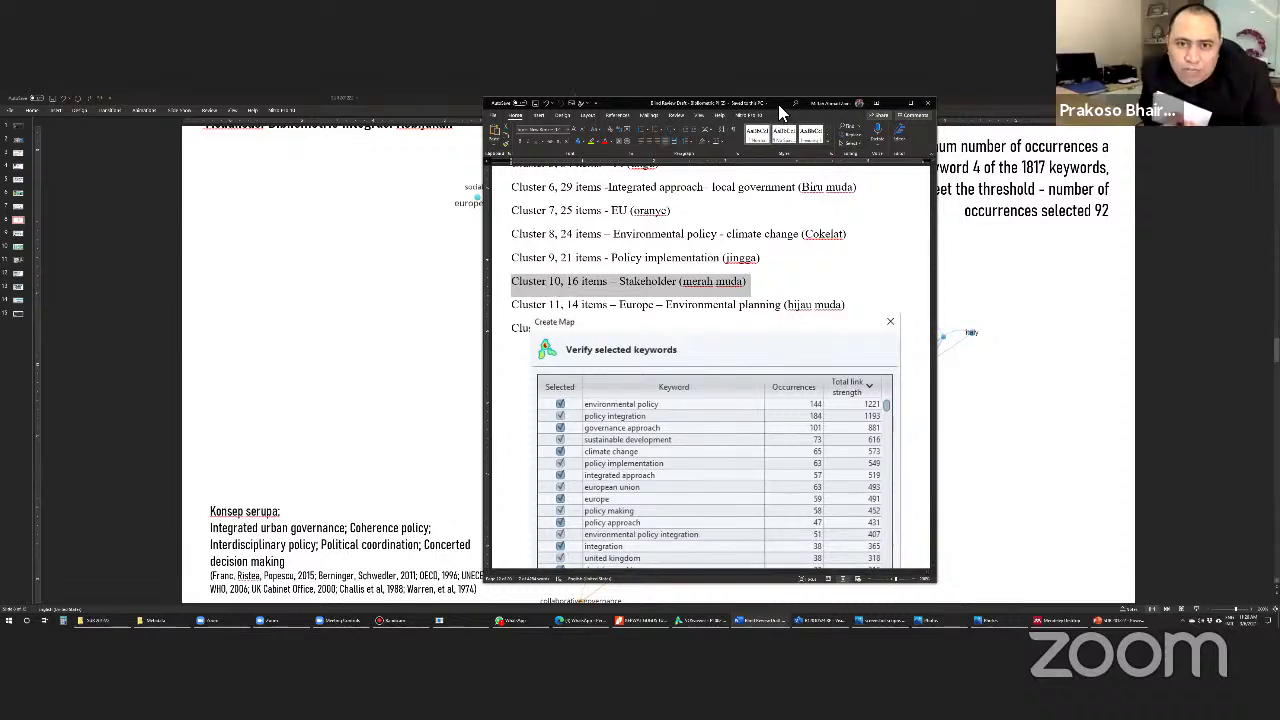
Place the Word draft beside the slide's keyword map, examine the Verify selected keywords screenshot, and minimise the draft.
left_click_drag(775, 112, 235, 365)
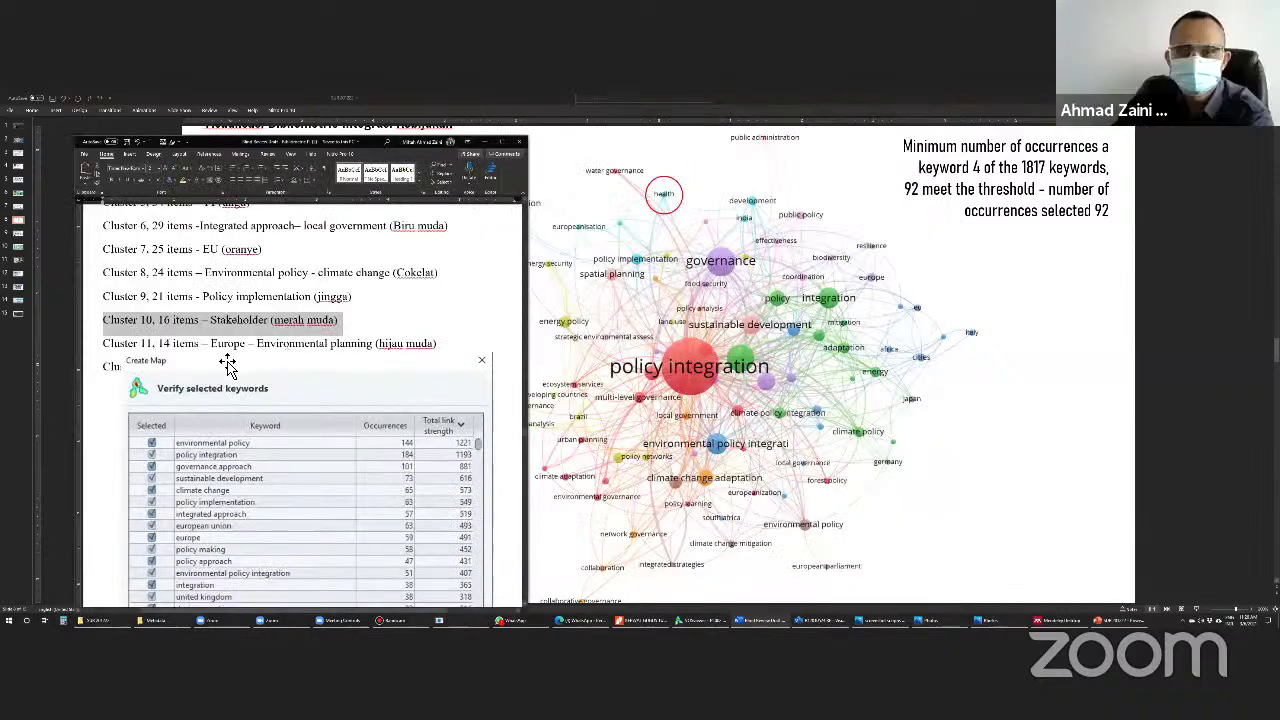
scroll(230, 355, "down", 2)
scroll(230, 355, "down", 1)
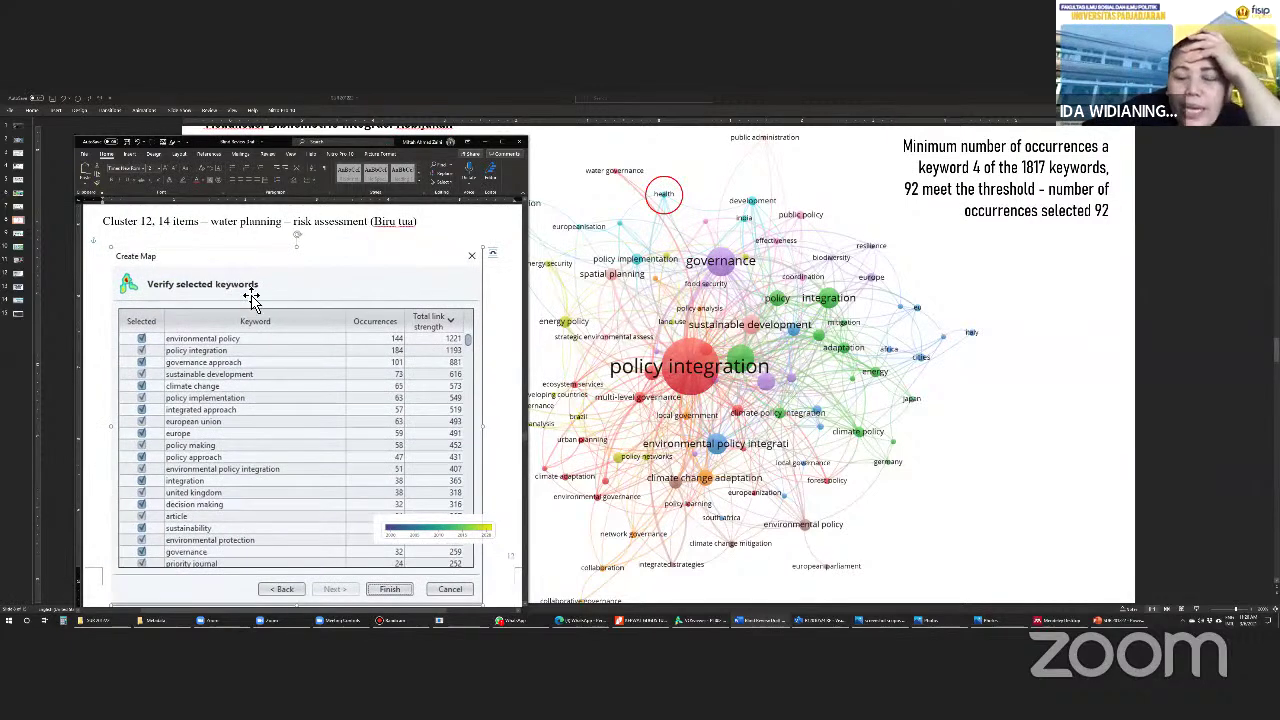
scroll(268, 320, "up", 1)
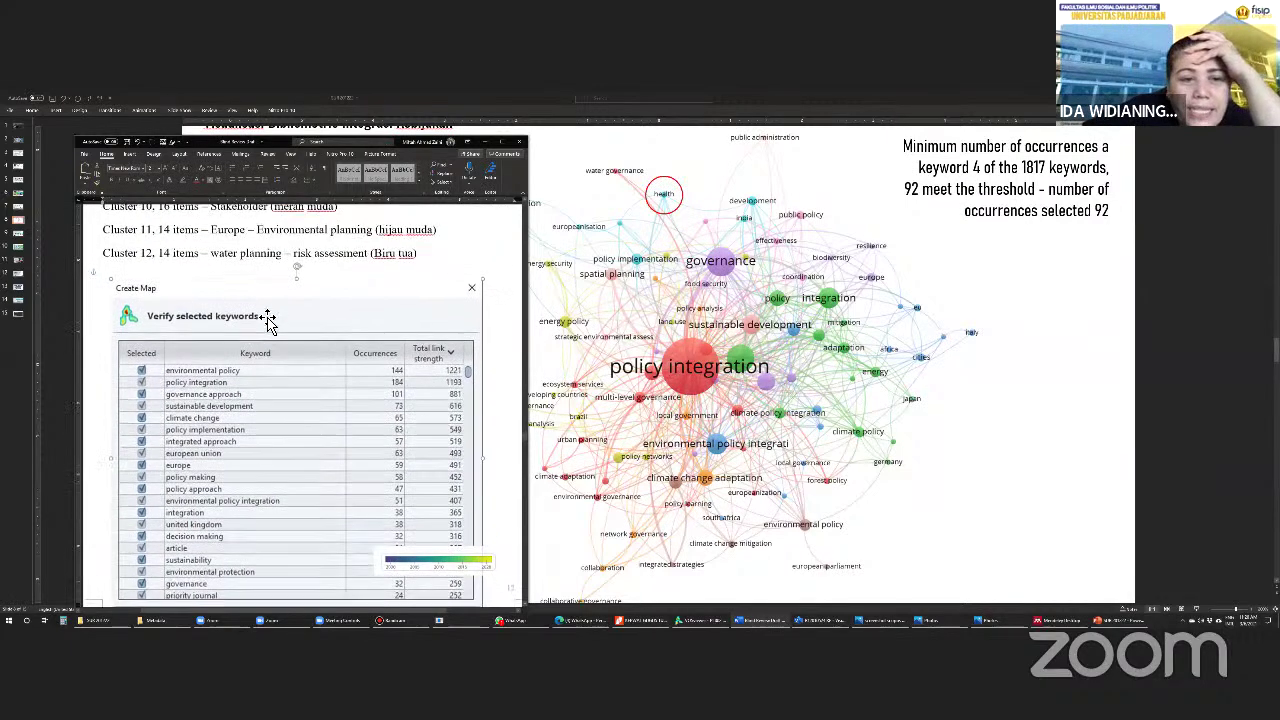
left_click(485, 141)
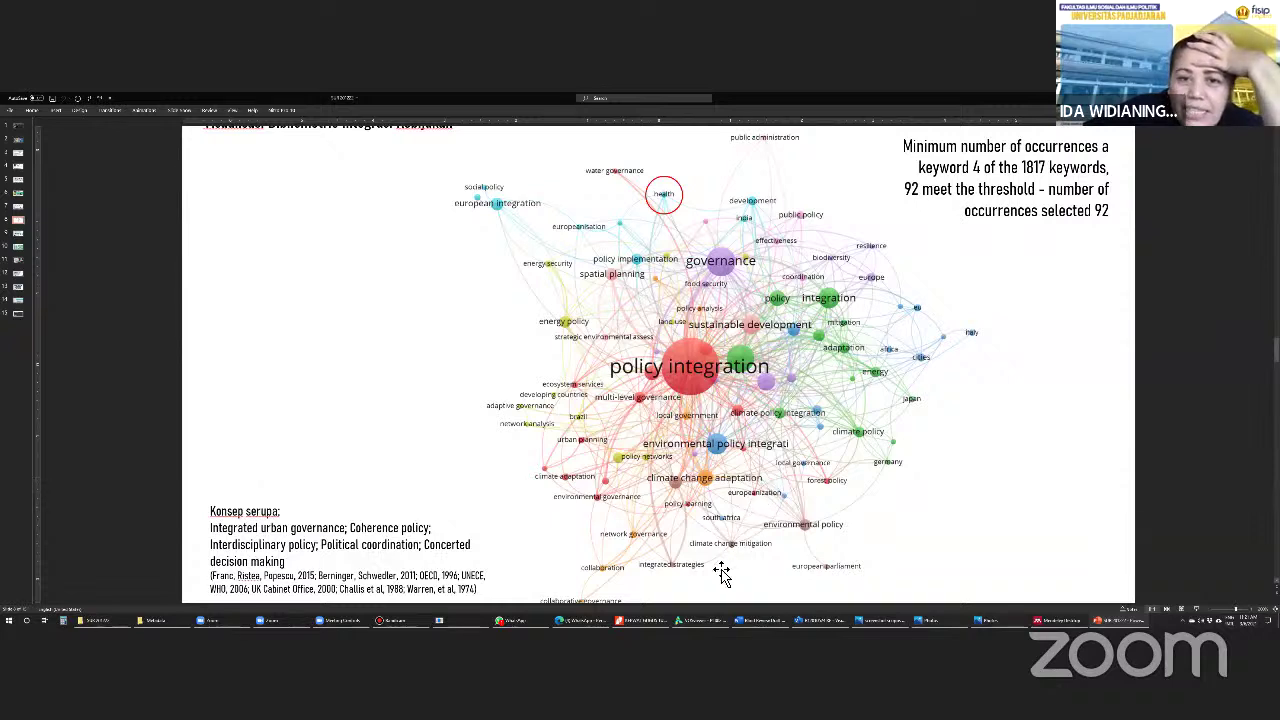
Return to VOSviewer, change the unit of analysis to author keywords, and accept the occurrence threshold and keyword number to reach the keyword verification.
left_click(704, 620)
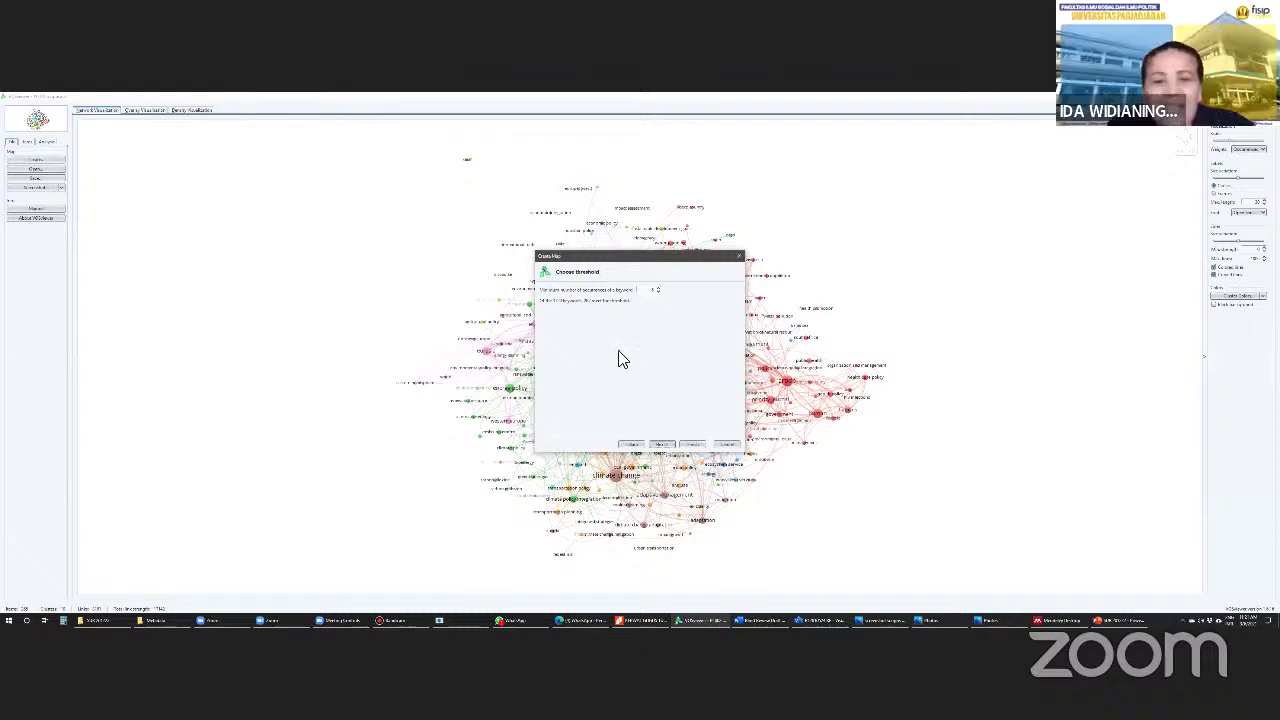
left_click(630, 444)
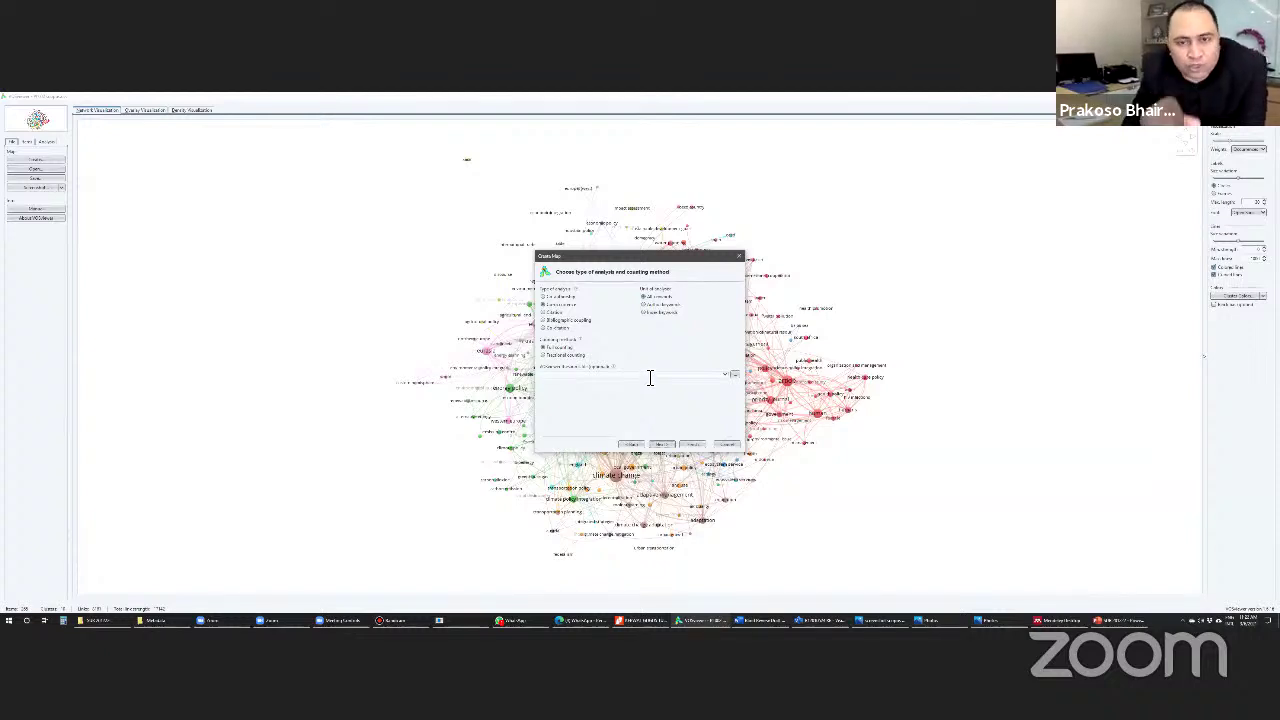
left_click(644, 305)
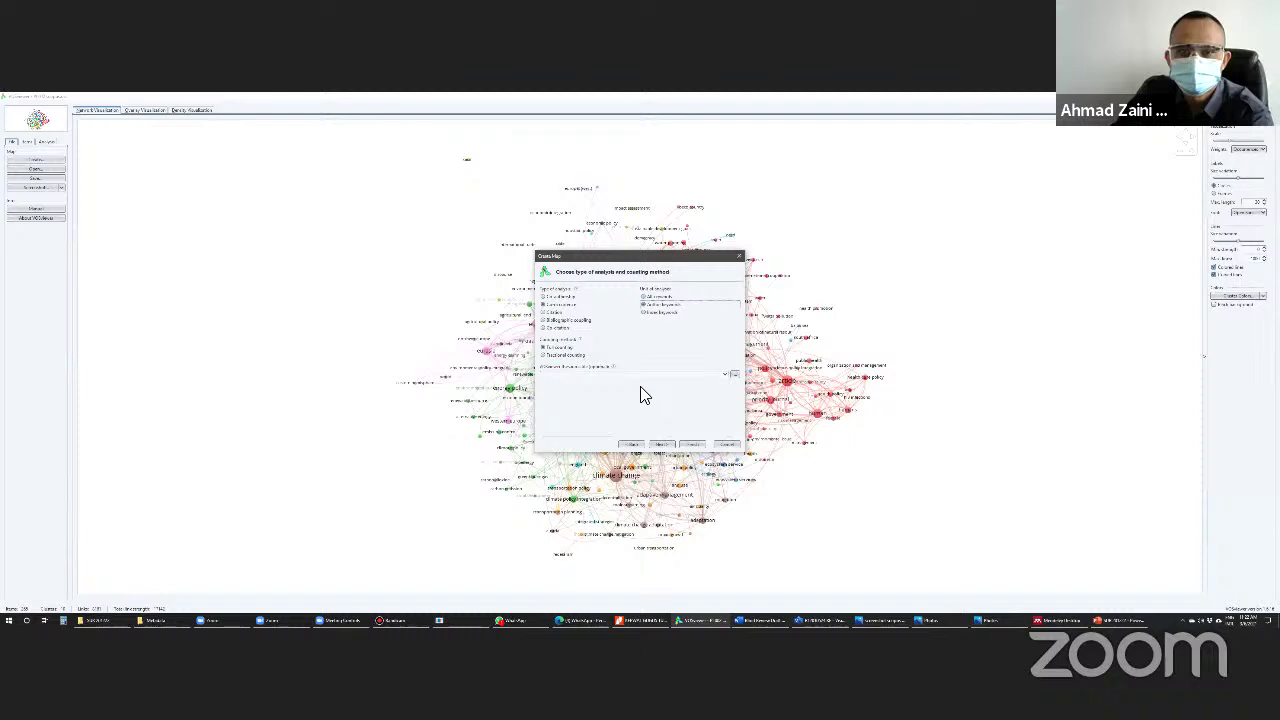
left_click(658, 441)
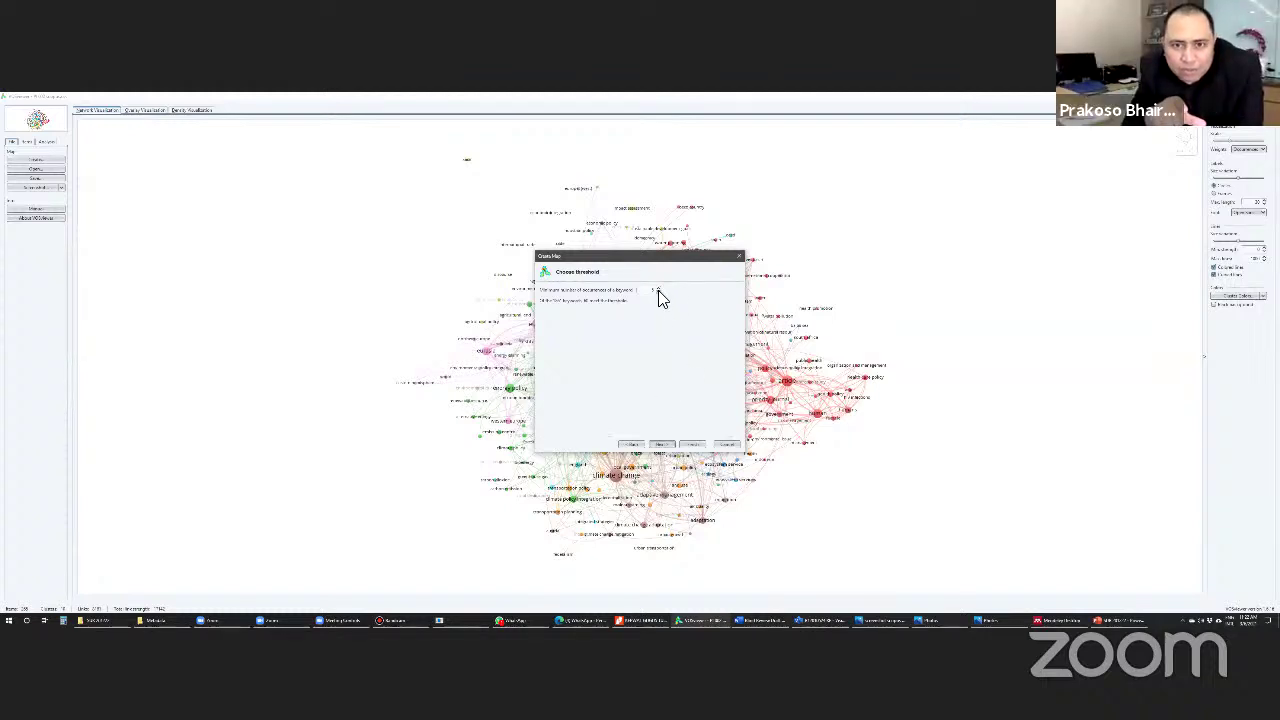
left_click(664, 445)
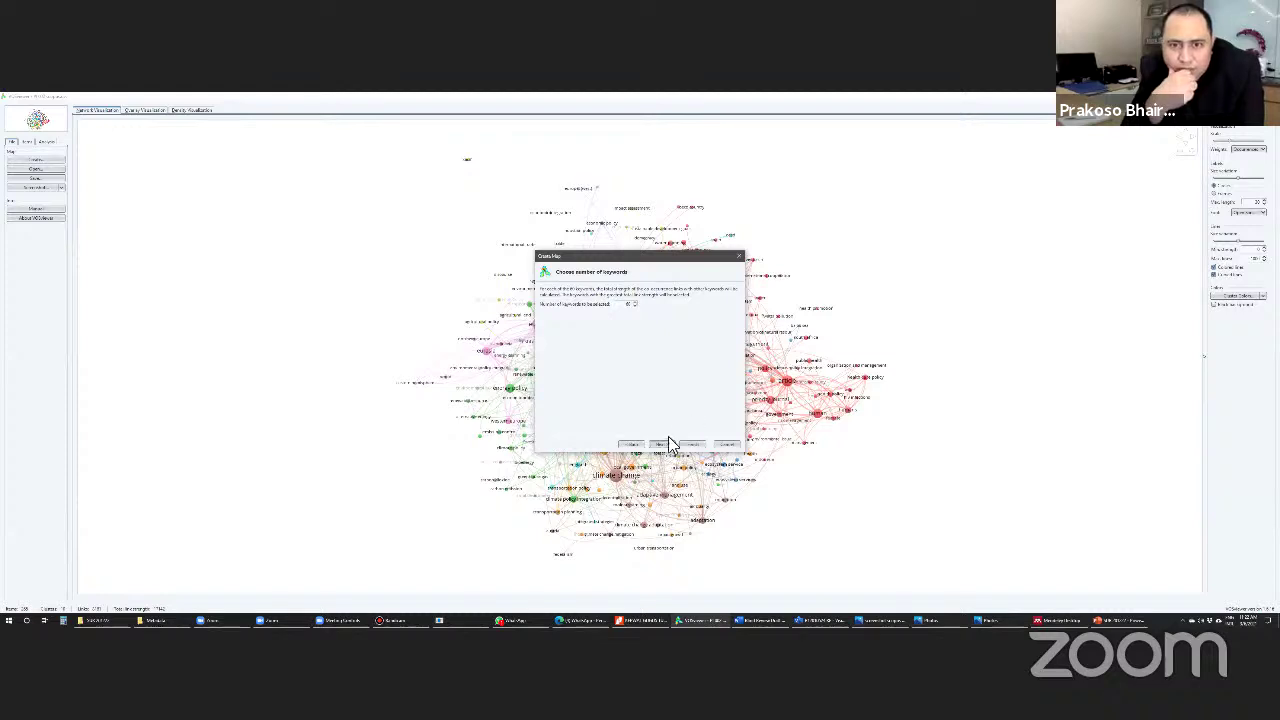
left_click(662, 444)
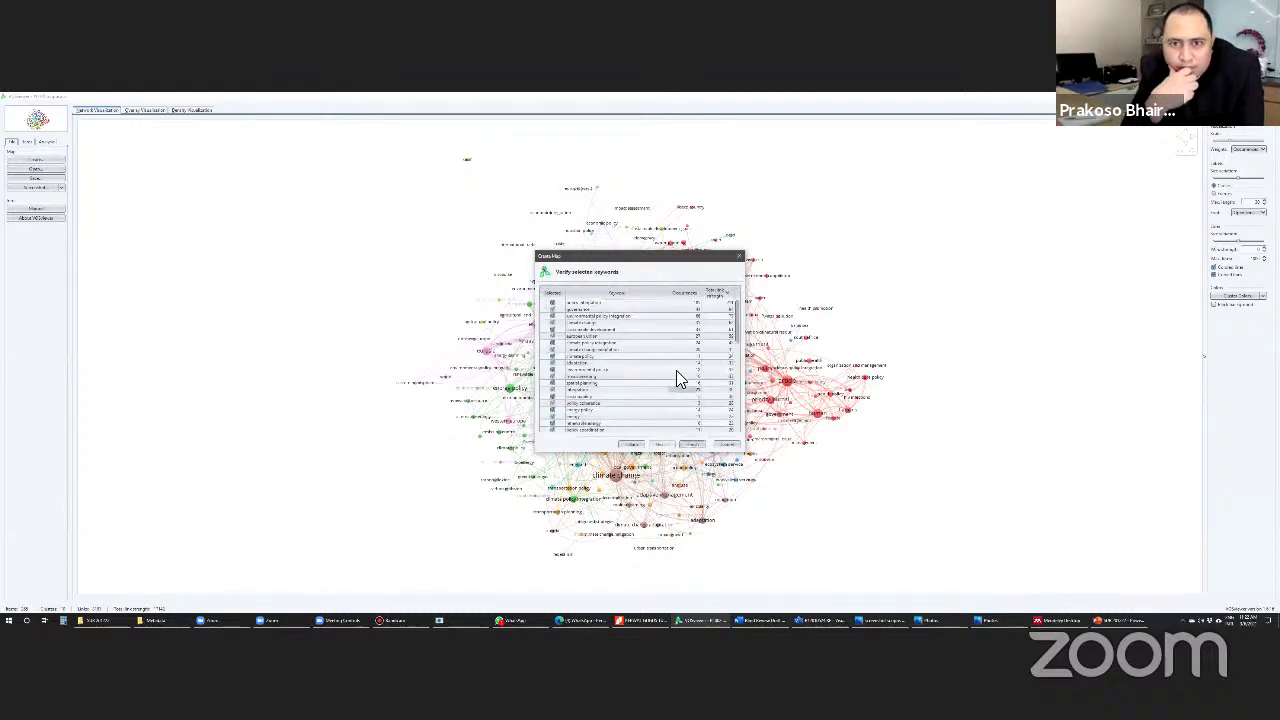
Sort the selected keywords by descending occurrences, review the list, and exclude the keyword directly above regional planning.
left_click(688, 300)
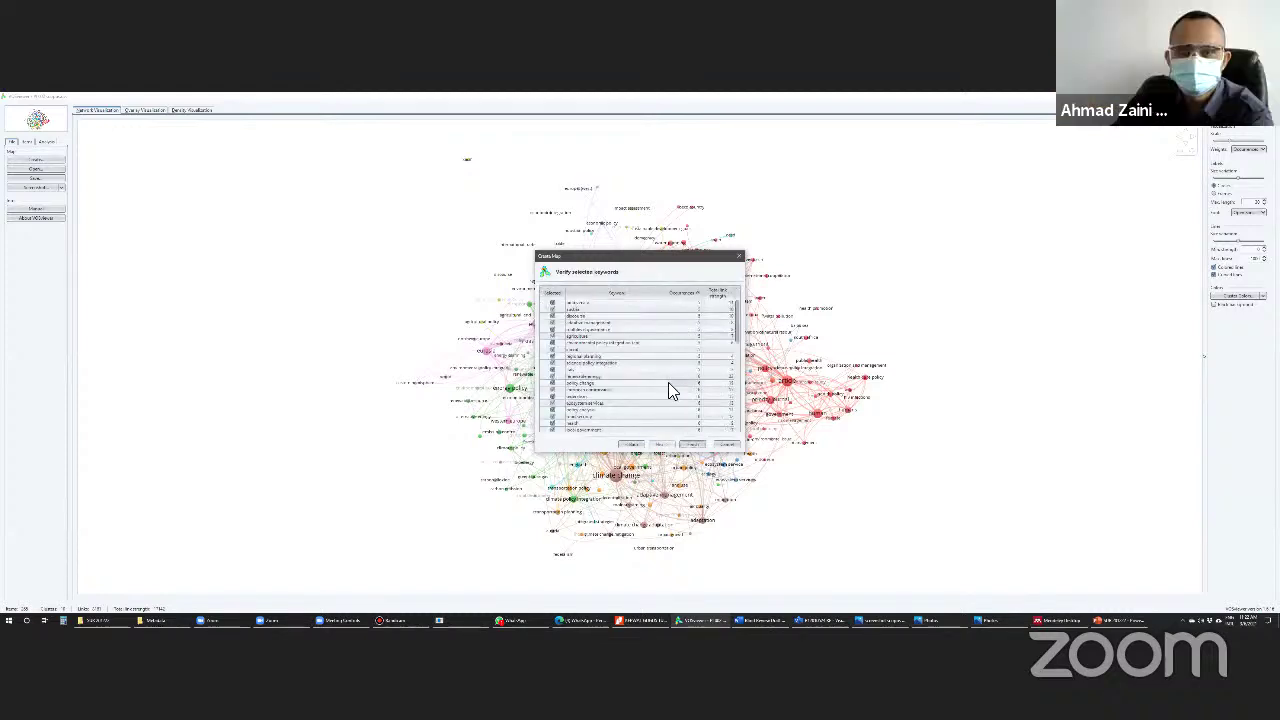
left_click(684, 292)
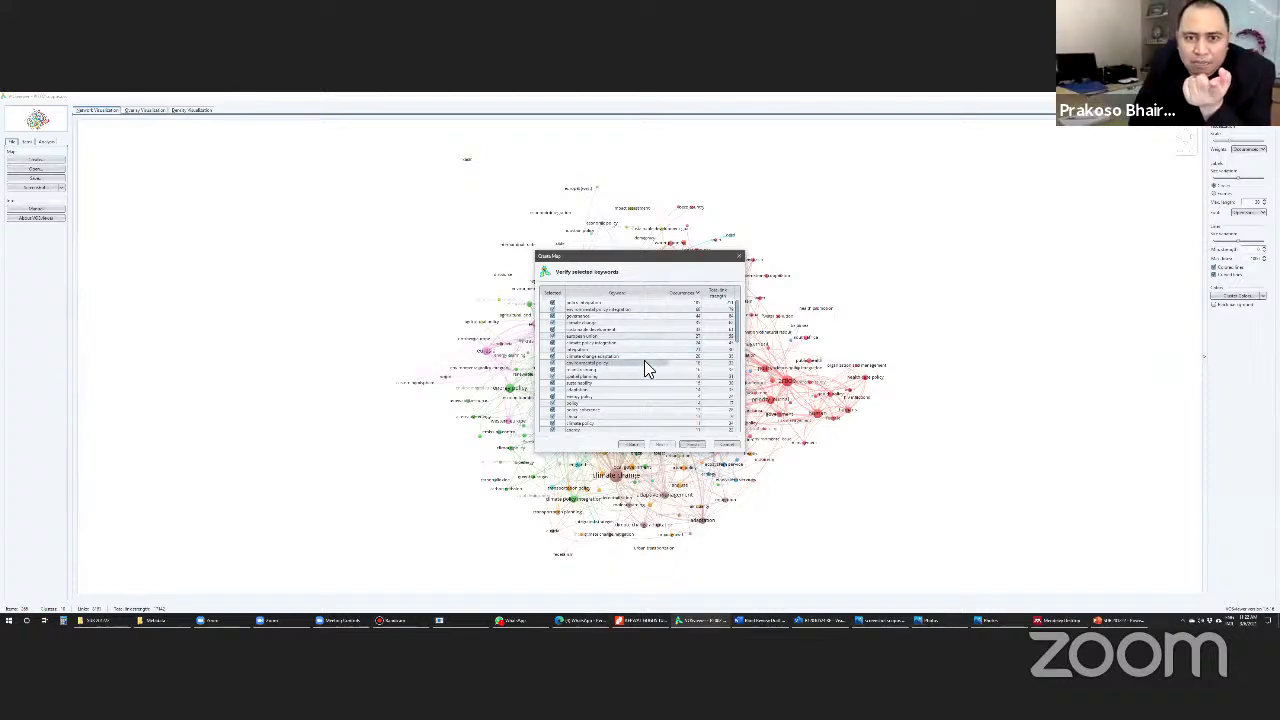
scroll(645, 358, "down", 10)
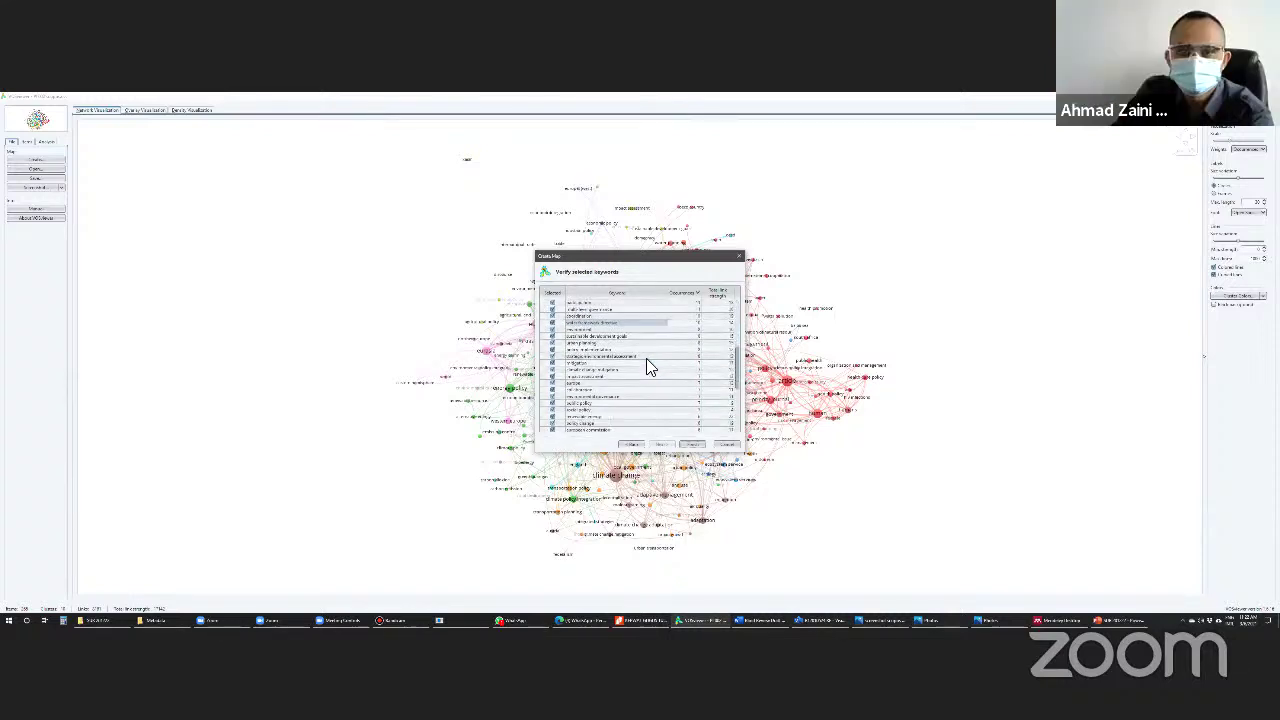
scroll(646, 358, "down", 3)
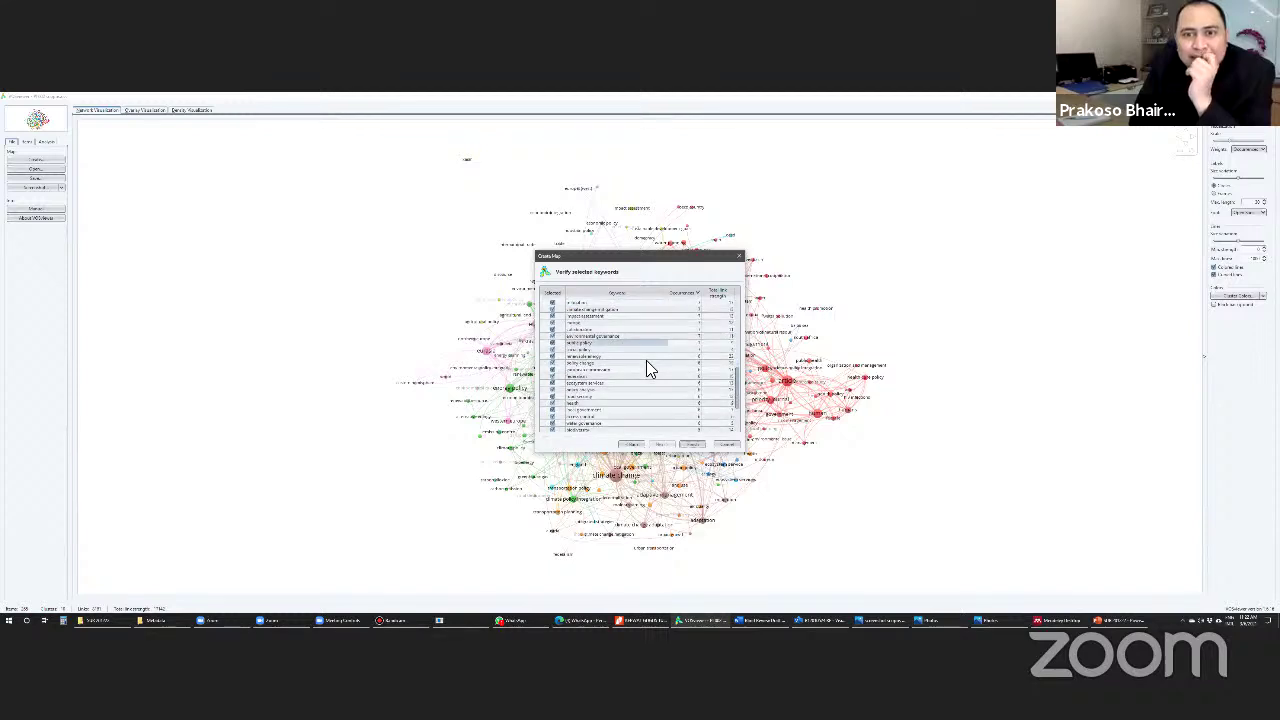
scroll(646, 363, "down", 1)
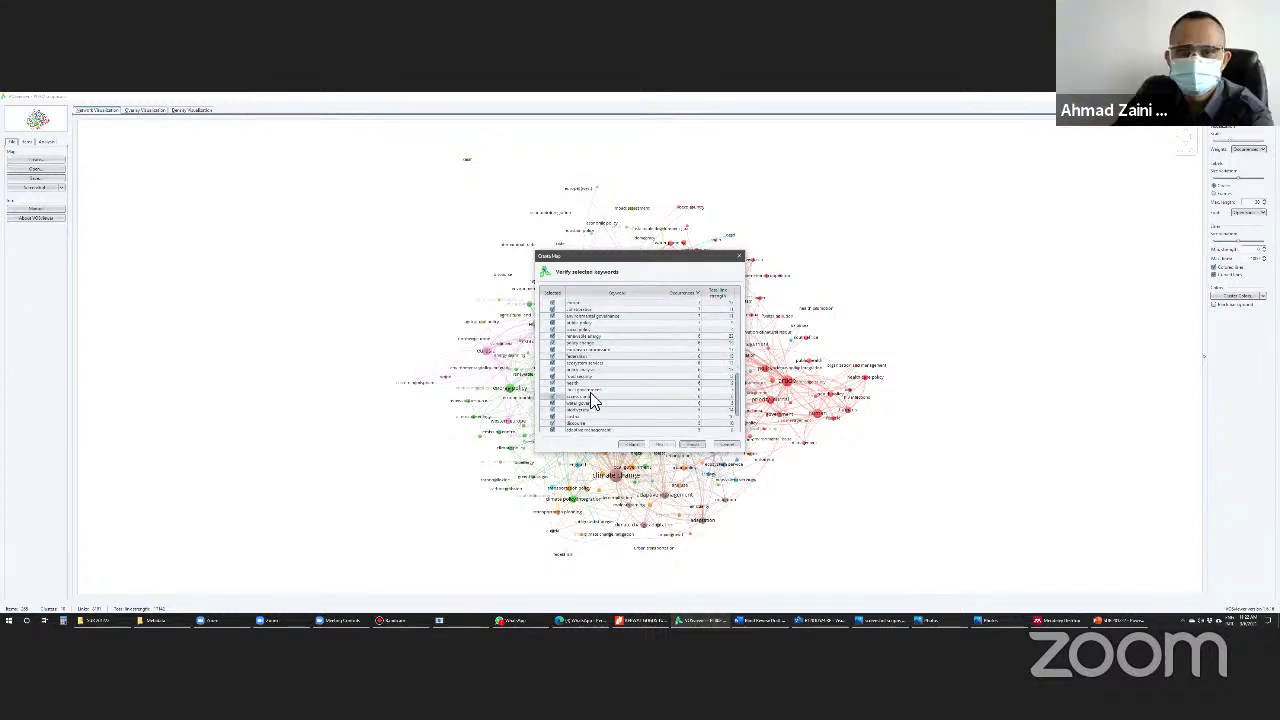
scroll(600, 395, "down", 3)
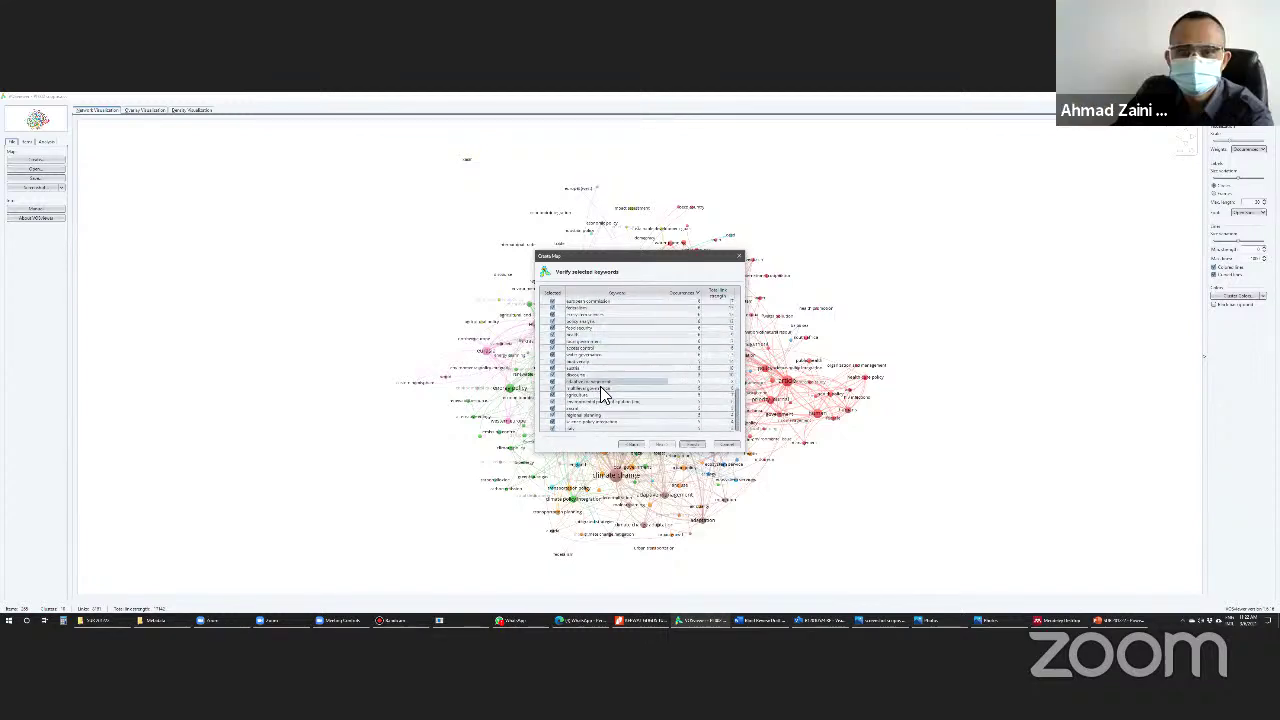
left_click(551, 409)
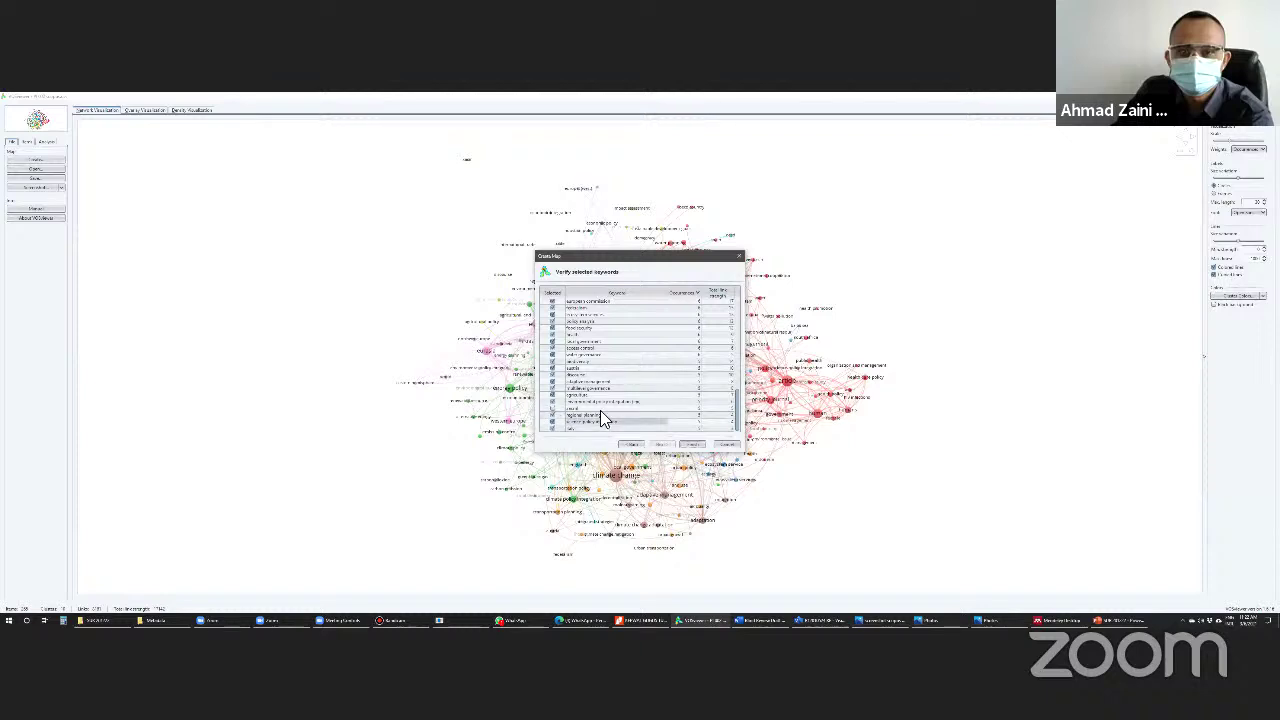
scroll(600, 409, "up", 5)
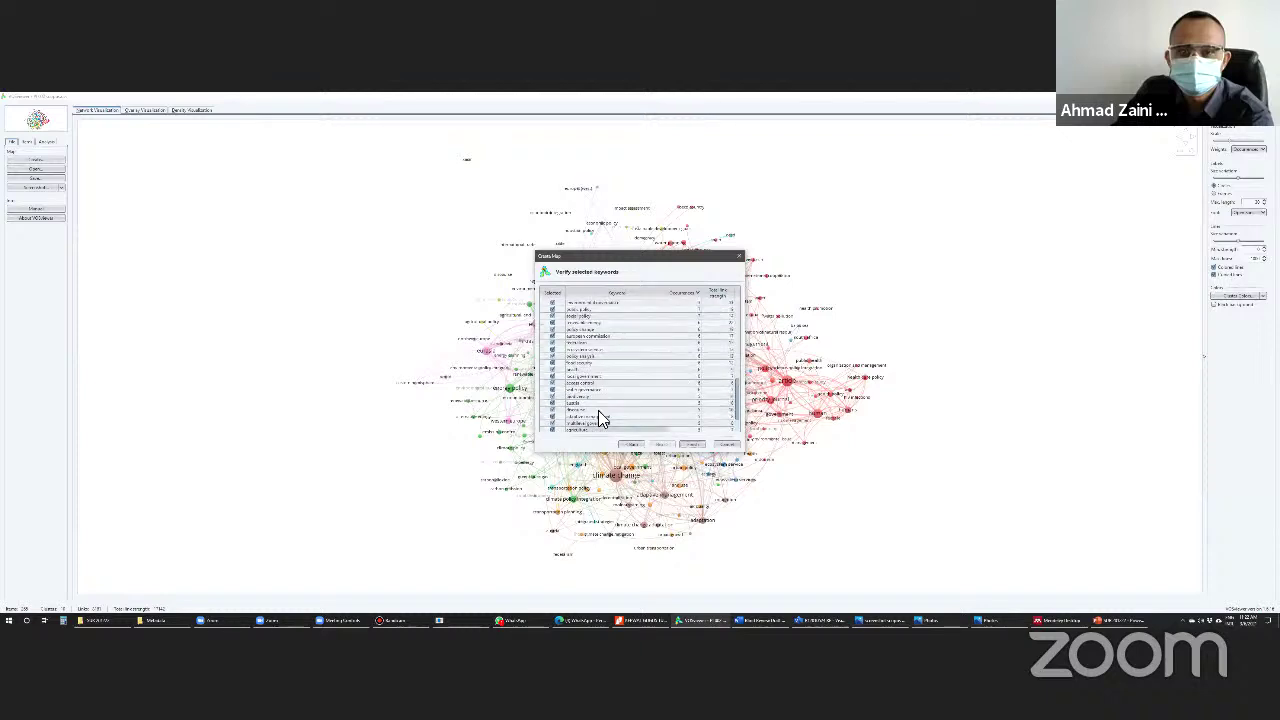
Exclude the climate change adaptation and climate policy keywords from the selected keywords.
scroll(596, 412, "down", 5)
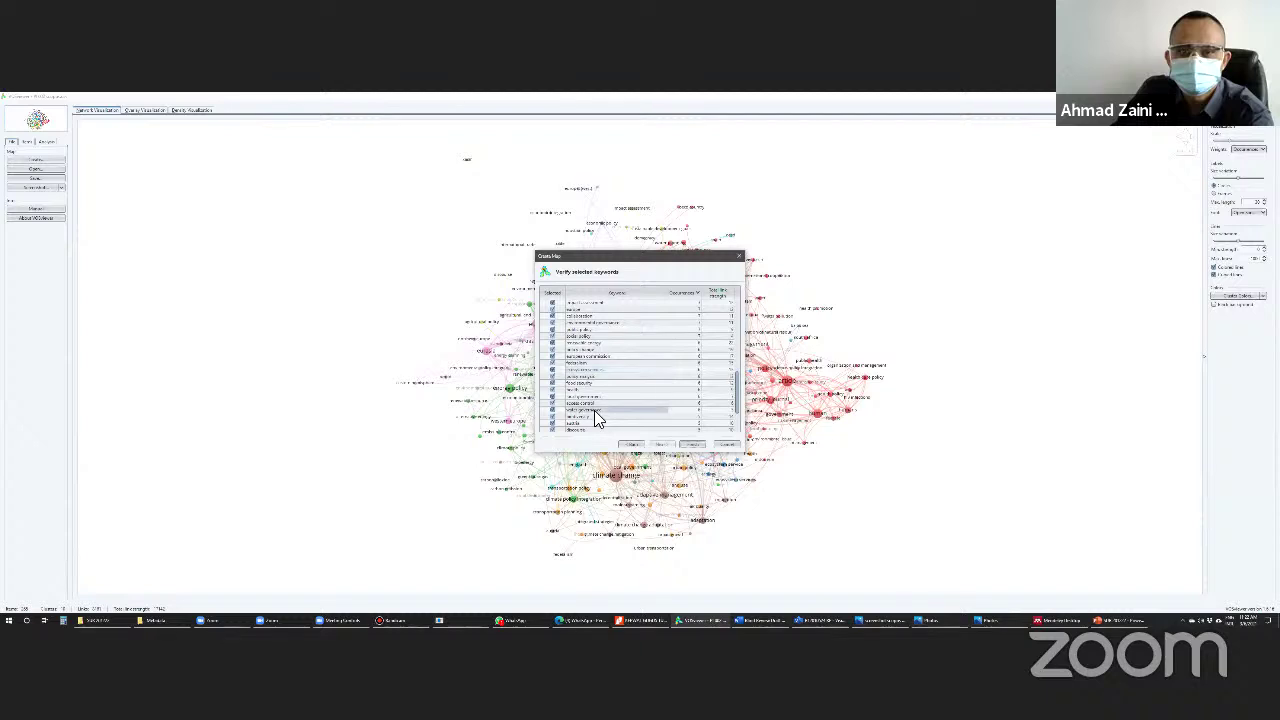
scroll(590, 412, "up", 5)
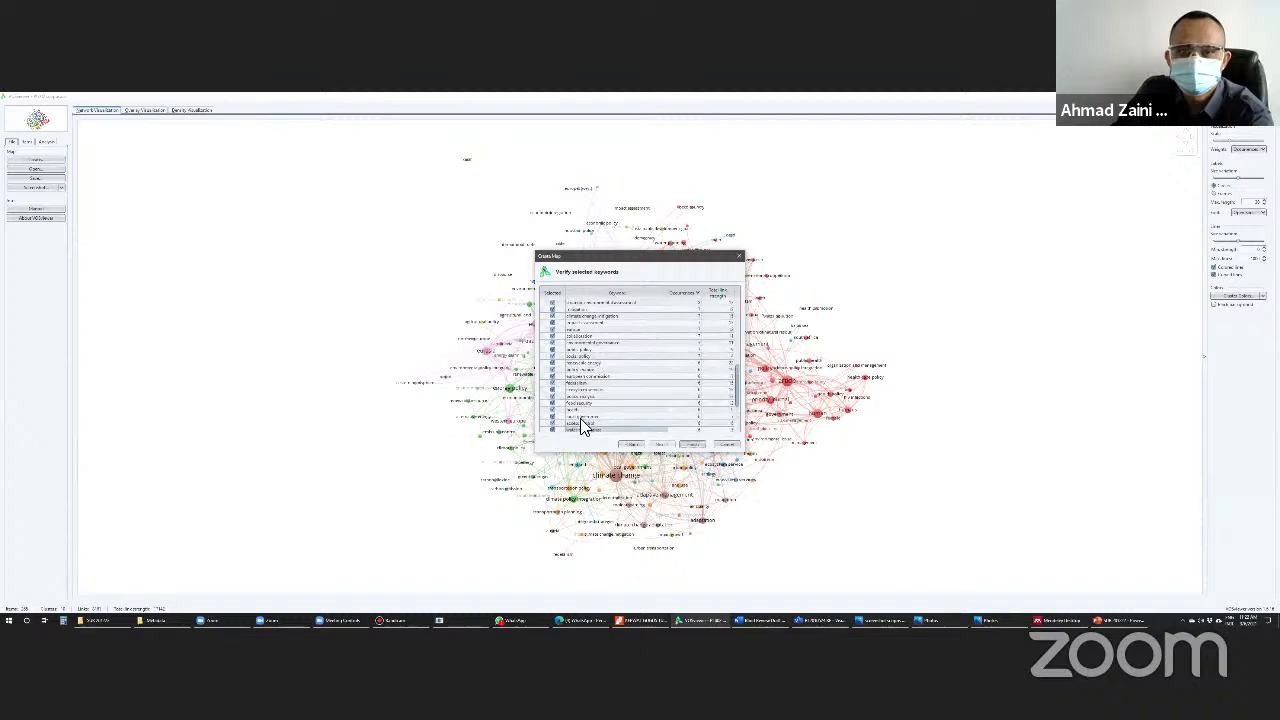
scroll(580, 402, "up", 5)
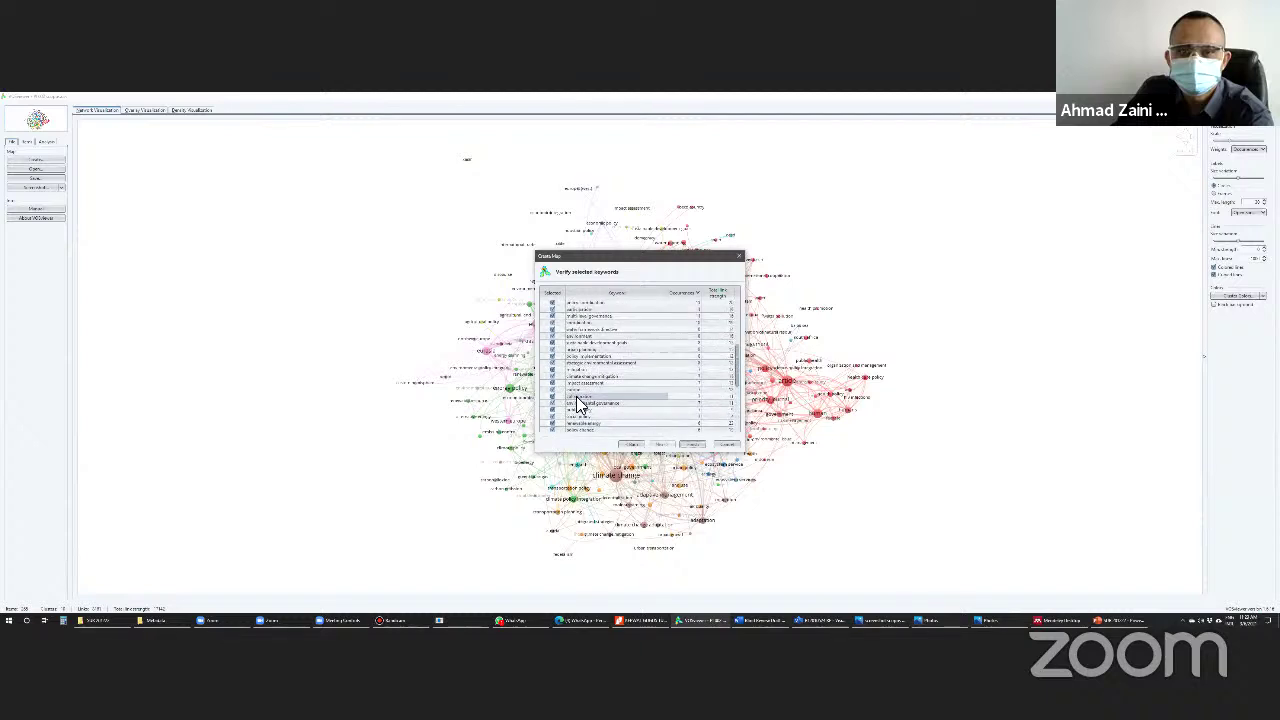
scroll(585, 400, "up", 5)
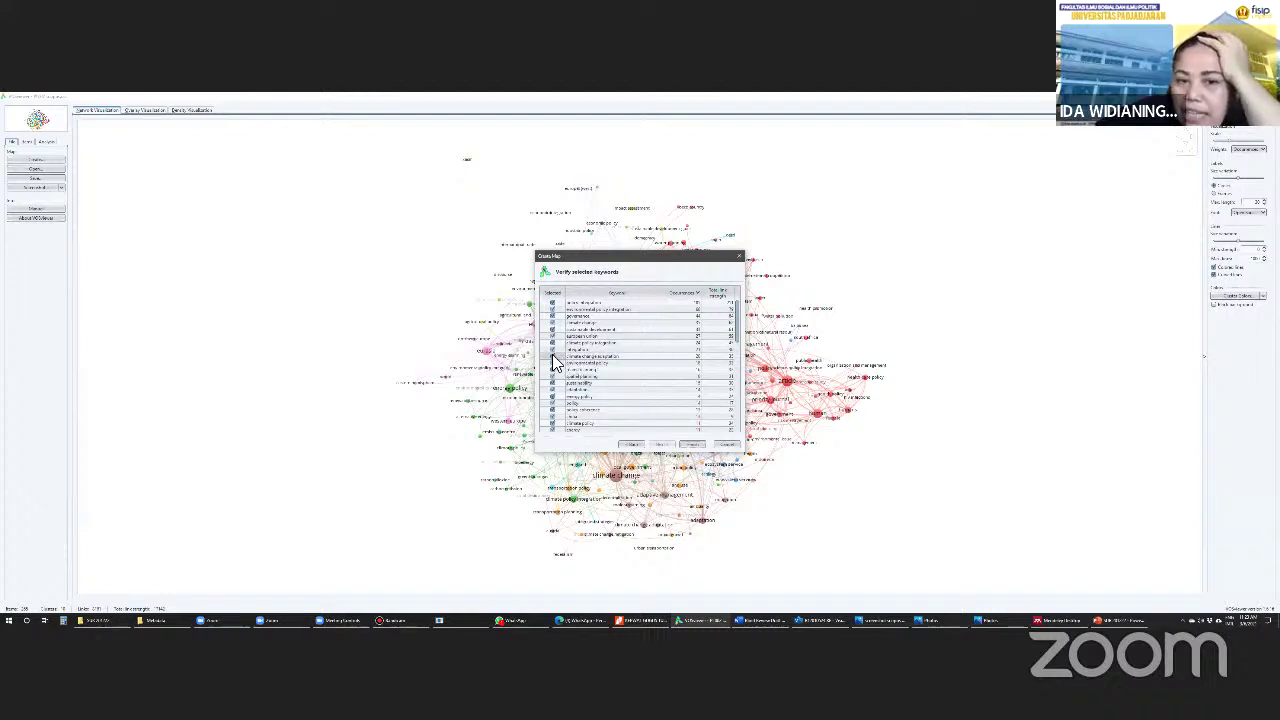
scroll(556, 364, "down", 2)
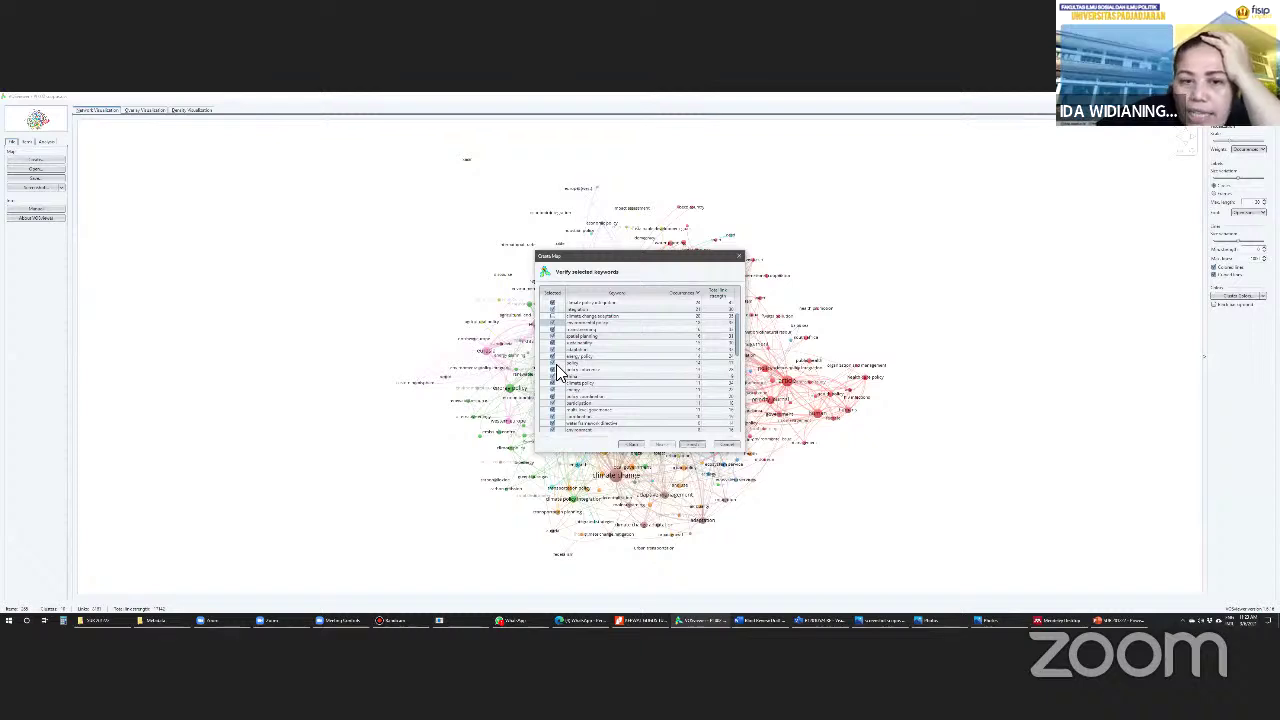
scroll(556, 364, "down", 1)
left_click(552, 363)
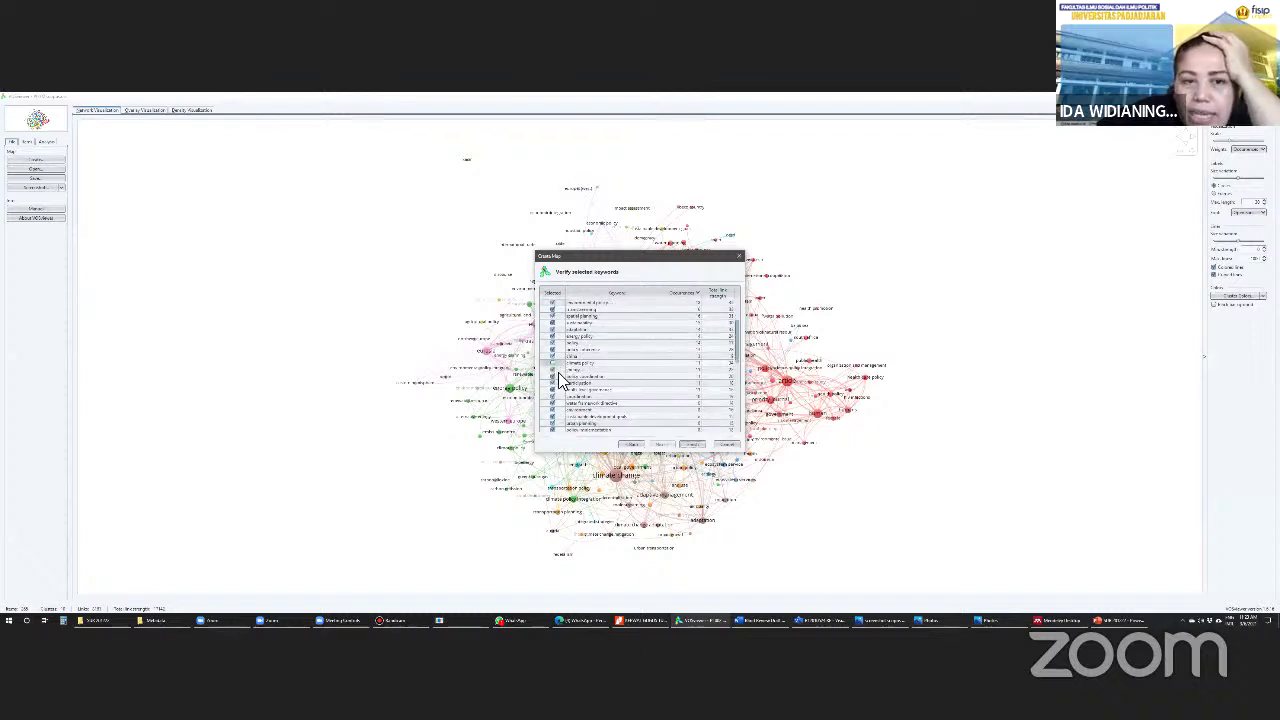
Exclude the climate change mitigation keyword from the selected keywords.
scroll(554, 374, "down", 1)
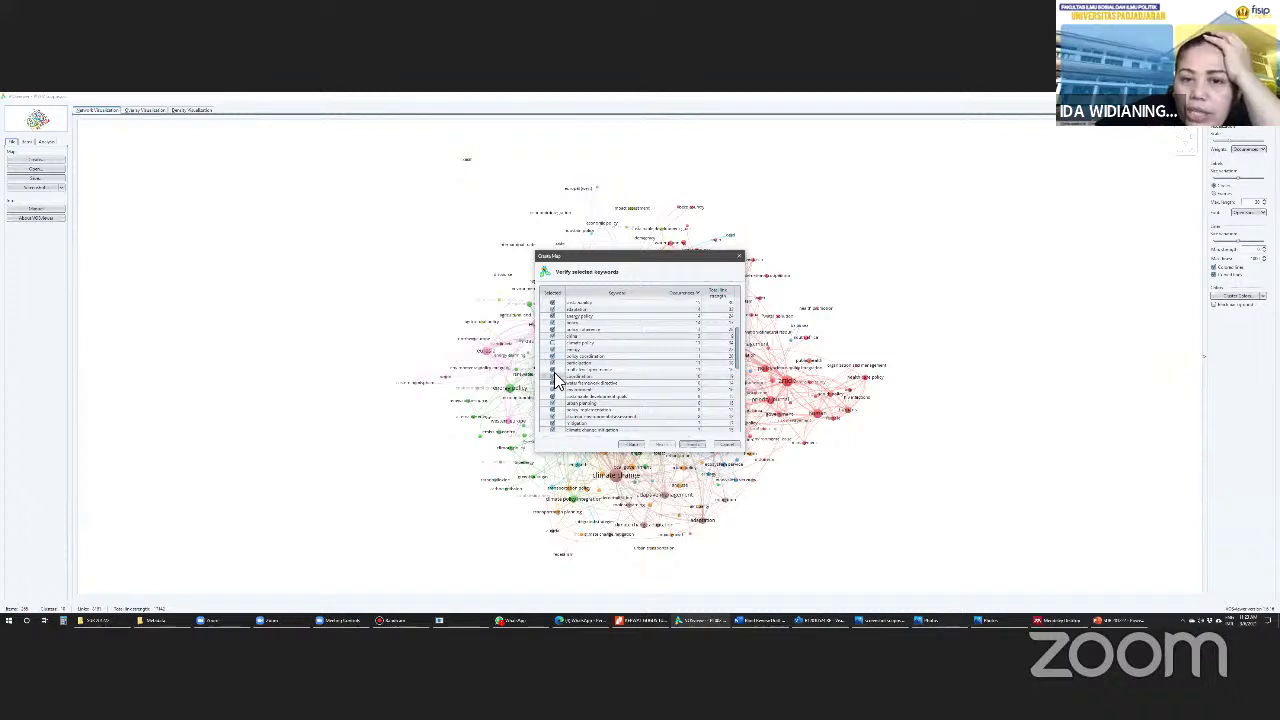
scroll(554, 372, "down", 1)
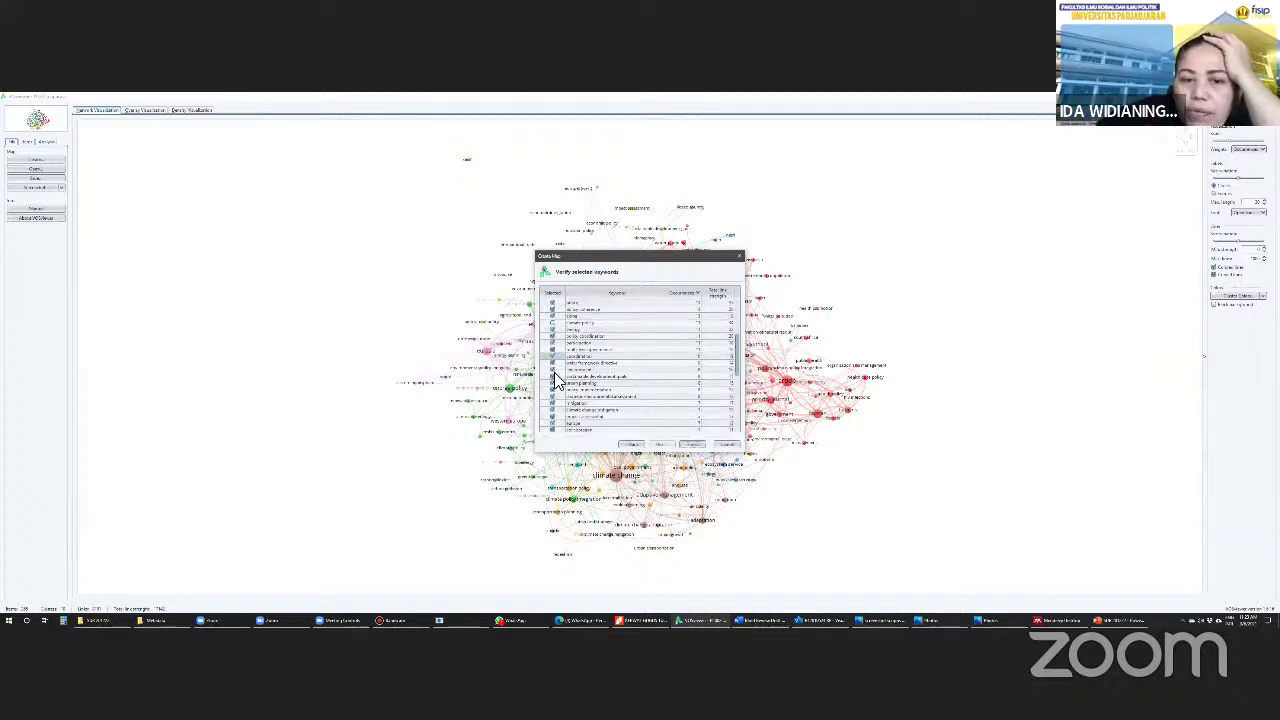
scroll(554, 375, "down", 1)
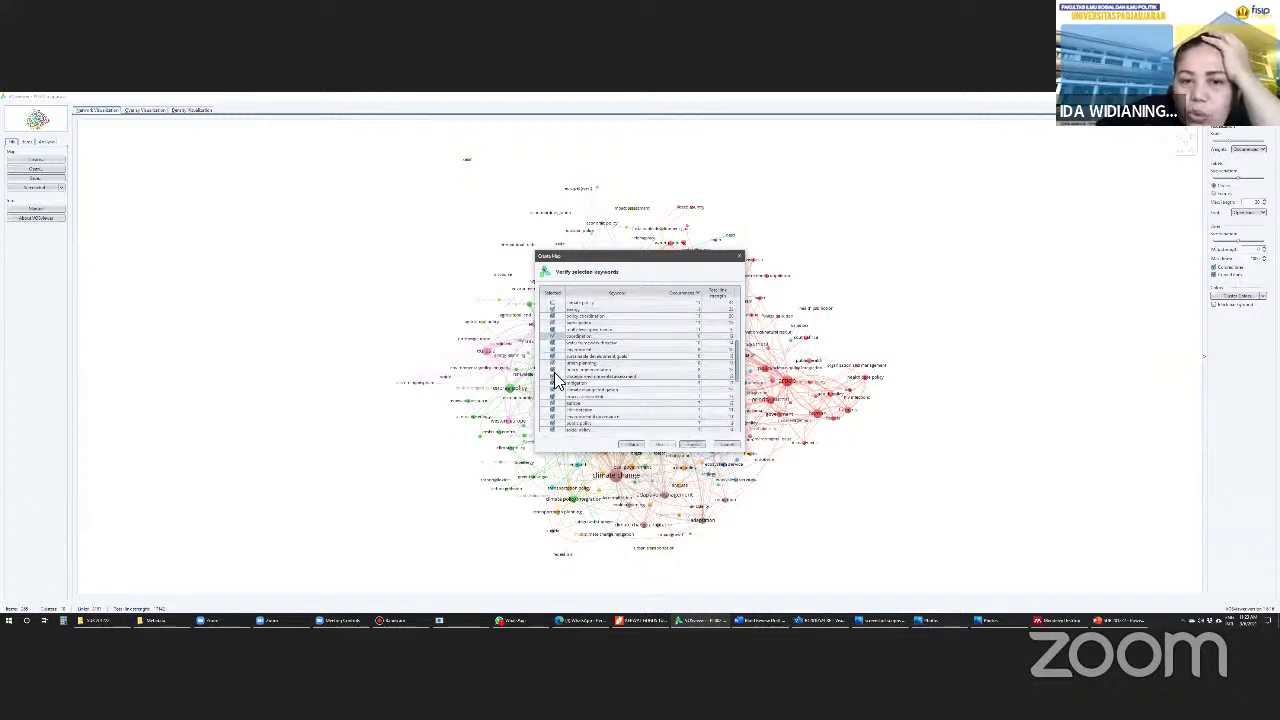
scroll(554, 375, "down", 1)
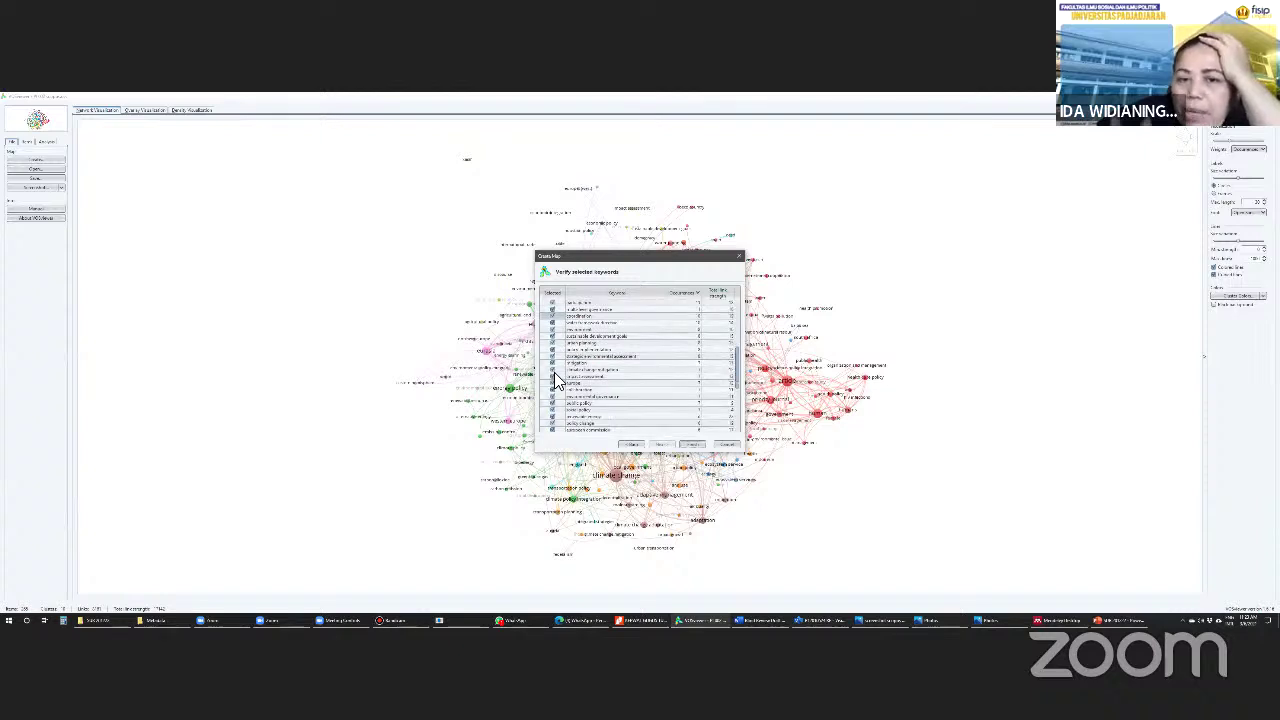
left_click(558, 375)
scroll(565, 385, "down", 1)
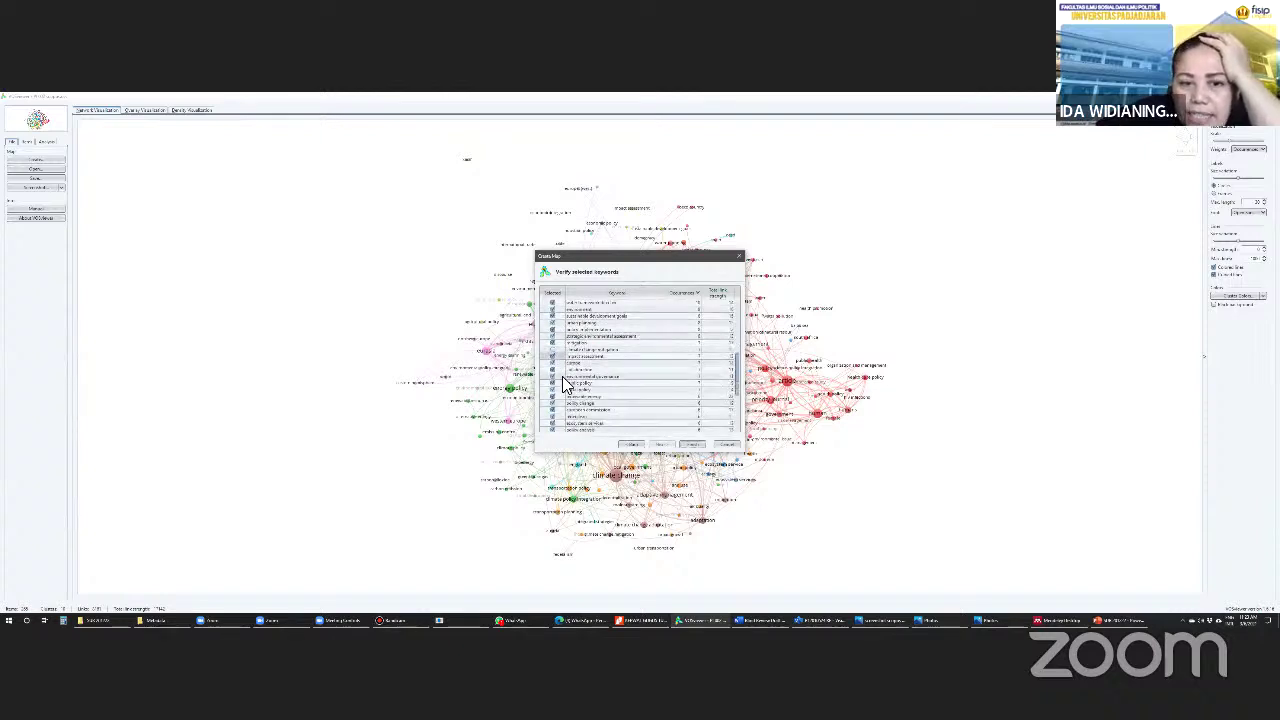
Review the remaining selected keywords through the end of the list and finish creating the author-keyword co-occurrence map.
scroll(565, 385, "down", 1)
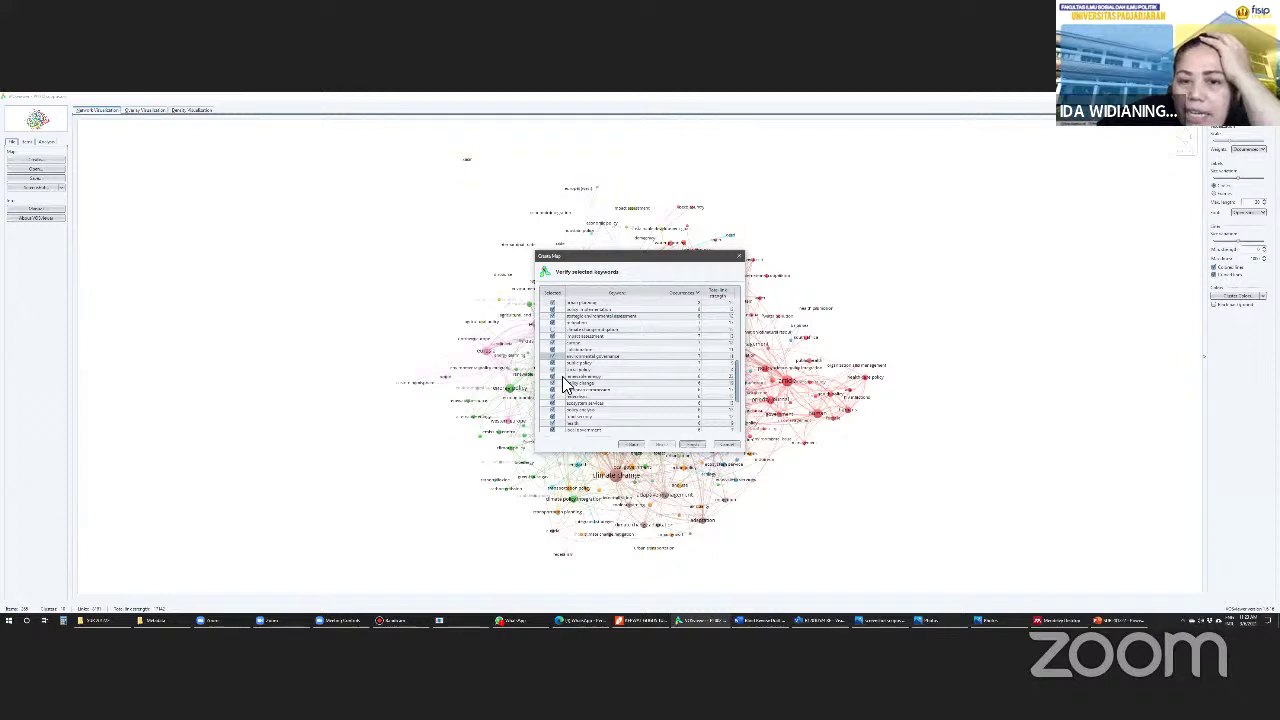
scroll(565, 385, "down", 1)
scroll(565, 385, "down", 1)
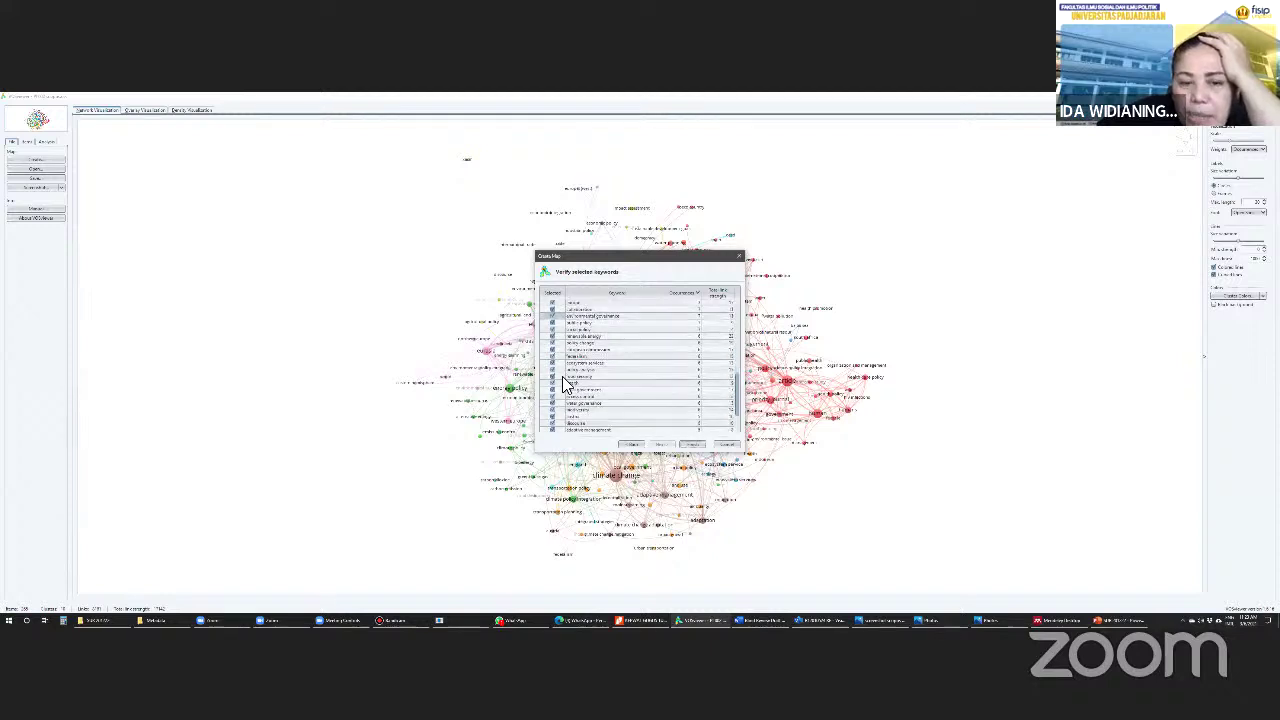
scroll(562, 376, "down", 1)
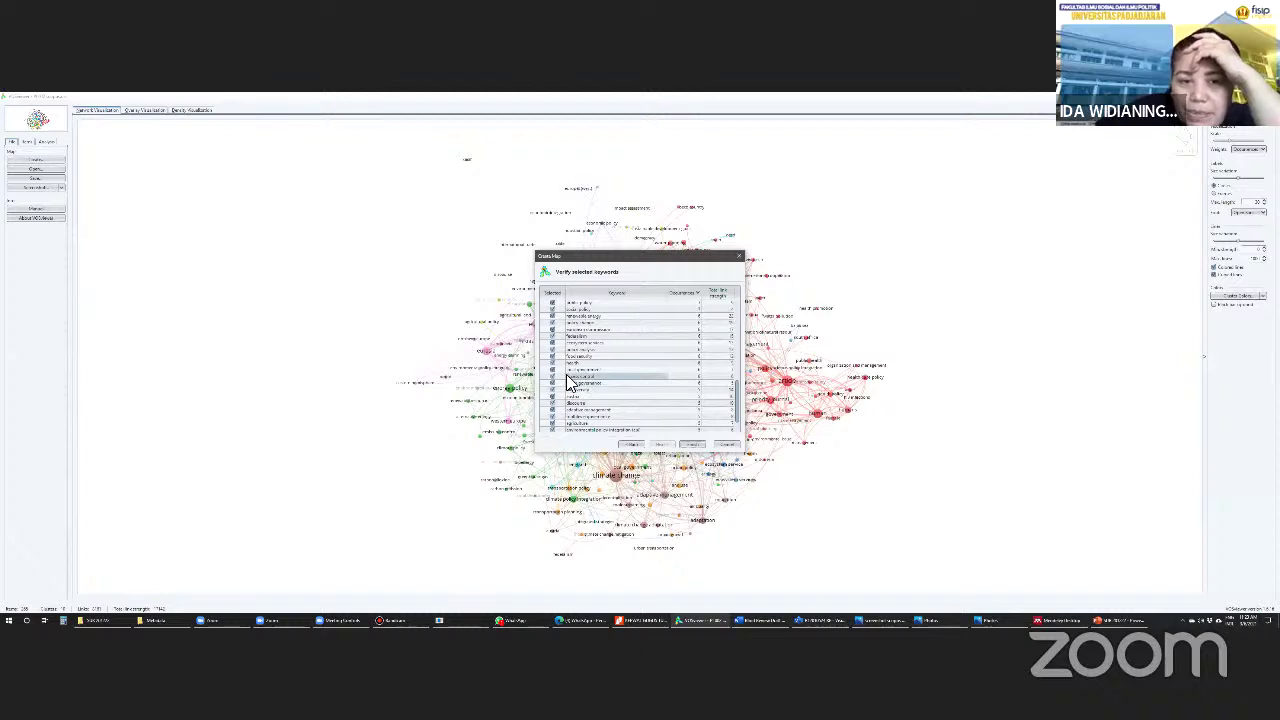
scroll(567, 383, "down", 1)
scroll(570, 384, "up", 5)
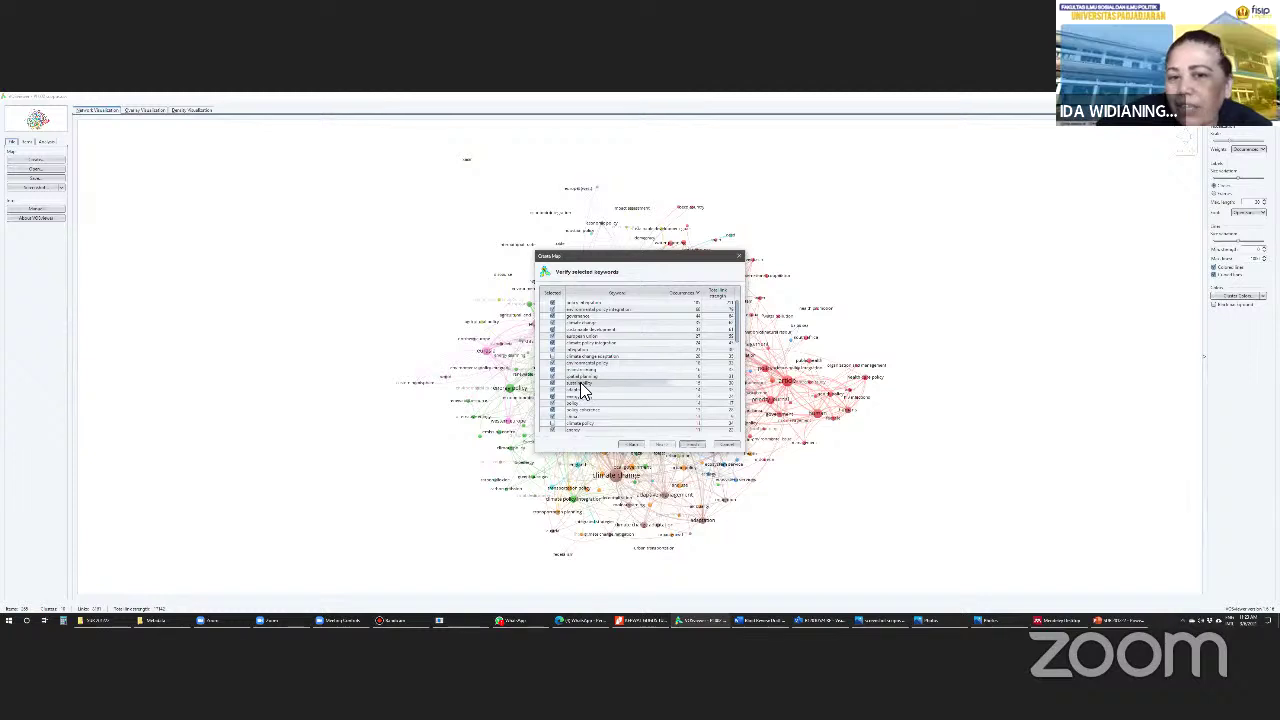
scroll(585, 390, "down", 2)
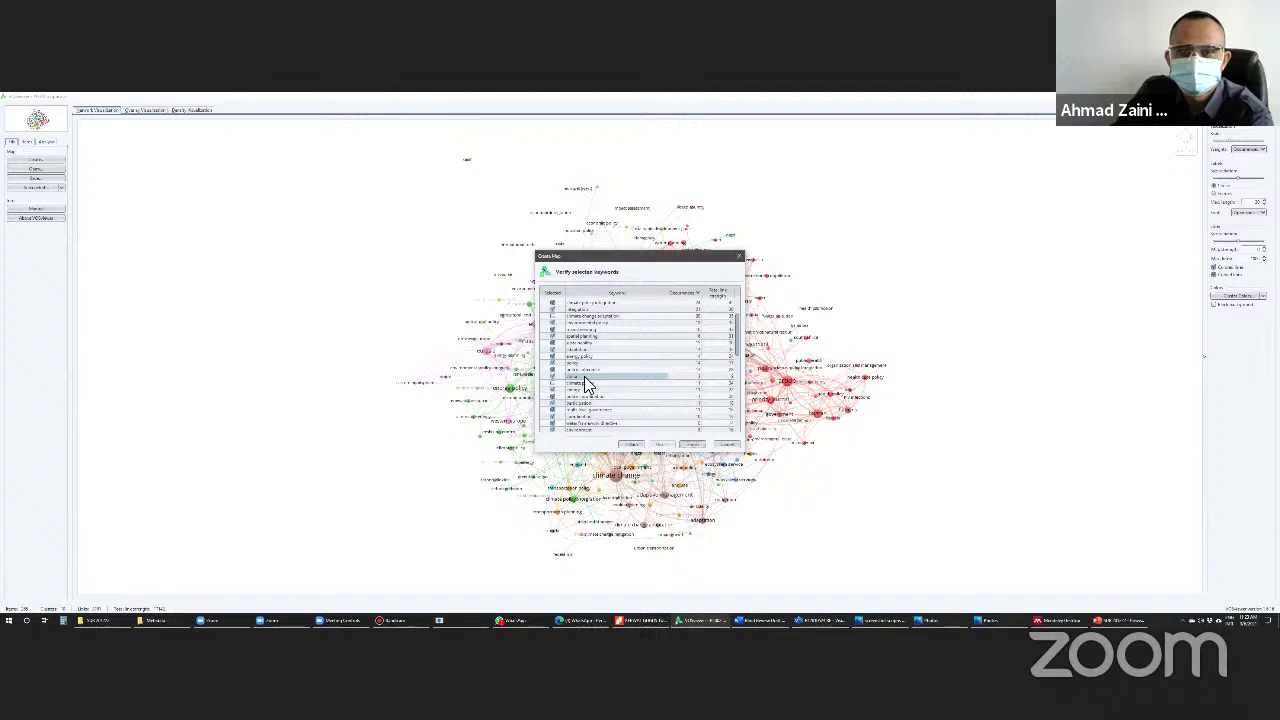
scroll(587, 385, "down", 1)
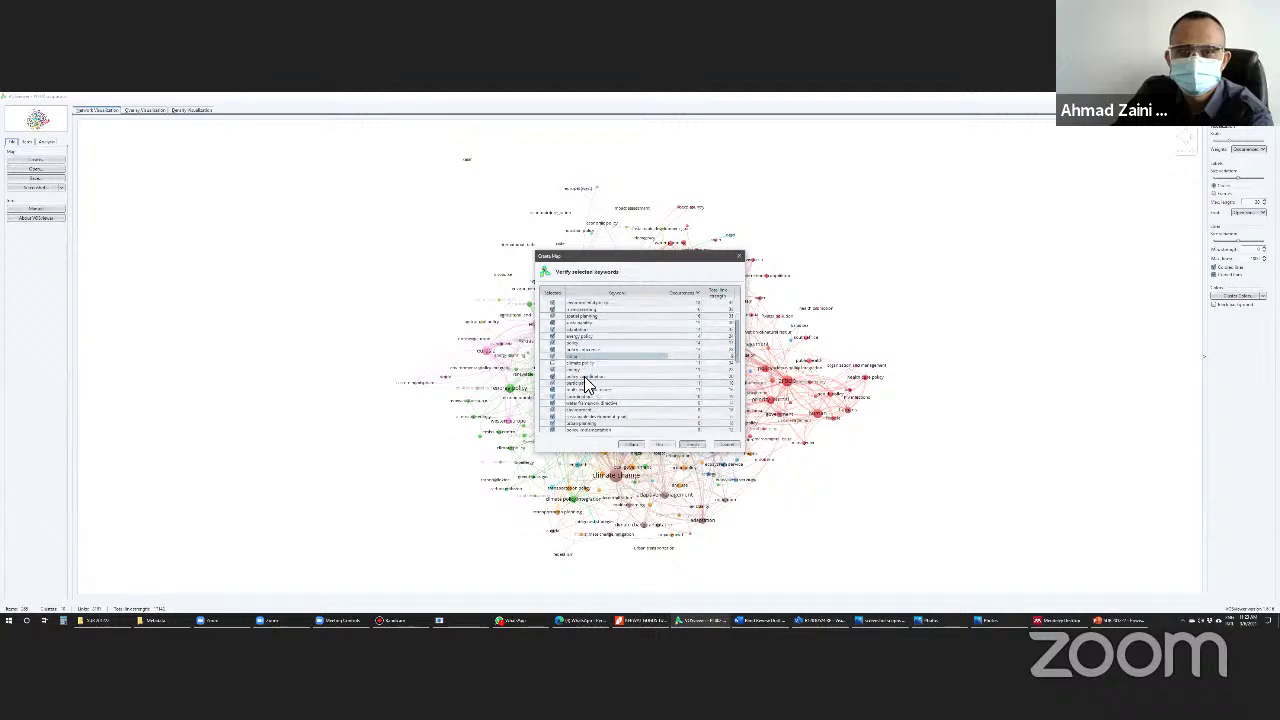
scroll(587, 385, "down", 1)
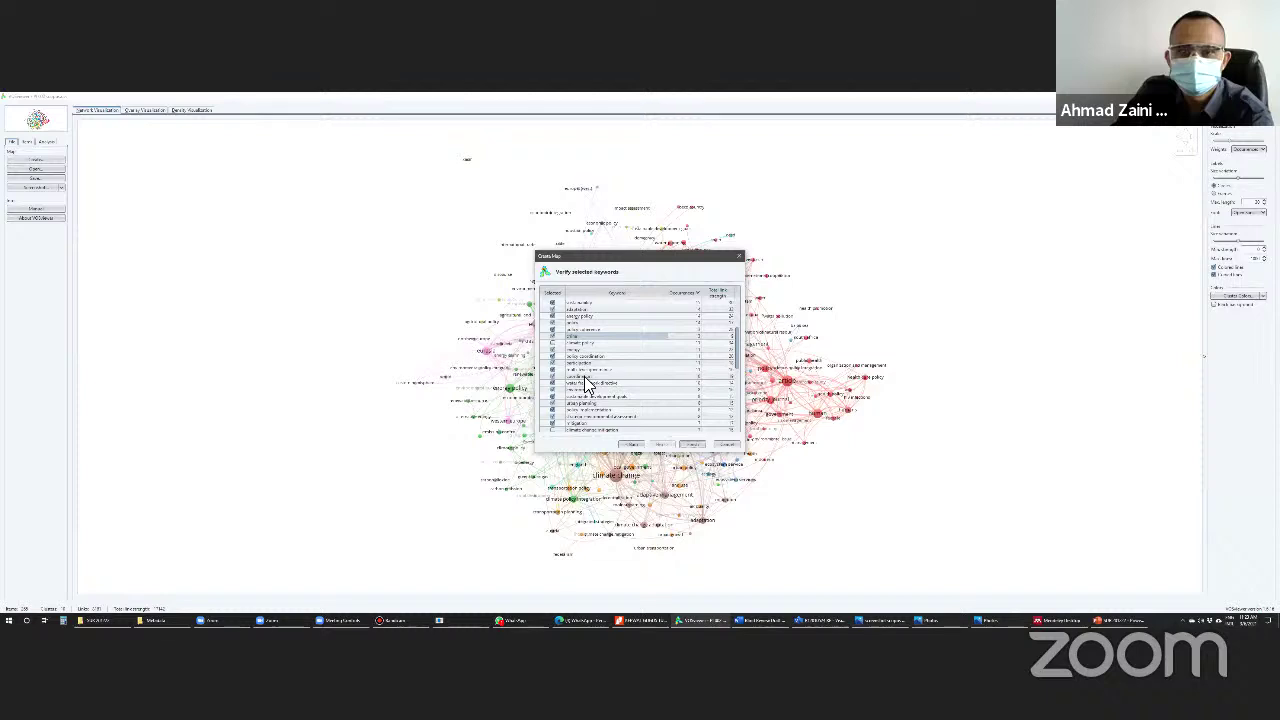
left_click(584, 381)
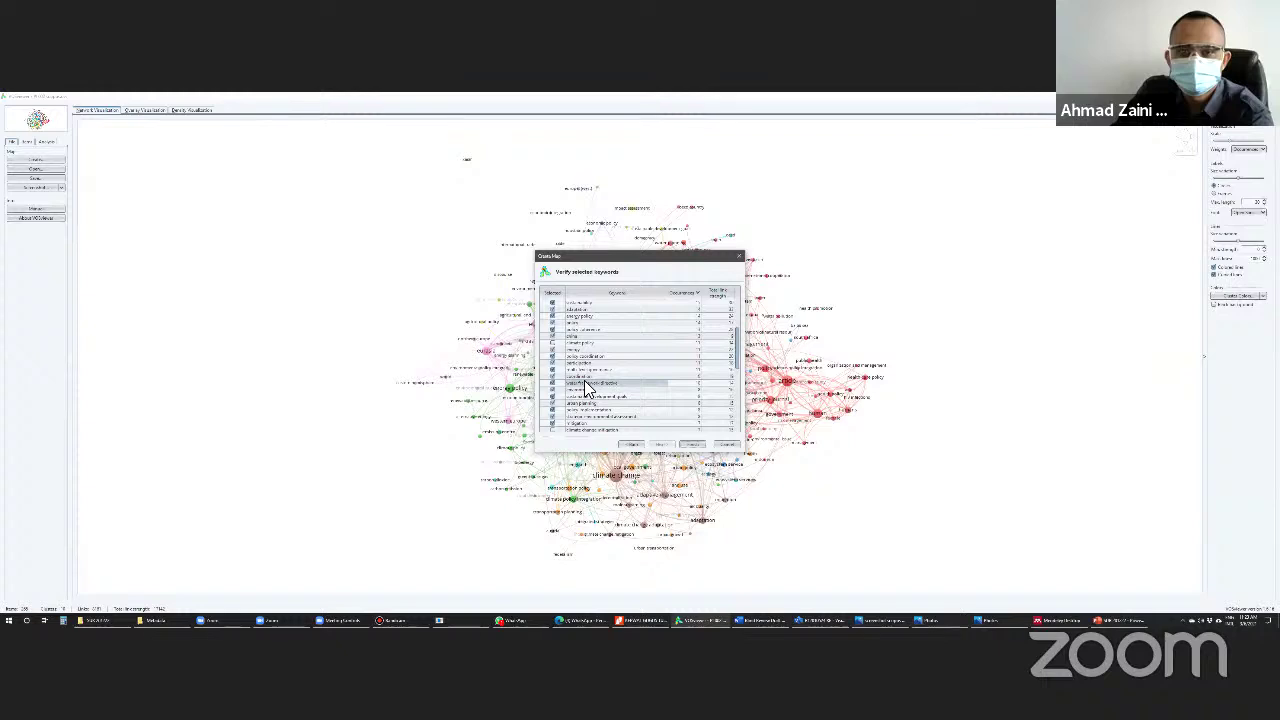
left_click(585, 365)
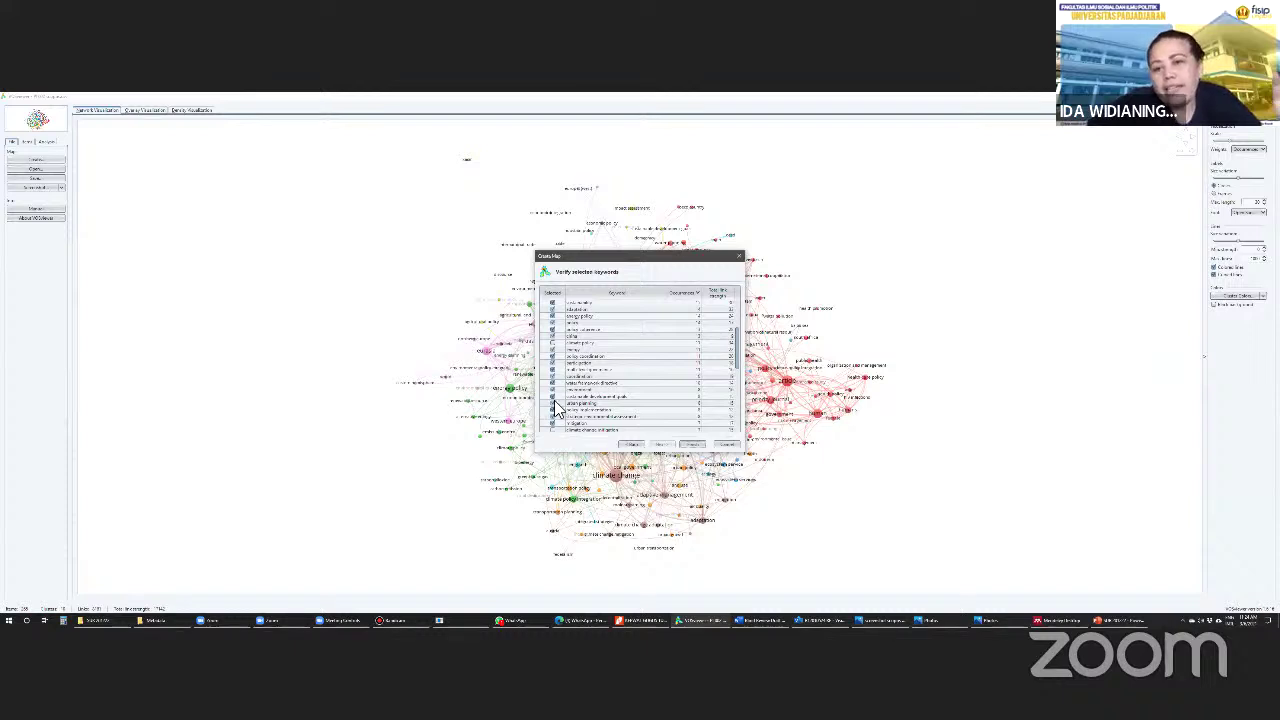
left_click(697, 447)
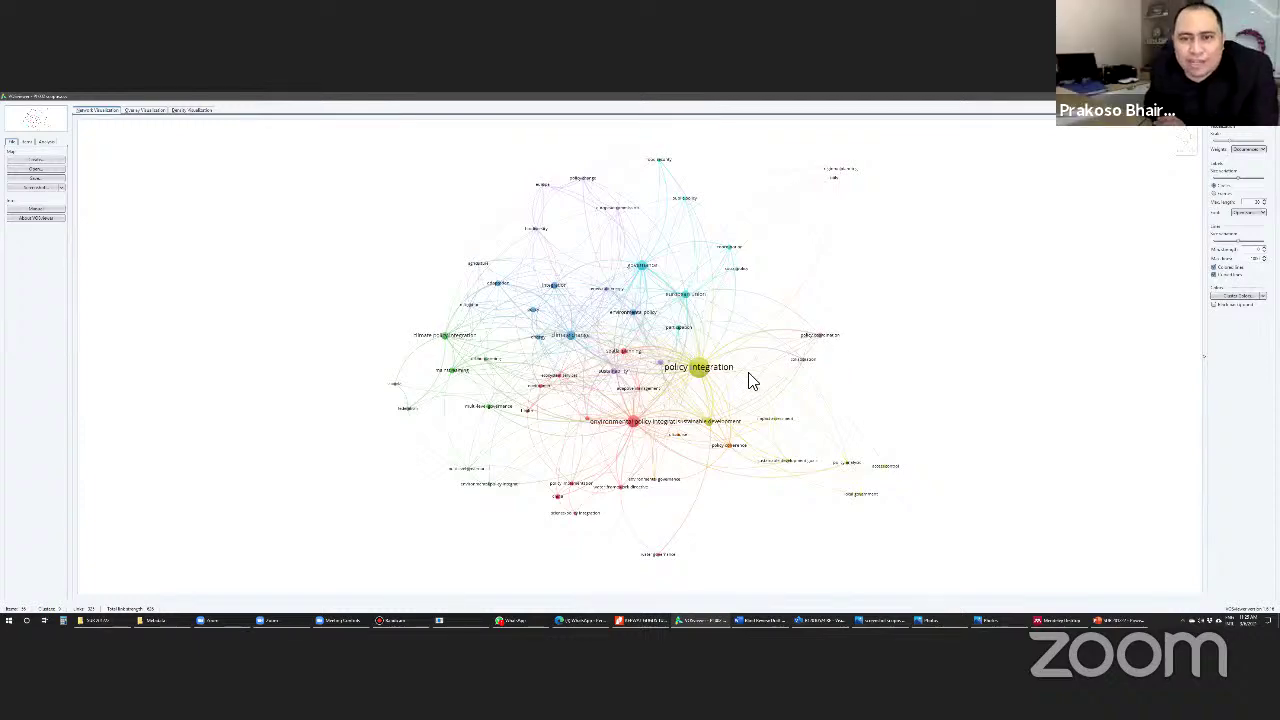
Examine the policy integration node and its links to other keywords in the new network map.
scroll(752, 380, "up", 2)
scroll(790, 420, "up", 2)
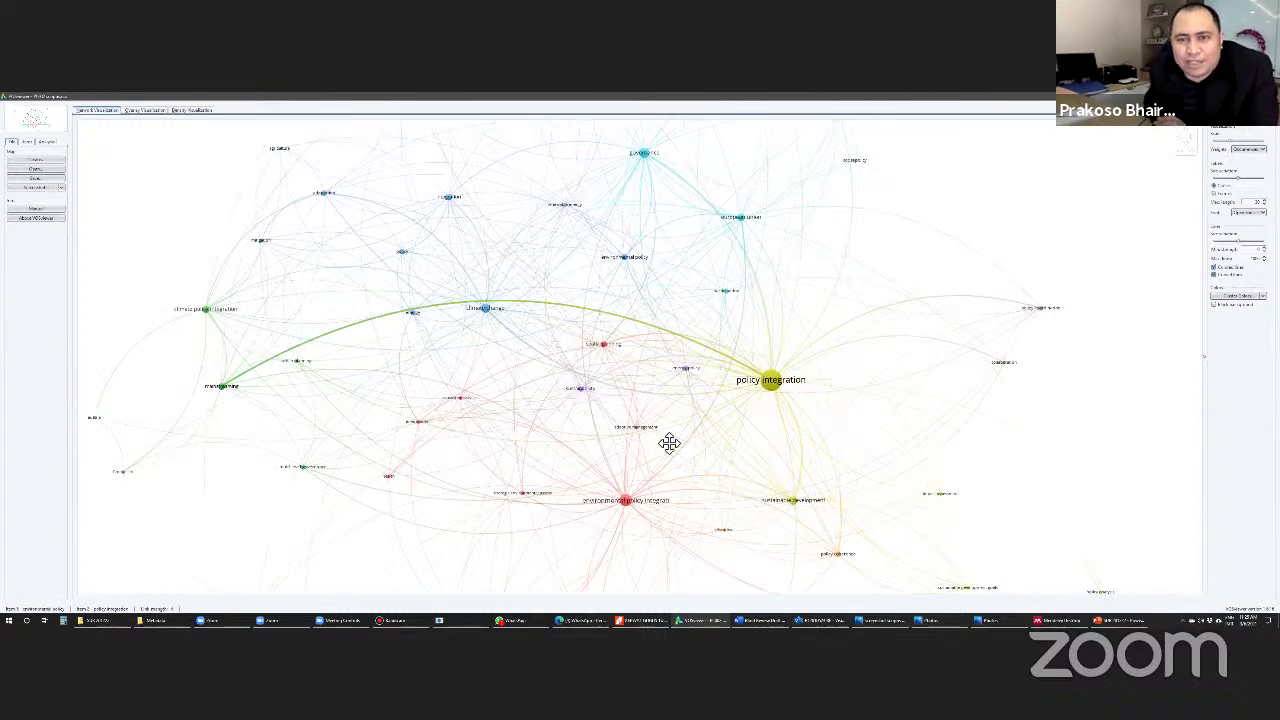
scroll(637, 423, "up", 1)
scroll(623, 414, "up", 1)
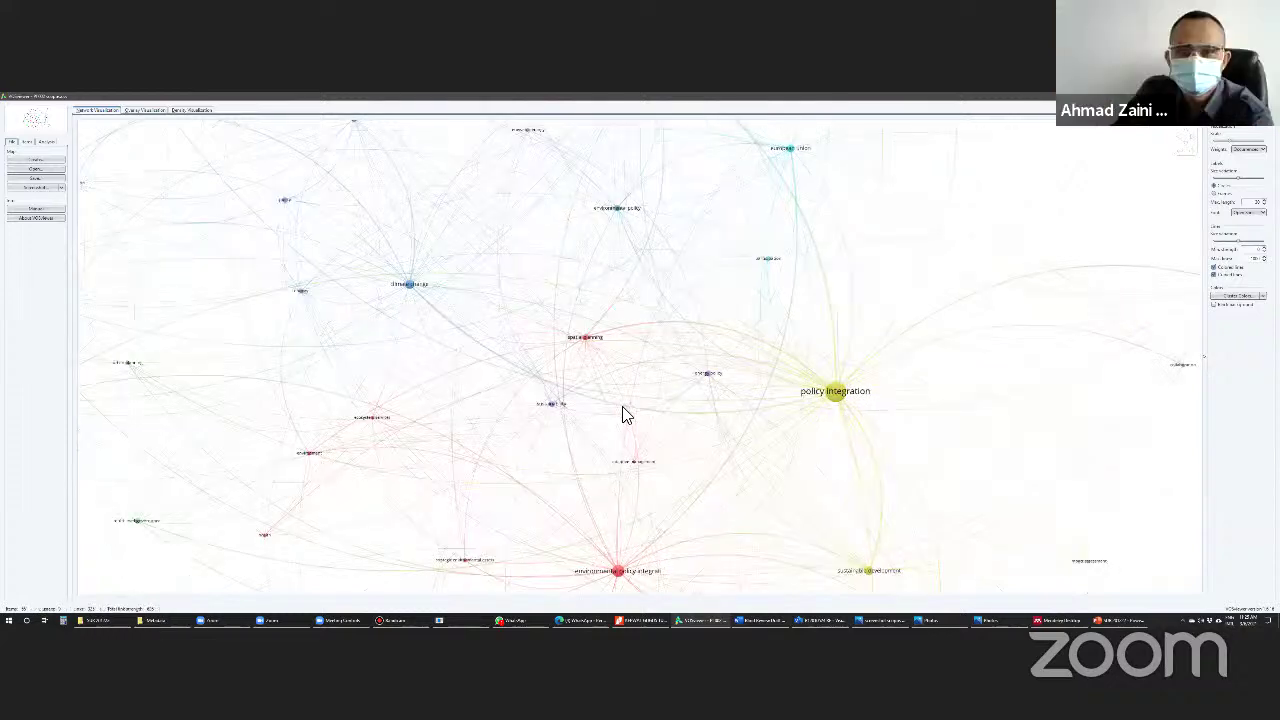
scroll(622, 415, "right", 3)
scroll(605, 440, "up", 1)
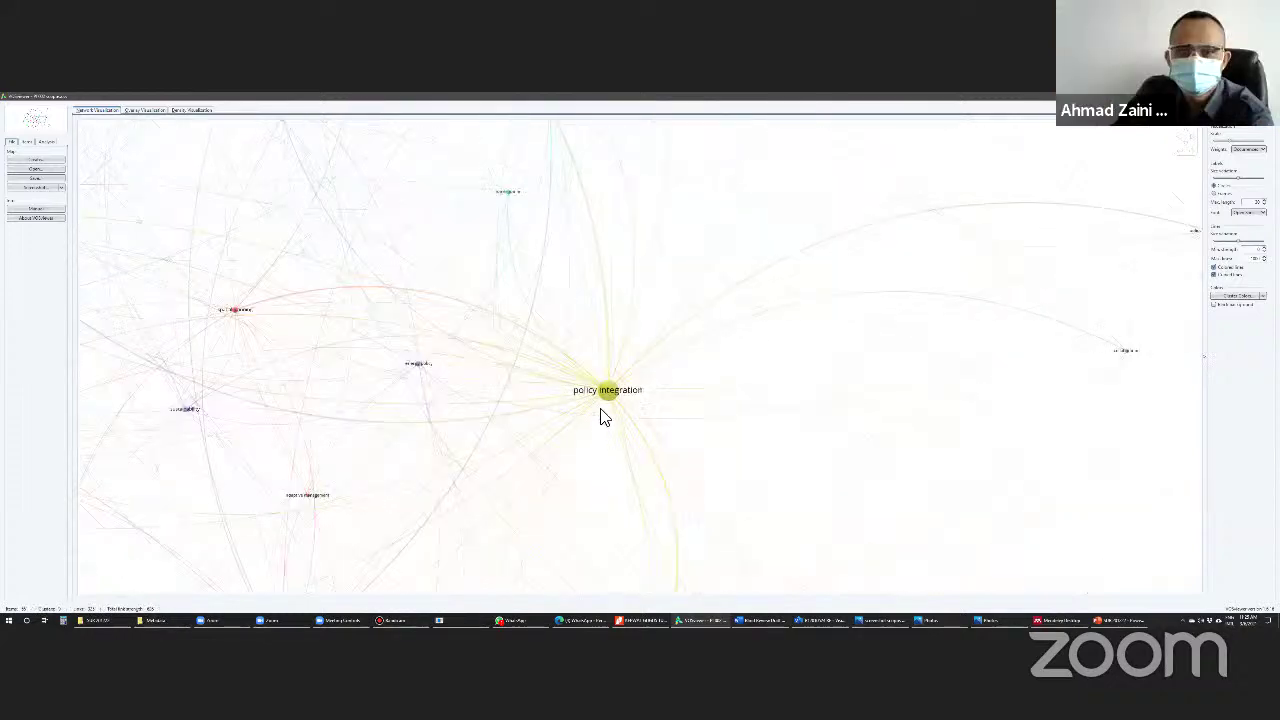
scroll(604, 408, "up", 1)
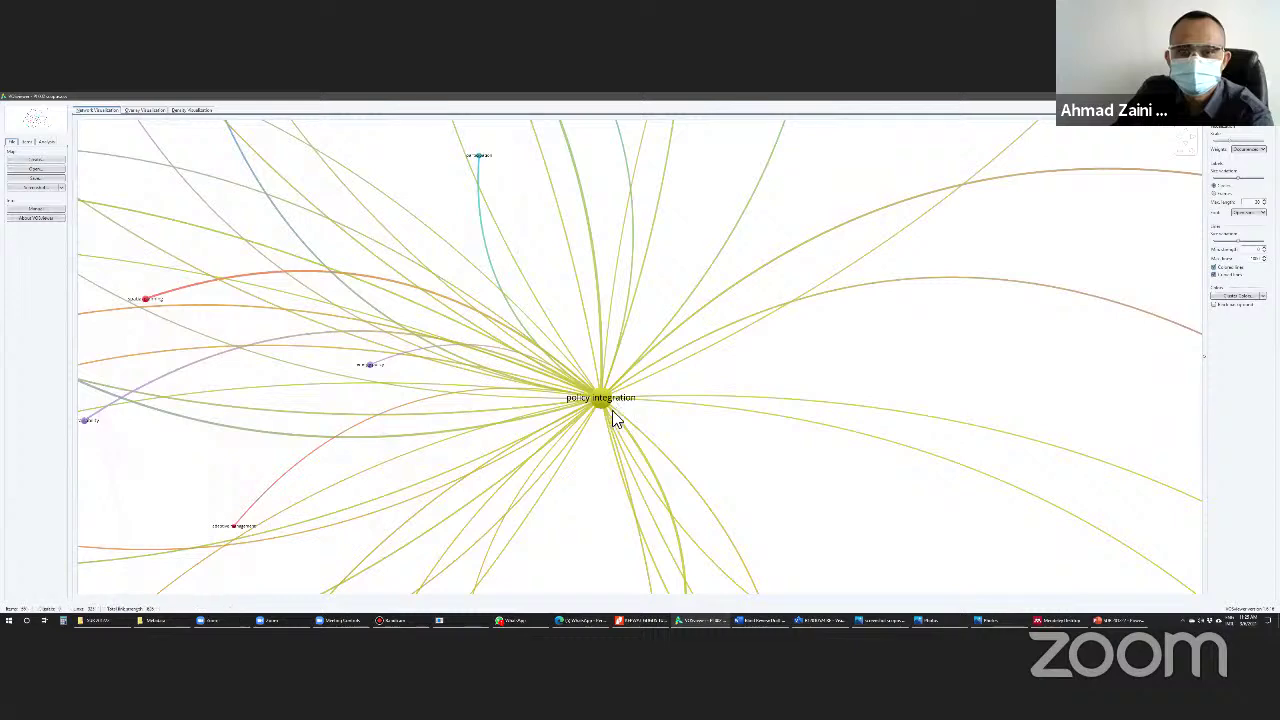
left_click(614, 398)
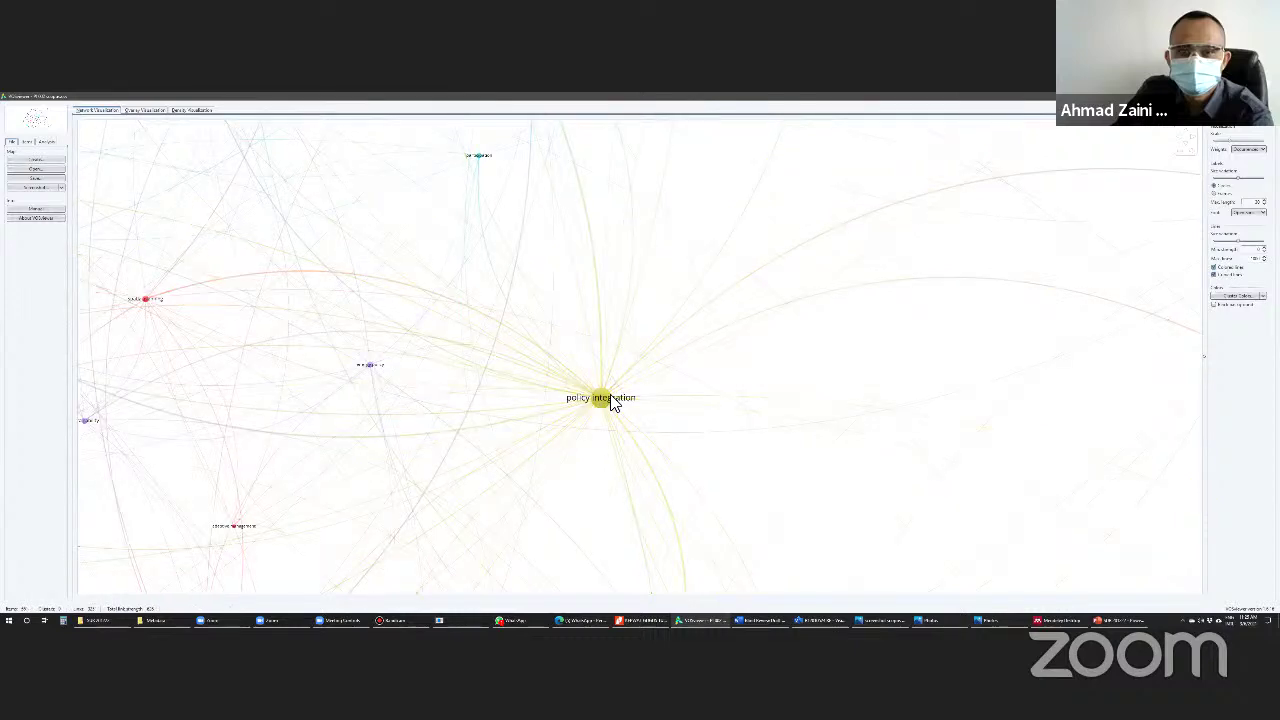
Show the whole network map again and list its keywords grouped by cluster.
scroll(734, 343, "down", 5)
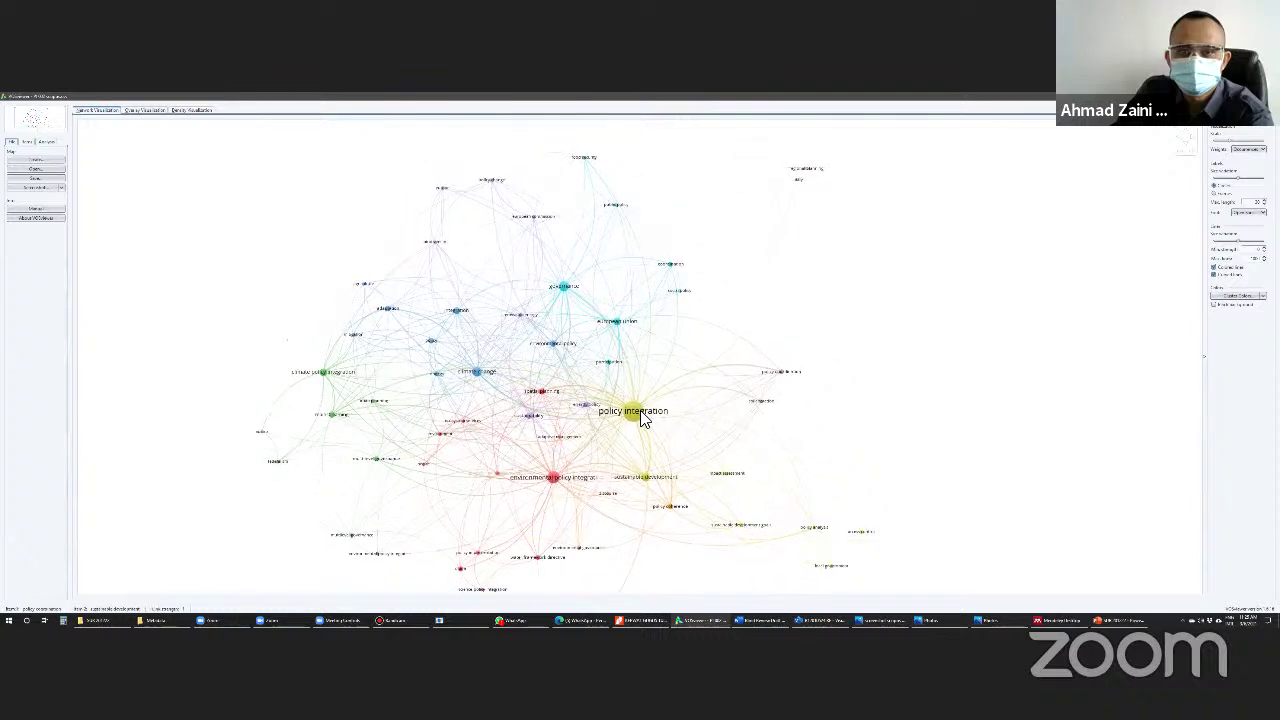
left_click(643, 420)
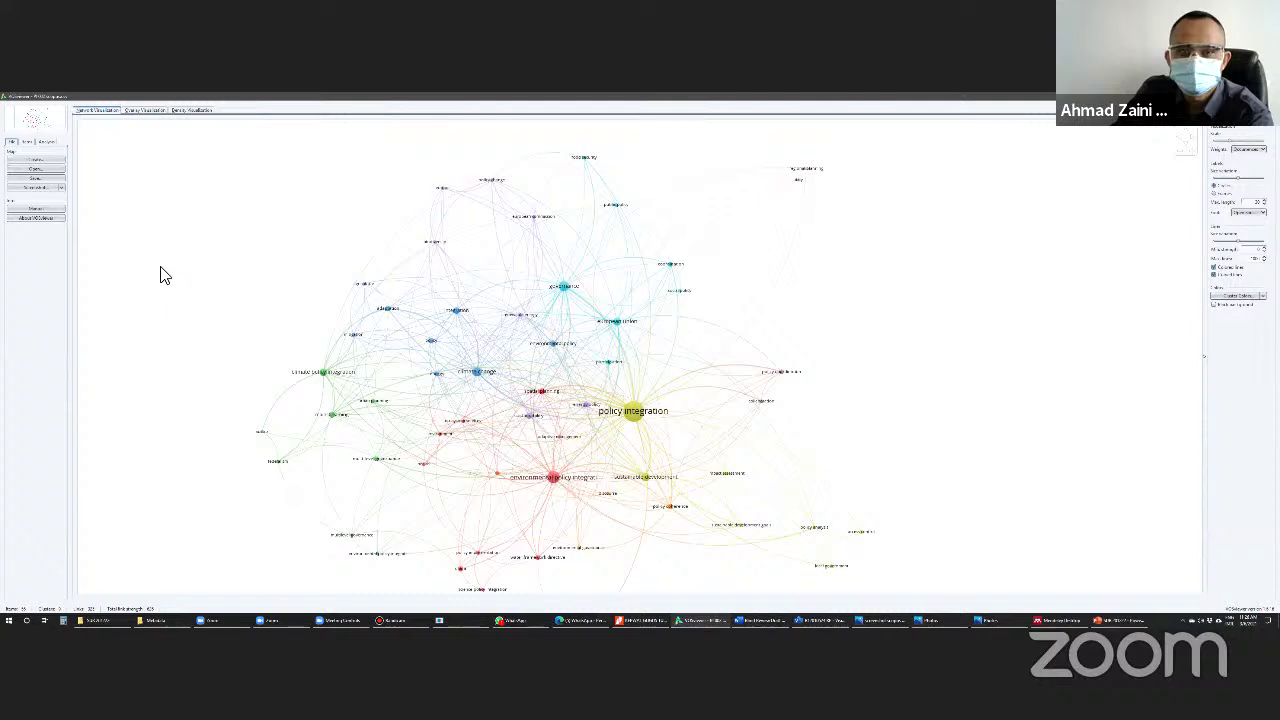
left_click(27, 142)
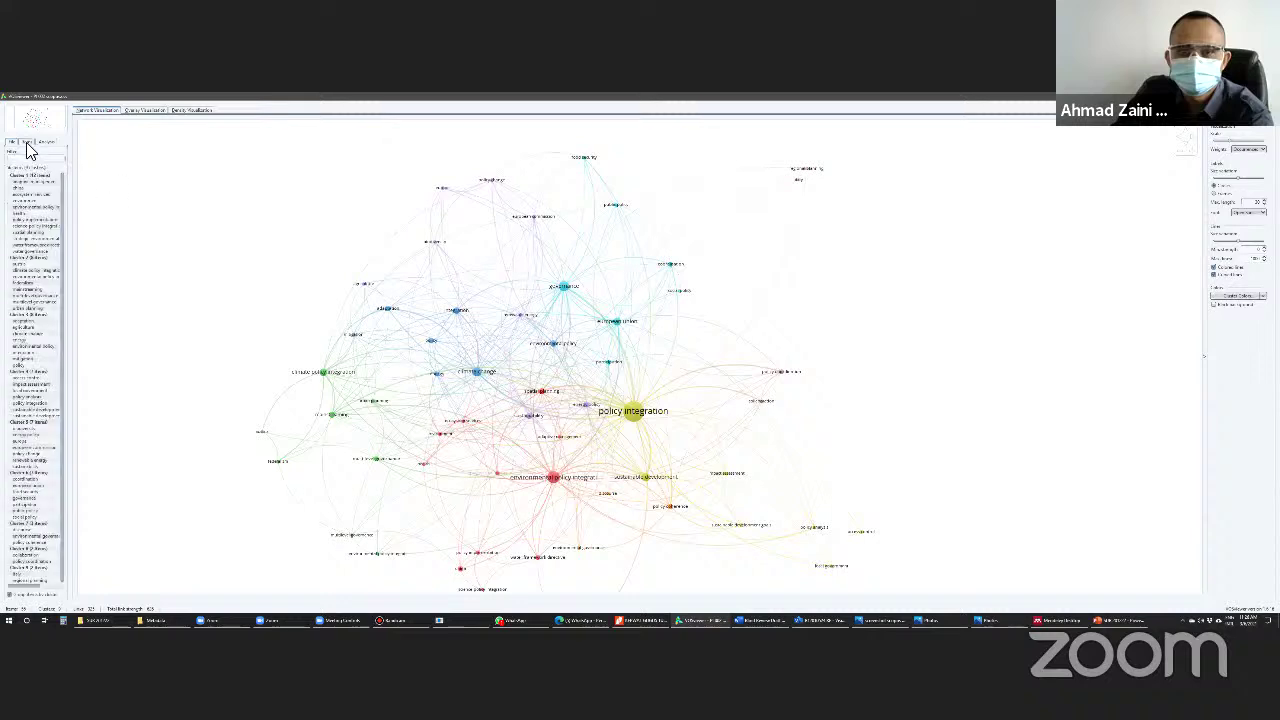
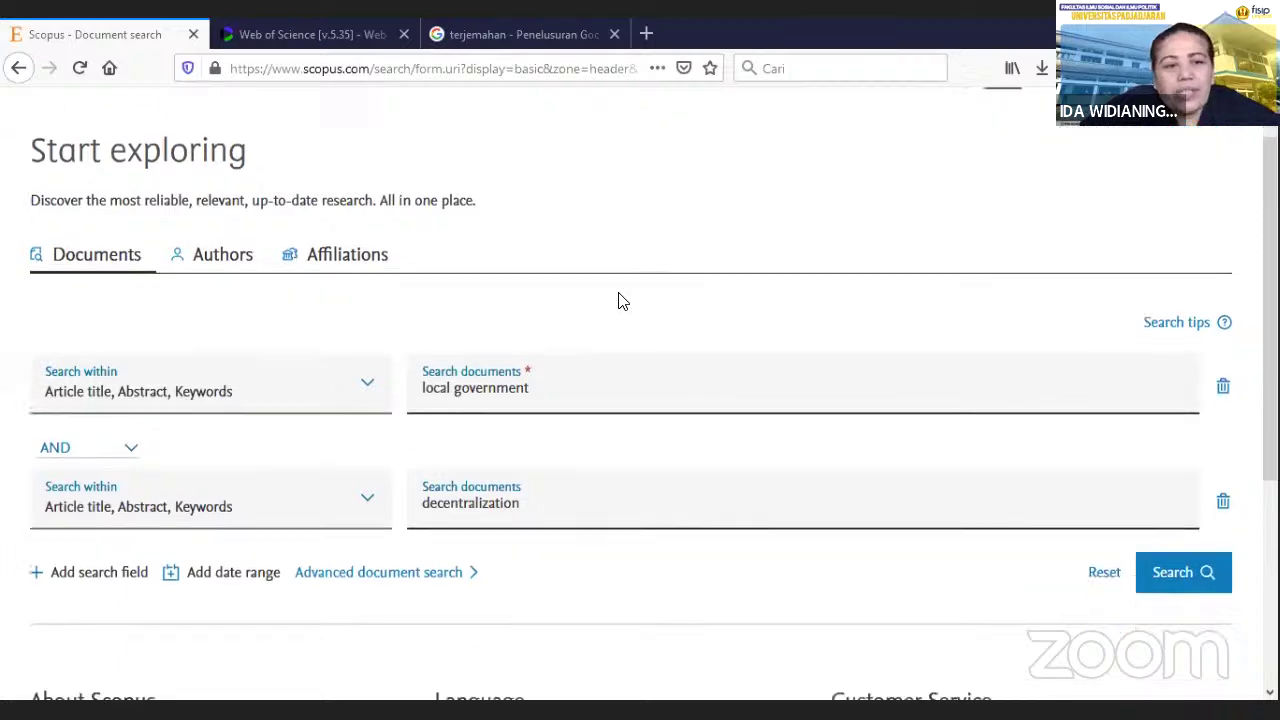
In the Scopus document search, remove the decentralization term and set local government to search within Article title, Abstract, Keywords.
scroll(617, 300, "up", 2)
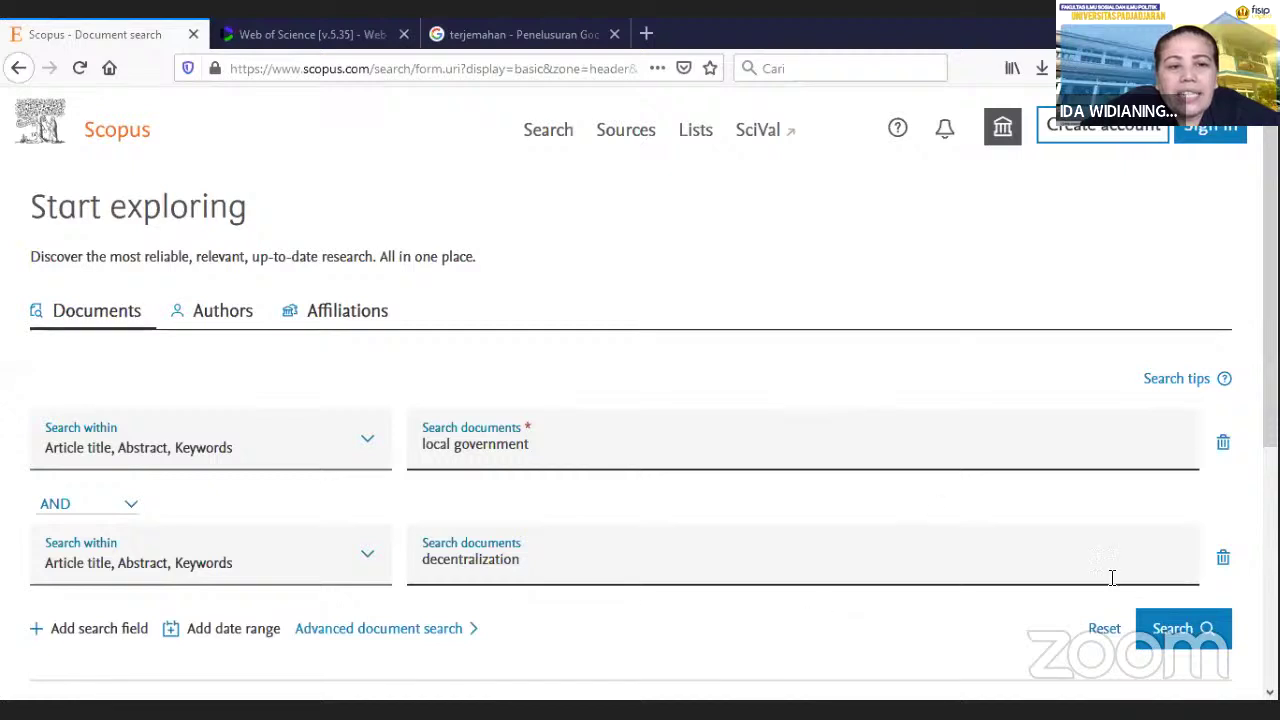
left_click_drag(530, 561, 366, 557)
key("ctrl+c")
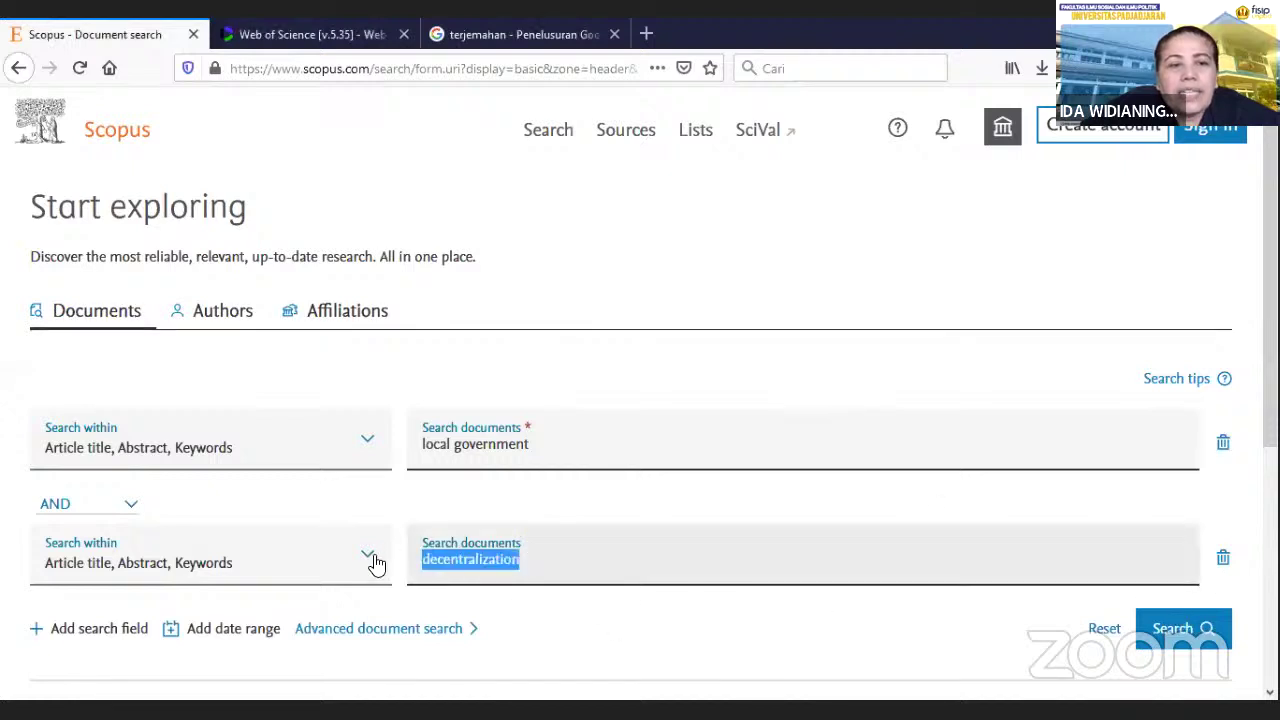
left_click(1224, 560)
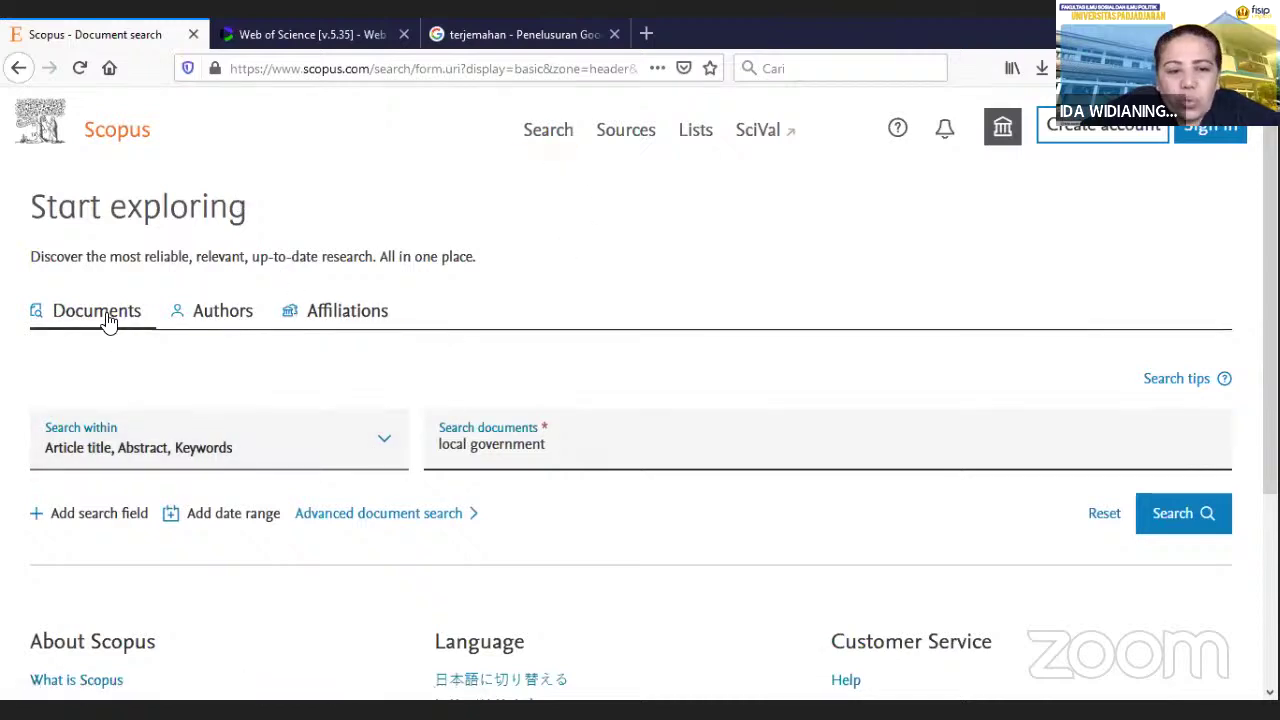
left_click(385, 447)
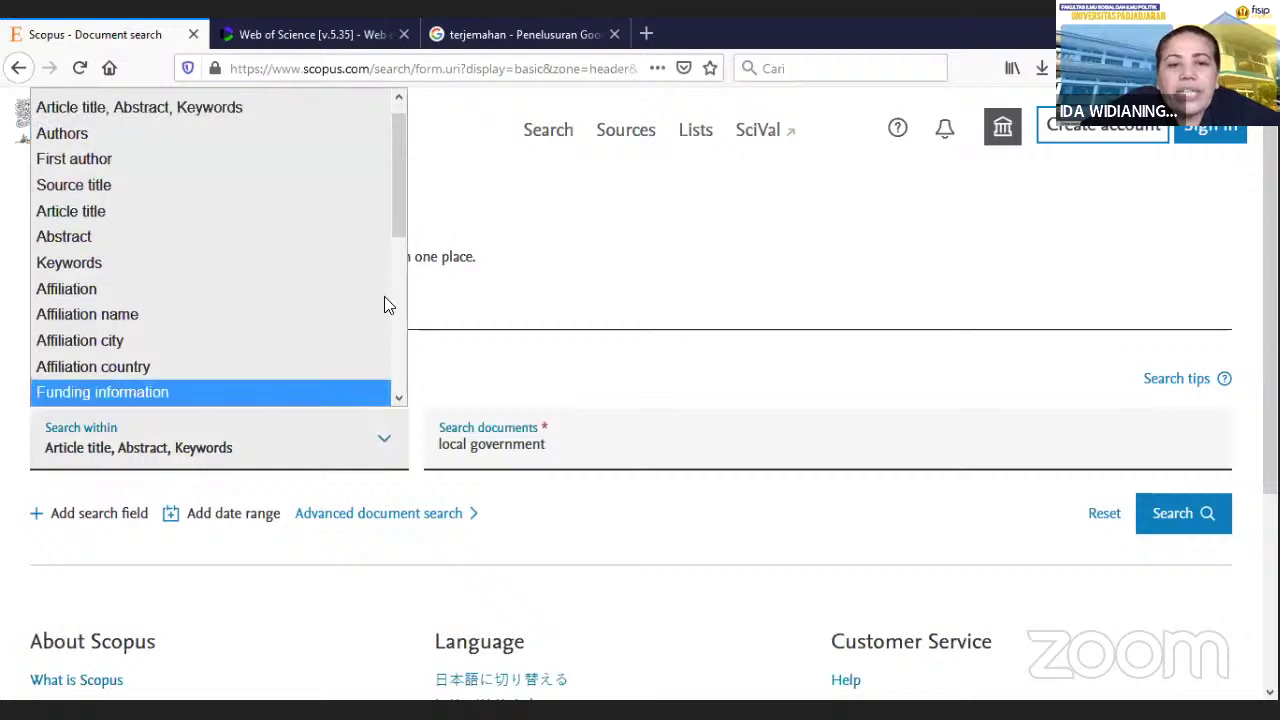
left_click(332, 108)
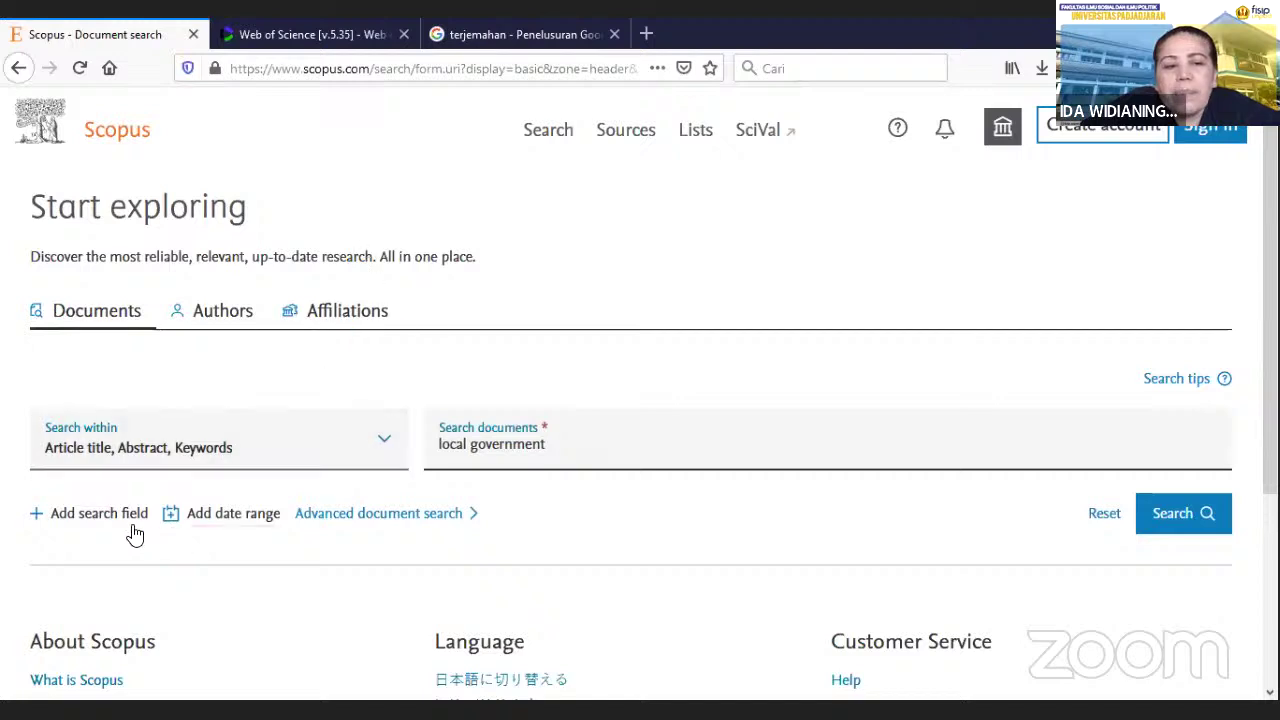
Add a second search field combined with AND and enter decentralization as its search term.
left_click(92, 514)
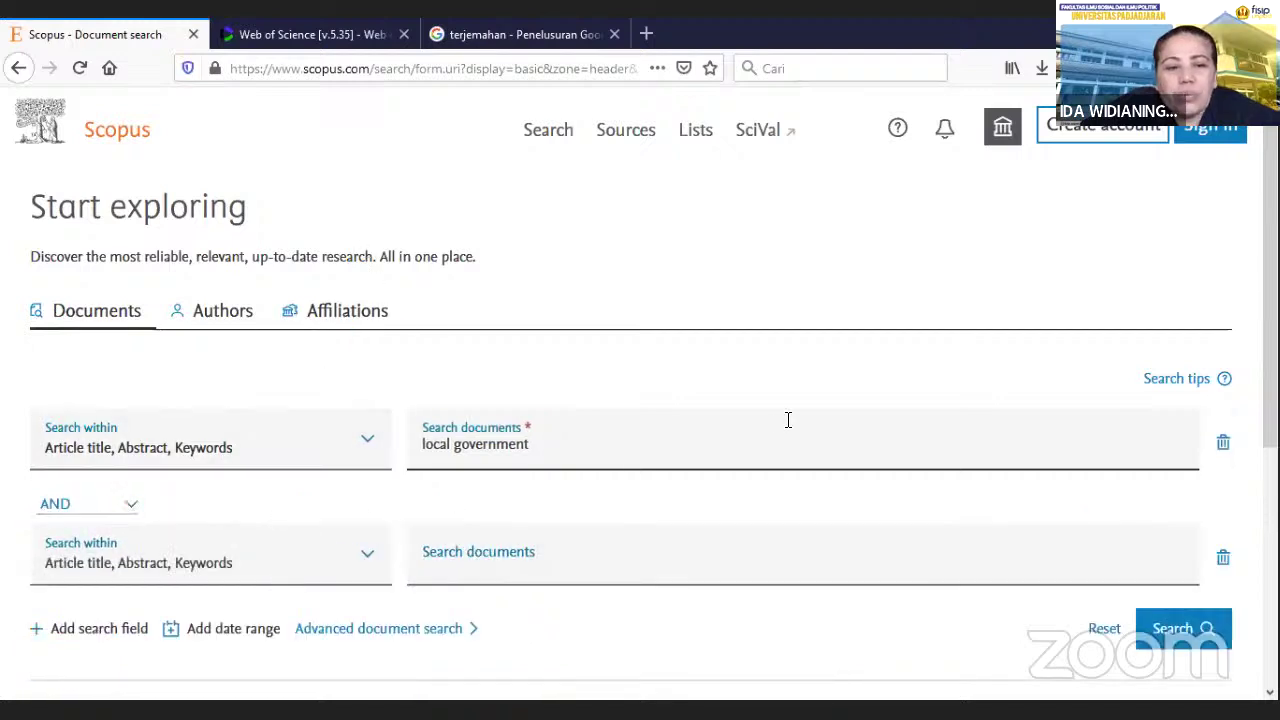
scroll(723, 486, "down", 2)
left_click(596, 476)
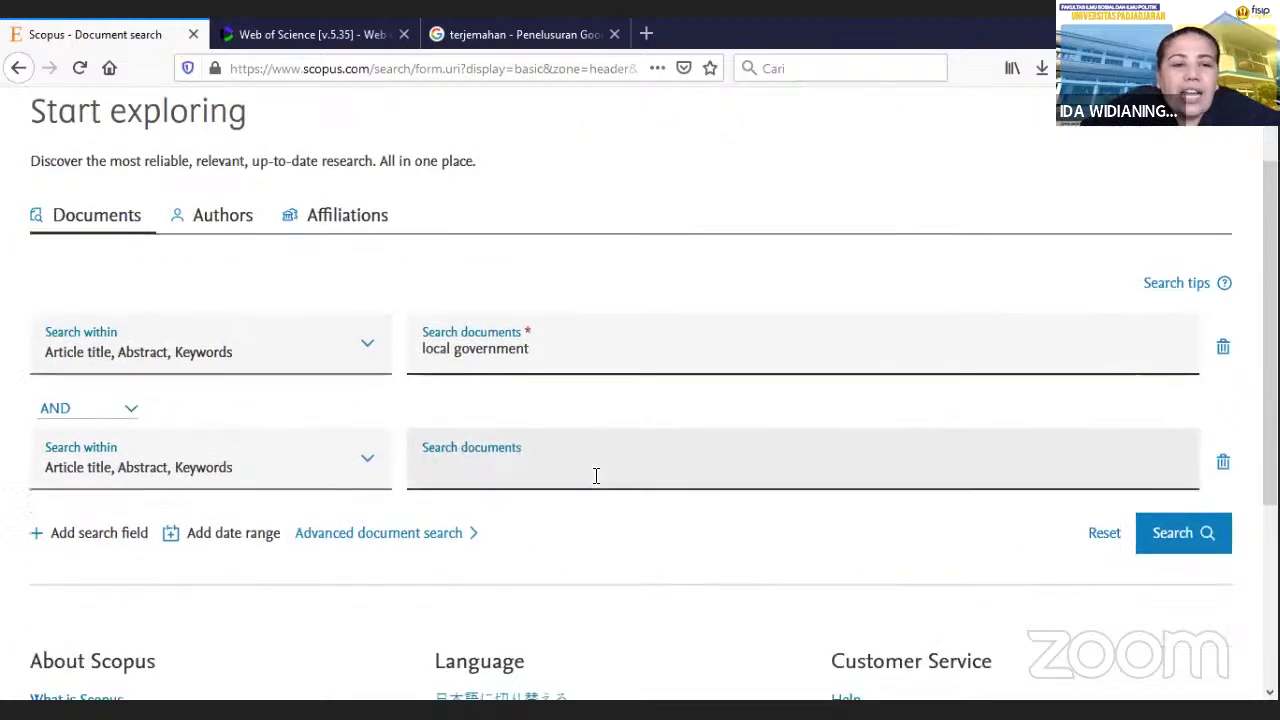
key("ctrl+v")
Enclose the local government and decentralization search terms in double quotation marks.
left_click(421, 352)
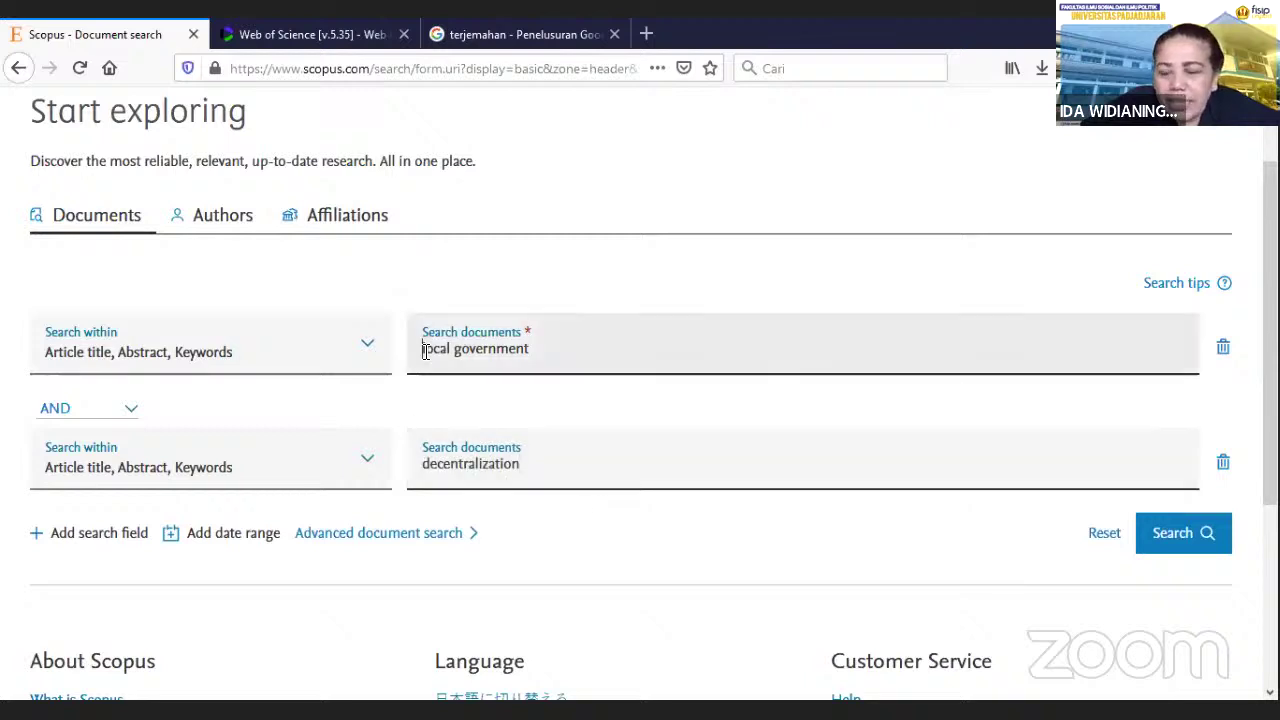
type("\"")
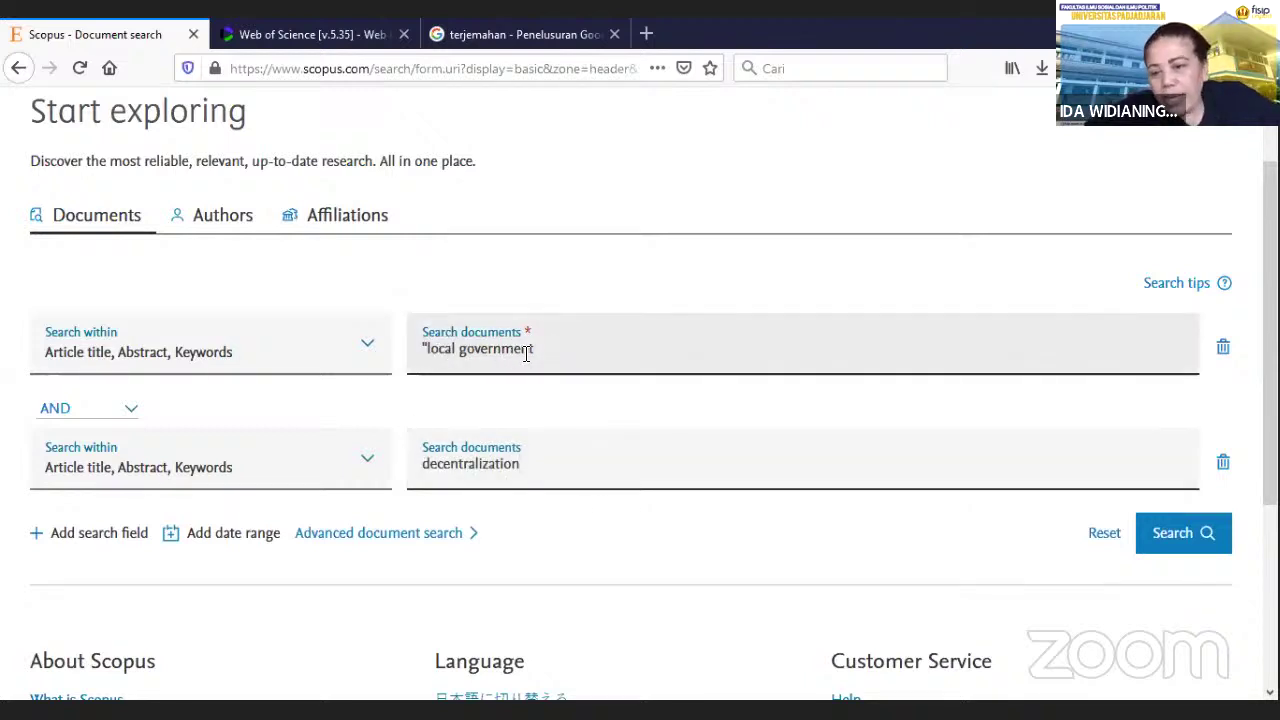
left_click(558, 347)
type("\"")
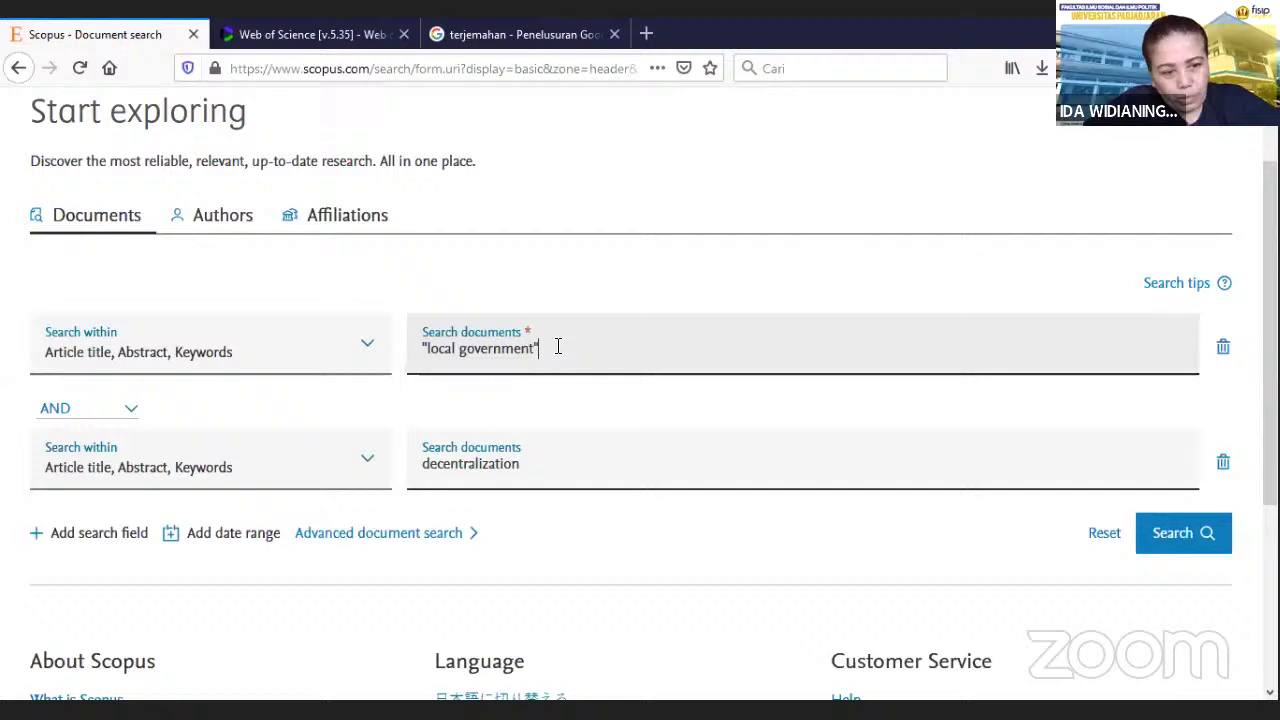
left_click(423, 461)
type("\"")
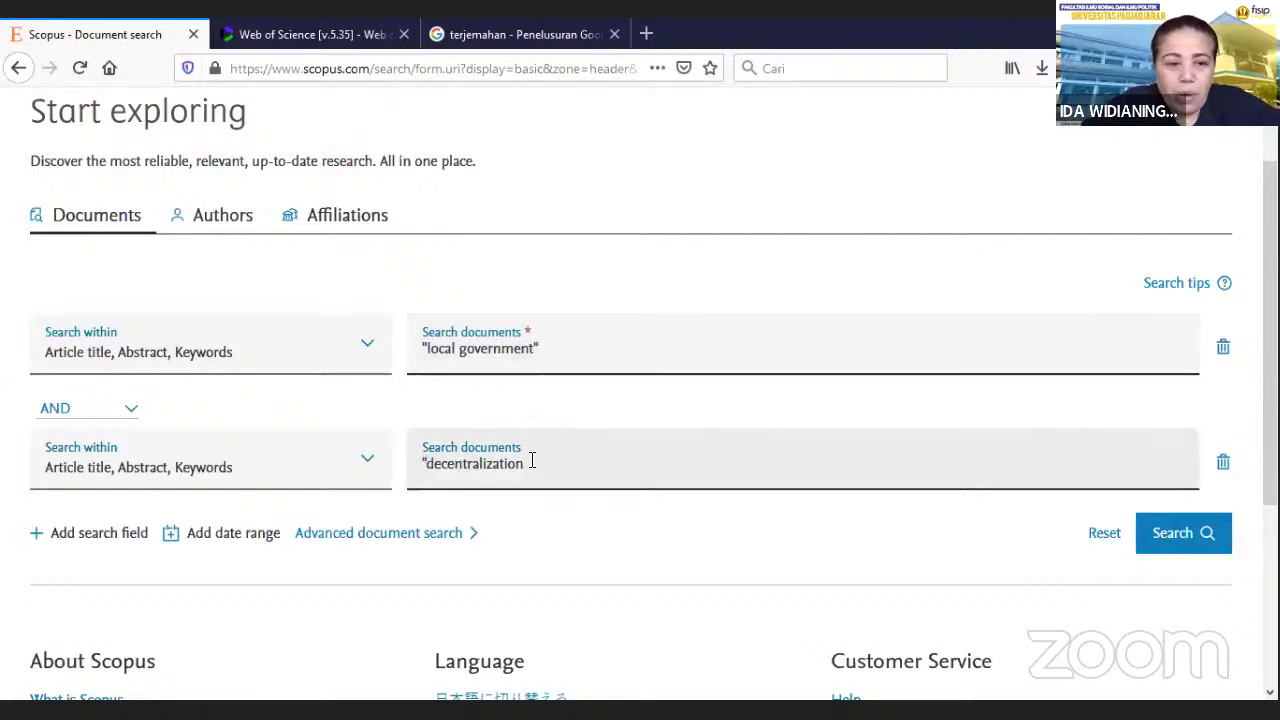
double_click(531, 460)
left_click(541, 467)
type("\"")
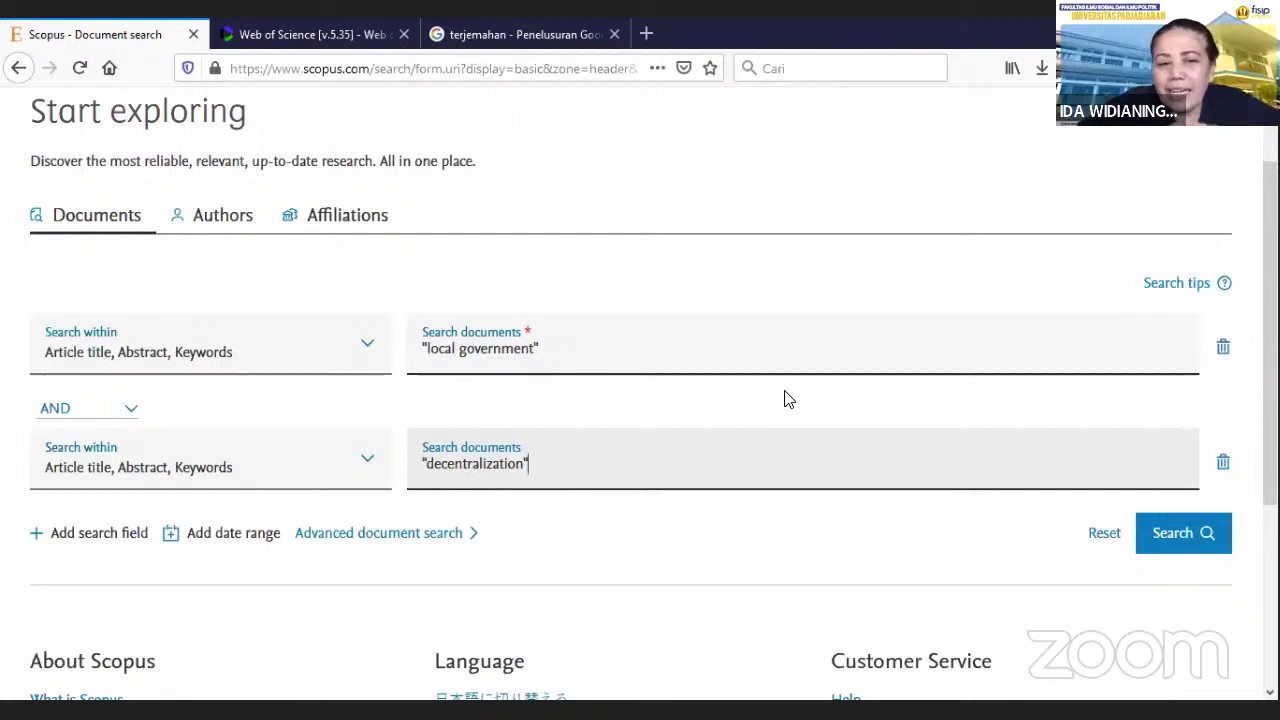
Add a date range to the search and look through the available start years, keeping All years.
scroll(790, 535, "down", 1)
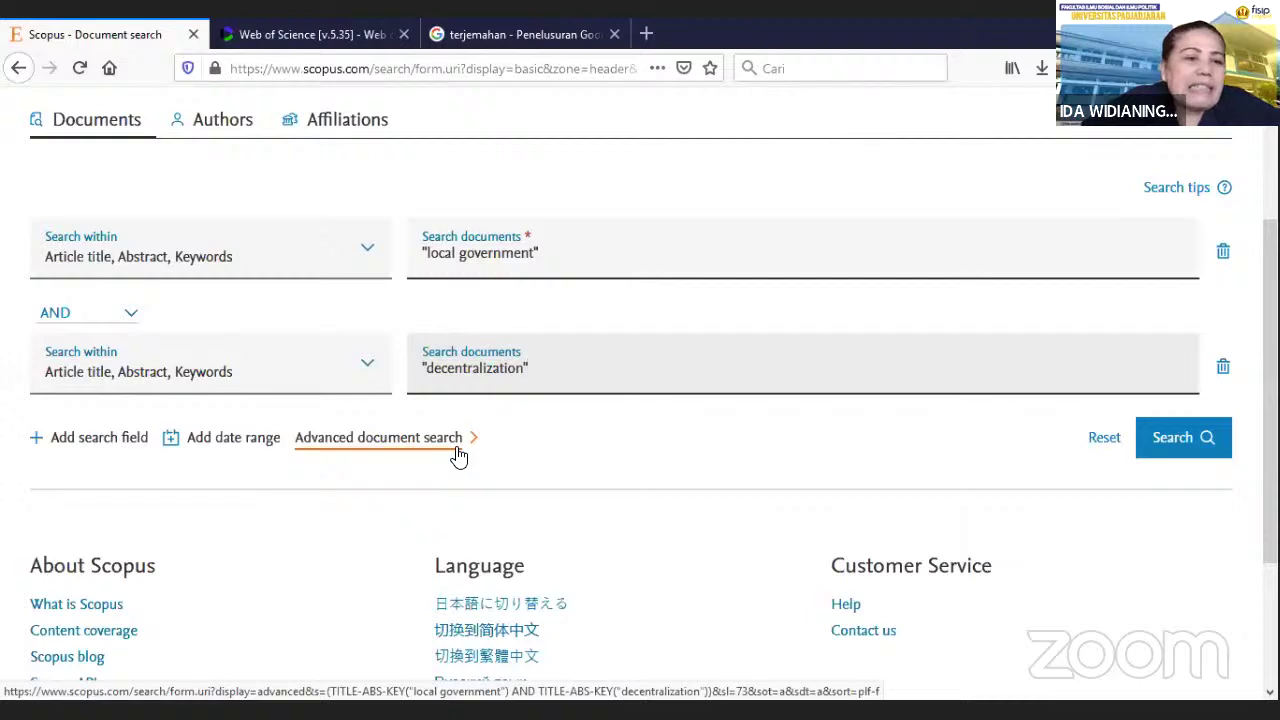
left_click(170, 440)
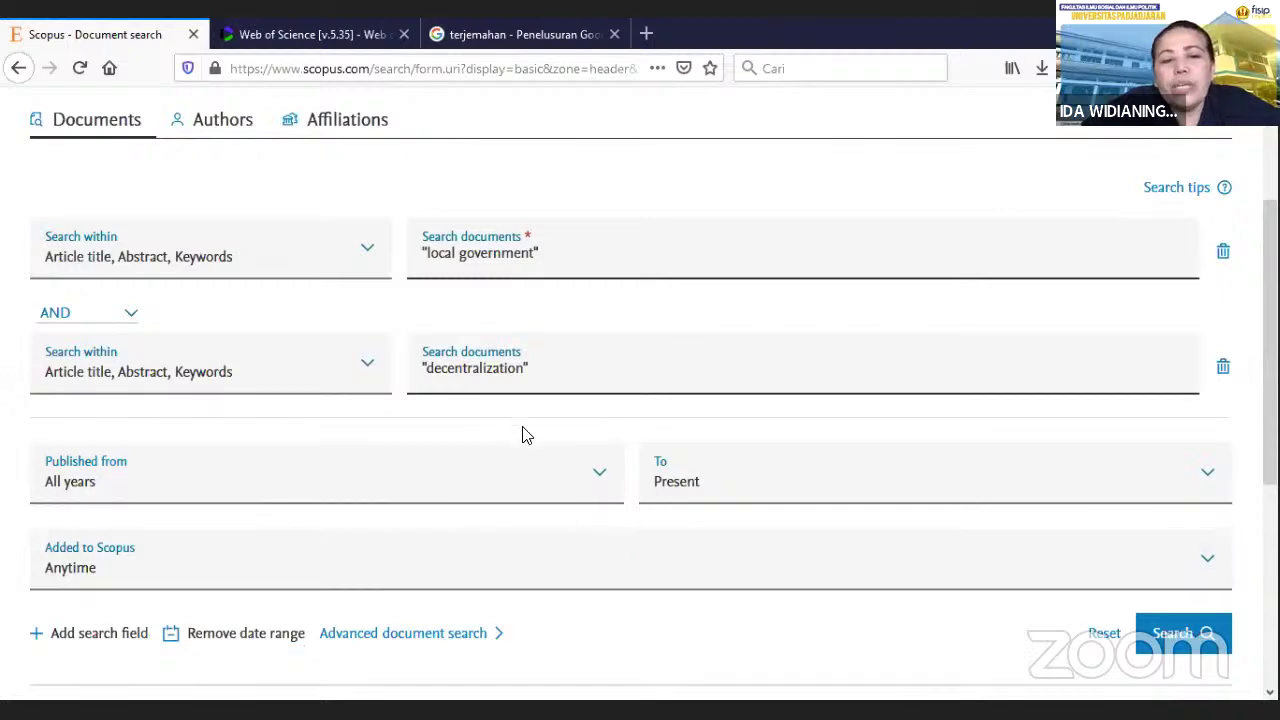
left_click(600, 478)
left_click(600, 478)
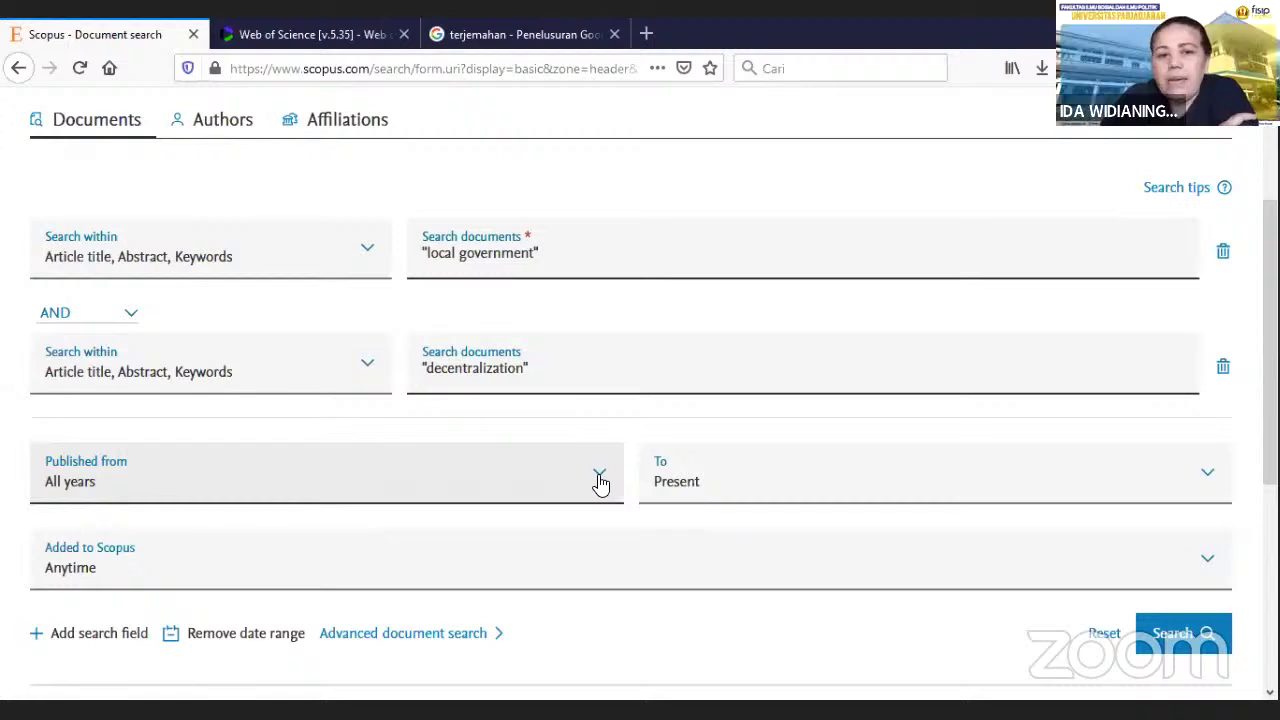
left_click(600, 483)
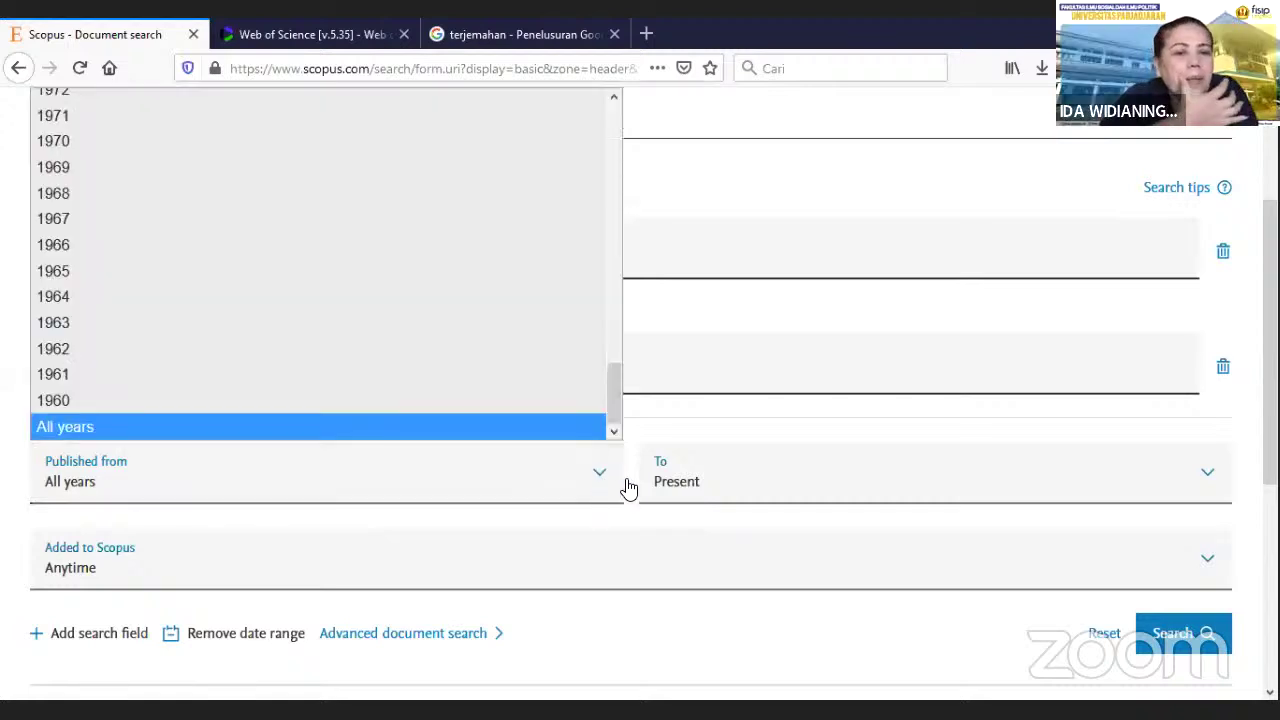
left_click_drag(614, 410, 618, 140)
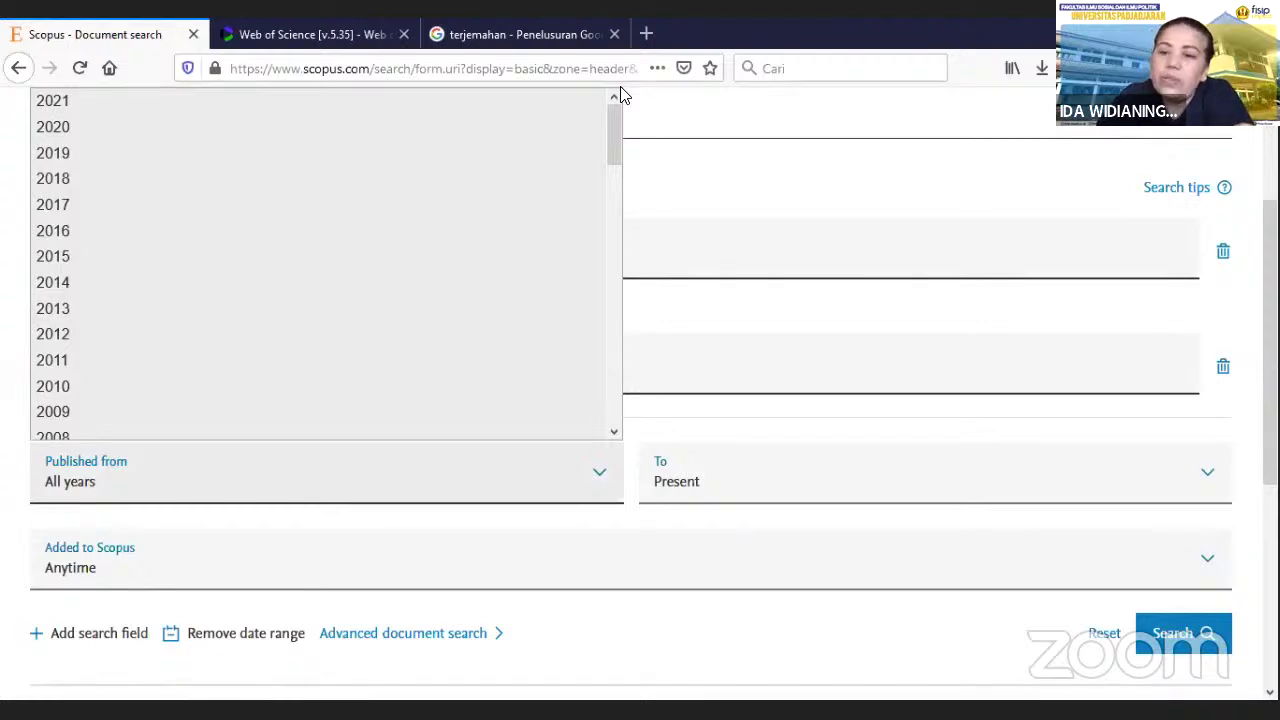
left_click(755, 175)
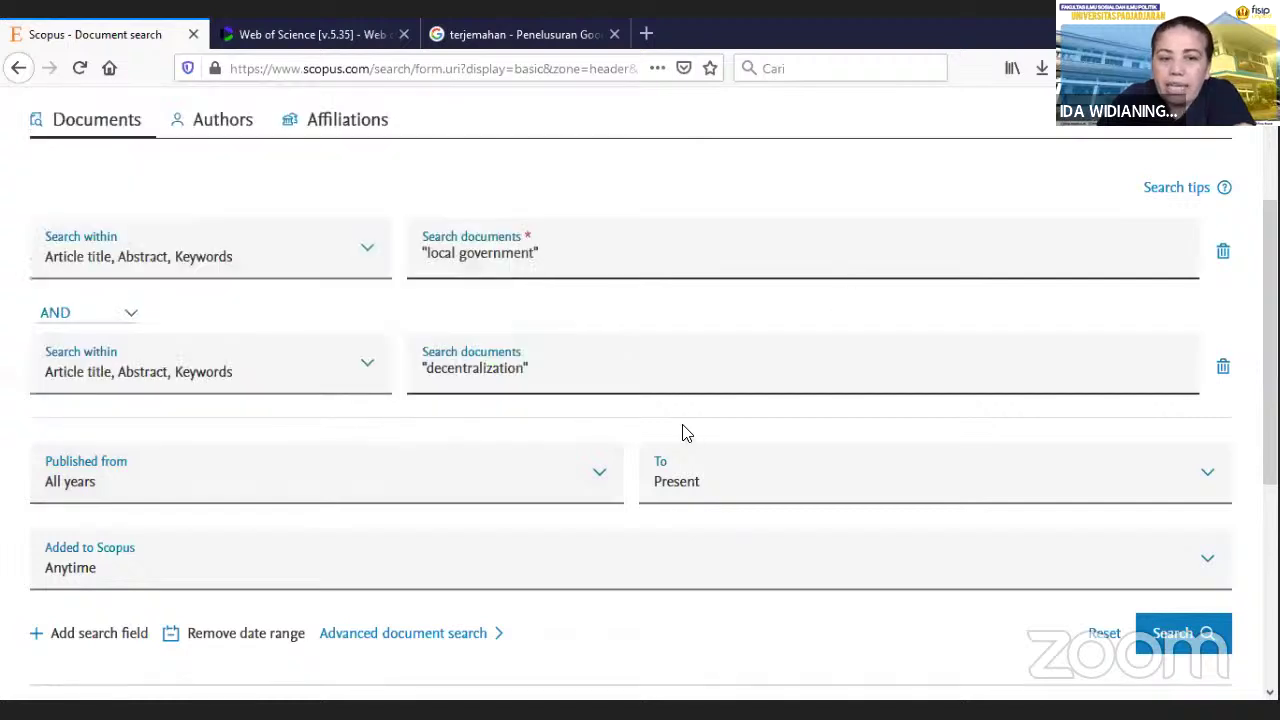
Add a third search field within Article title, Abstract, Keywords and enter the term "indonesia" in quotation marks.
scroll(669, 445, "down", 2)
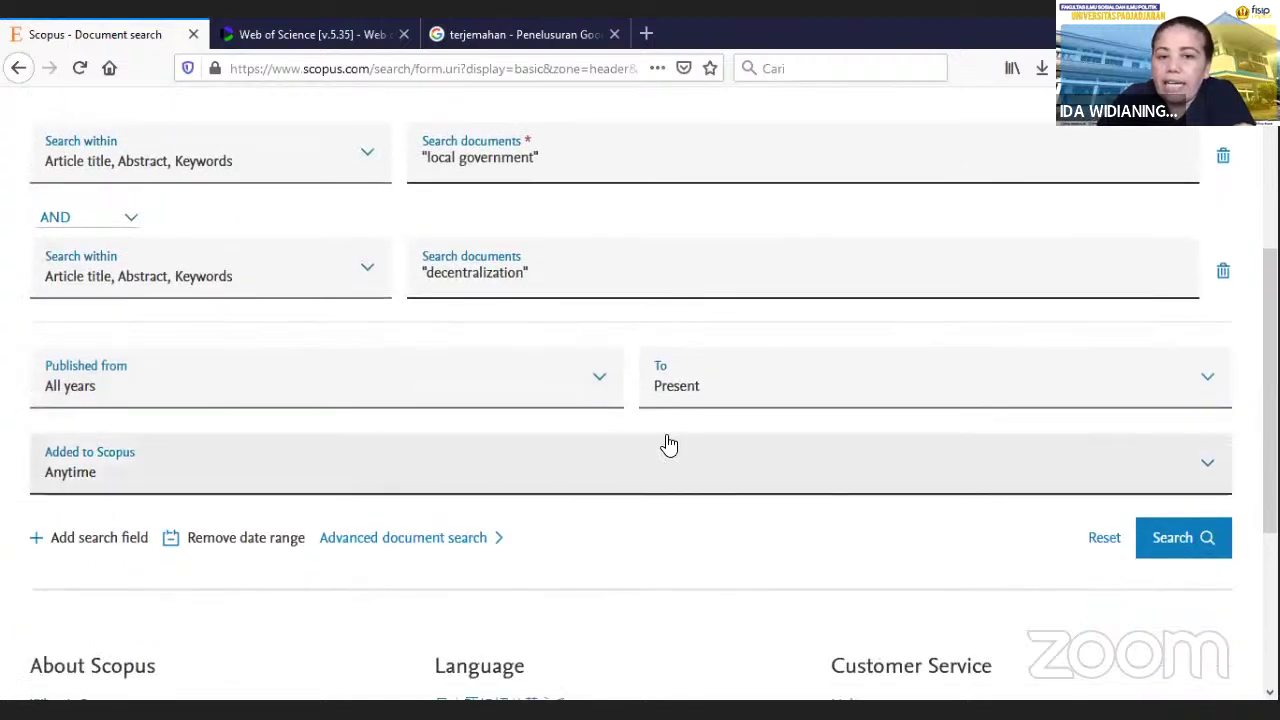
left_click(118, 543)
left_click(351, 394)
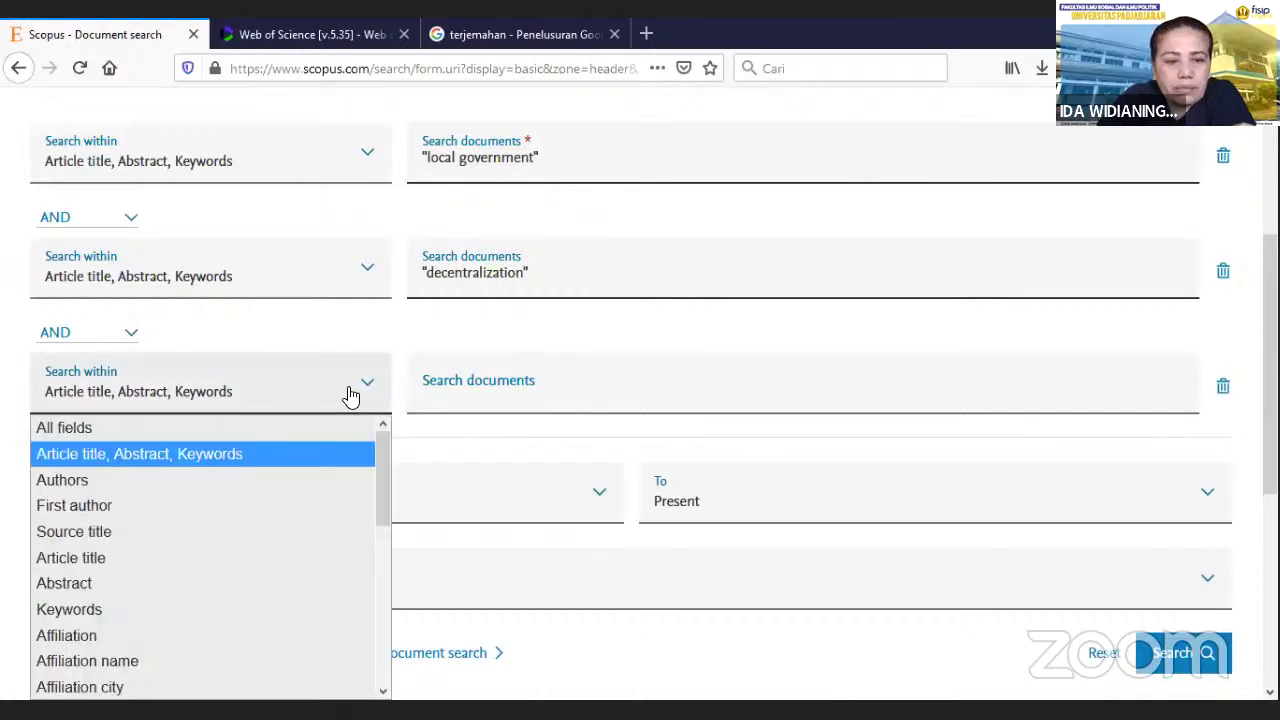
left_click(392, 397)
left_click(474, 398)
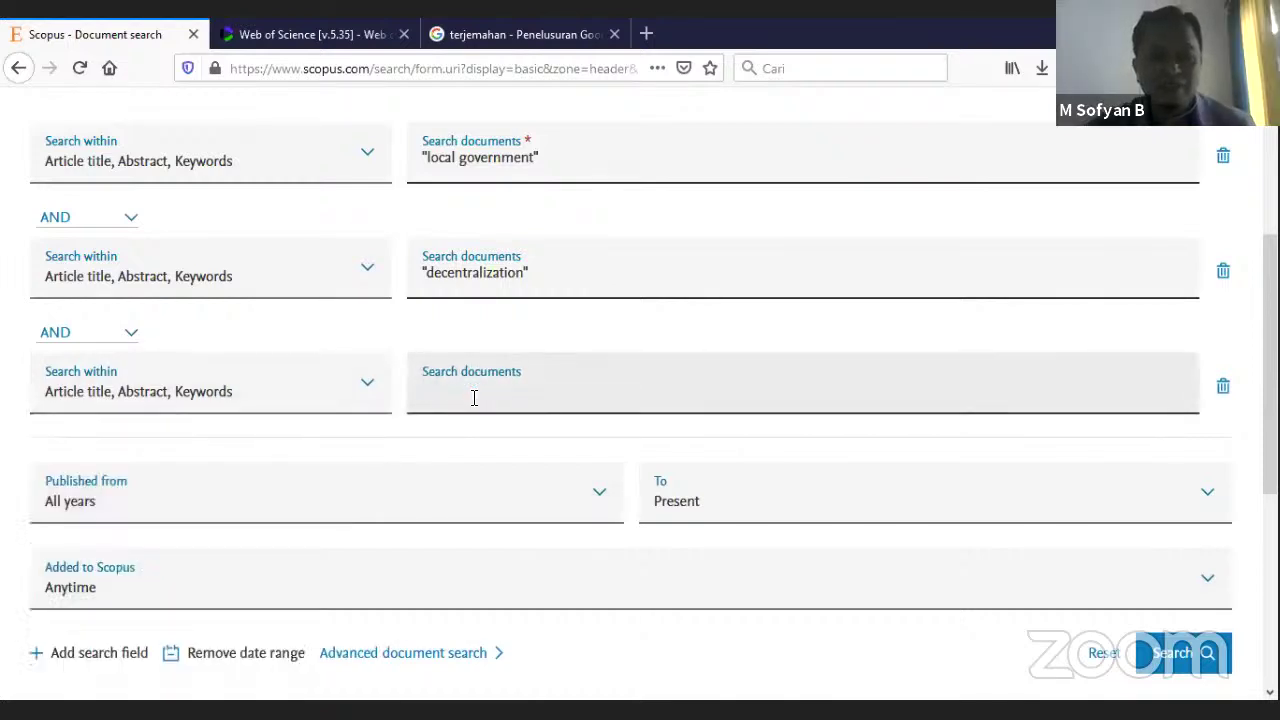
type("\"indonesoa")
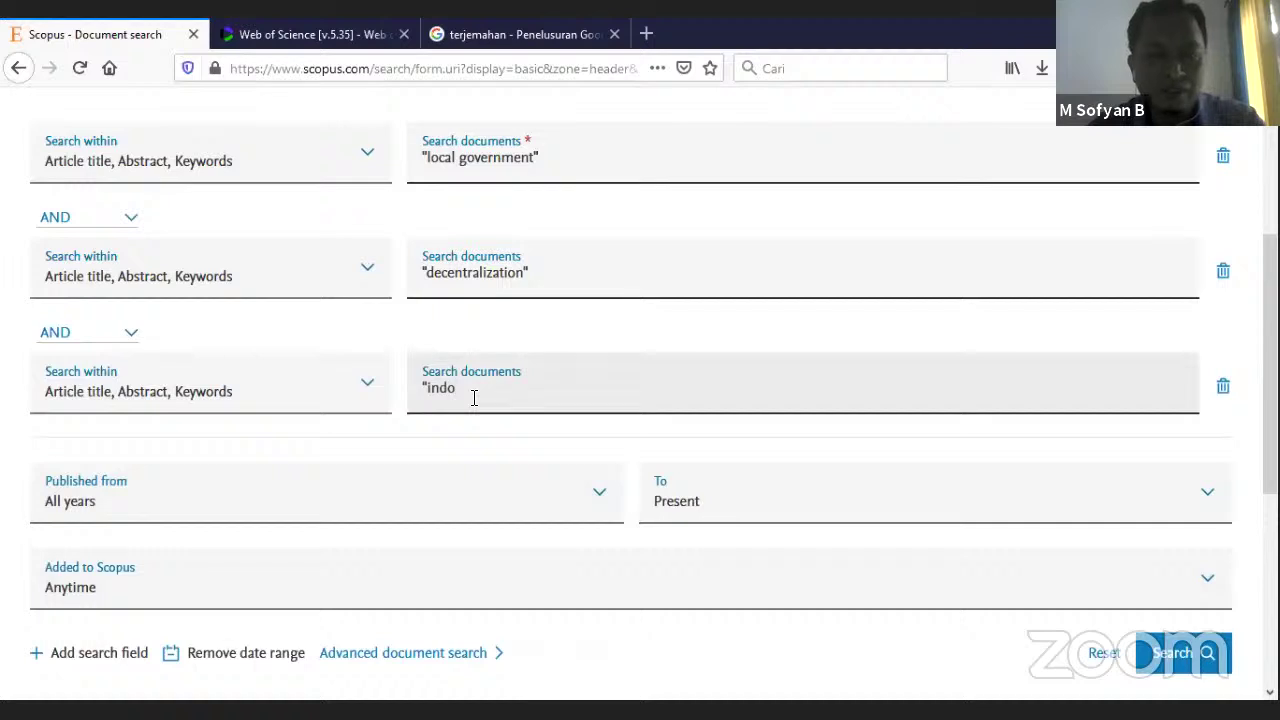
key("BackSpace")
key("BackSpace")
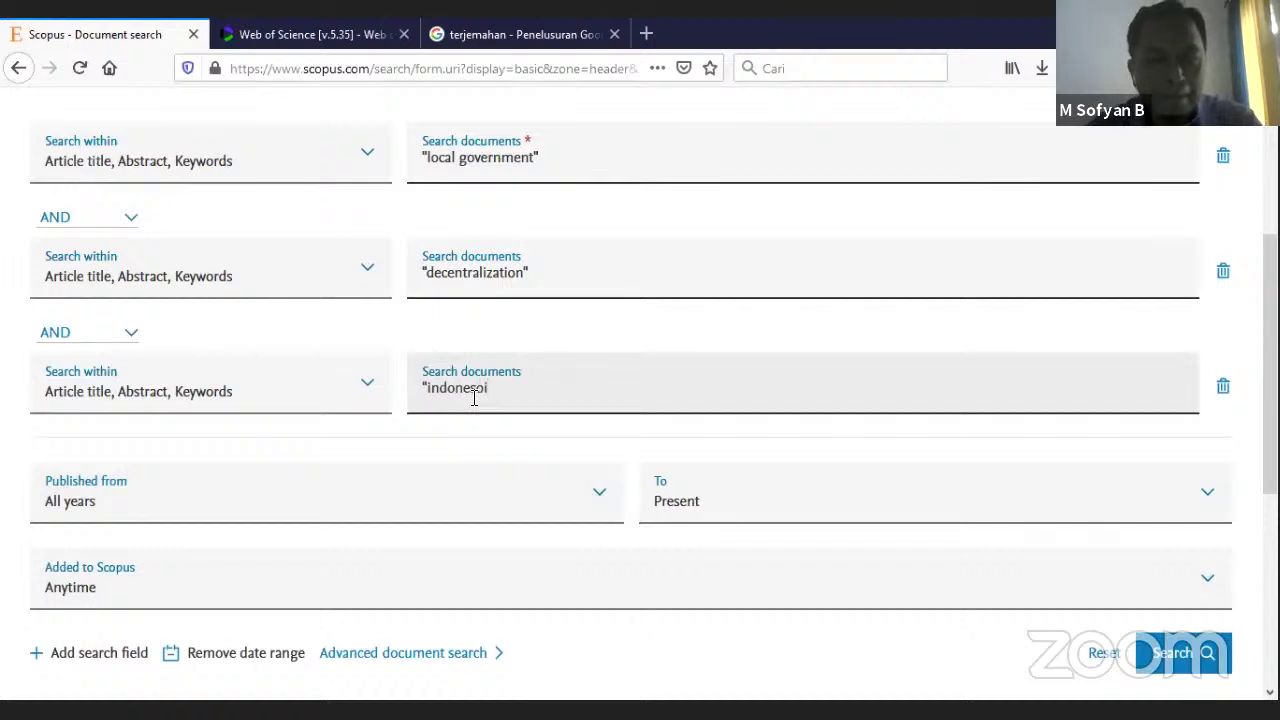
type("ia")
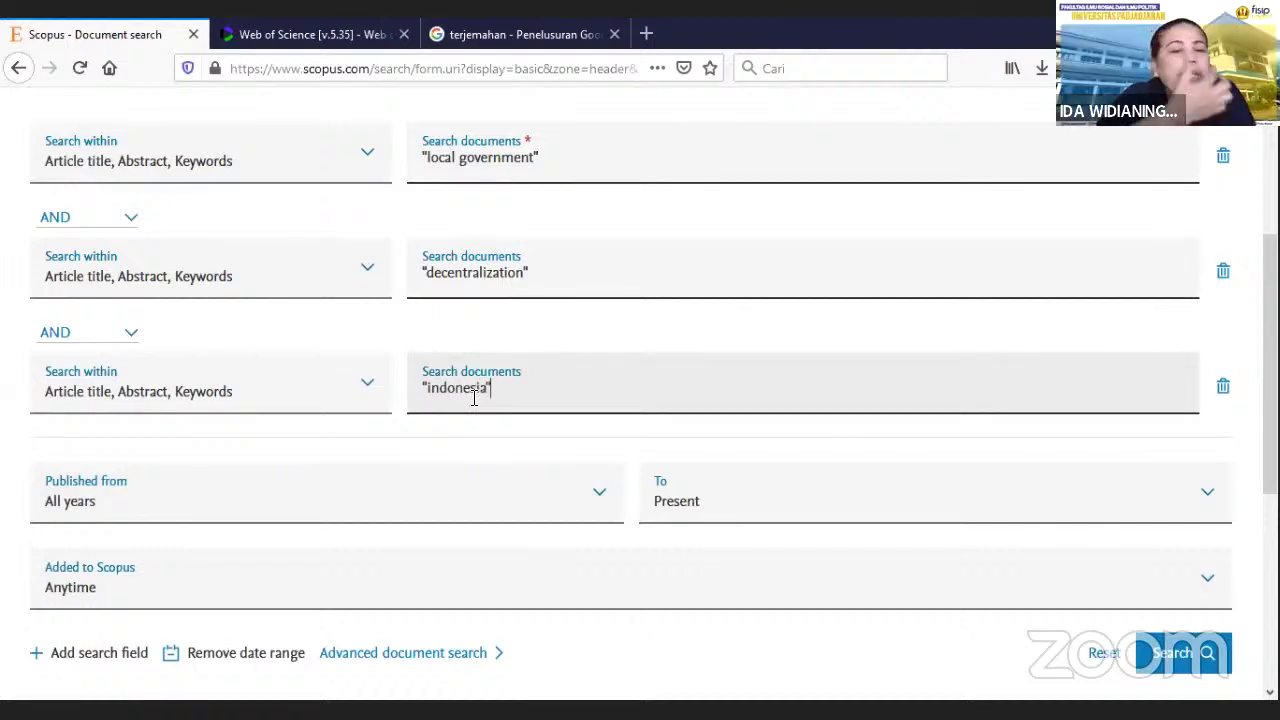
type("\"")
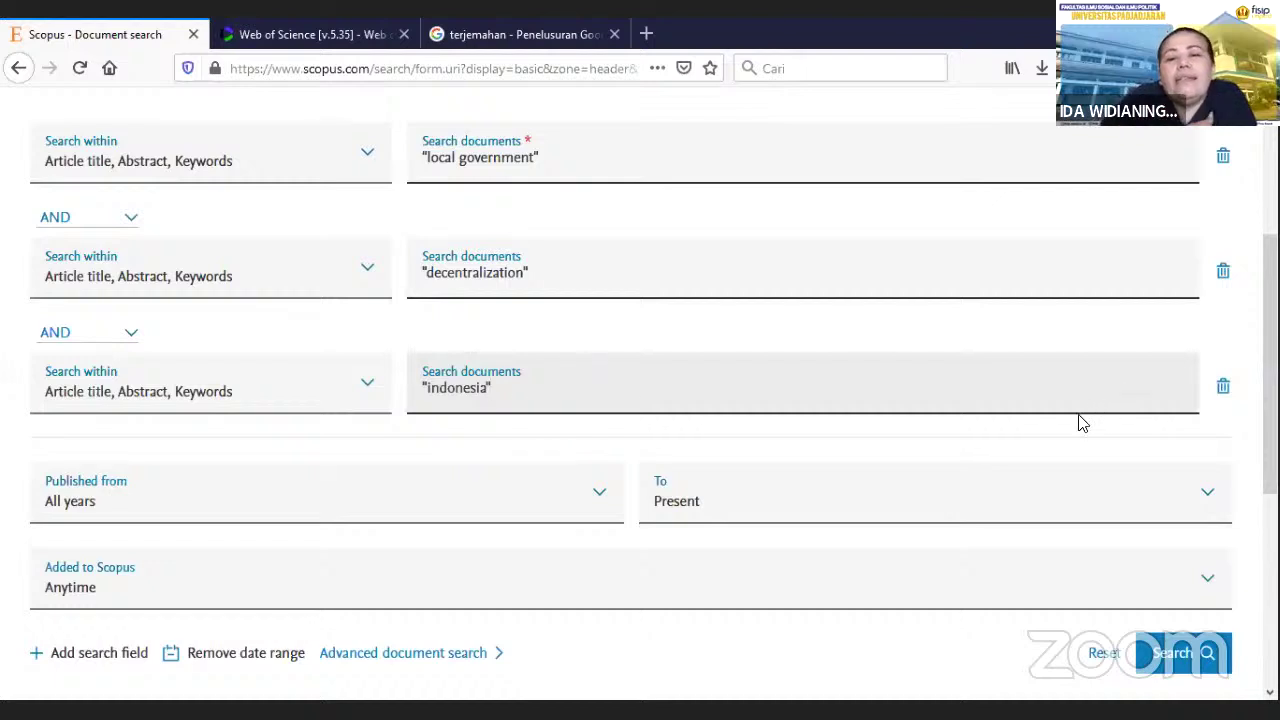
scroll(1080, 423, "up", 2)
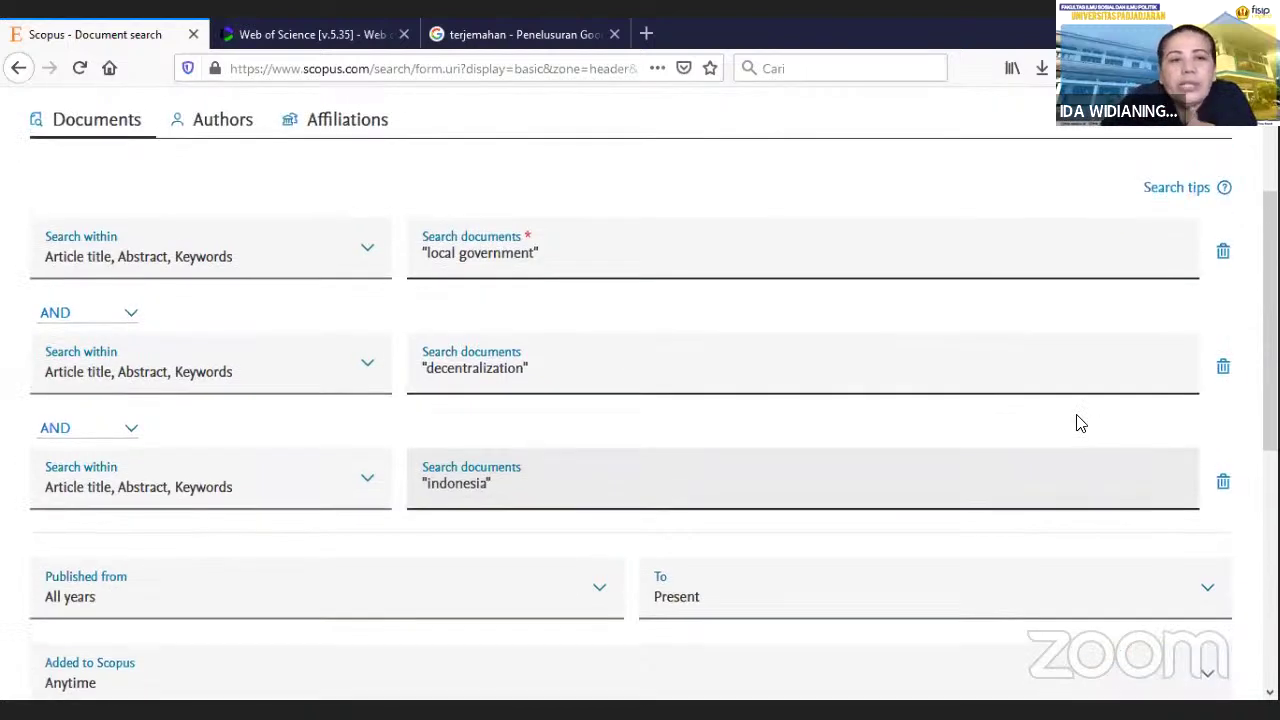
scroll(1075, 428, "down", 4)
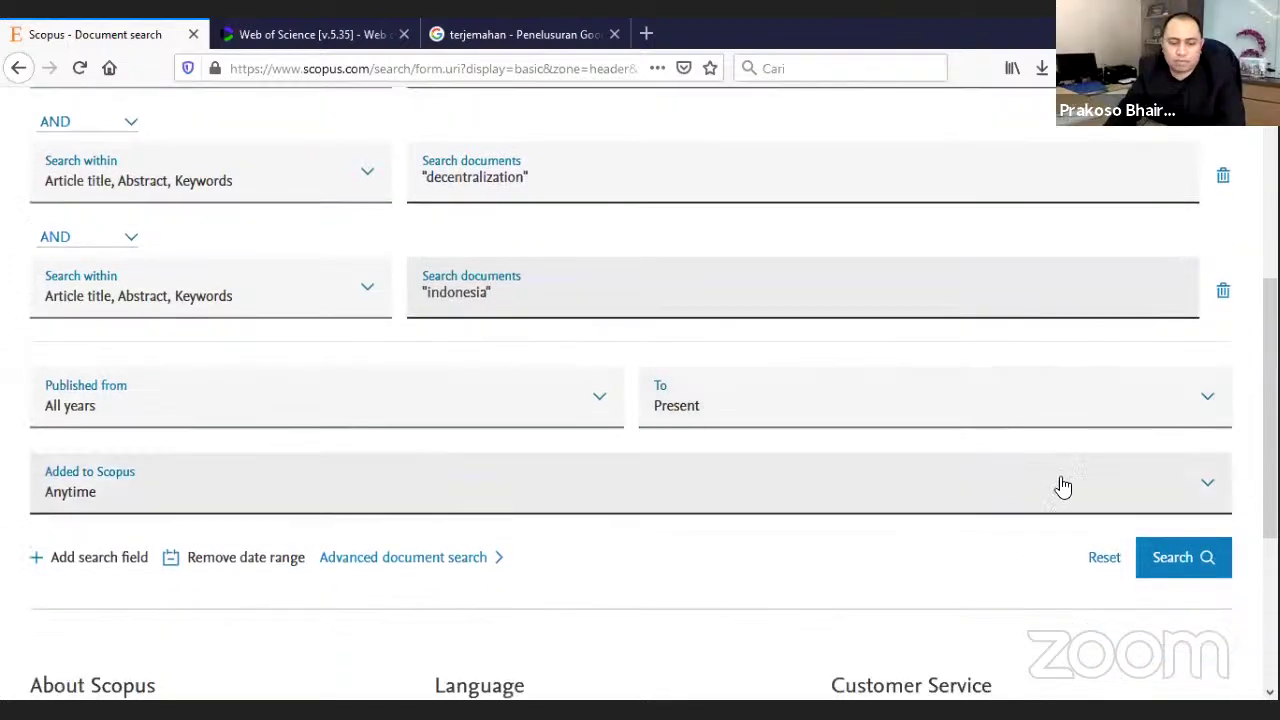
scroll(1039, 512, "up", 4)
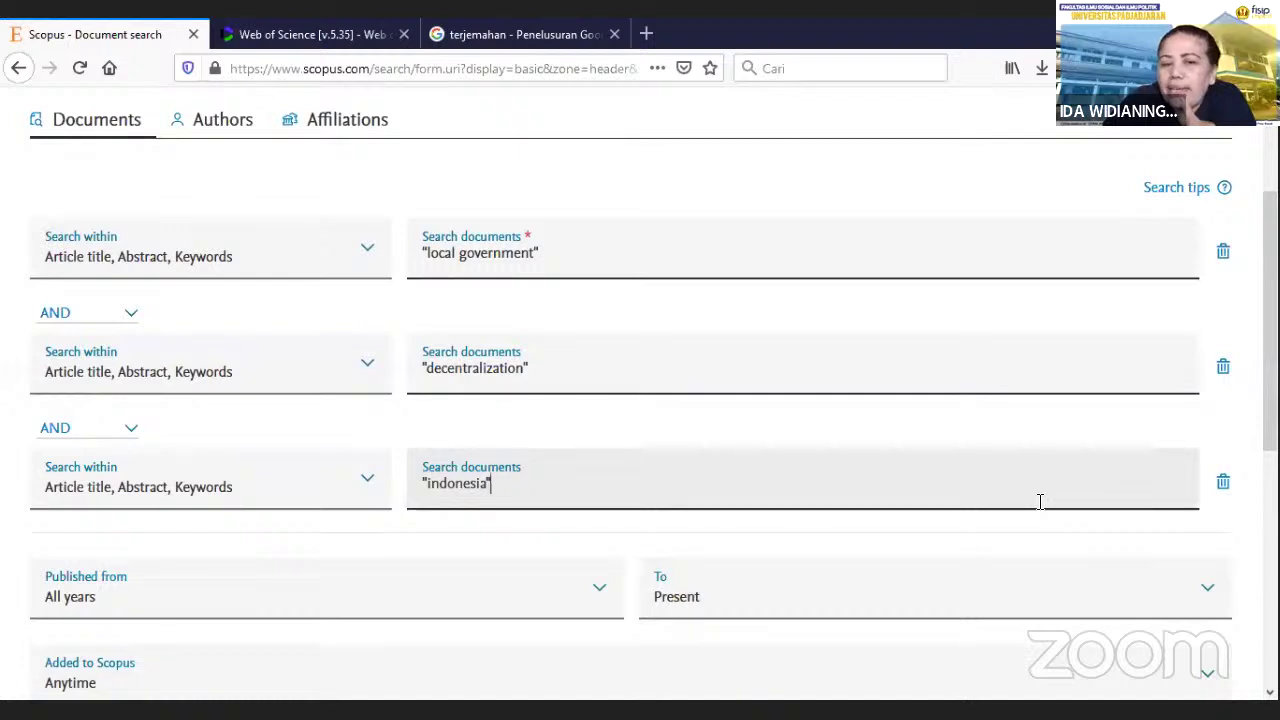
left_click(1040, 501)
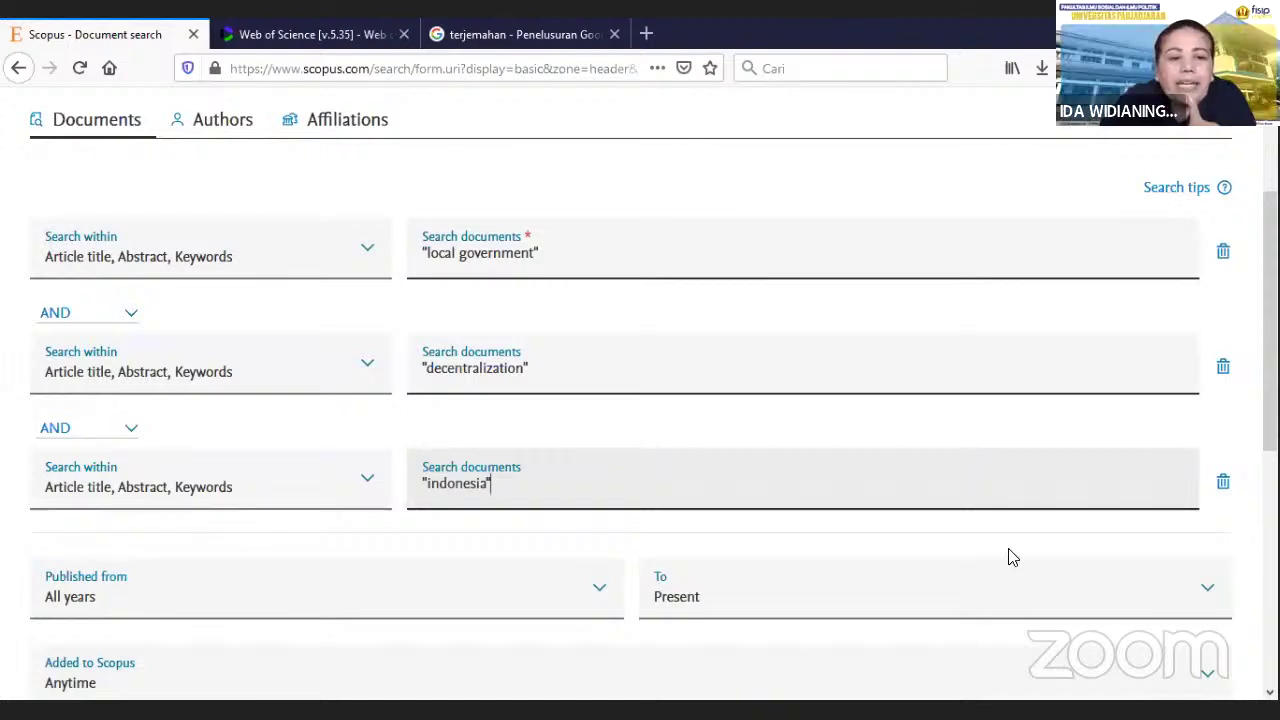
Add a fourth search field combined with AND and enter the term "development planning" in quotation marks.
scroll(991, 557, "down", 2)
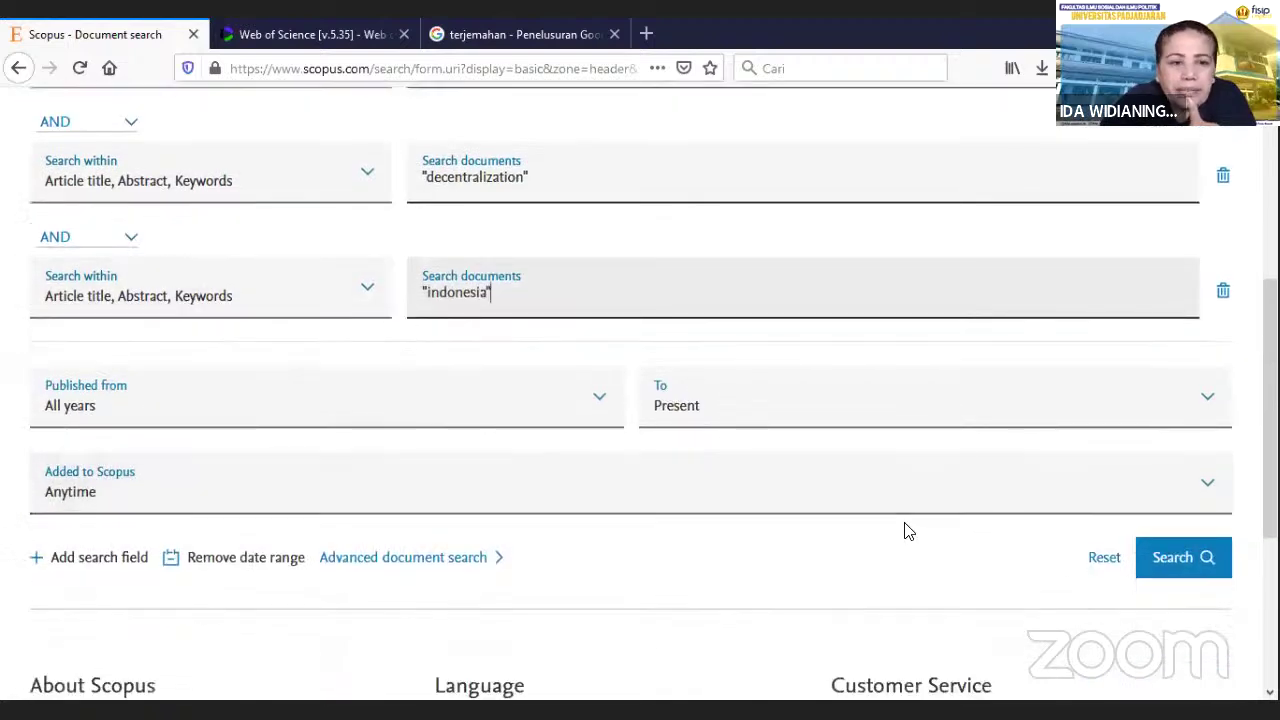
scroll(286, 583, "up", 1)
scroll(286, 577, "down", 1)
left_click(82, 566)
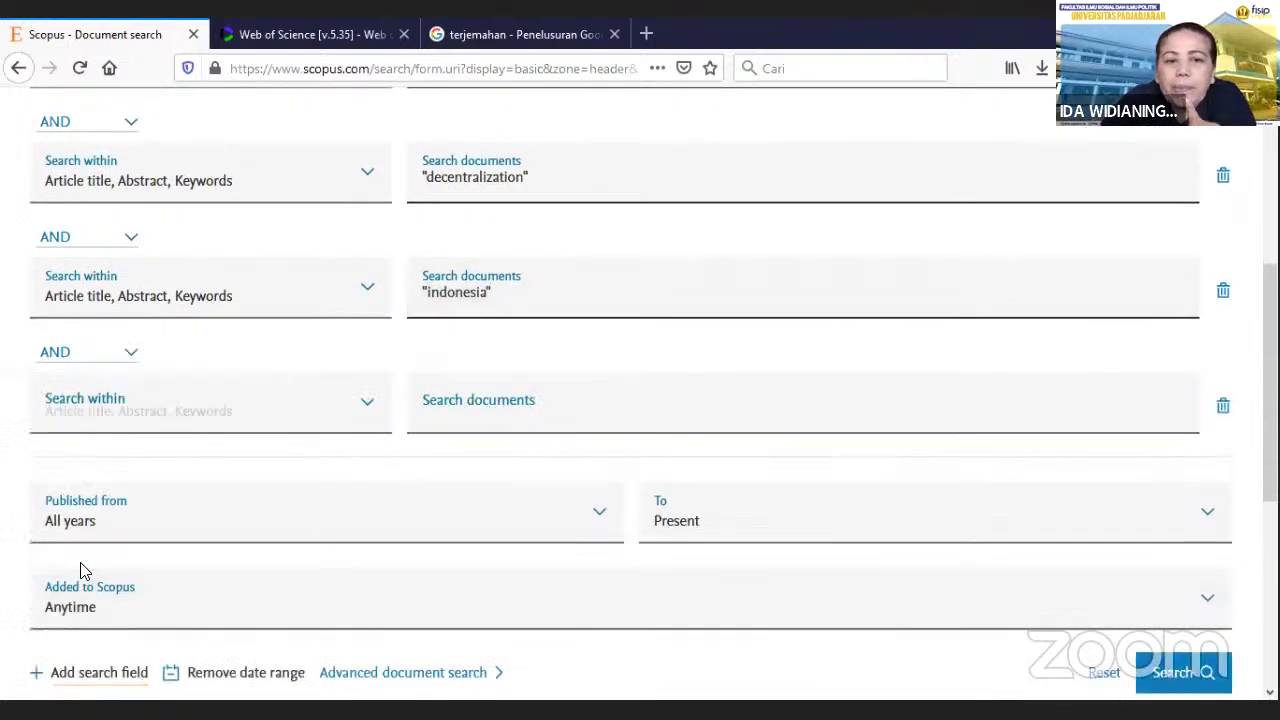
left_click(490, 416)
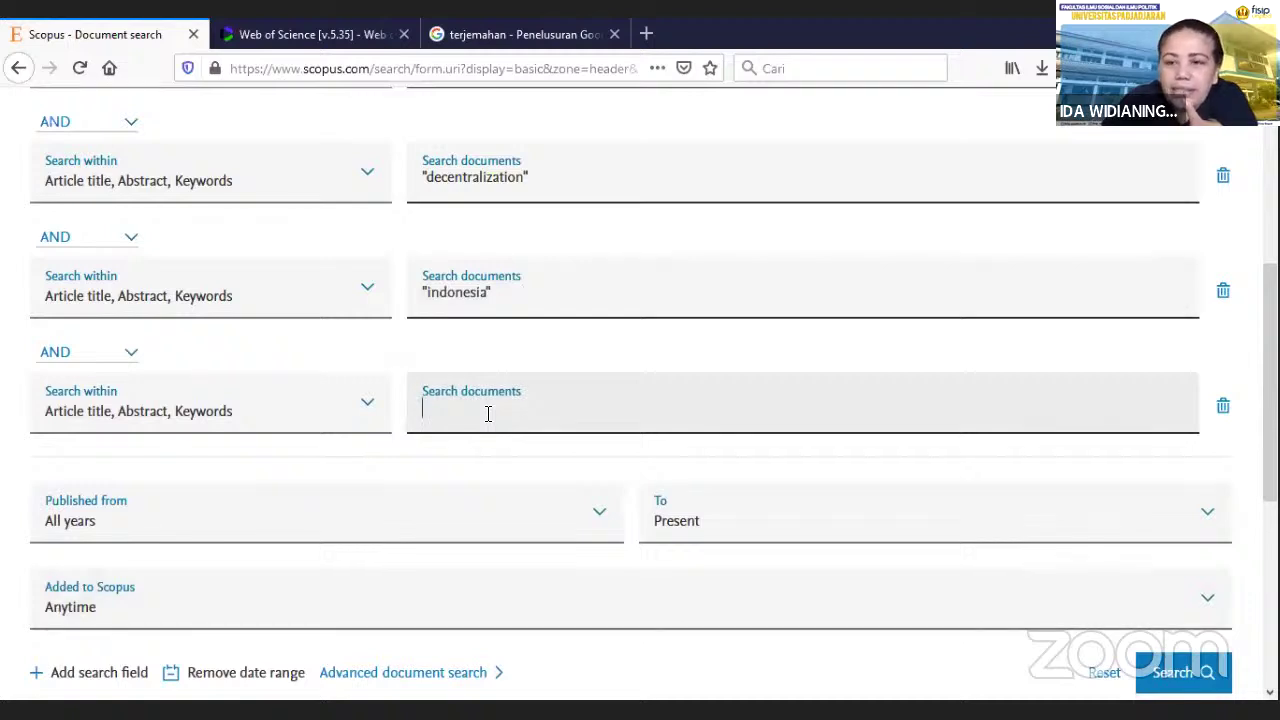
type("\"de")
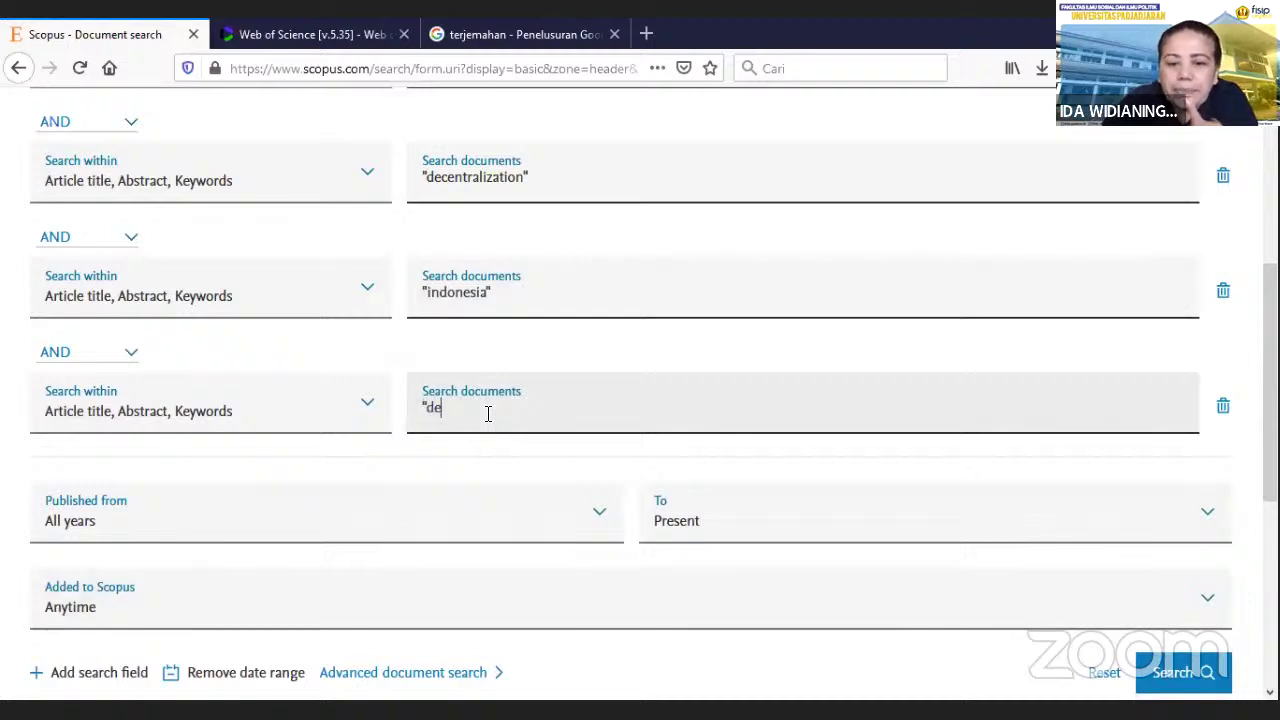
type("velpment")
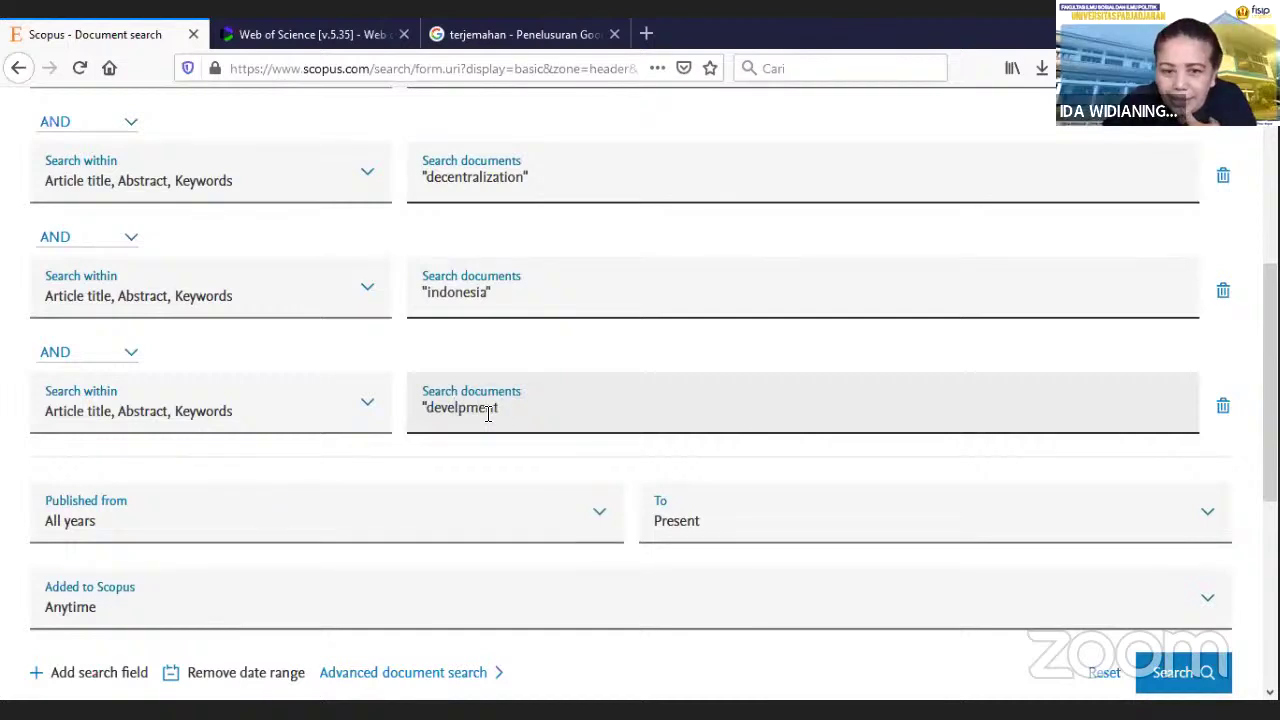
key("Left")
key("Left")
key("Left")
key("Left")
key("Left")
type("o")
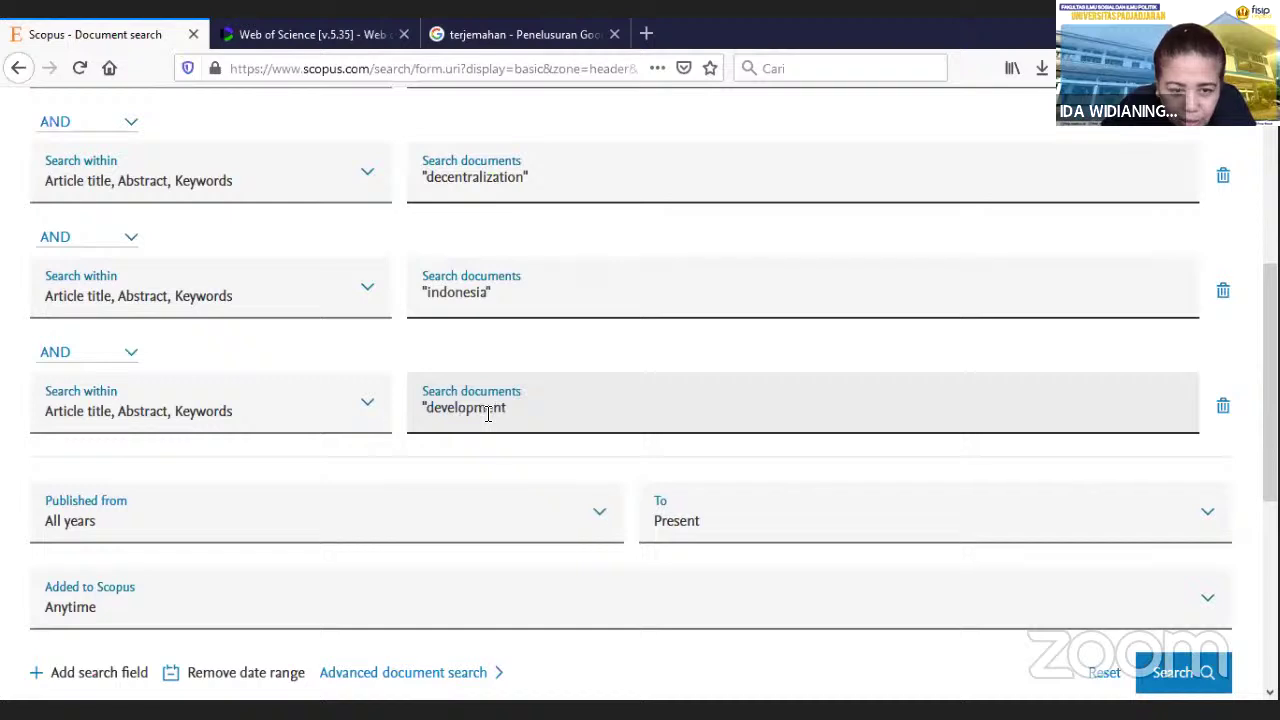
key("Right")
key("Right")
key("Right")
key("Right")
key("Right")
type("p")
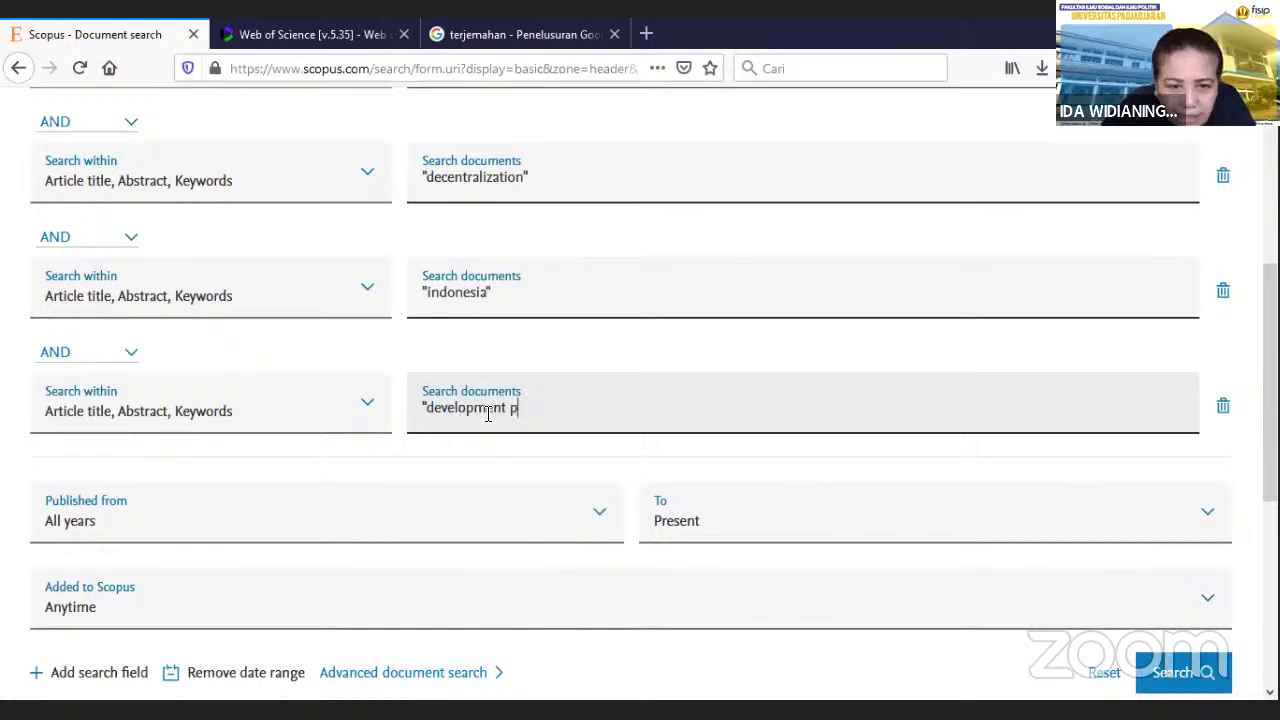
type("lann")
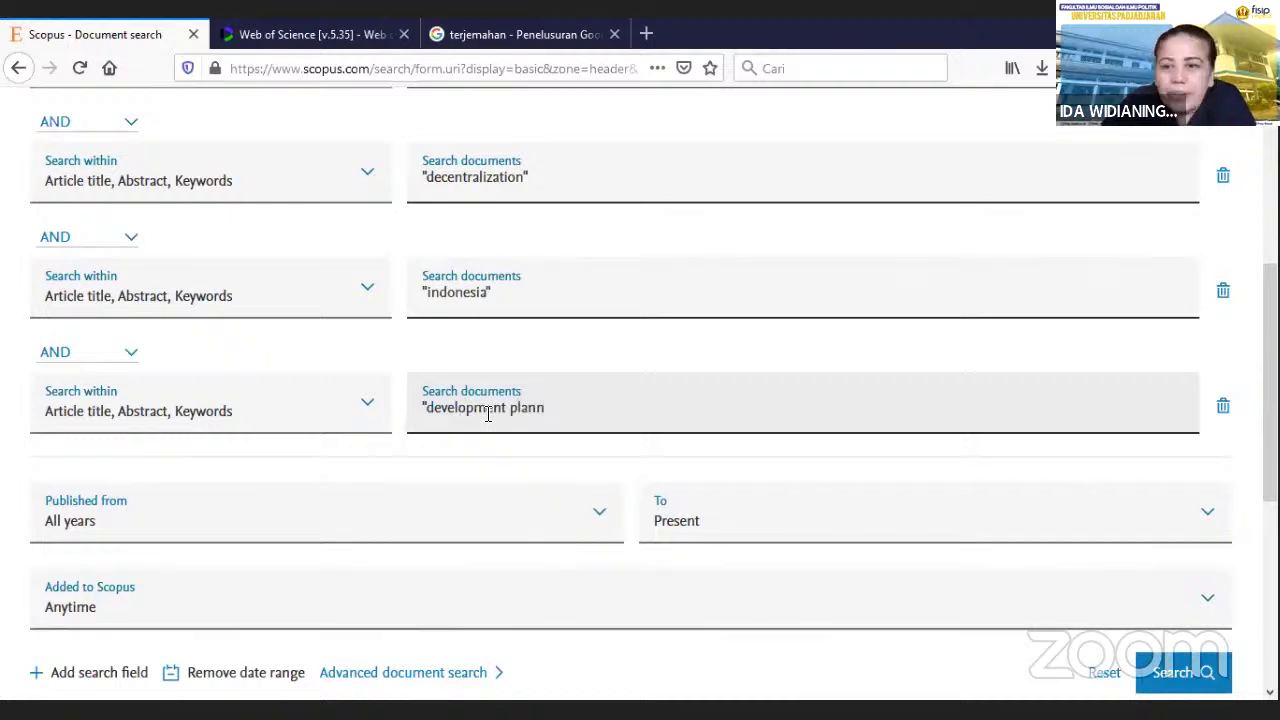
type("ing")
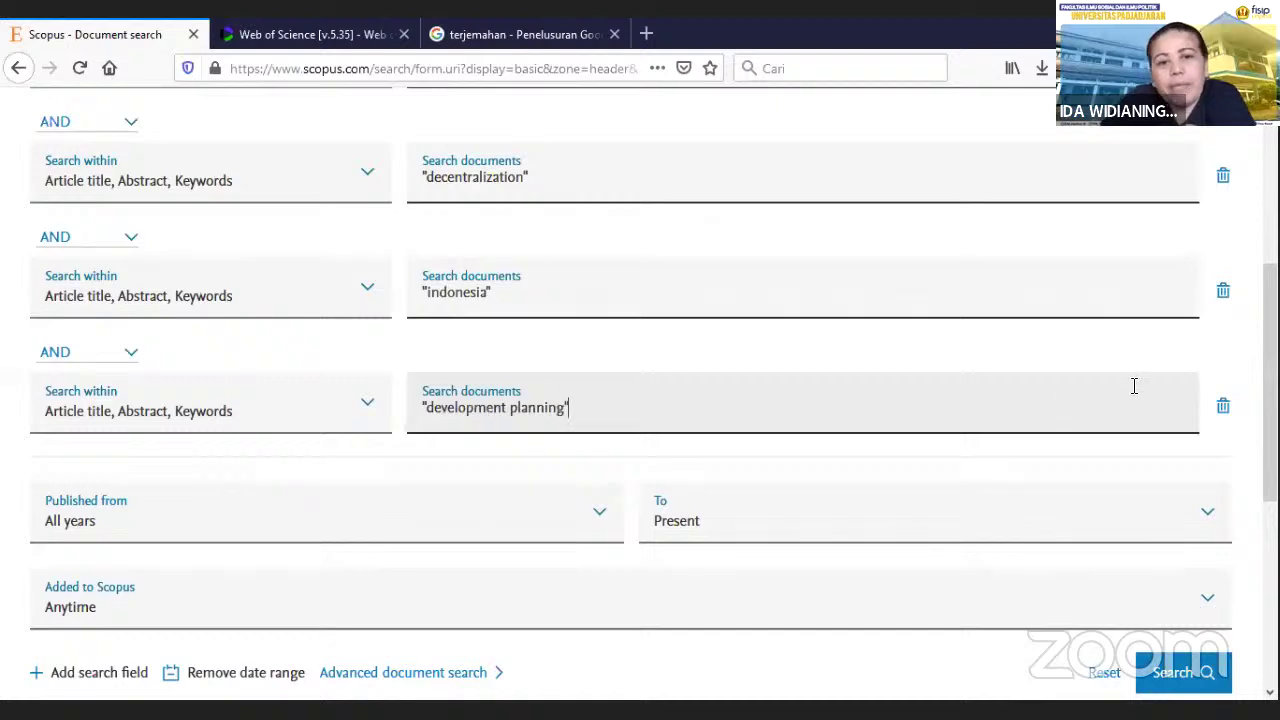
scroll(1060, 472, "up", 2)
scroll(1060, 472, "up", 4)
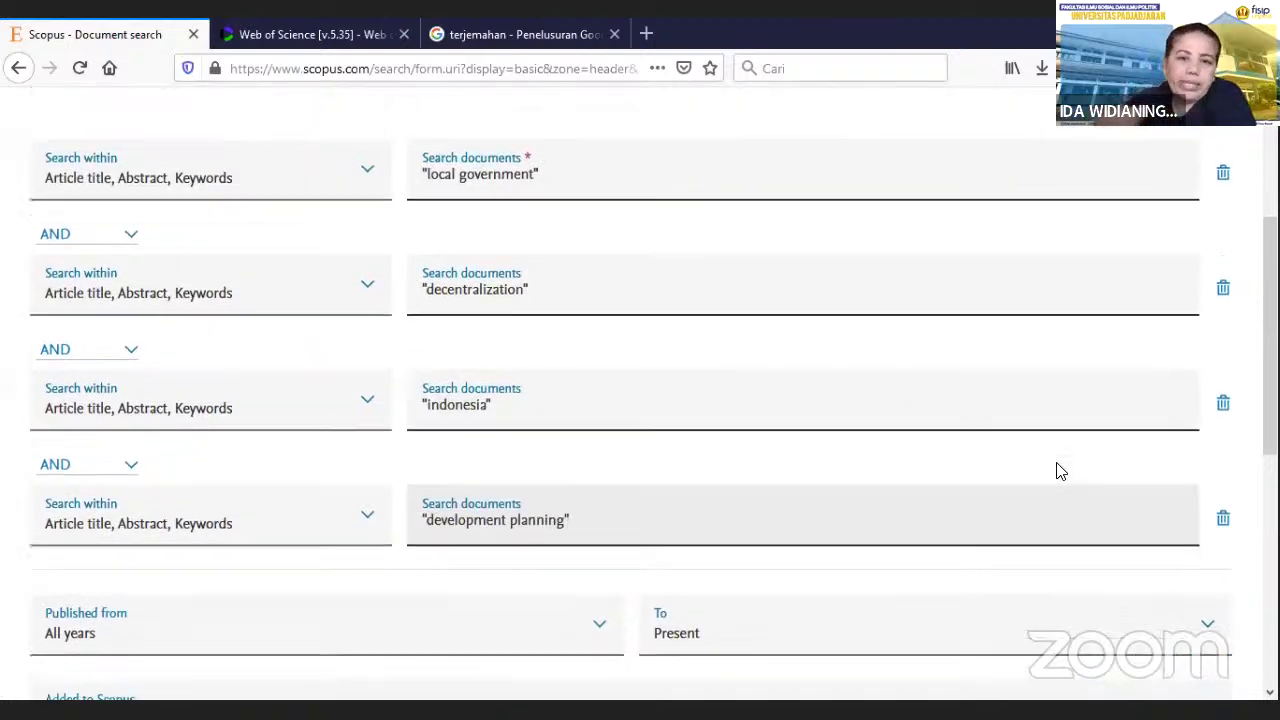
scroll(1058, 464, "down", 3)
scroll(1058, 464, "down", 2)
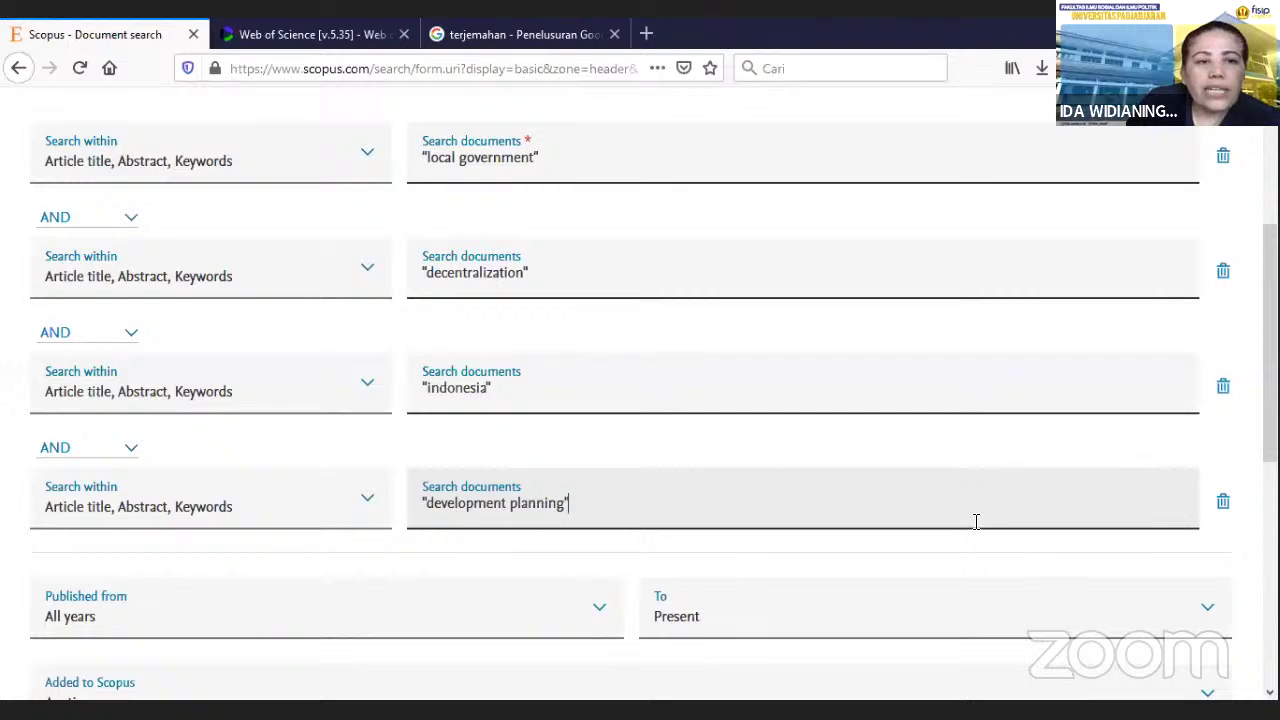
Run the document search combining "local government", "decentralization", "indonesia" and "development planning" for all years.
scroll(972, 524, "up", 1)
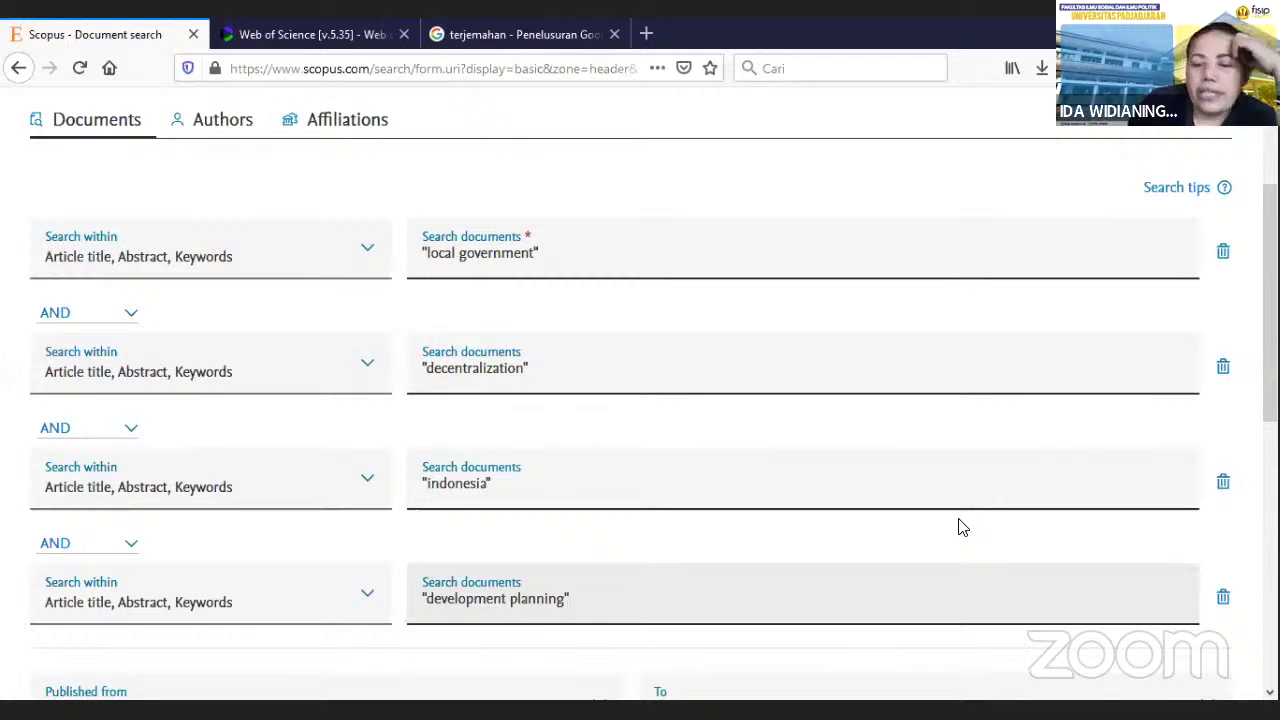
scroll(958, 527, "down", 1)
scroll(961, 519, "down", 3)
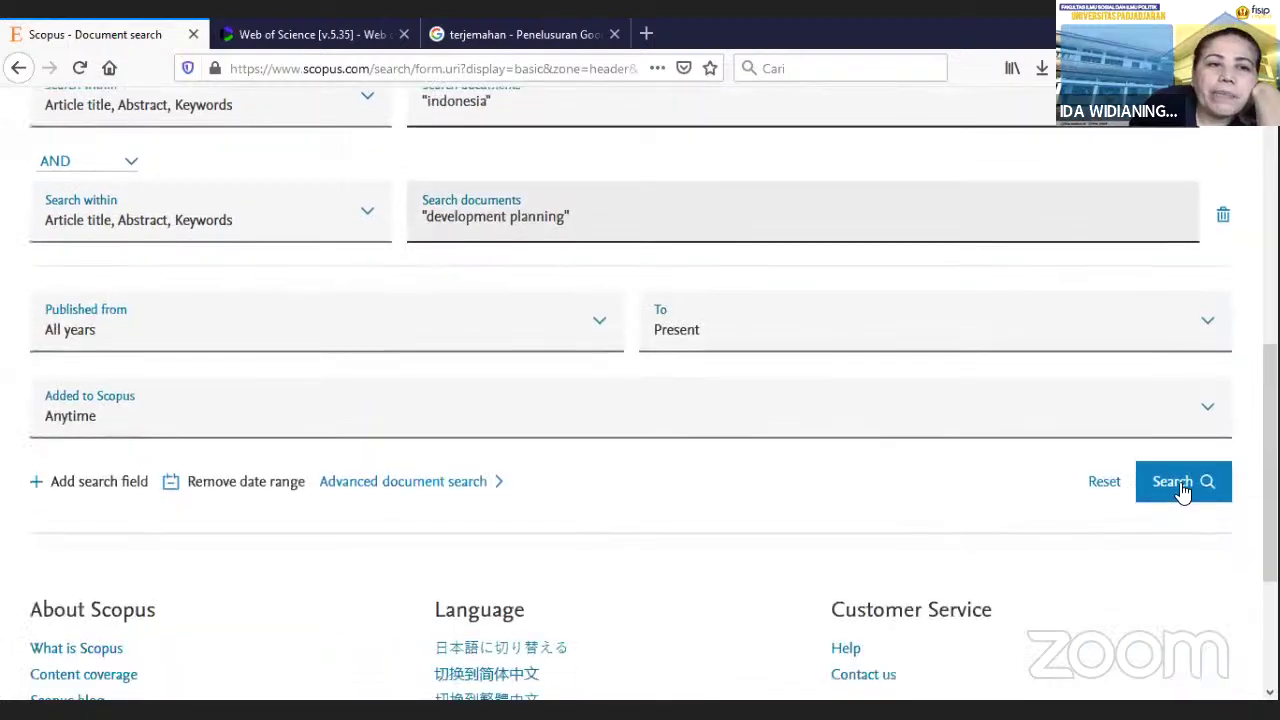
left_click(1189, 487)
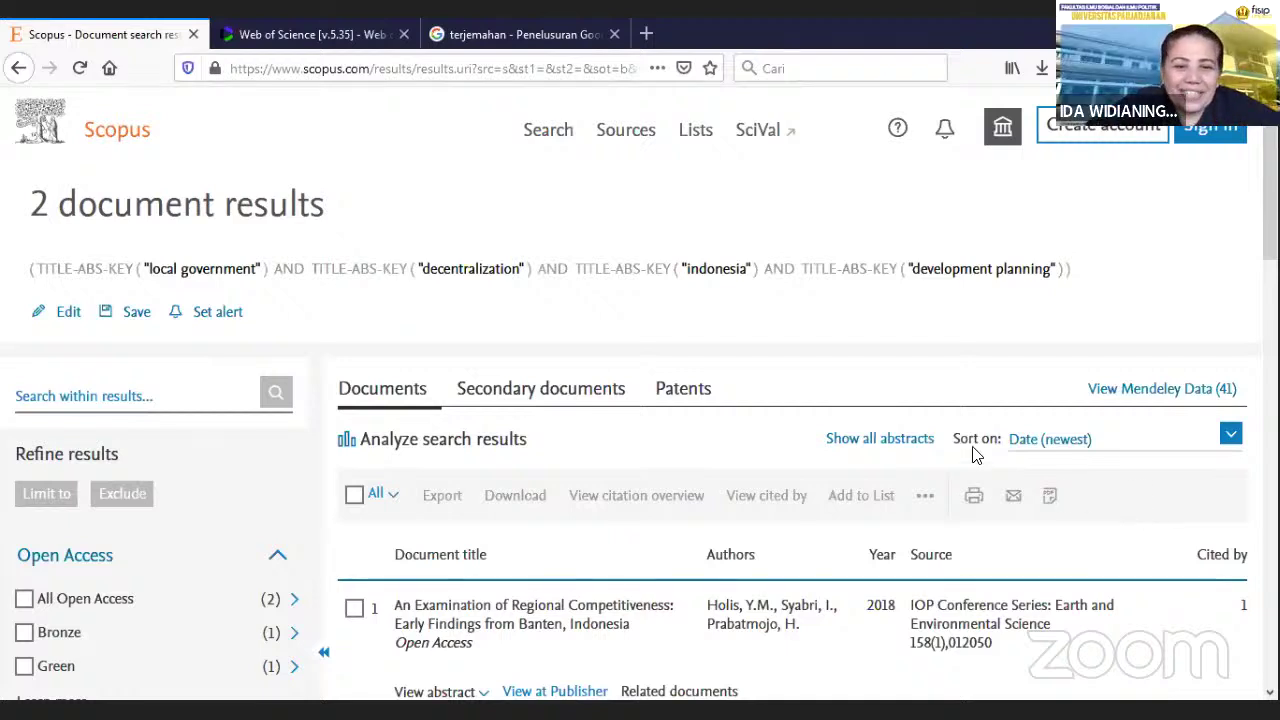
Edit the query to remove the "indonesia" field, rerun the search and look over the document results.
left_click(70, 313)
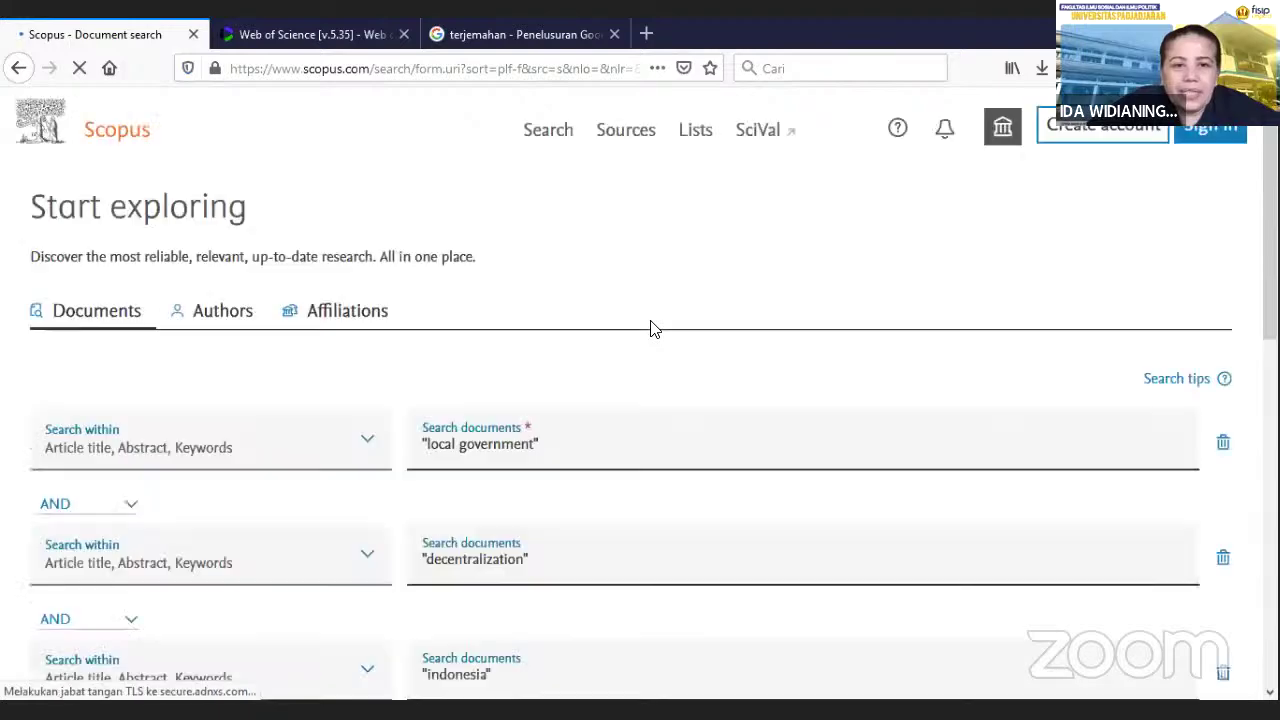
scroll(651, 328, "down", 4)
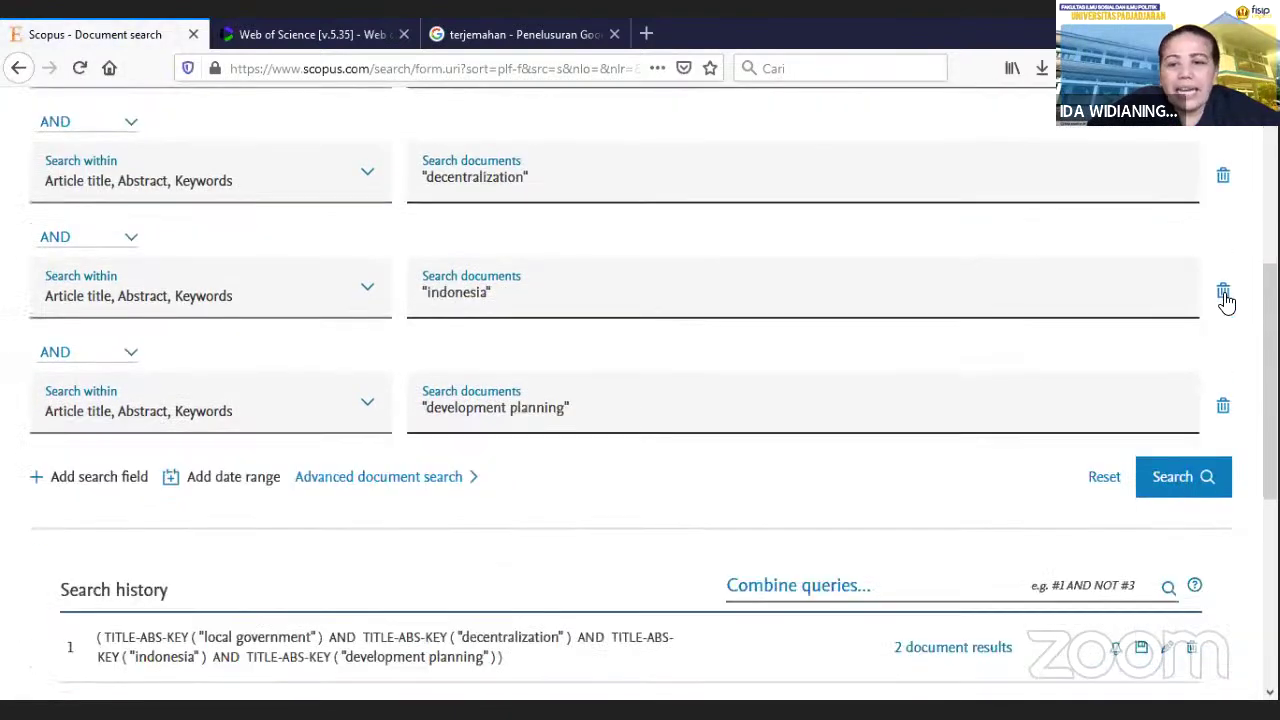
left_click(1223, 292)
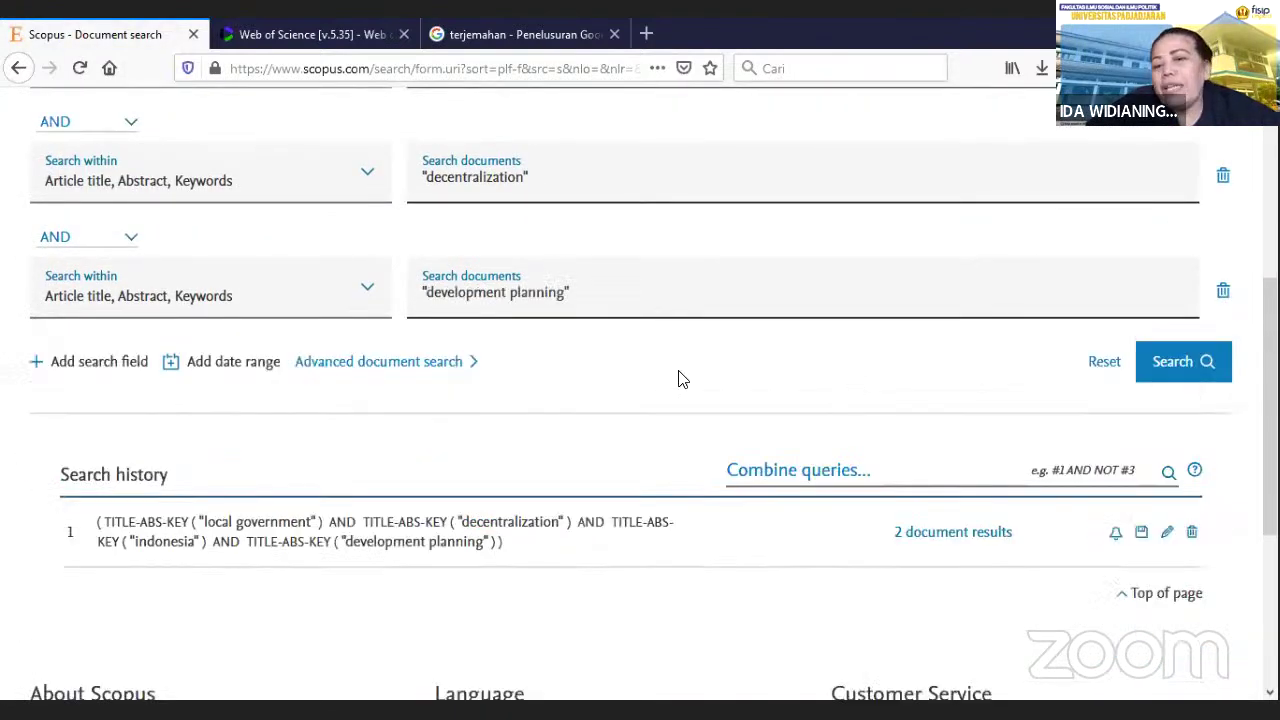
scroll(677, 378, "up", 2)
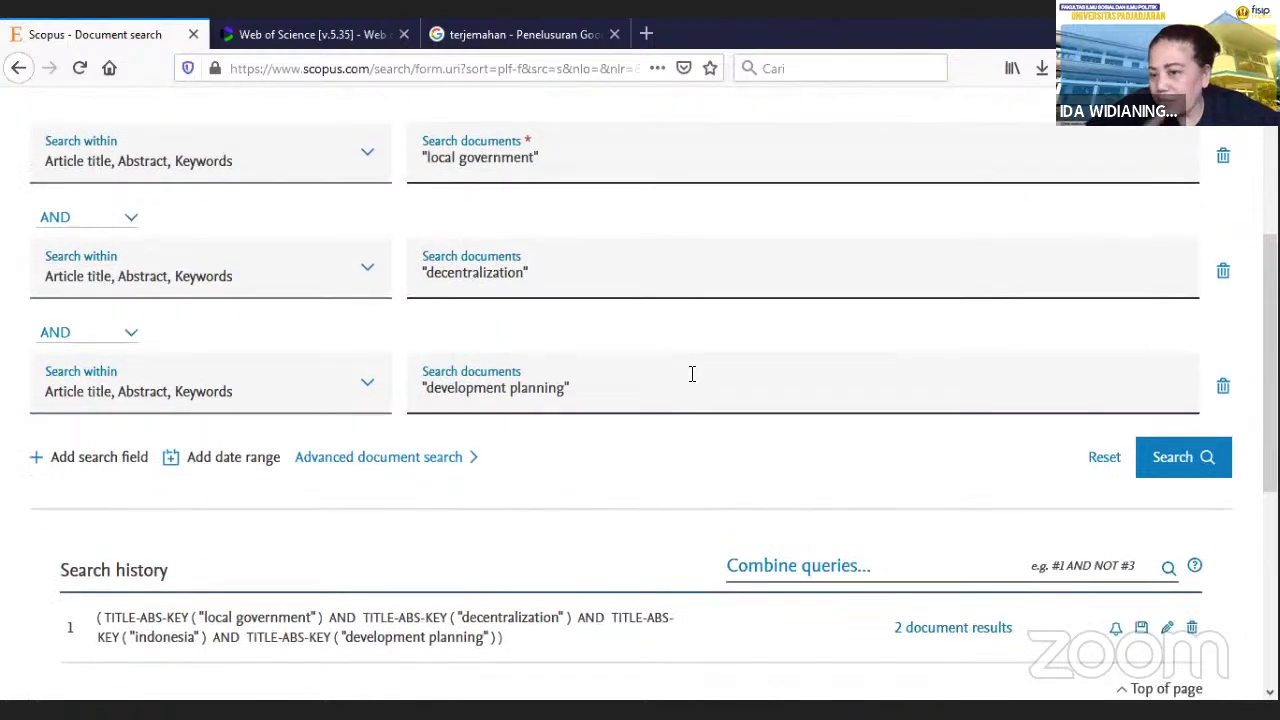
left_click(1204, 461)
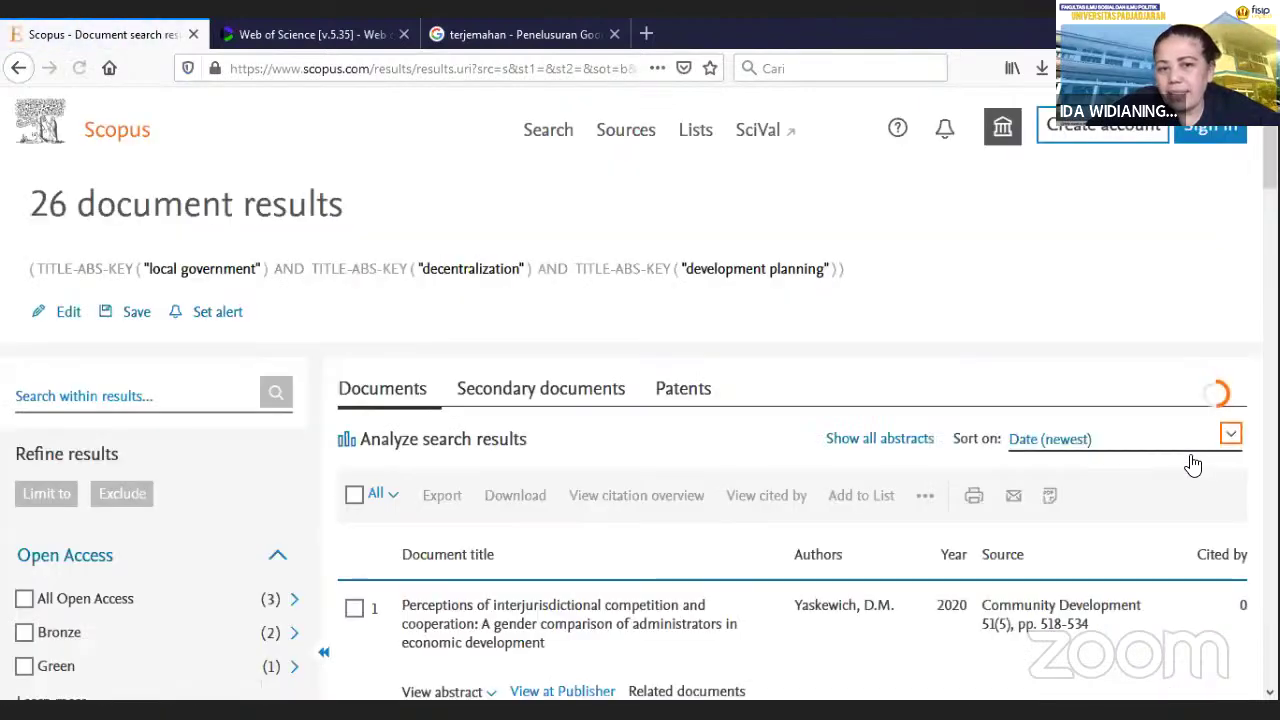
scroll(849, 363, "down", 3)
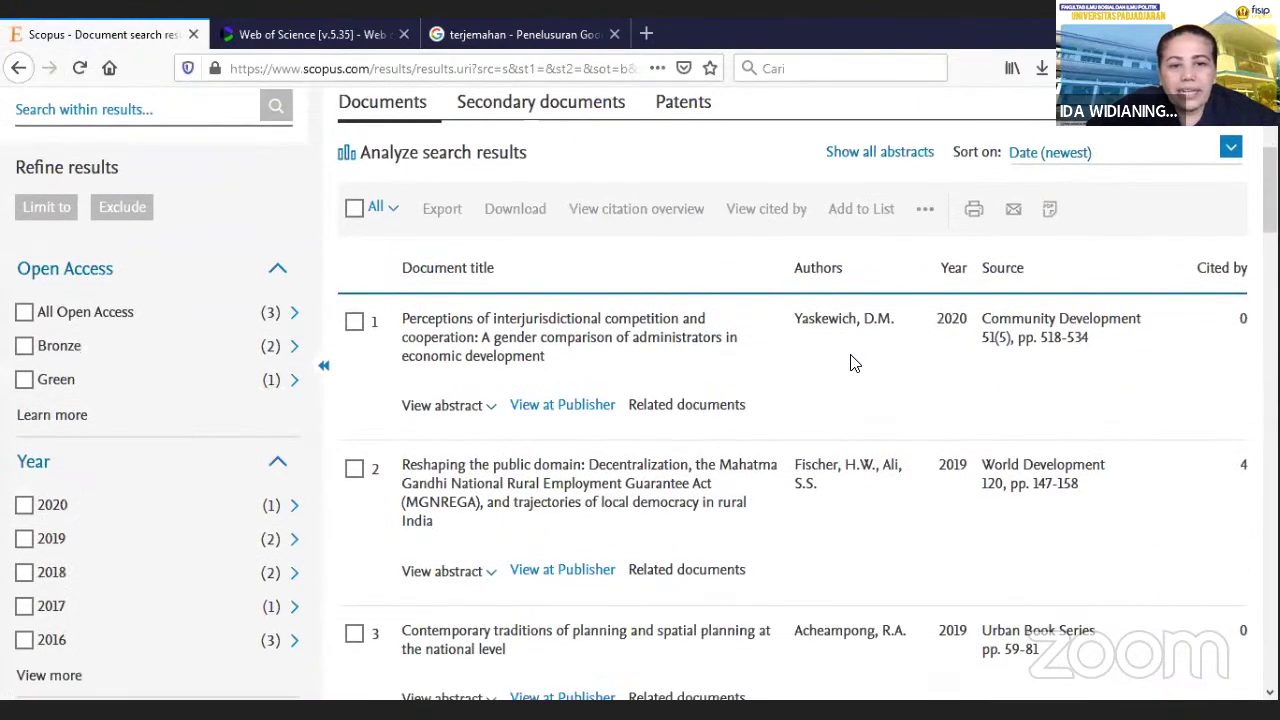
scroll(850, 363, "up", 2)
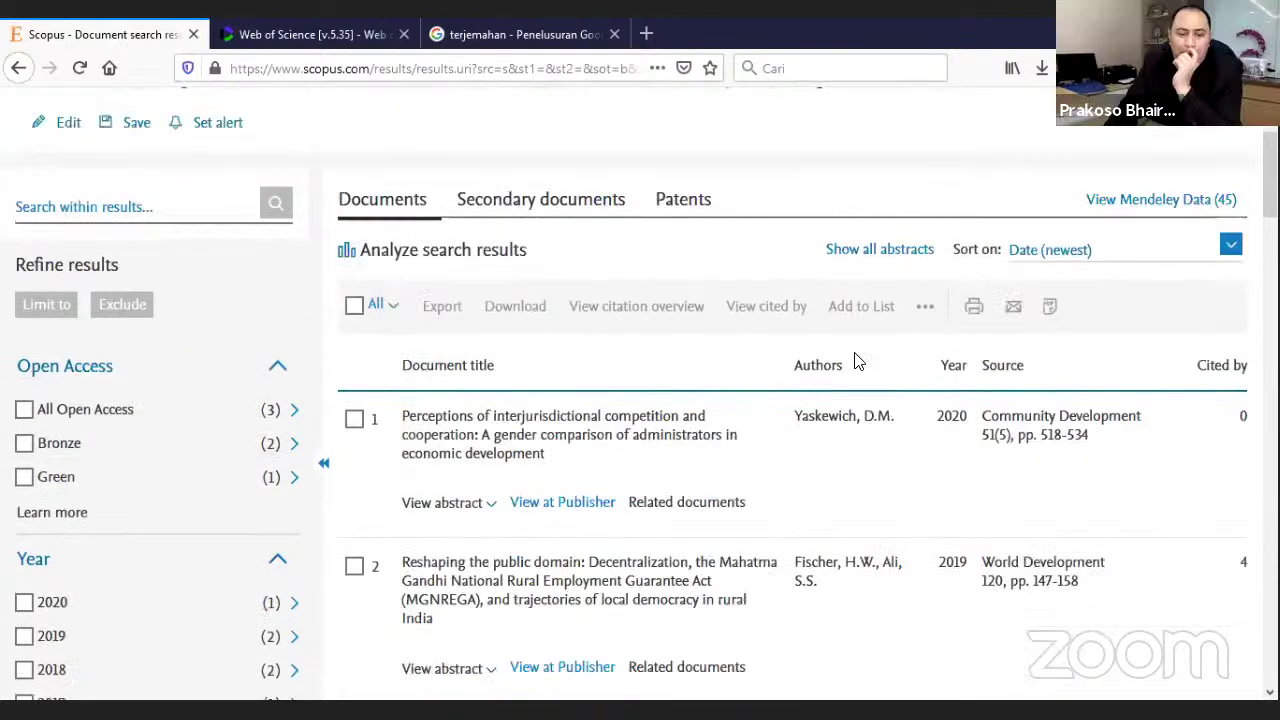
scroll(855, 362, "up", 1)
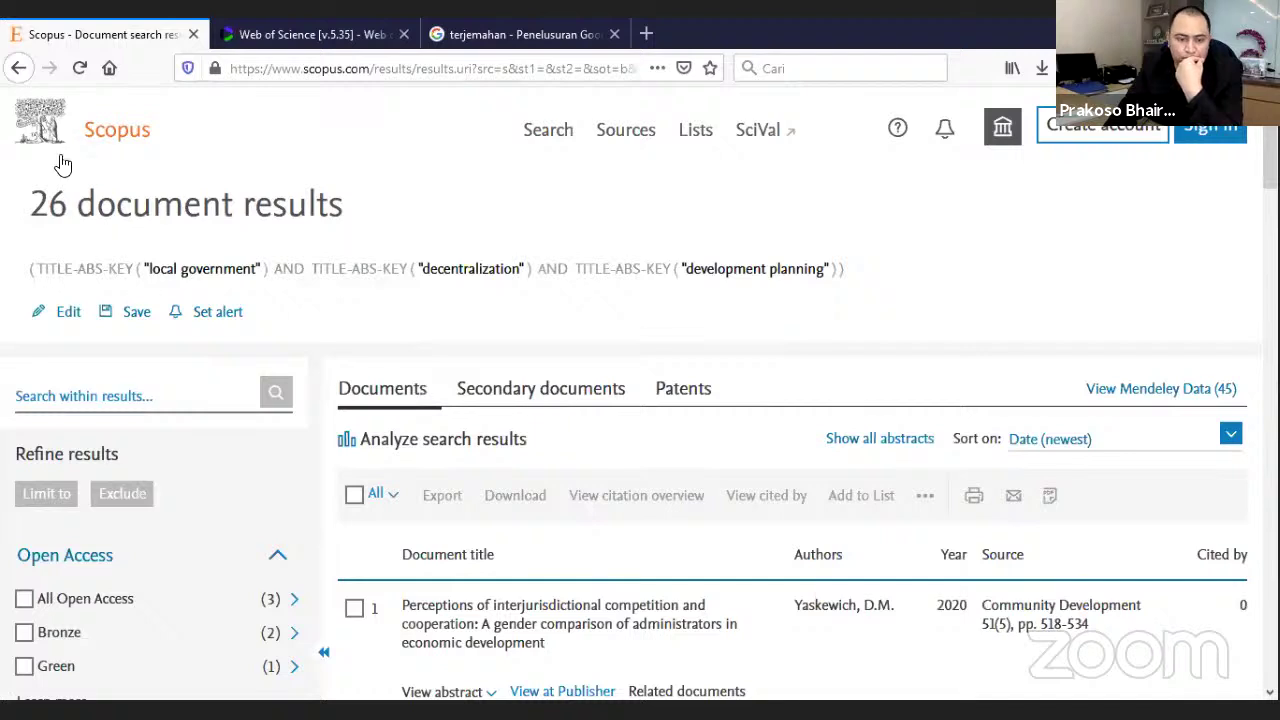
Edit the query to remove the "local government" field, rerun the search and look over the results.
left_click(70, 311)
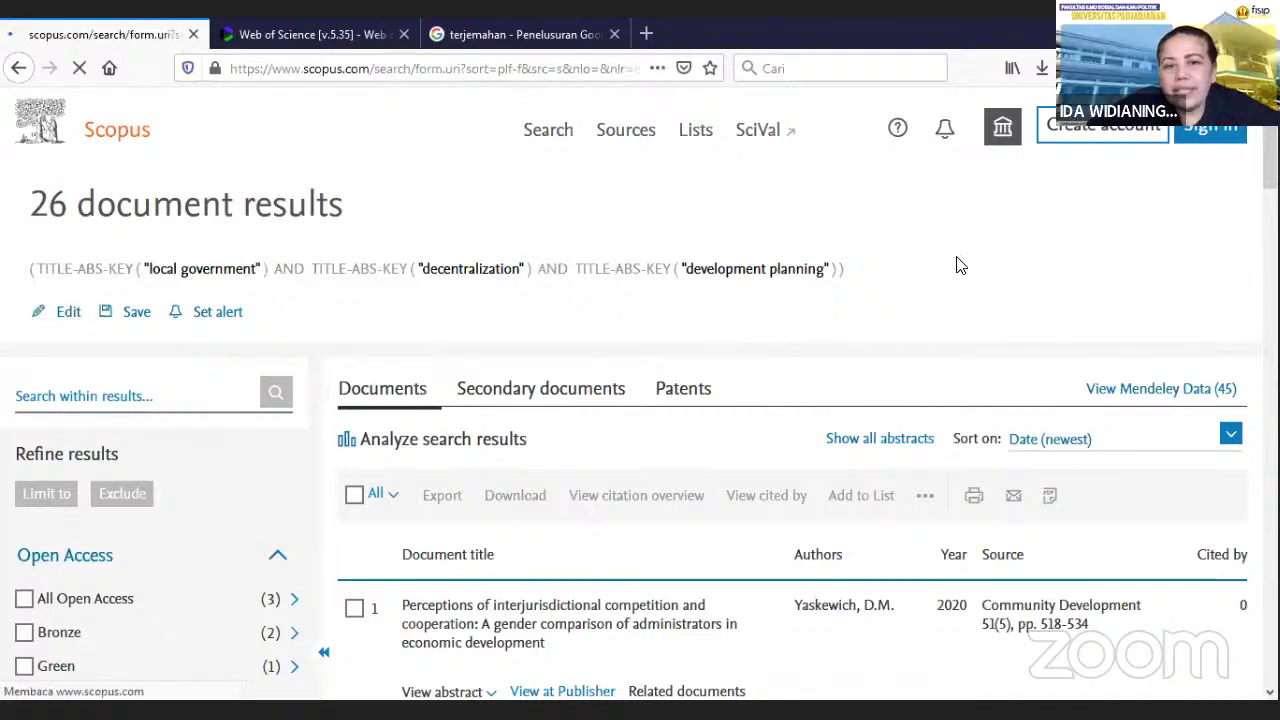
scroll(934, 350, "down", 2)
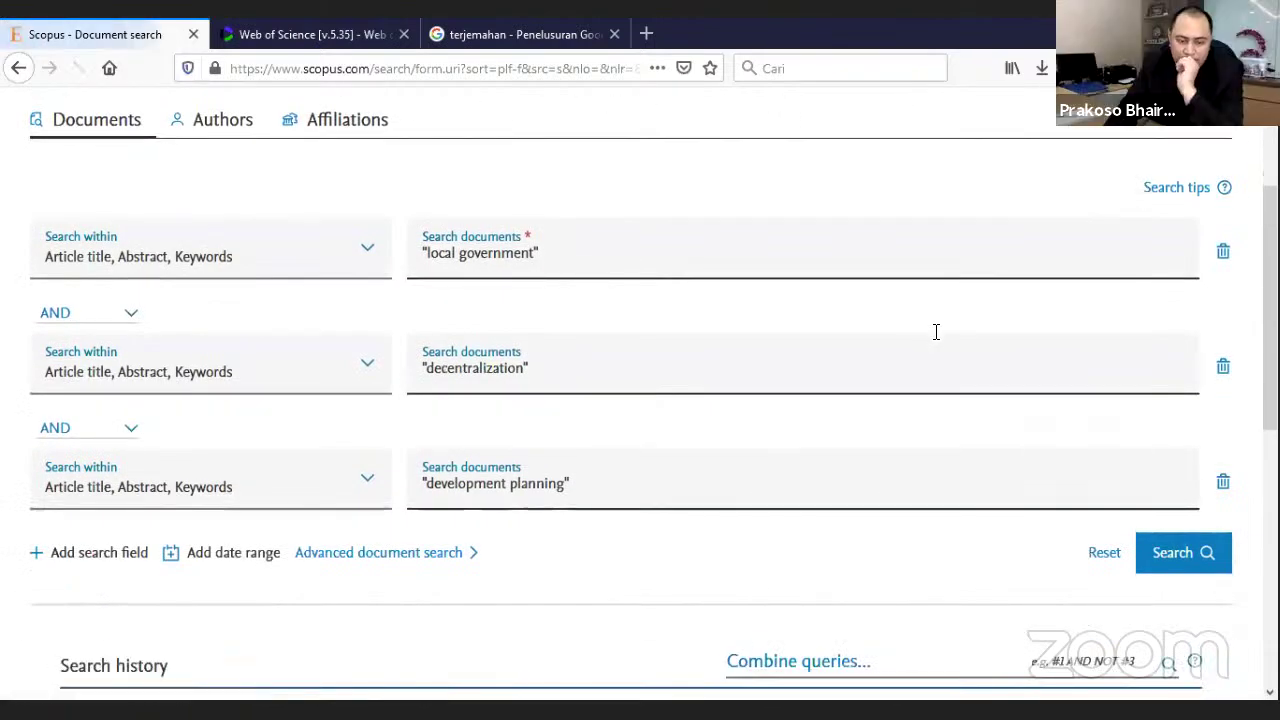
scroll(934, 343, "down", 1)
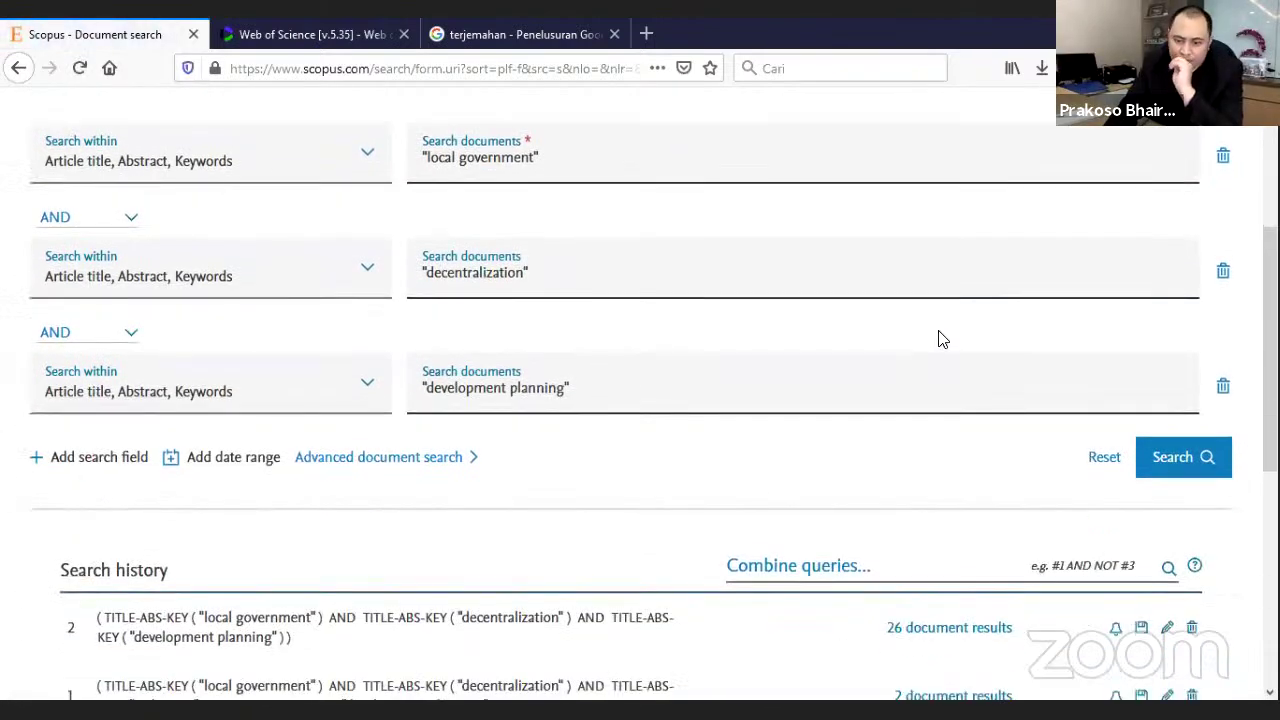
scroll(1096, 435, "up", 2)
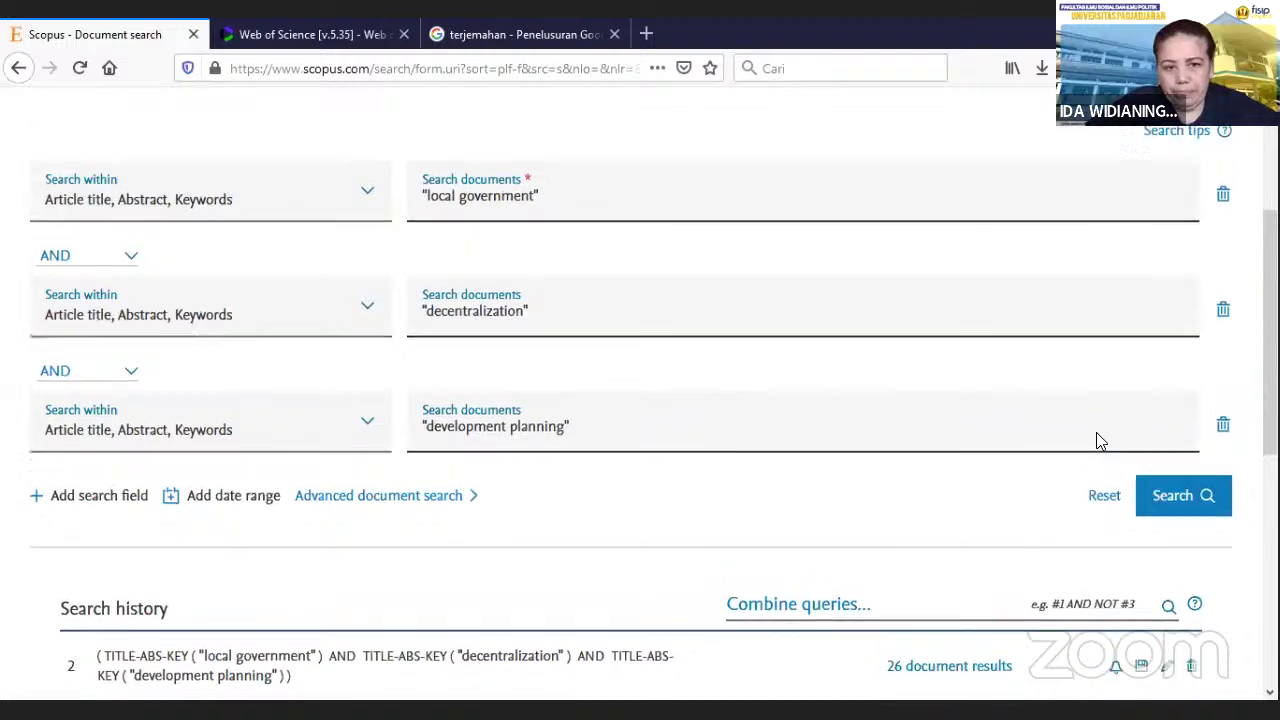
left_click(1222, 252)
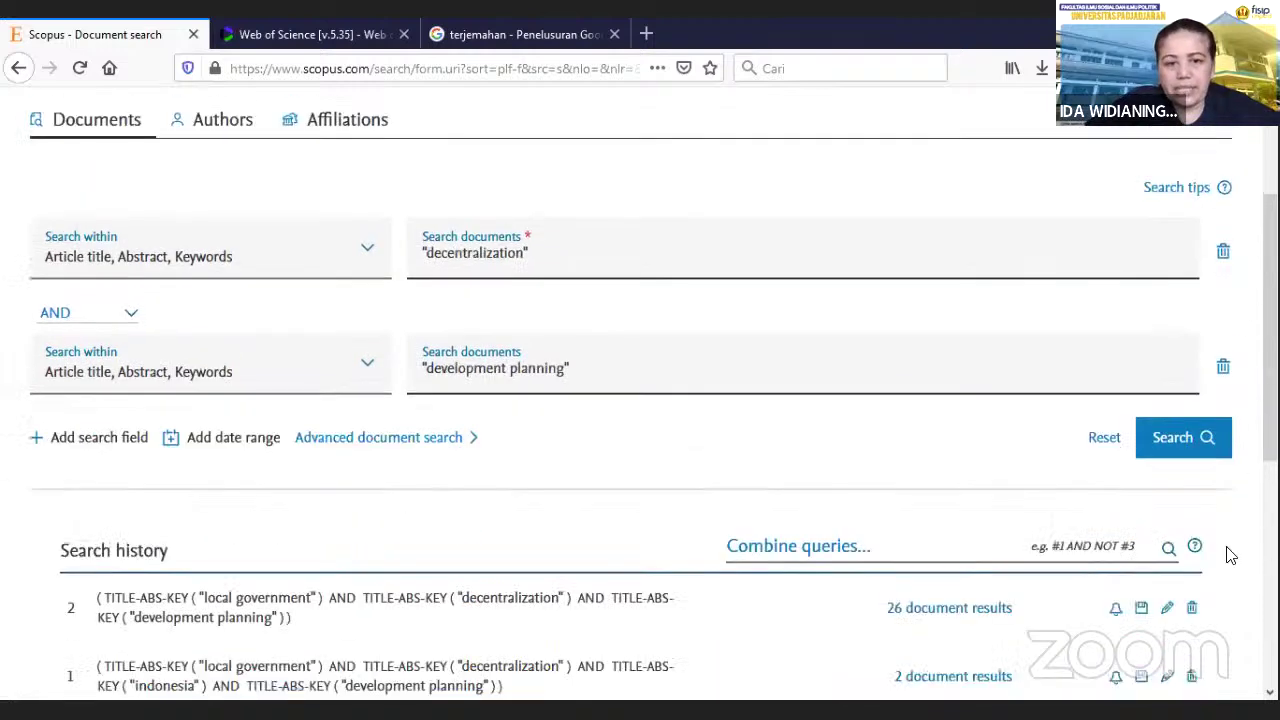
left_click(1202, 438)
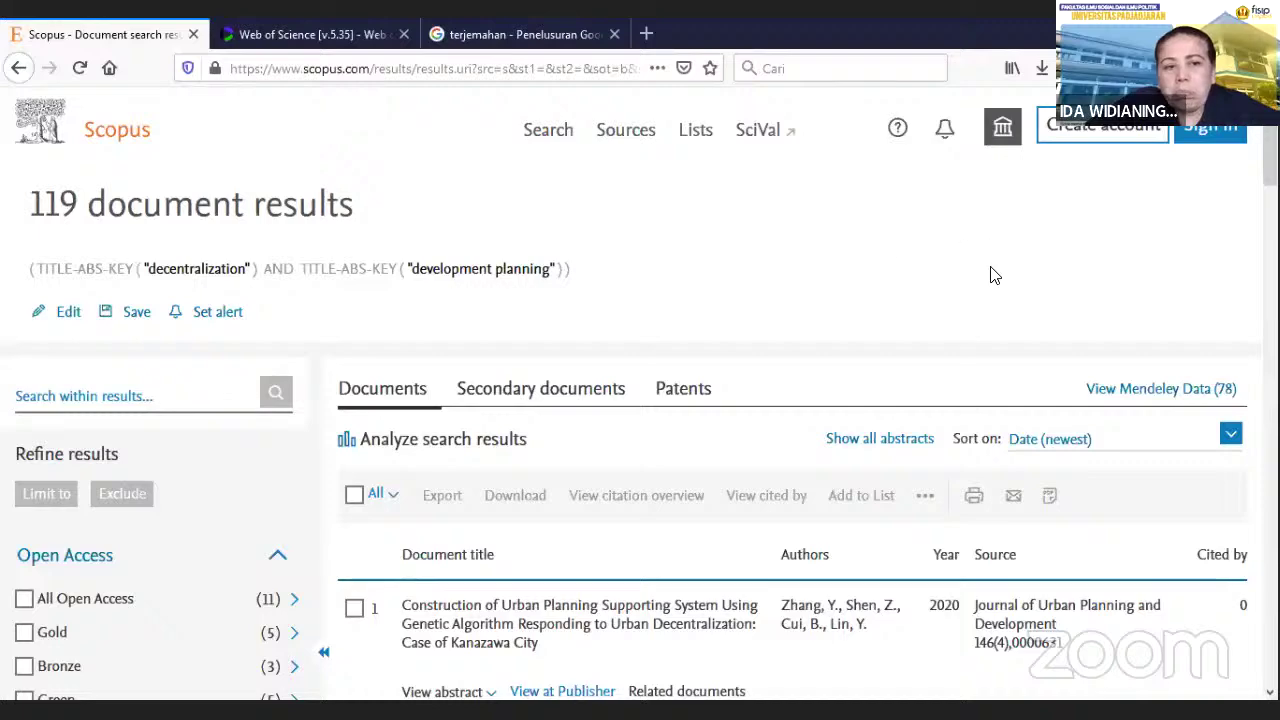
scroll(993, 275, "down", 2)
scroll(990, 285, "up", 2)
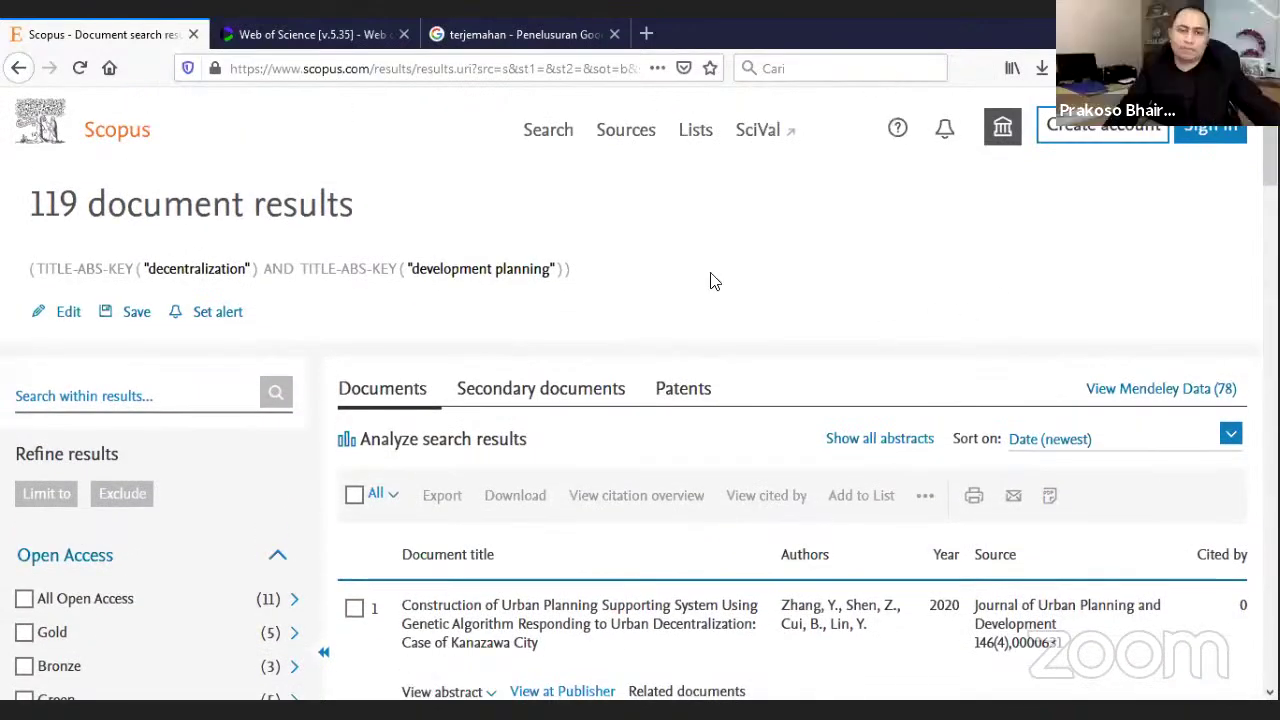
Reopen the query for editing and look through the operators available between the two search terms, keeping AND.
left_click(70, 313)
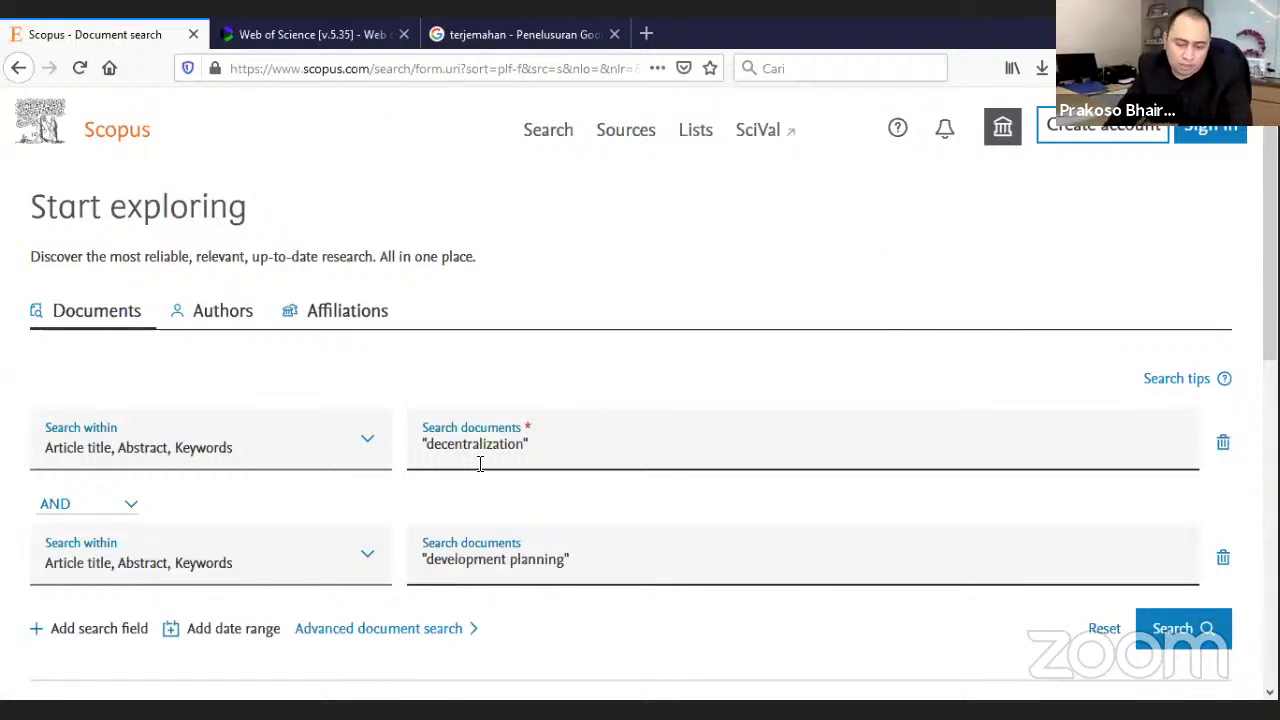
left_click(129, 510)
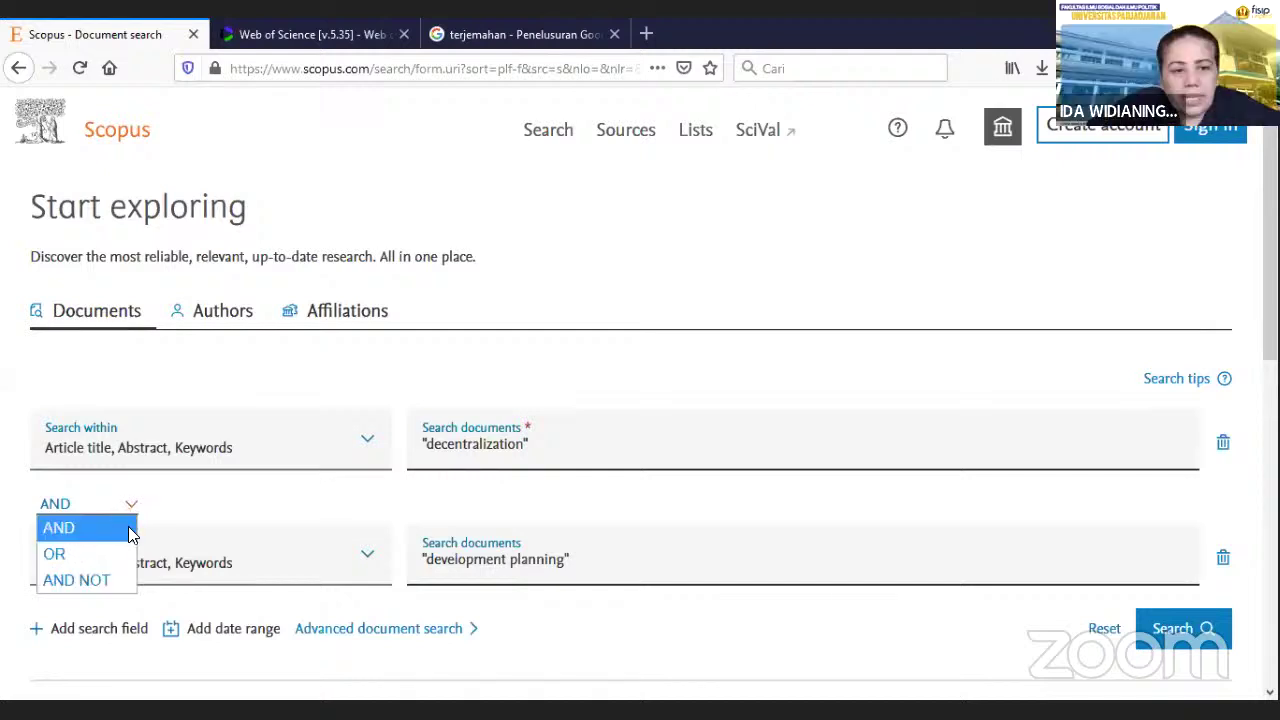
left_click(556, 387)
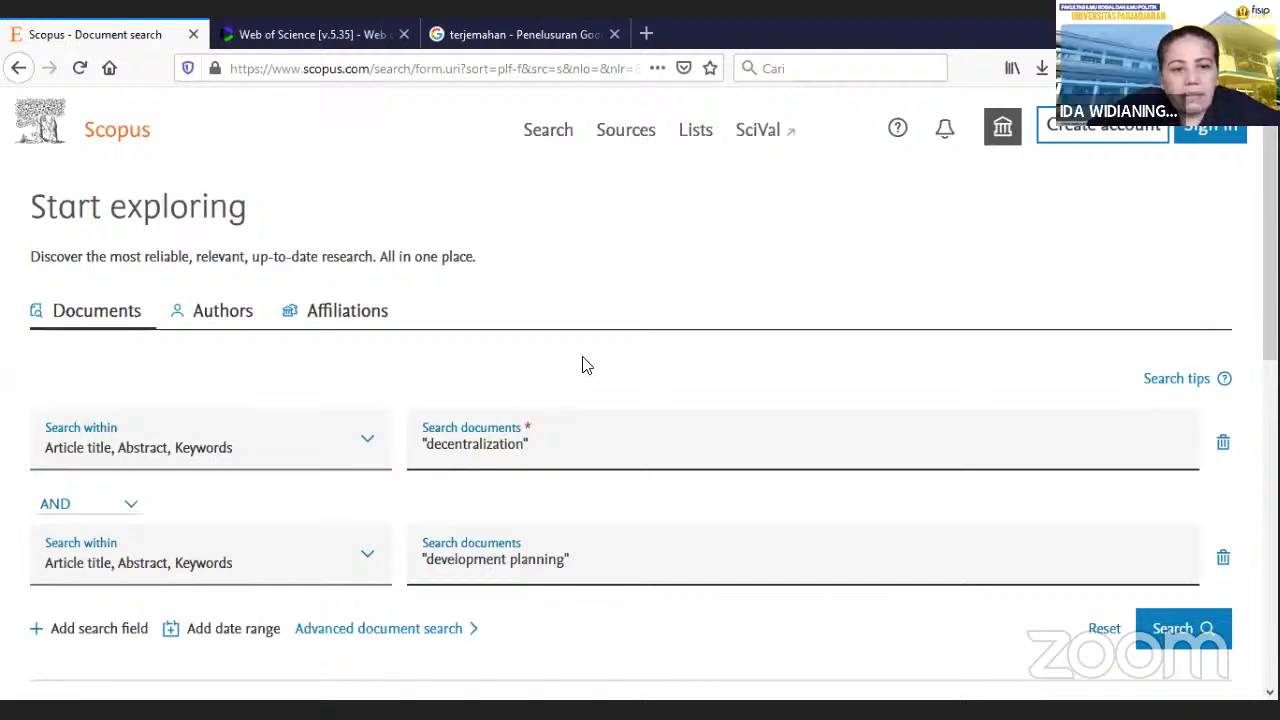
left_click(138, 511)
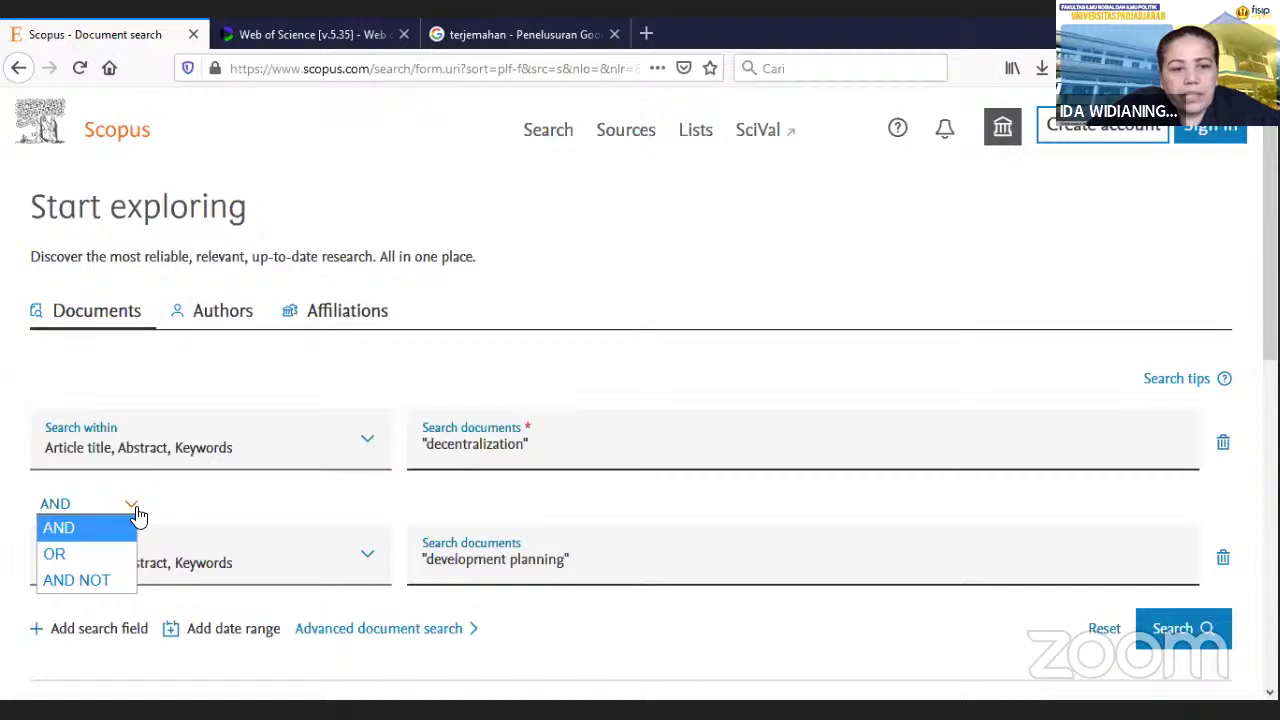
left_click(138, 515)
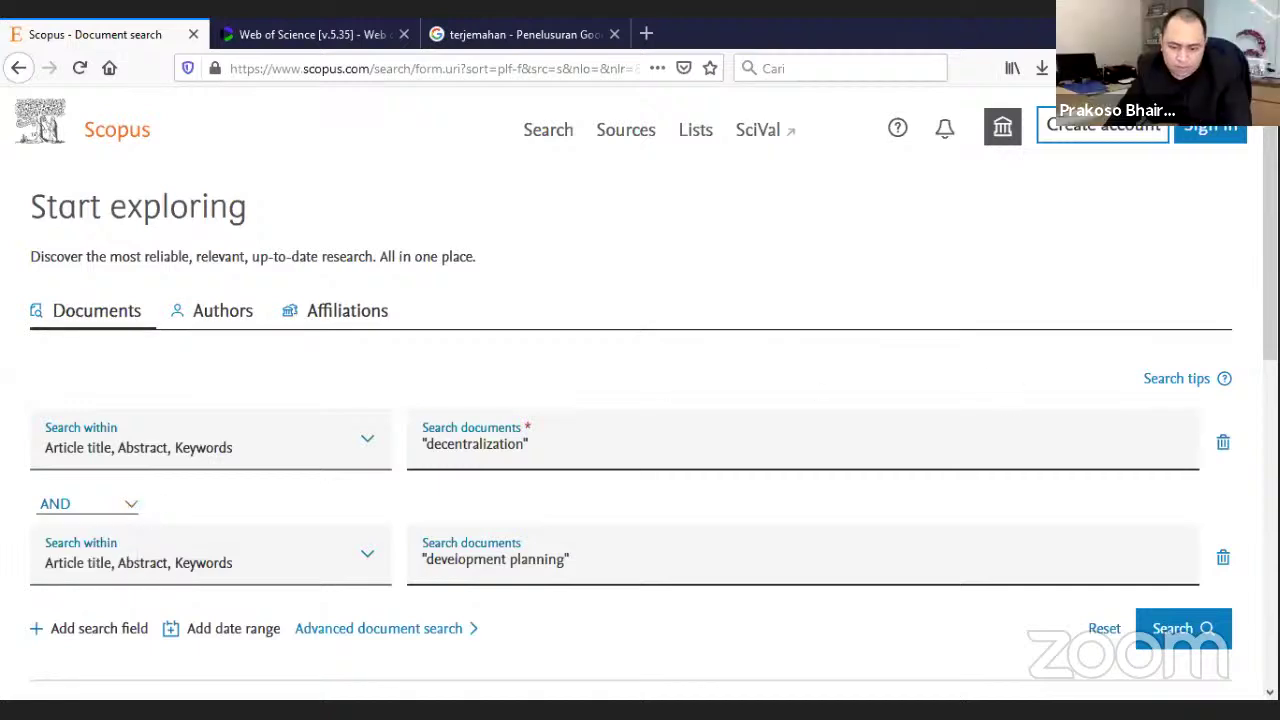
left_click(131, 509)
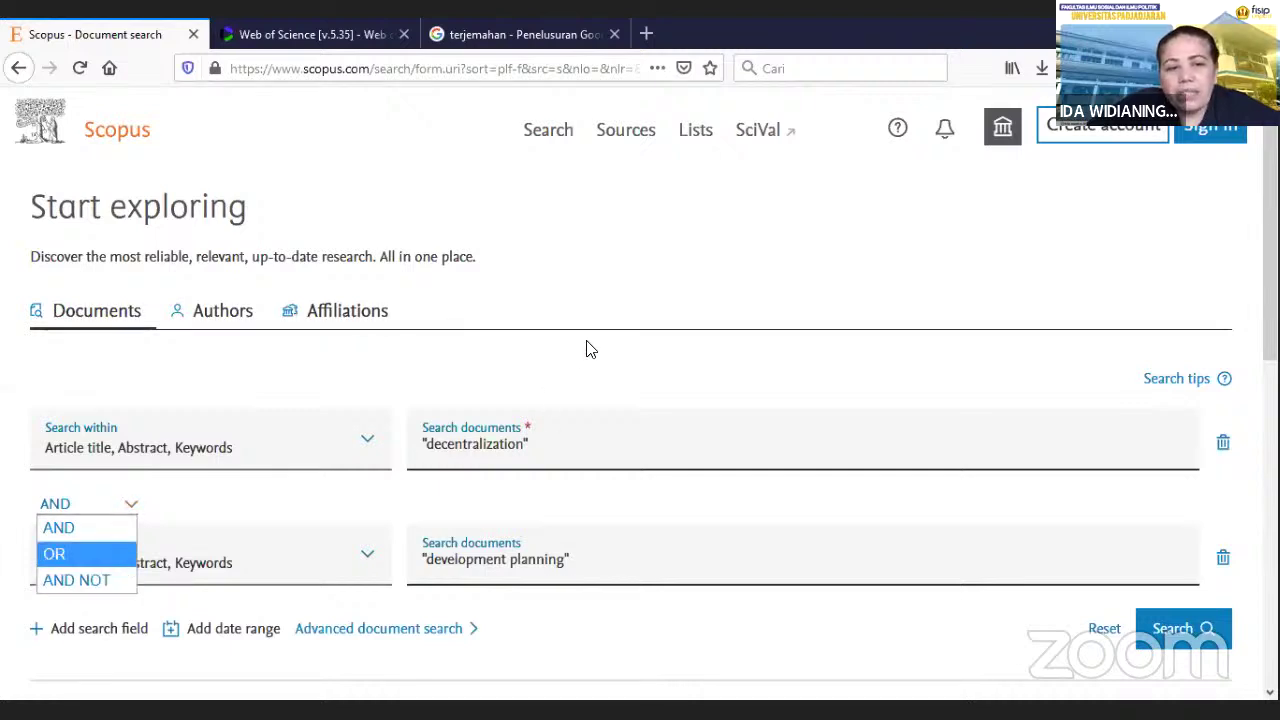
left_click(643, 349)
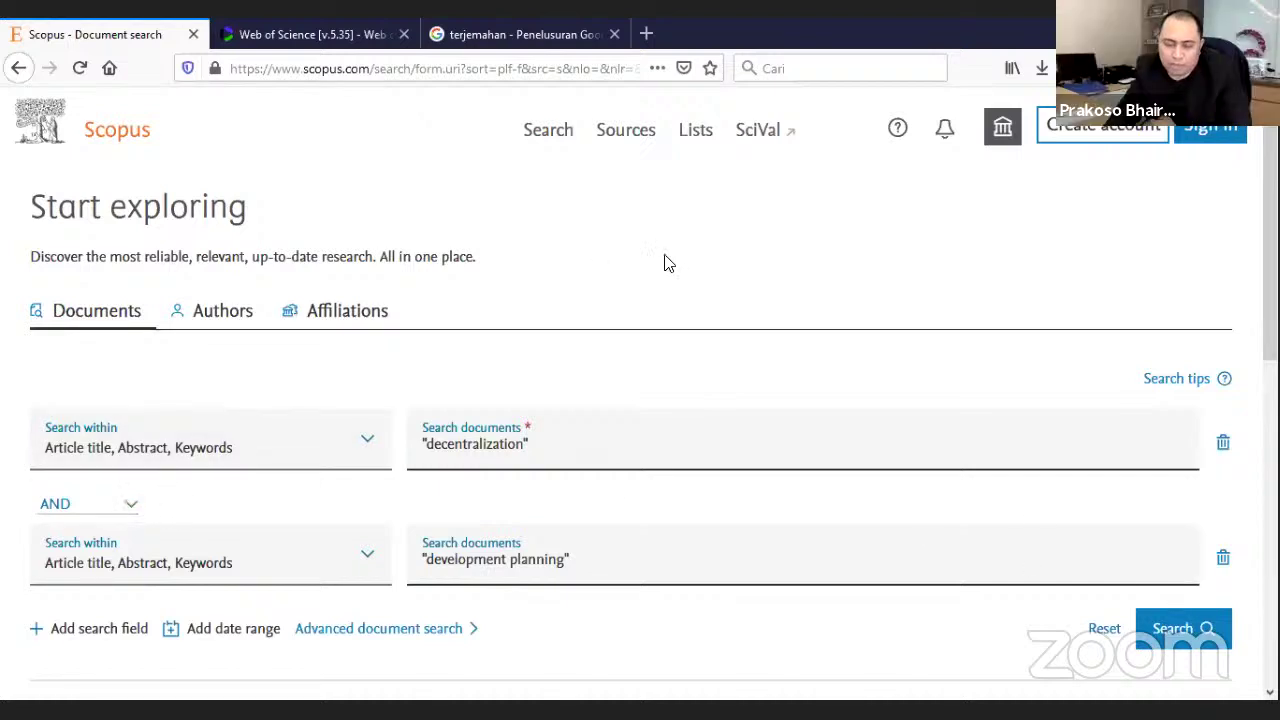
Try the OR operator between "decentralization" and "development planning", and set it back to AND.
scroll(895, 411, "down", 2)
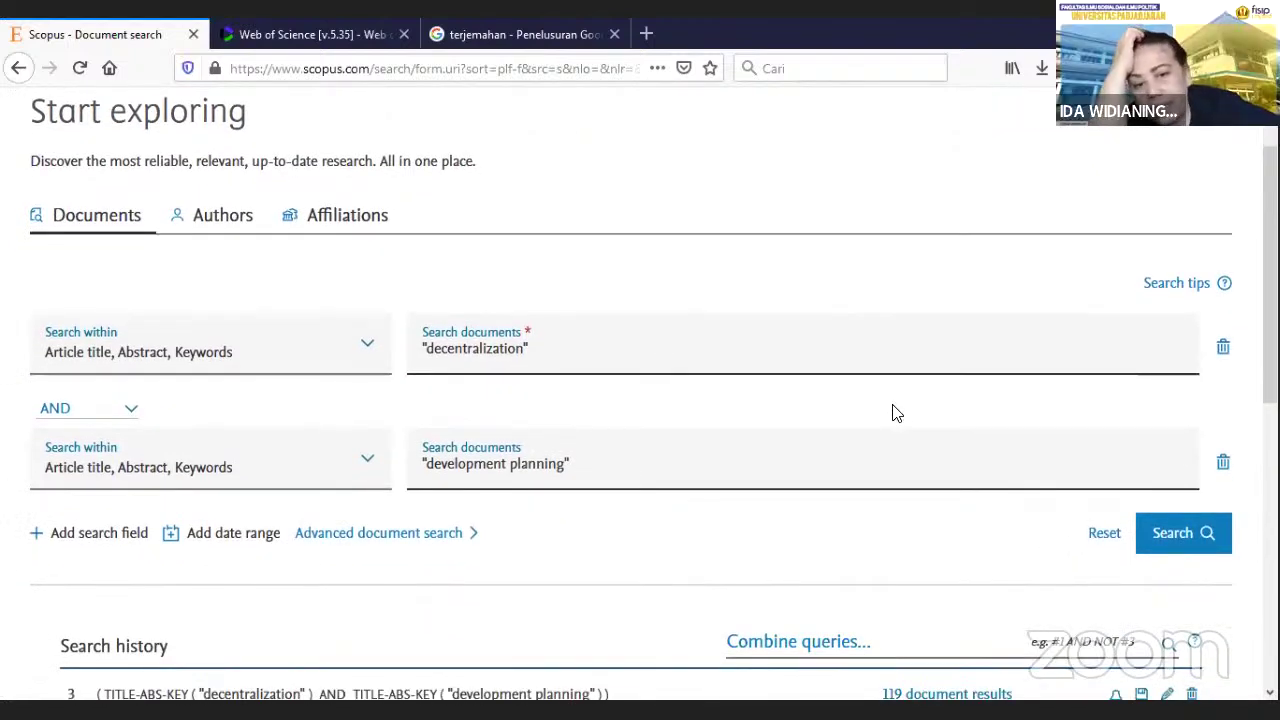
left_click(129, 412)
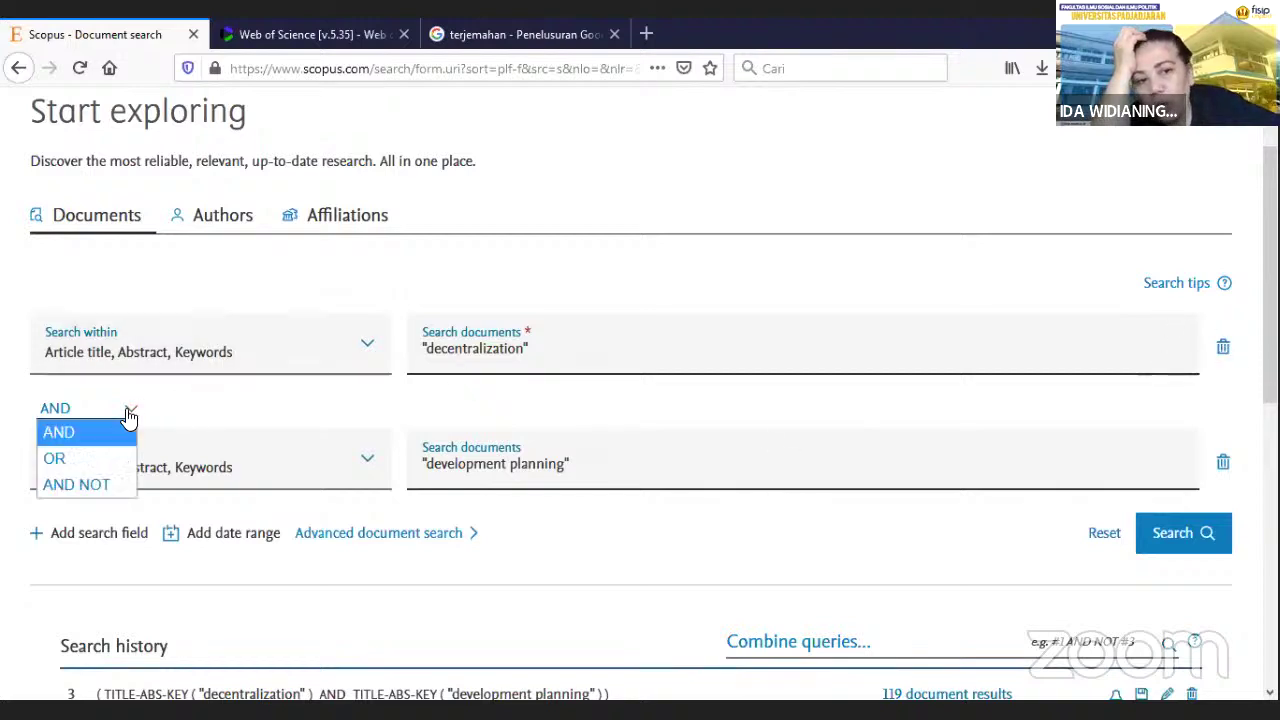
left_click(62, 462)
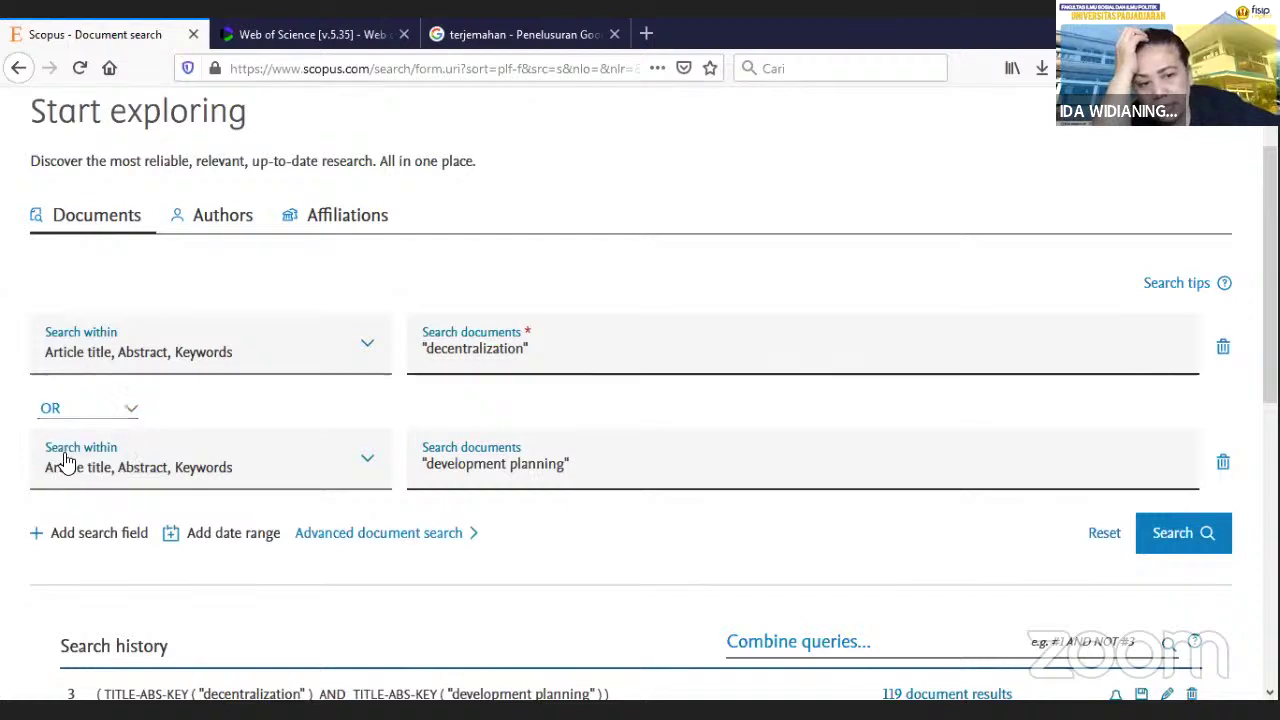
left_click(128, 412)
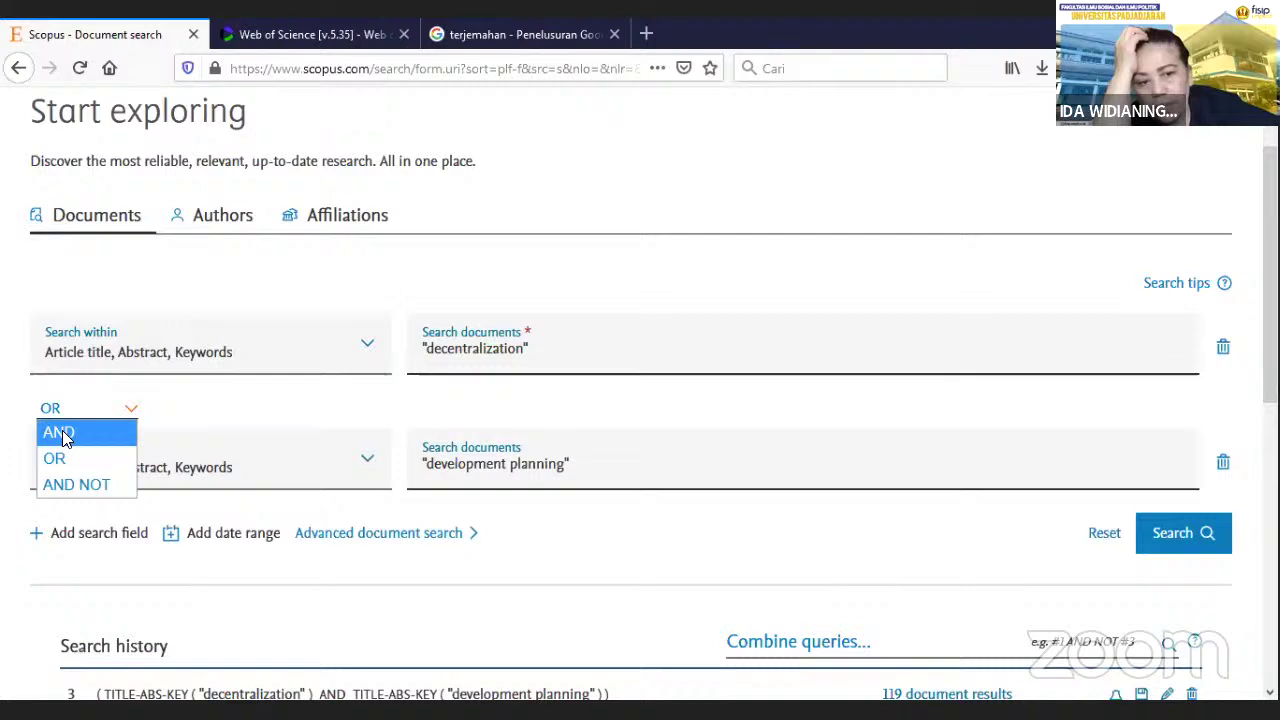
left_click(68, 433)
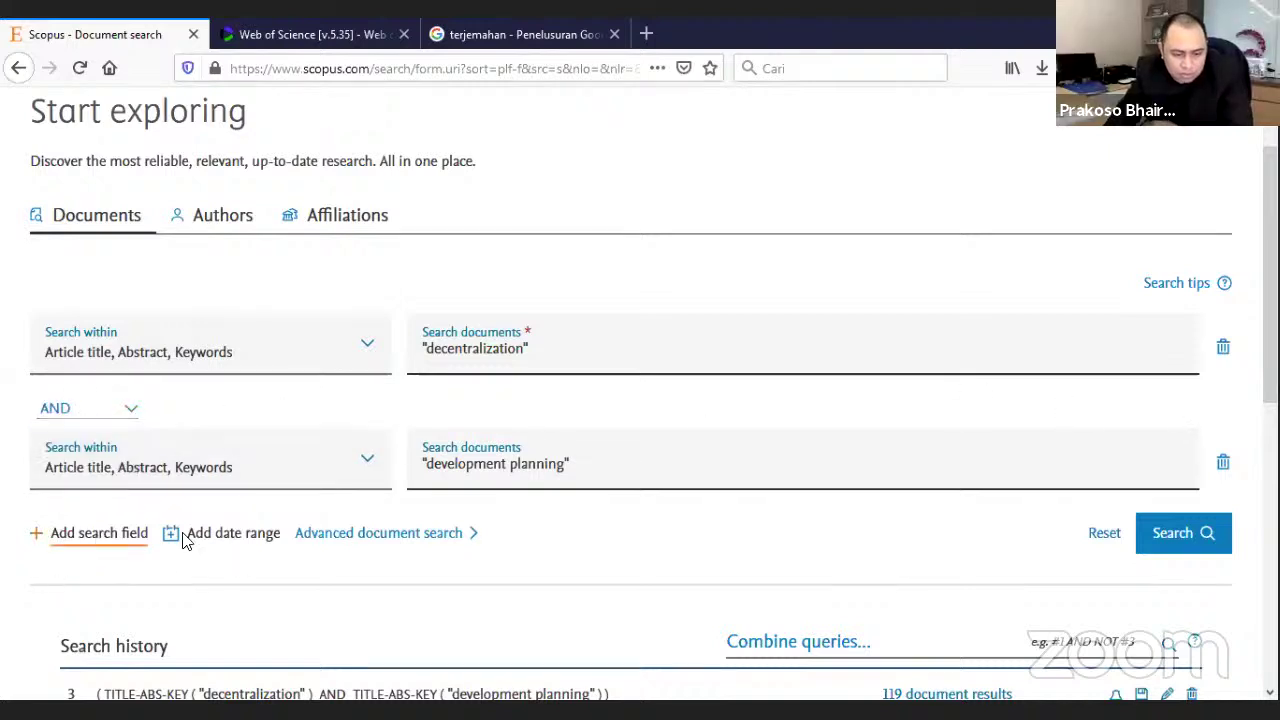
Add a third search field combined with AND and copy the term "development planning" from the second field into it.
left_click(140, 533)
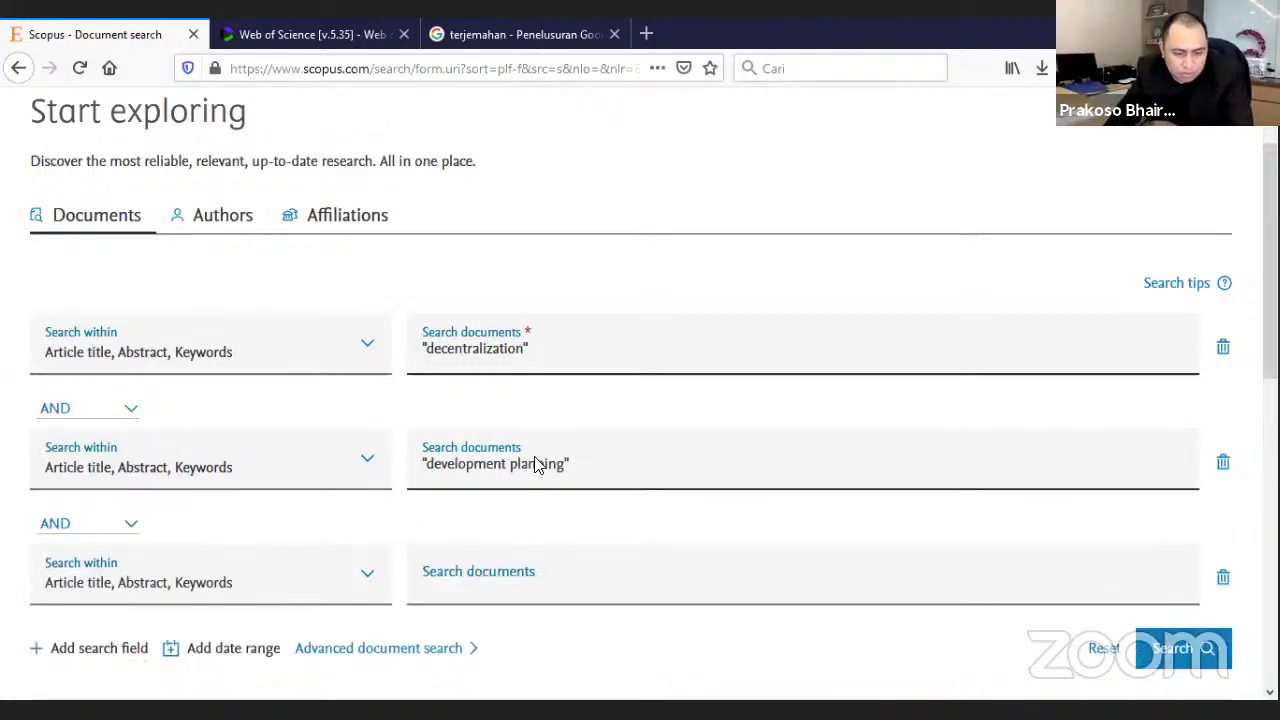
left_click(259, 560)
left_click(596, 467)
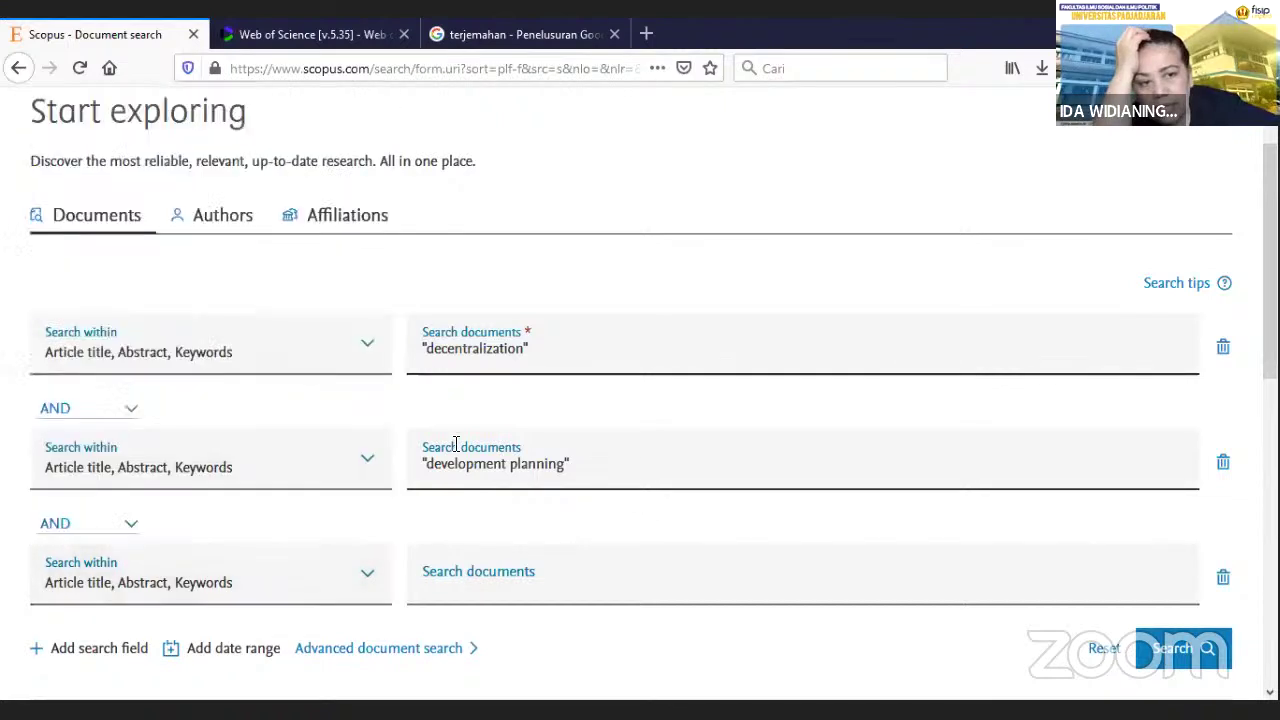
triple_click(456, 444)
key("ctrl+c")
left_click(508, 573)
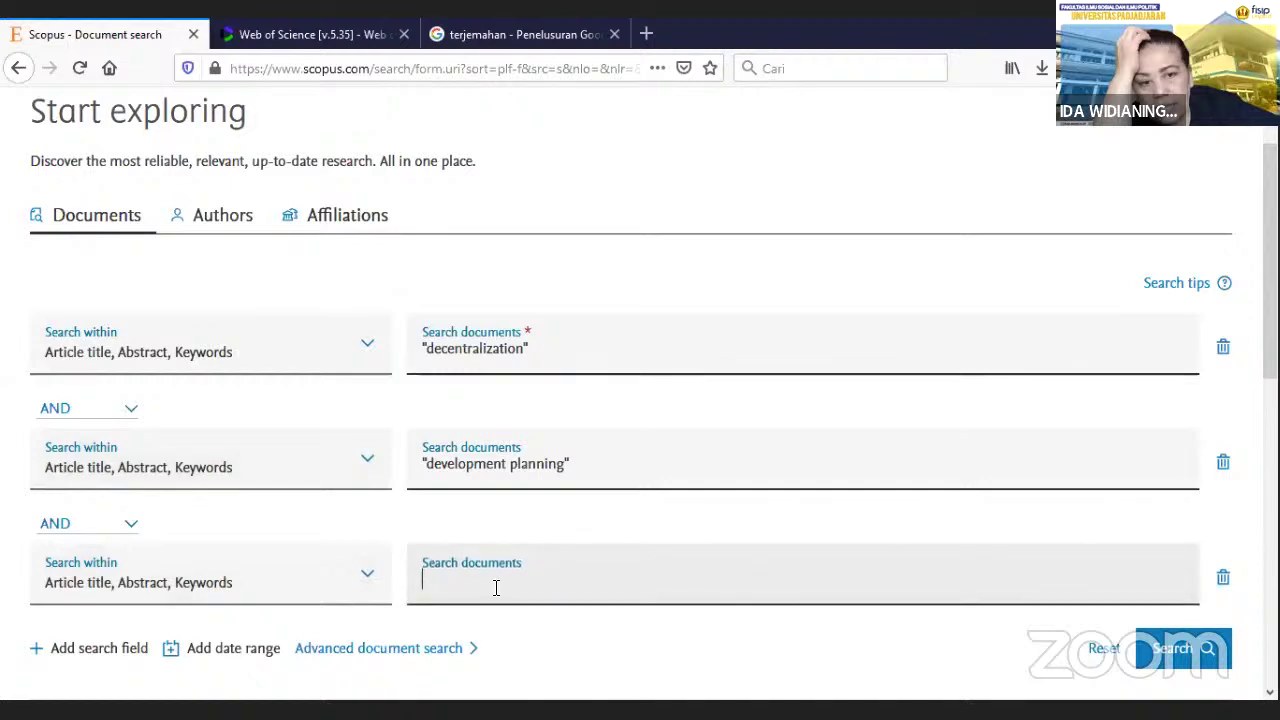
key("ctrl+v")
Change the operator between the first two search fields to OR and replace the second field's term with "rural development".
left_click(126, 412)
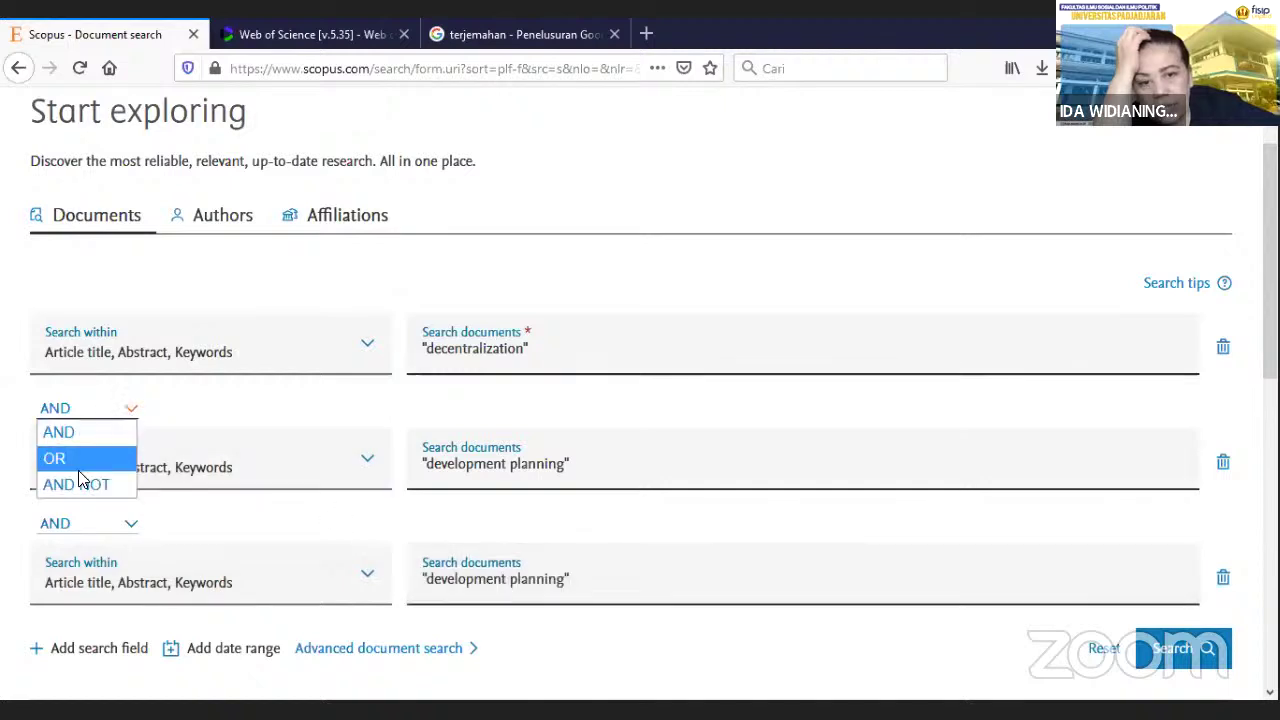
left_click(78, 458)
left_click_drag(590, 460, 338, 460)
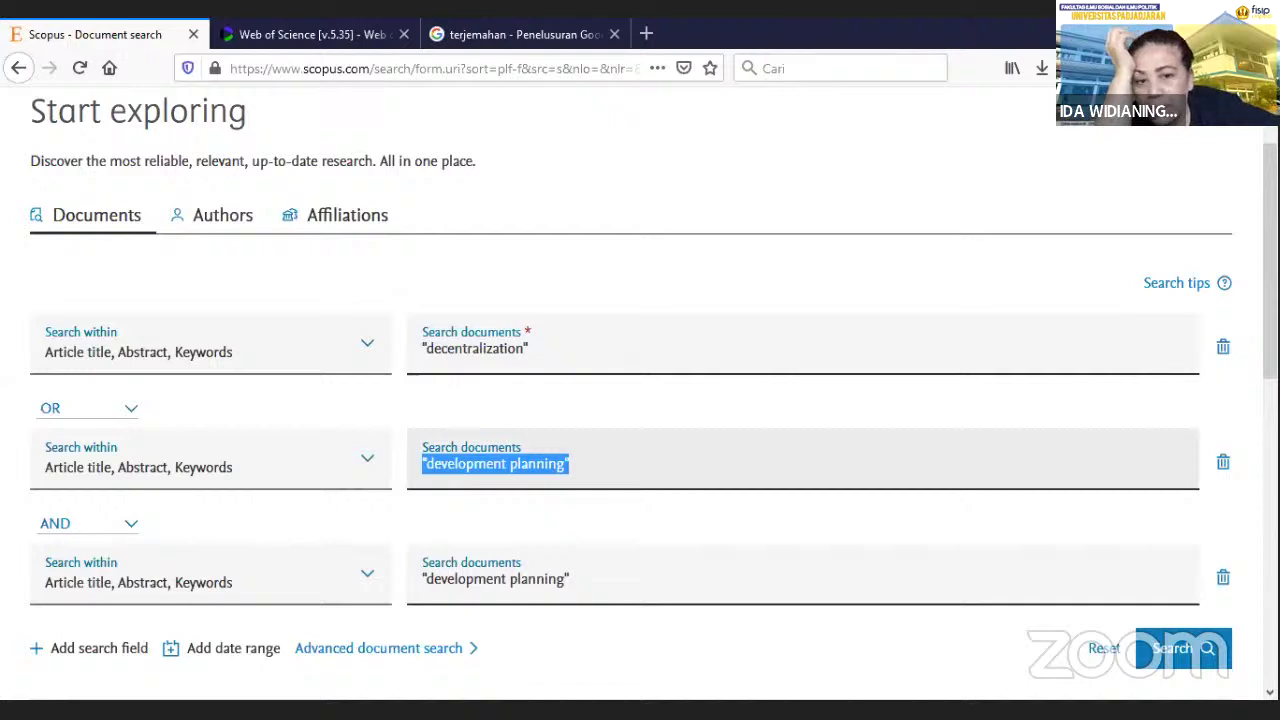
left_click(222, 161)
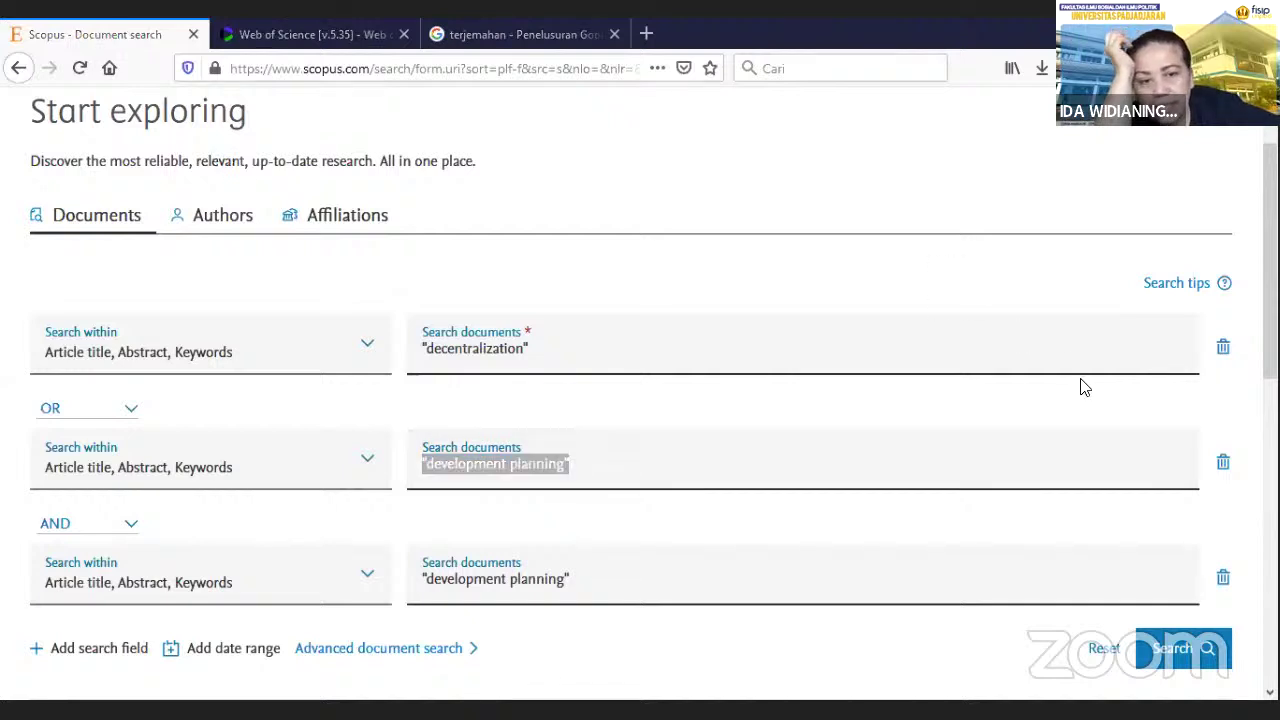
left_click_drag(570, 466, 343, 440)
type("rural development")
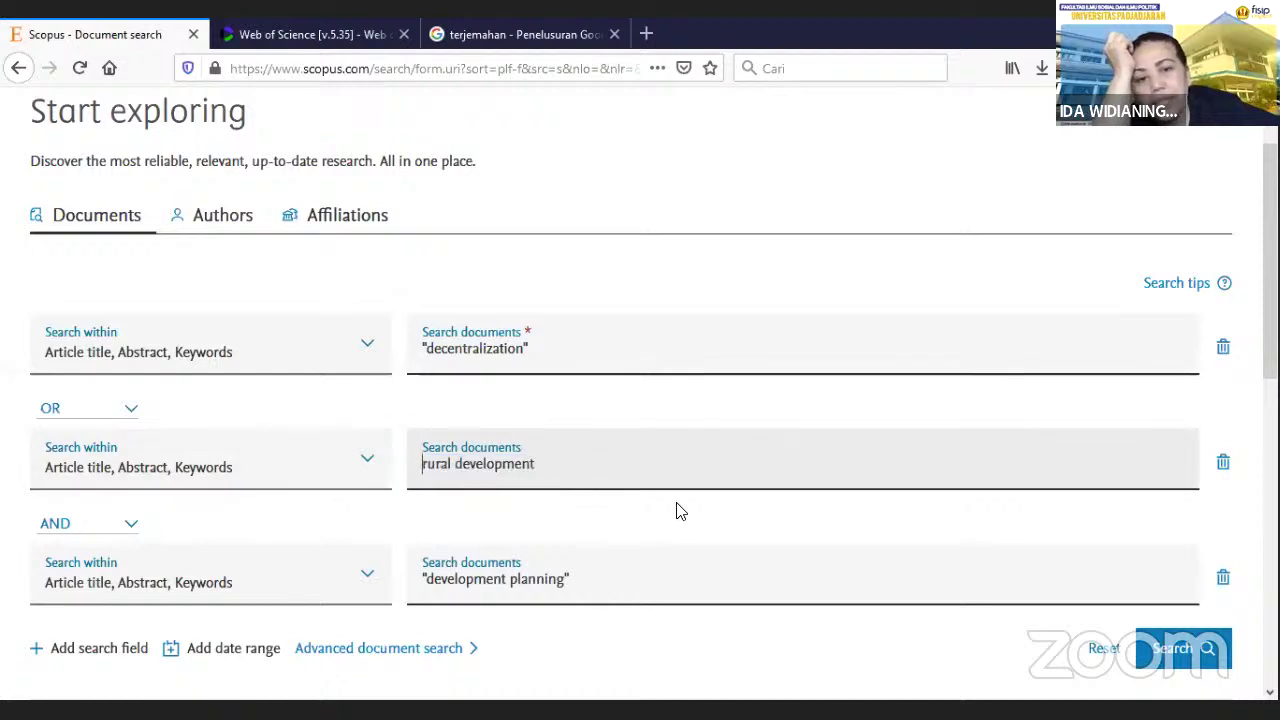
type("\"")
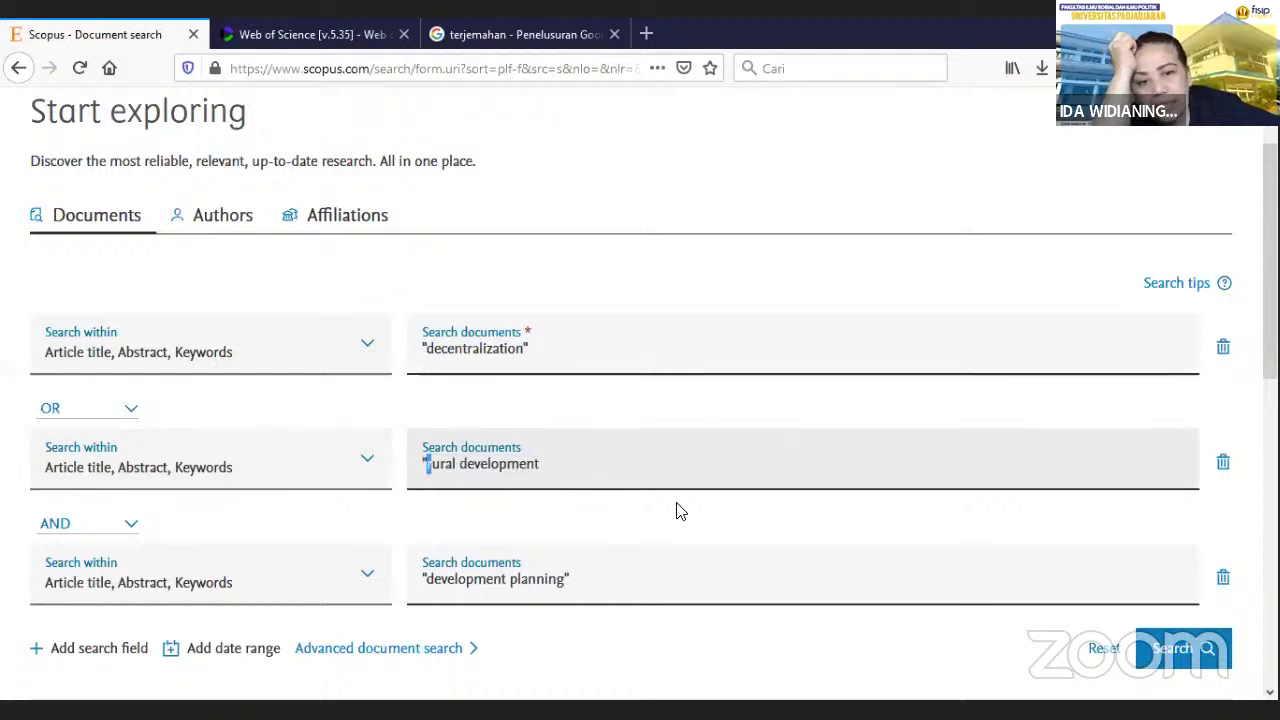
Rewrite the second field's term as "local goverment" in quotation marks.
key("shift+Right")
key("shift+Right")
key("shift+Right")
key("shift+Right")
key("shift+Right")
key("shift+Right")
key("BackSpace")
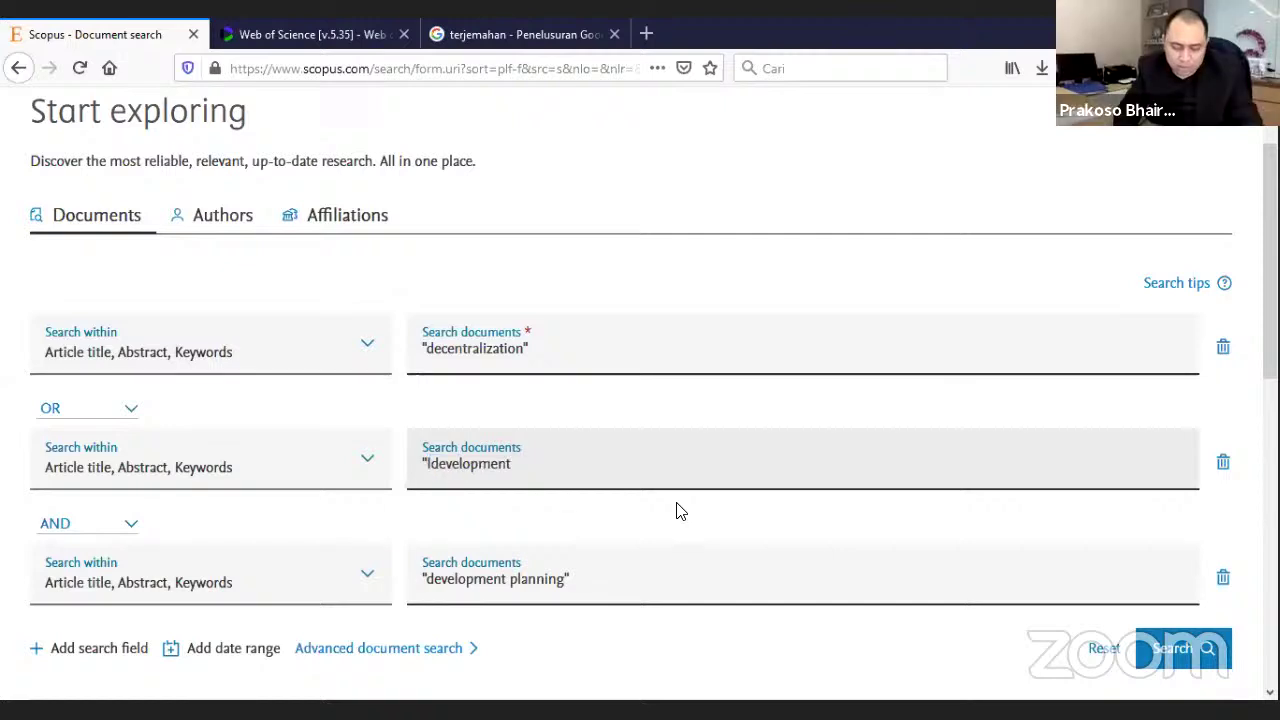
type("local")
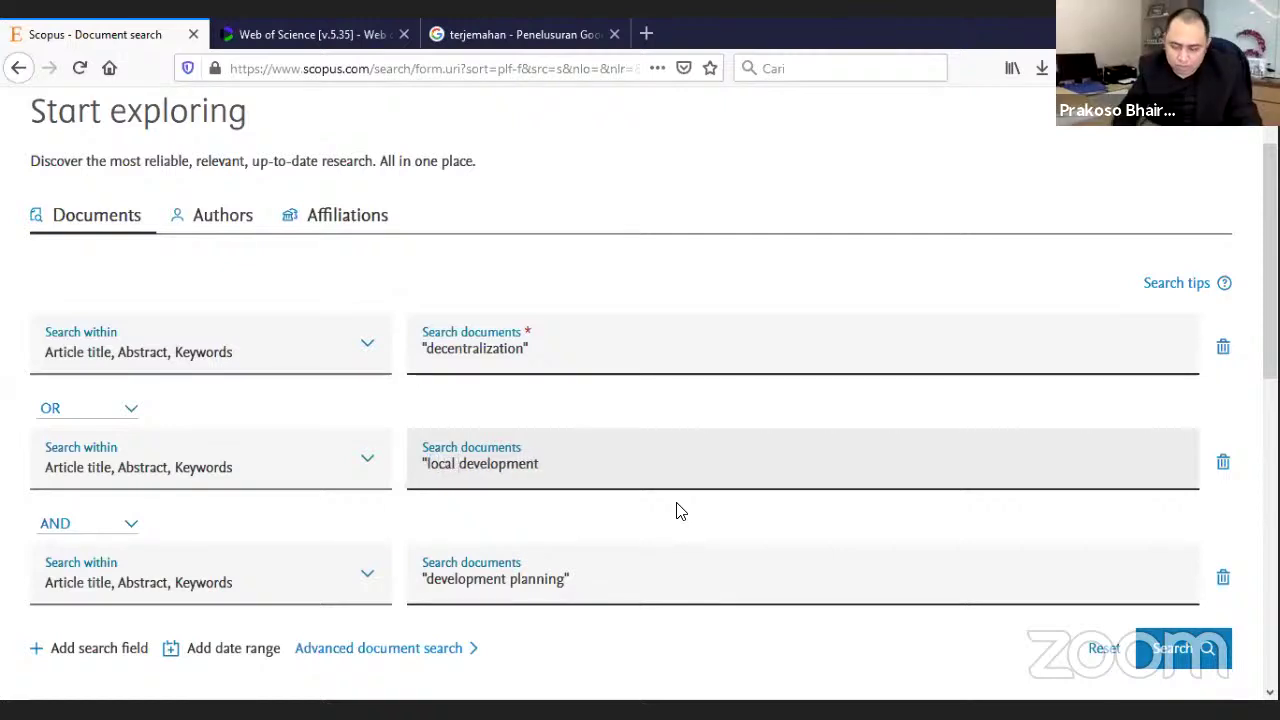
key("shift+Right")
key("shift+Right")
key("shift+Right")
key("shift+Right")
key("shift+Right")
key("shift+Right")
key("shift+Right")
key("shift+Right")
key("shift+Right")
key("shift+Right")
key("shift+Right")
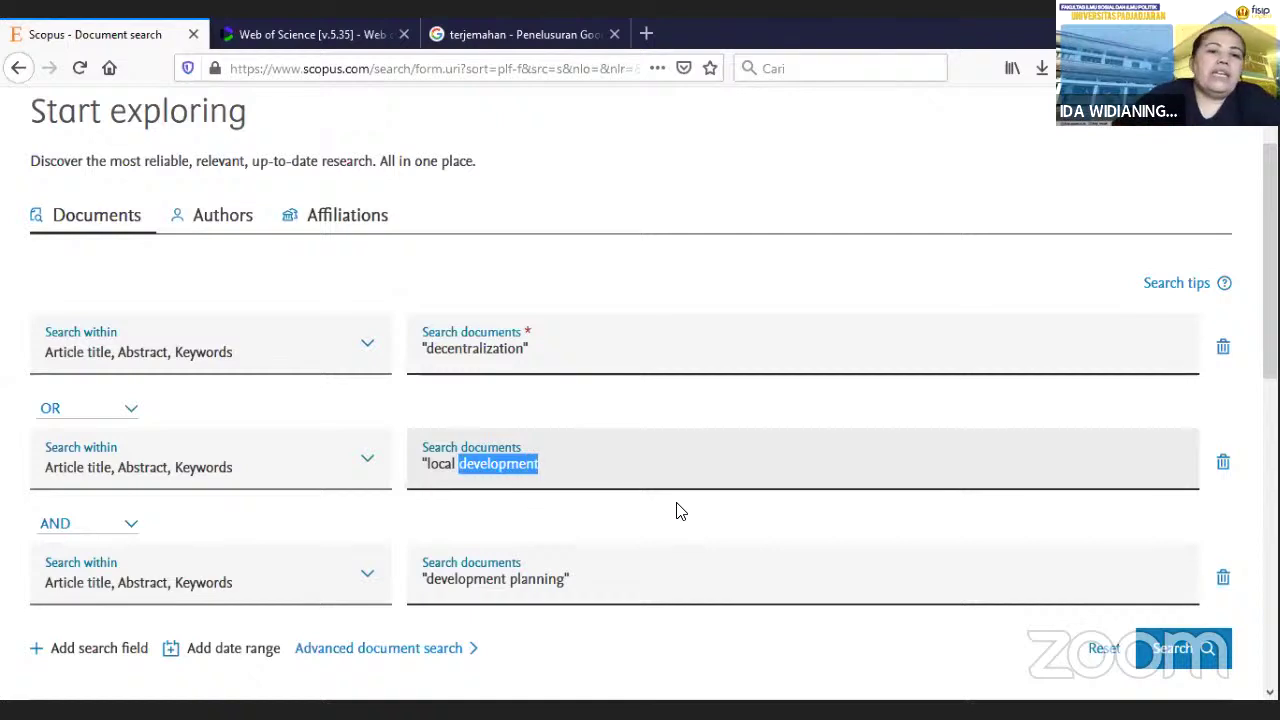
type("gover")
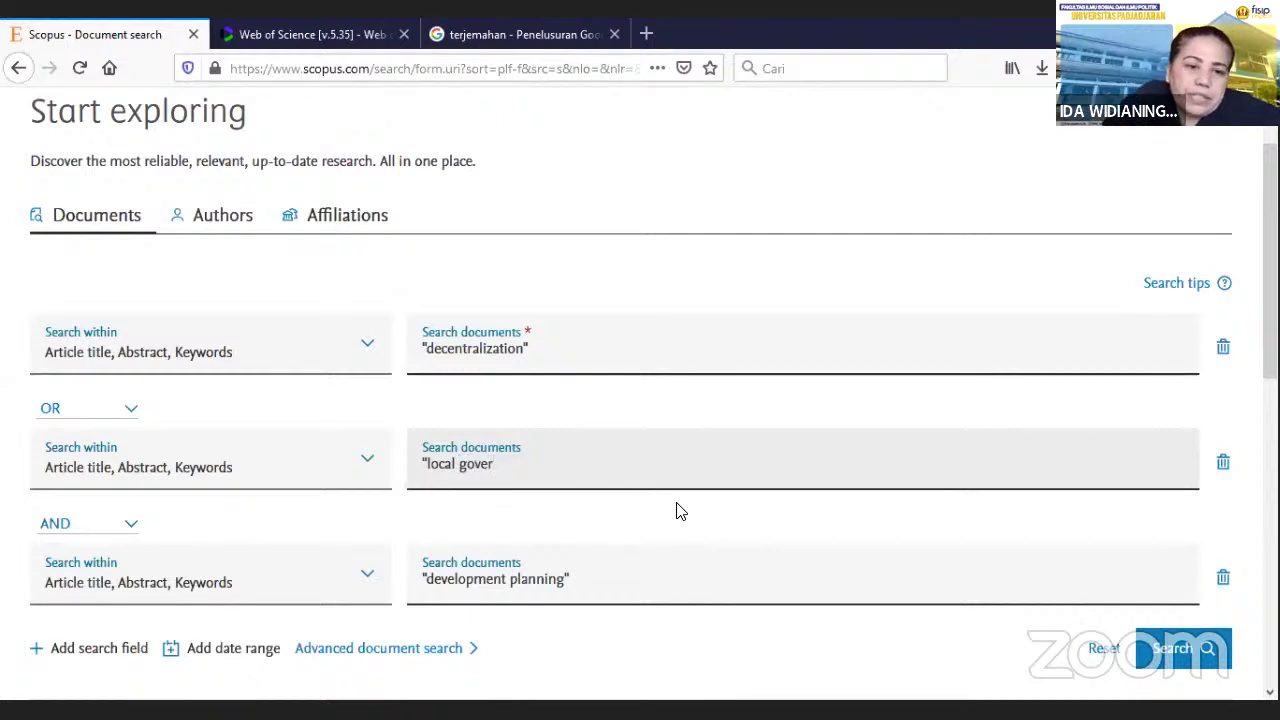
type("ment")
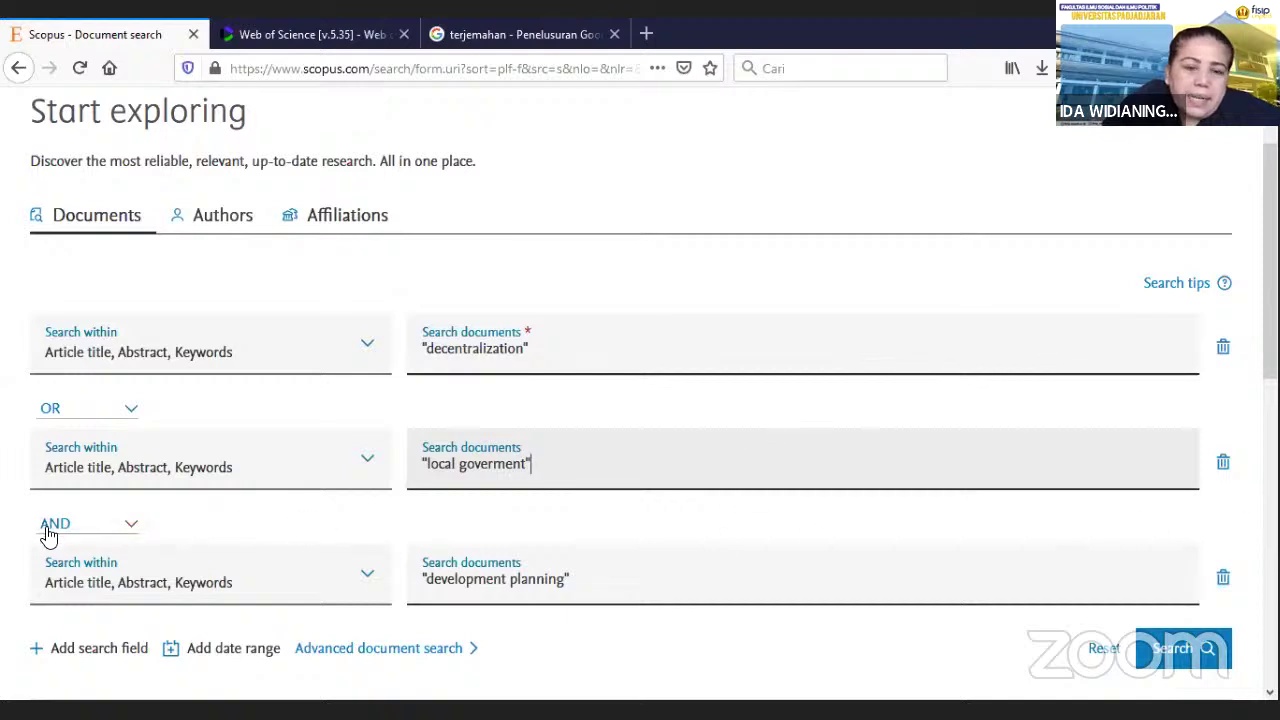
Add a fourth search field combined with AND and copy the term "development planning" from the third field into it.
scroll(260, 573, "down", 1)
scroll(258, 575, "down", 1)
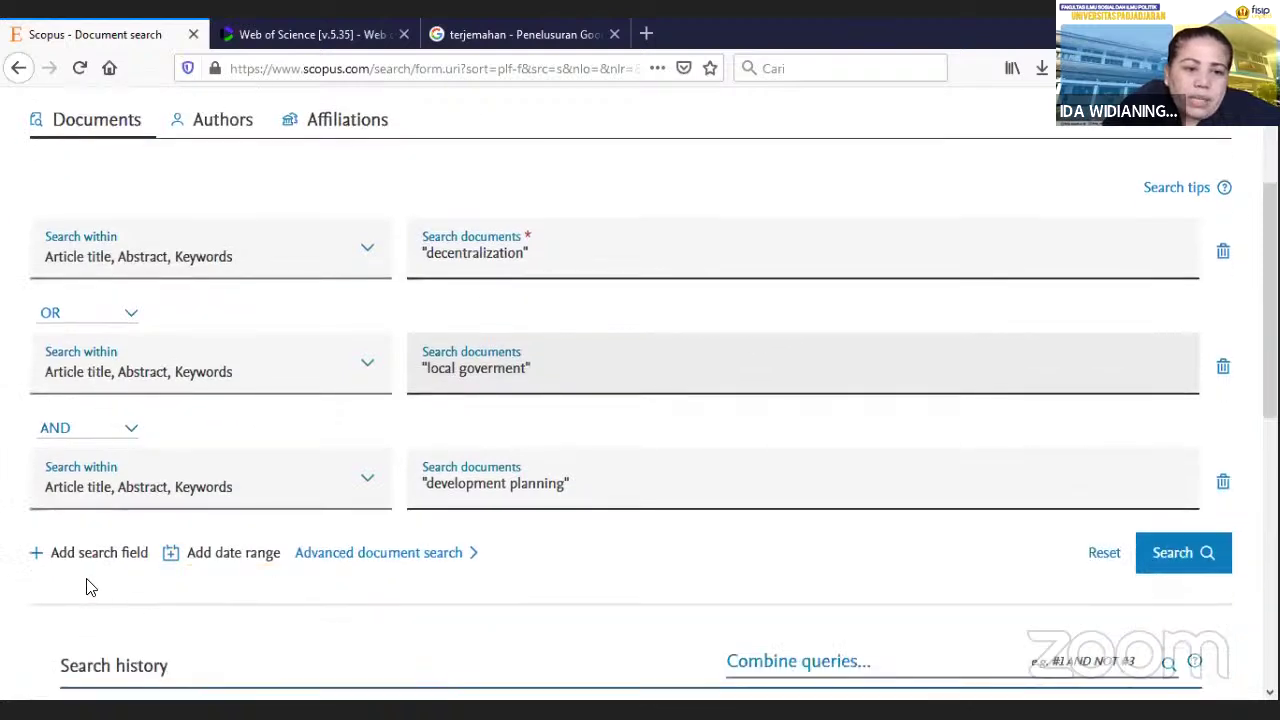
left_click(88, 553)
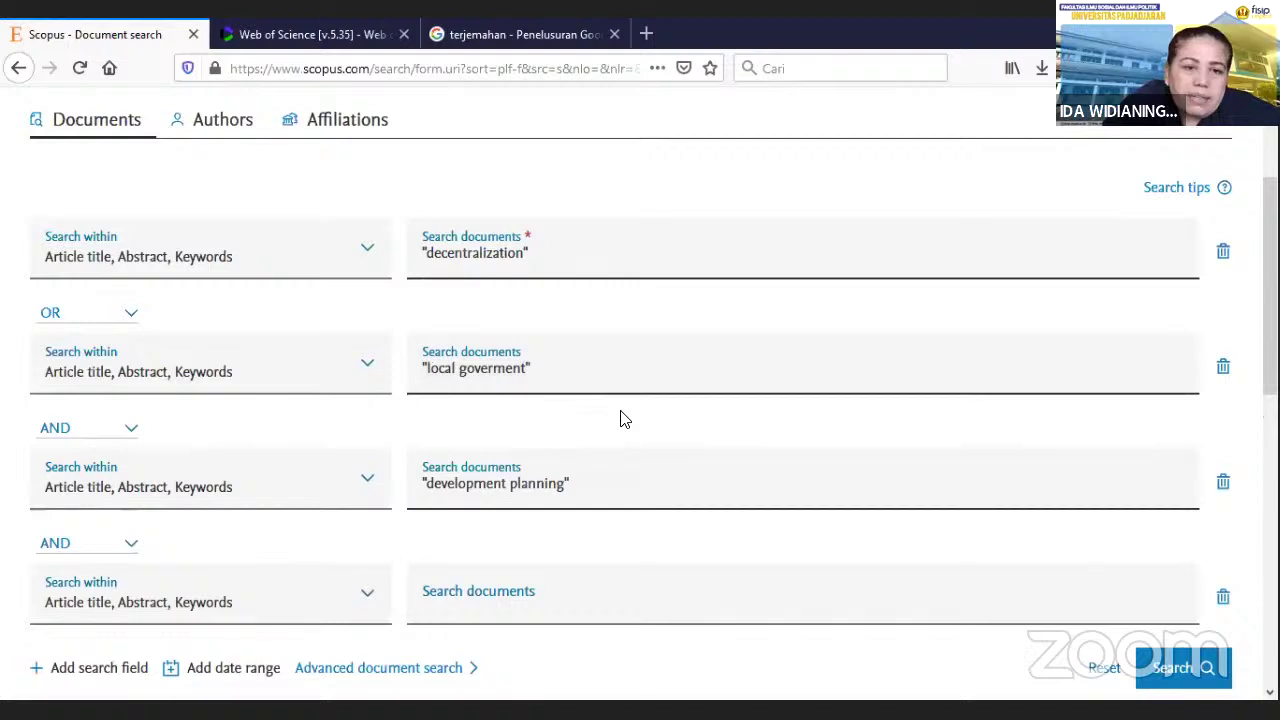
scroll(566, 395, "down", 2)
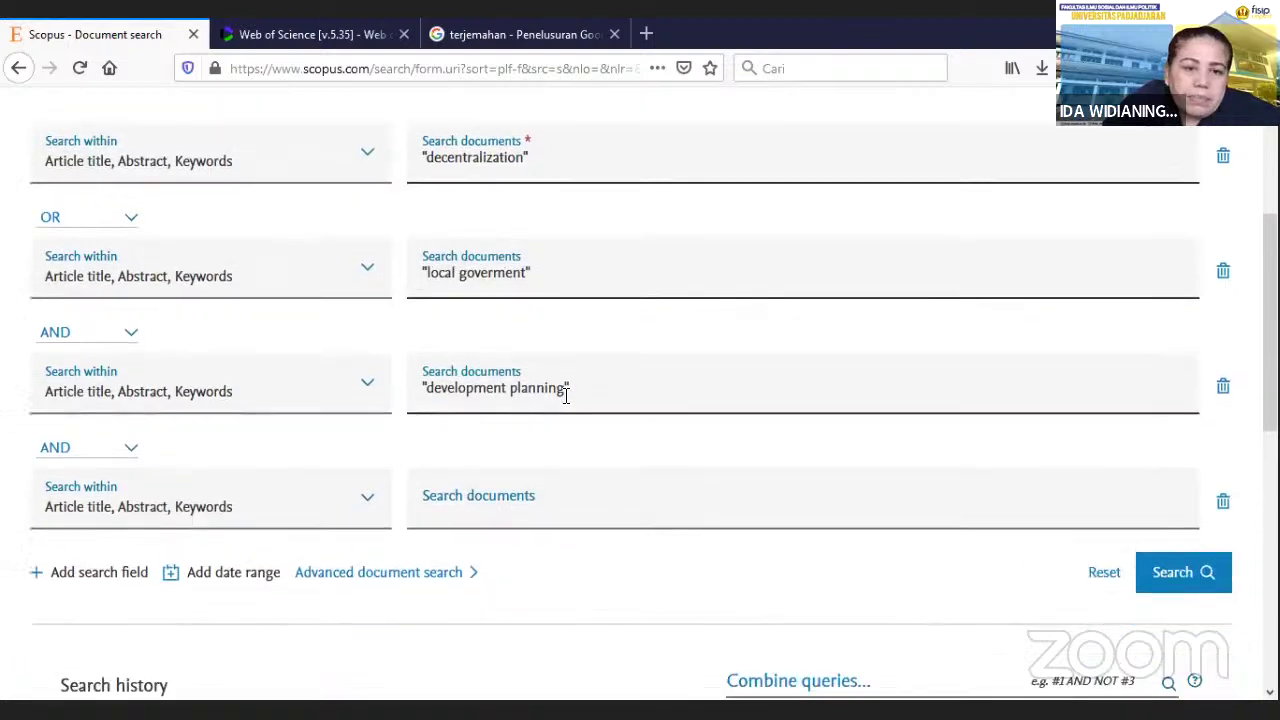
triple_click(432, 397)
key("ctrl+c")
left_click(506, 511)
key("ctrl+v")
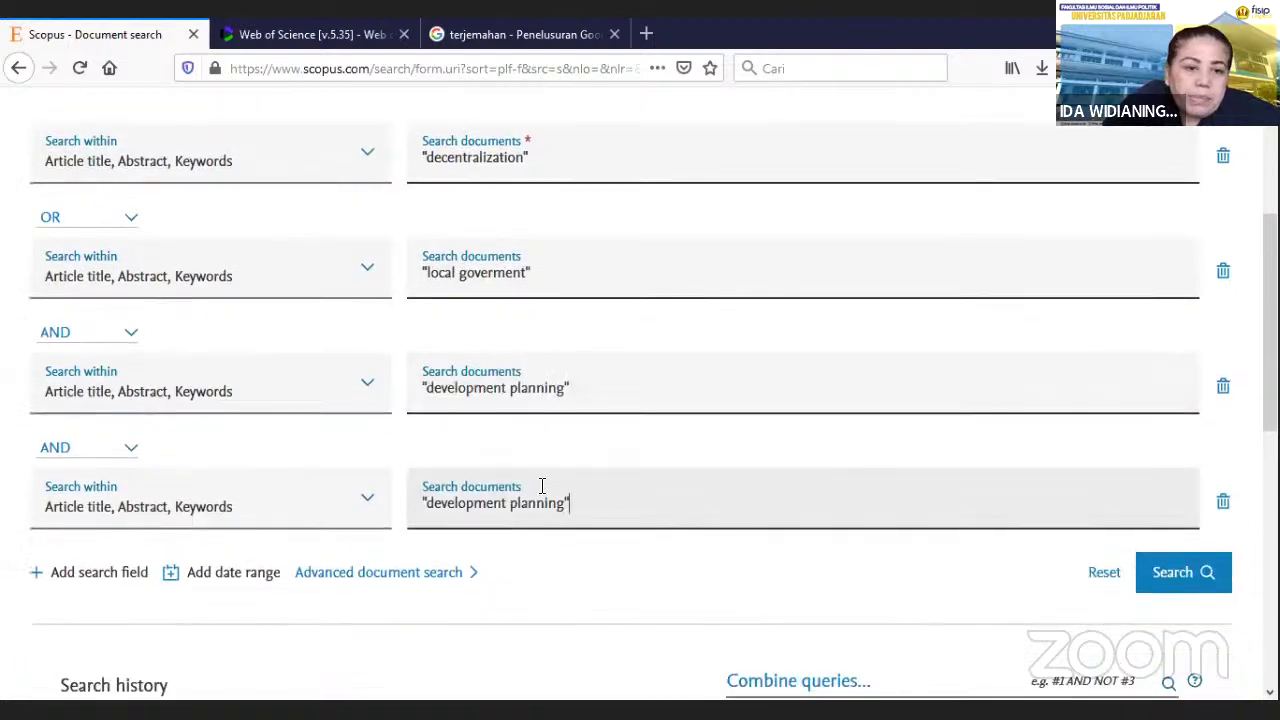
Set the operator before the third search field to OR and replace that field's term with "local autonomy".
left_click_drag(574, 390, 375, 388)
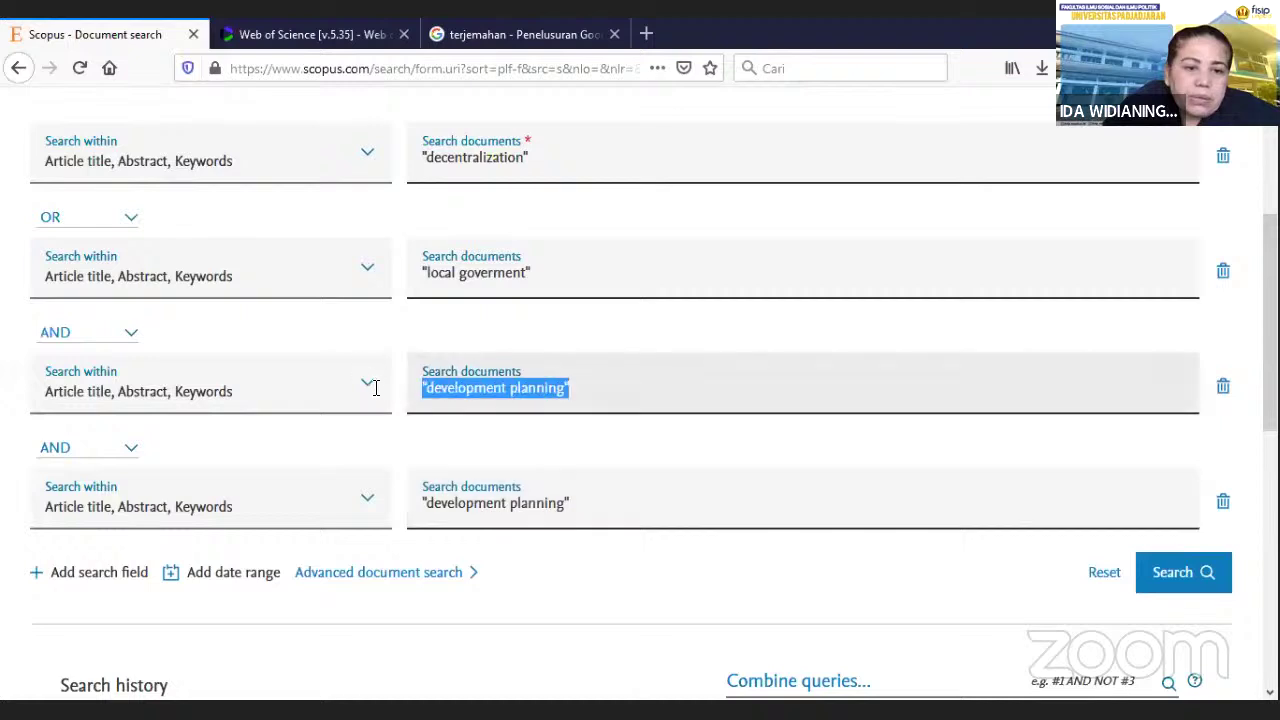
left_click(127, 336)
left_click(107, 388)
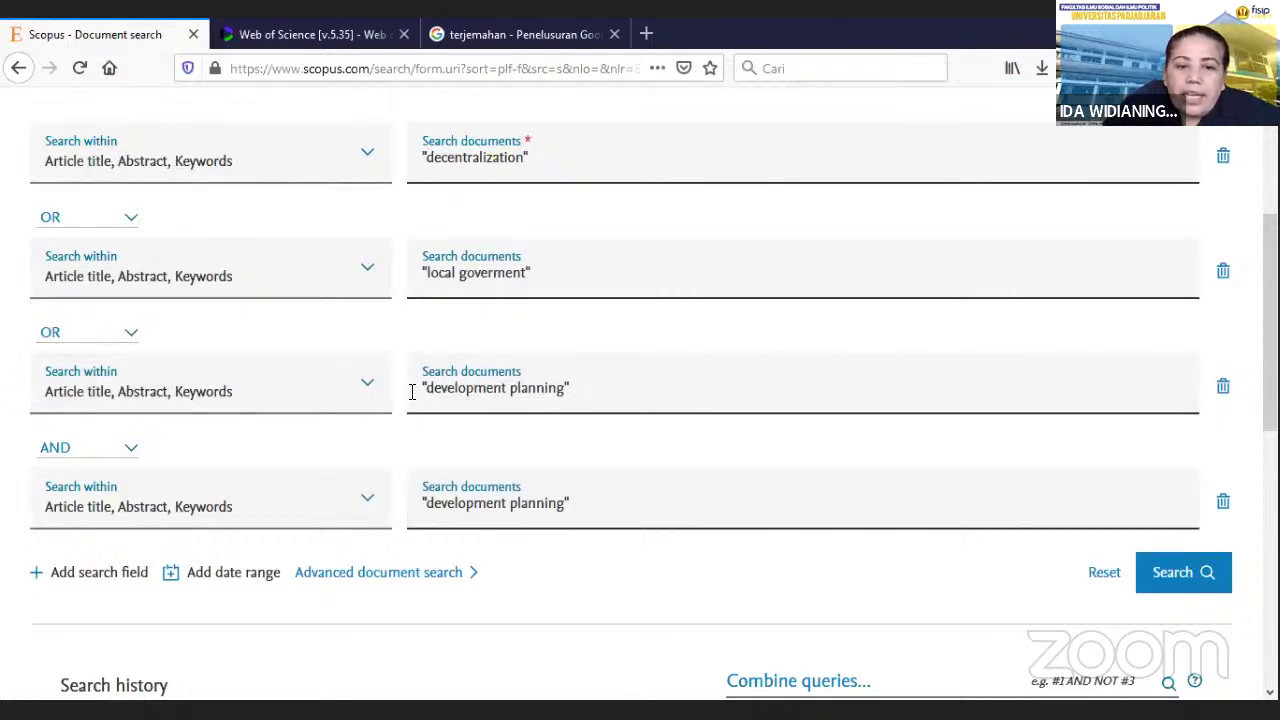
left_click_drag(414, 388, 874, 414)
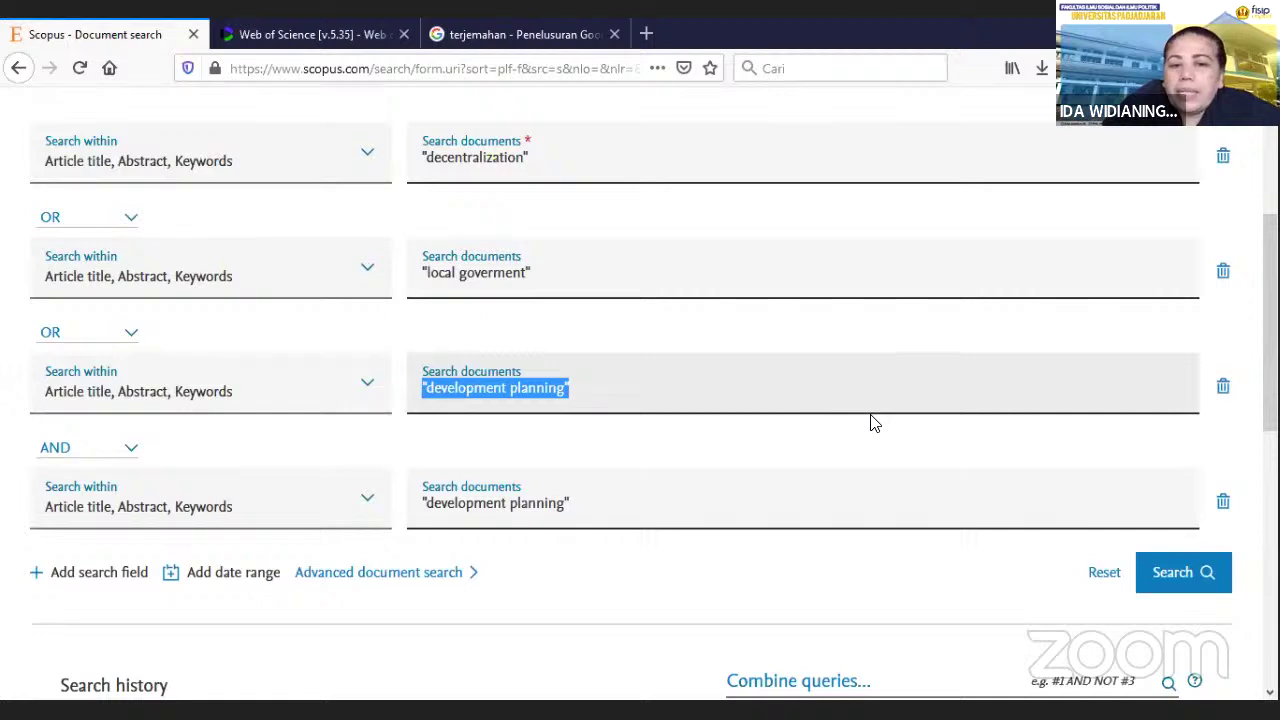
type("\"local a")
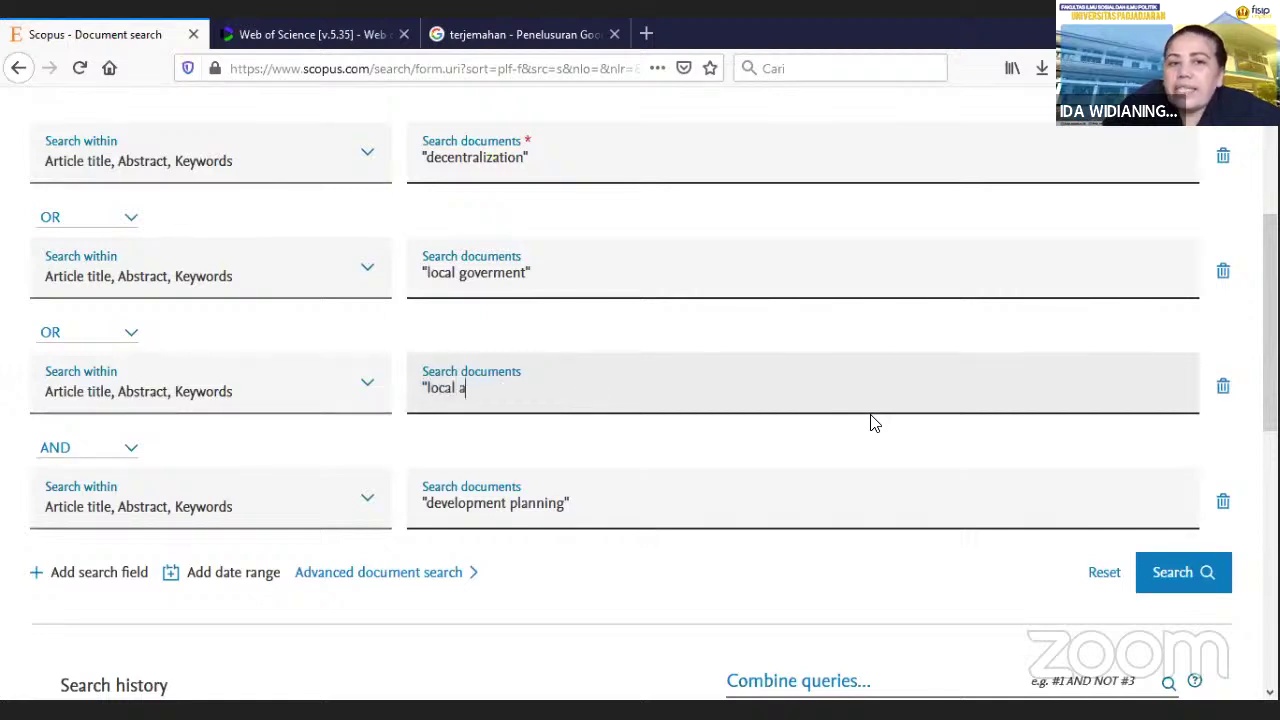
type("utomy")
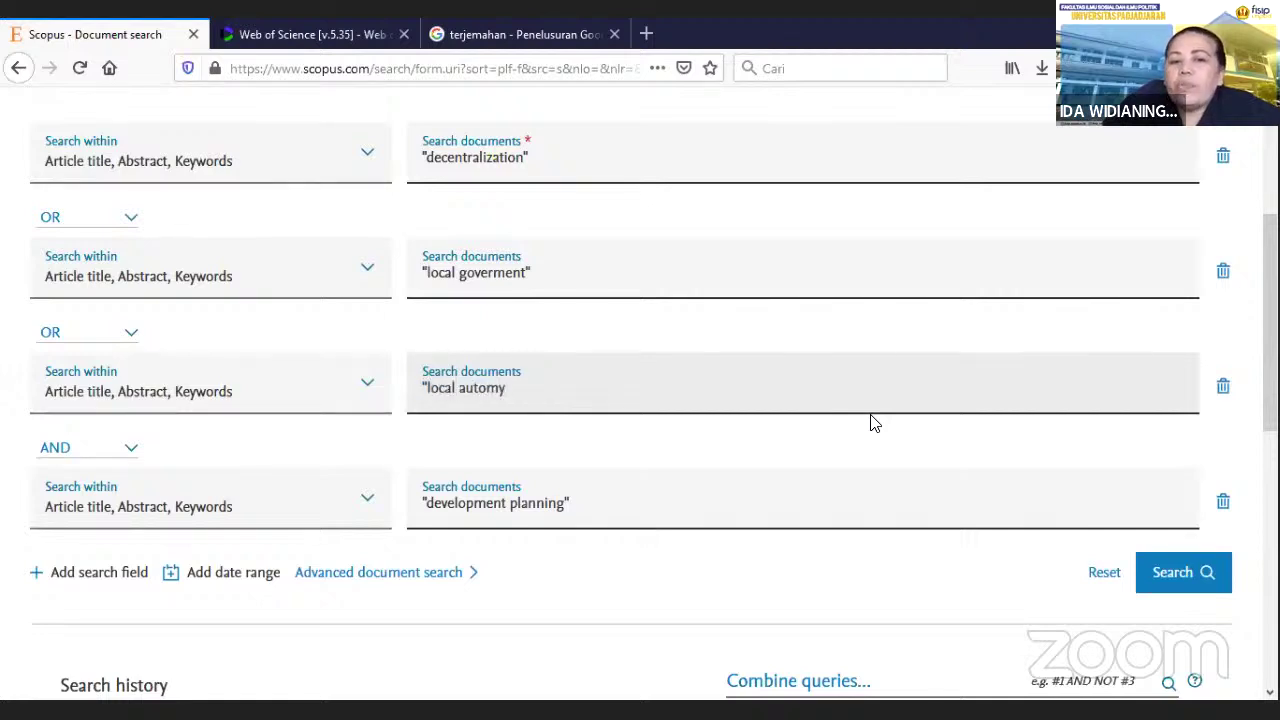
key("BackSpace")
key("BackSpace")
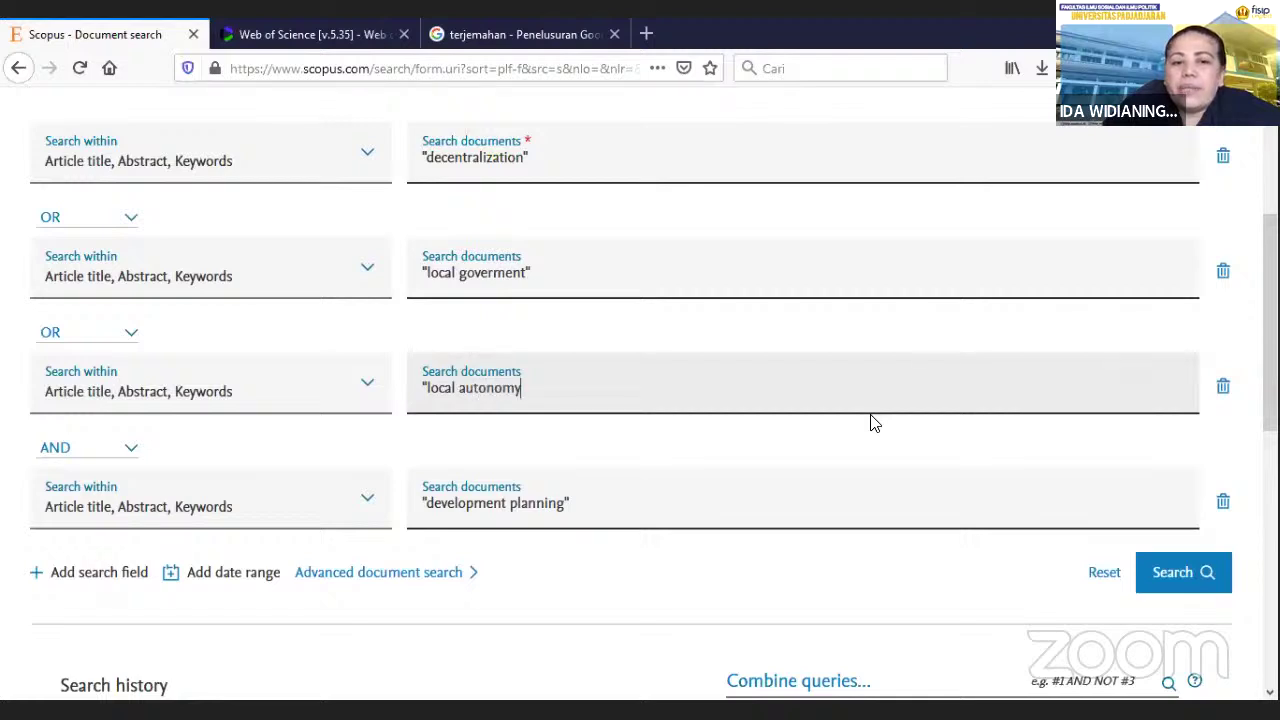
Run the four-term search and look over the combined query and the document results.
left_click(1193, 587)
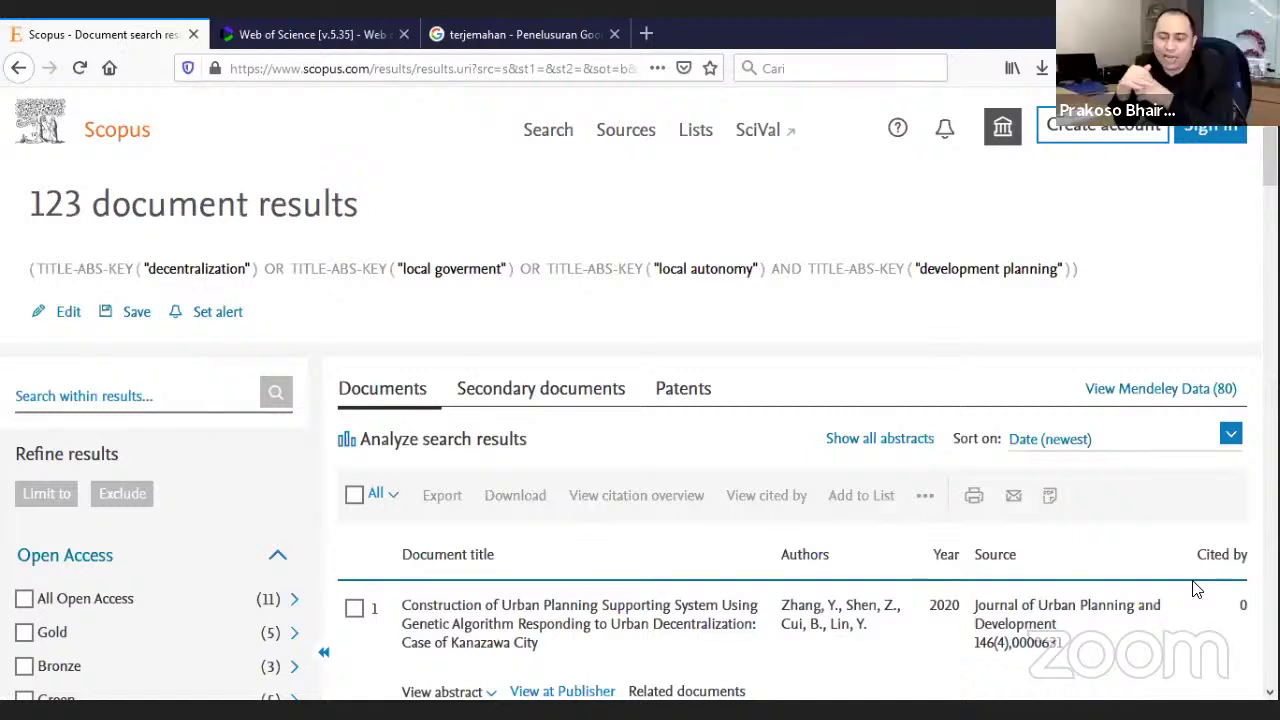
scroll(838, 340, "down", 2)
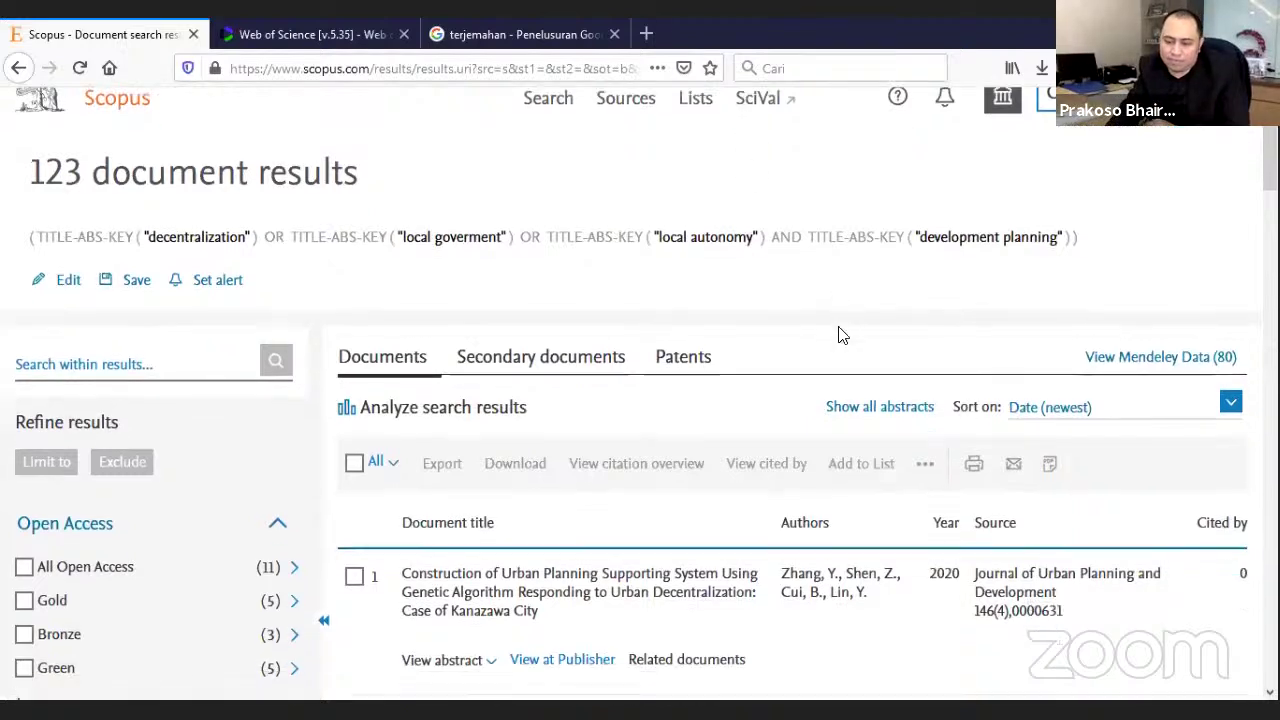
scroll(362, 305, "down", 2)
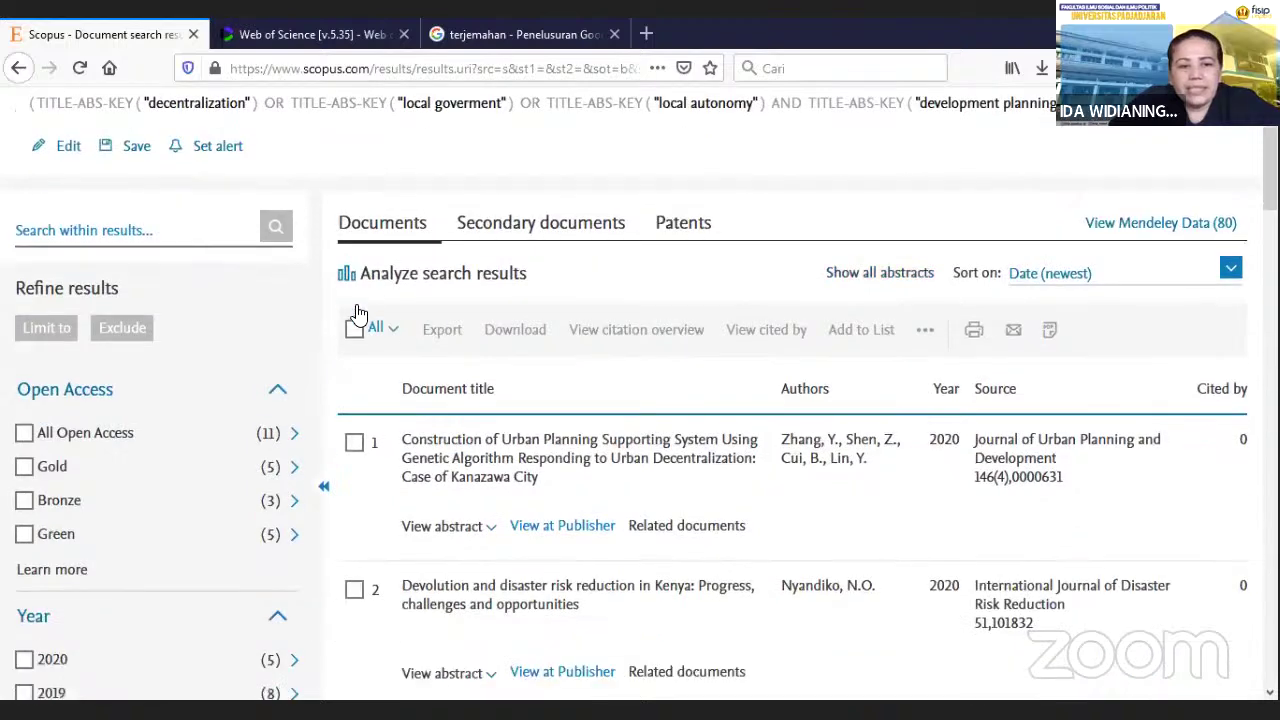
Select all documents in the search results.
left_click(359, 316)
scroll(808, 386, "down", 1)
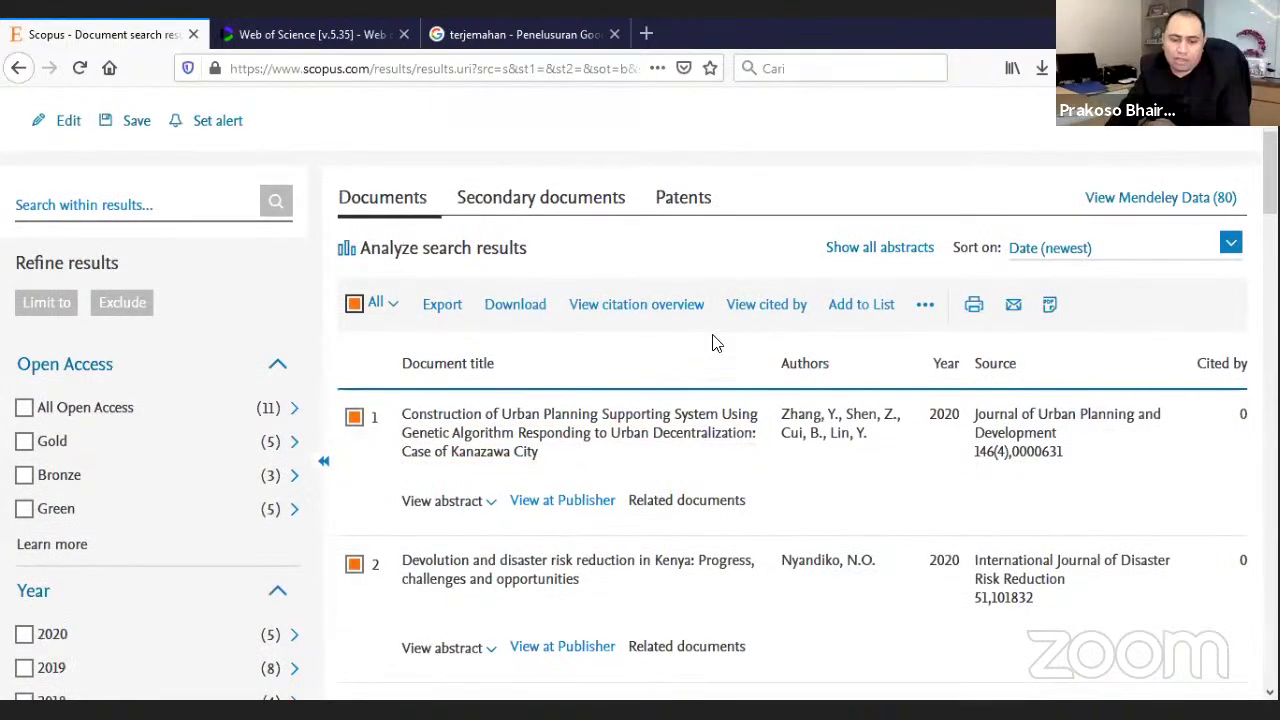
scroll(717, 348, "up", 1)
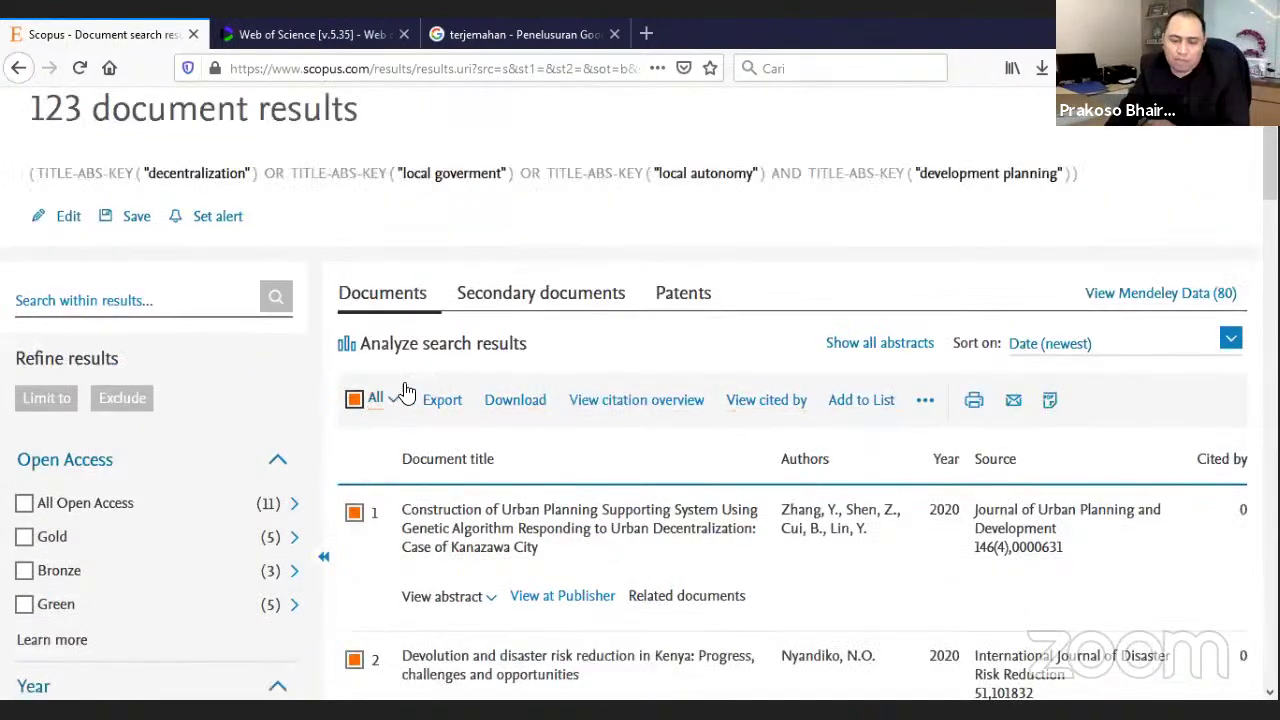
left_click(356, 403)
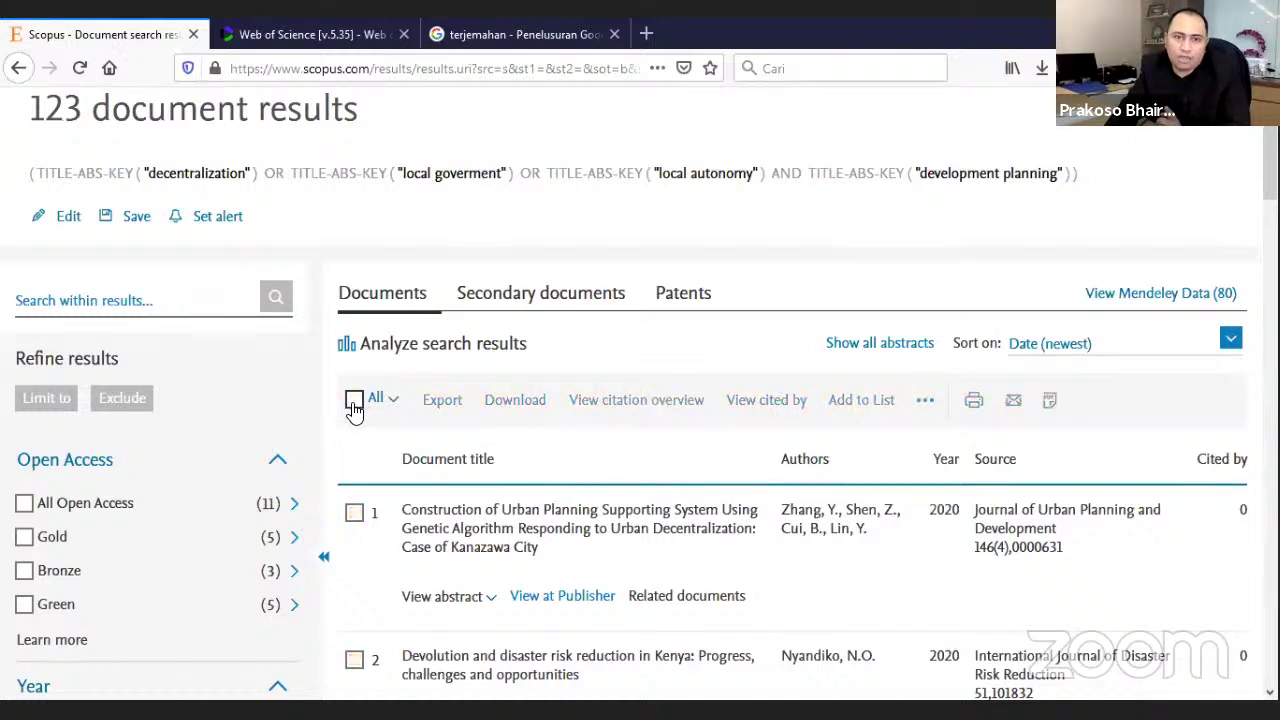
left_click(355, 404)
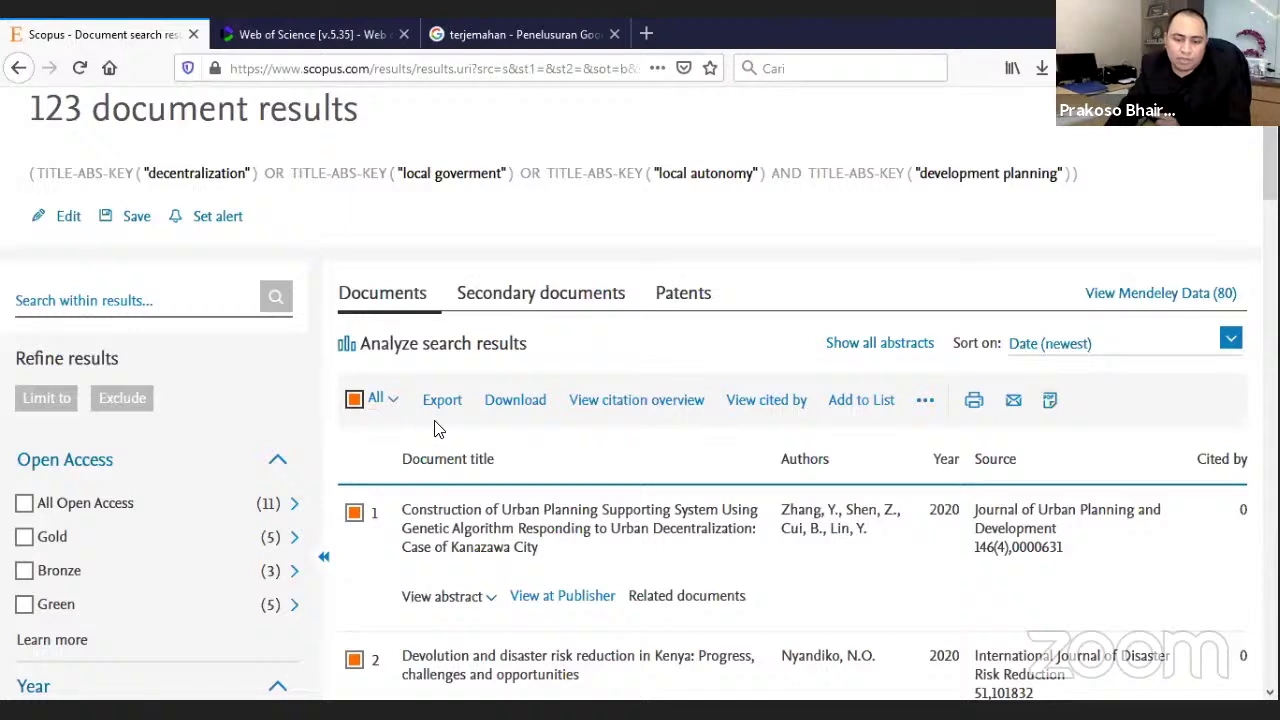
Export the selected documents as CSV, including all citation, bibliographical, abstract and keyword, funding and other information.
scroll(500, 423, "down", 2)
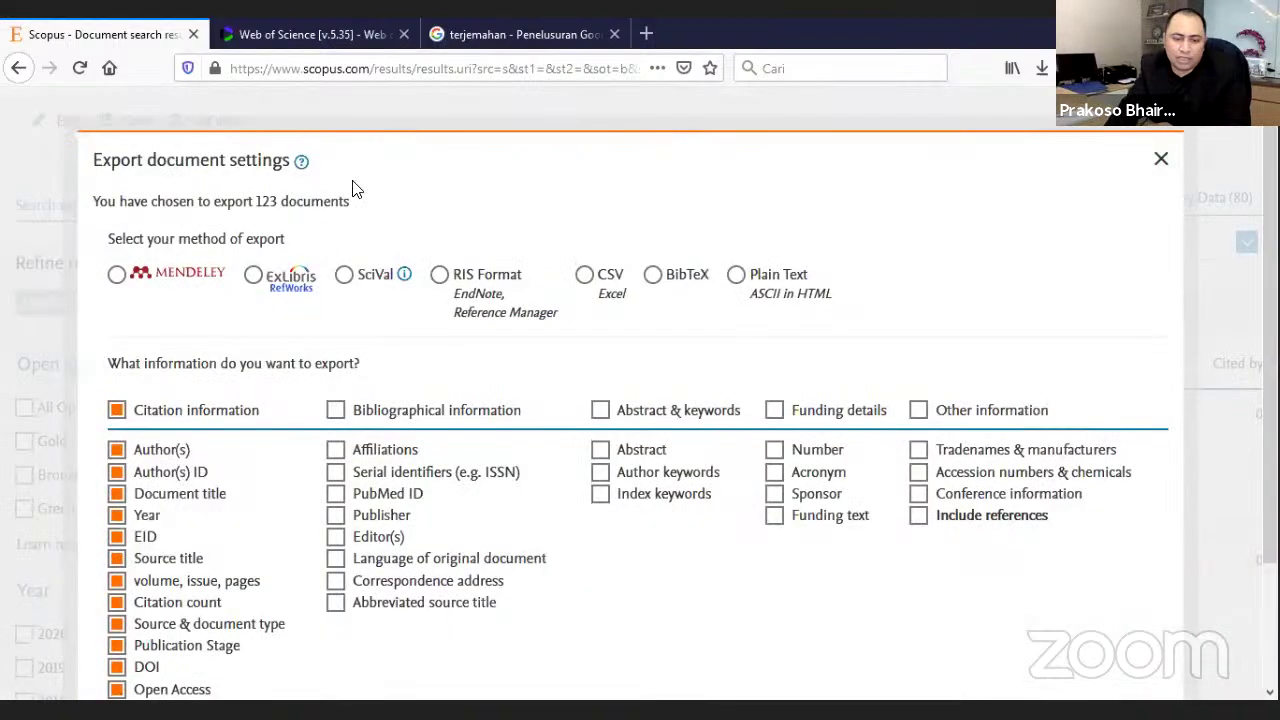
scroll(663, 406, "down", 2)
left_click(335, 288)
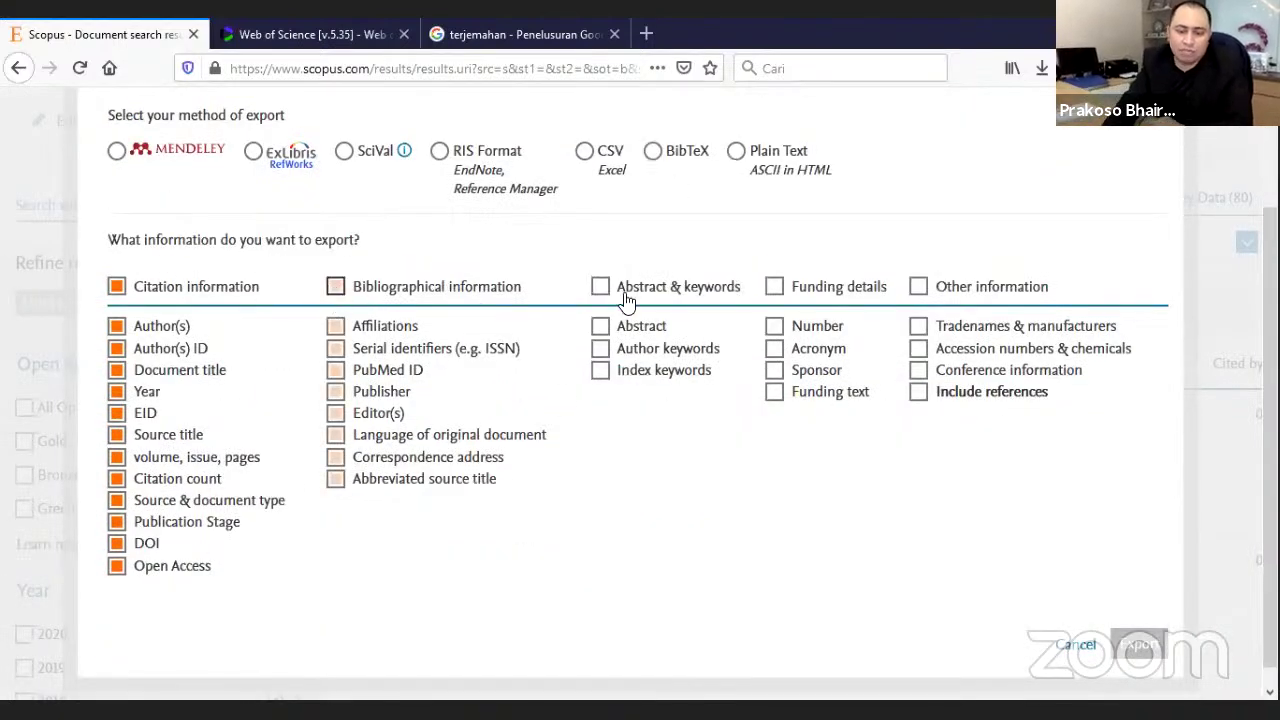
left_click(600, 289)
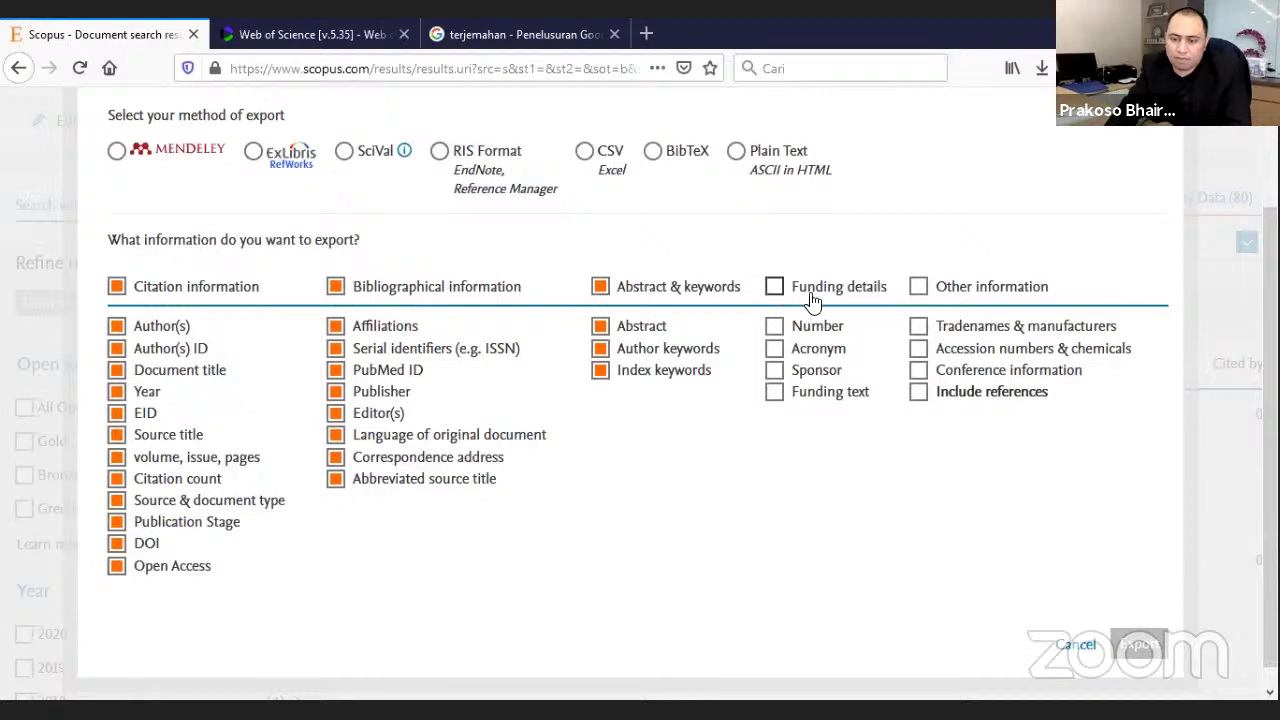
left_click(775, 287)
left_click(918, 287)
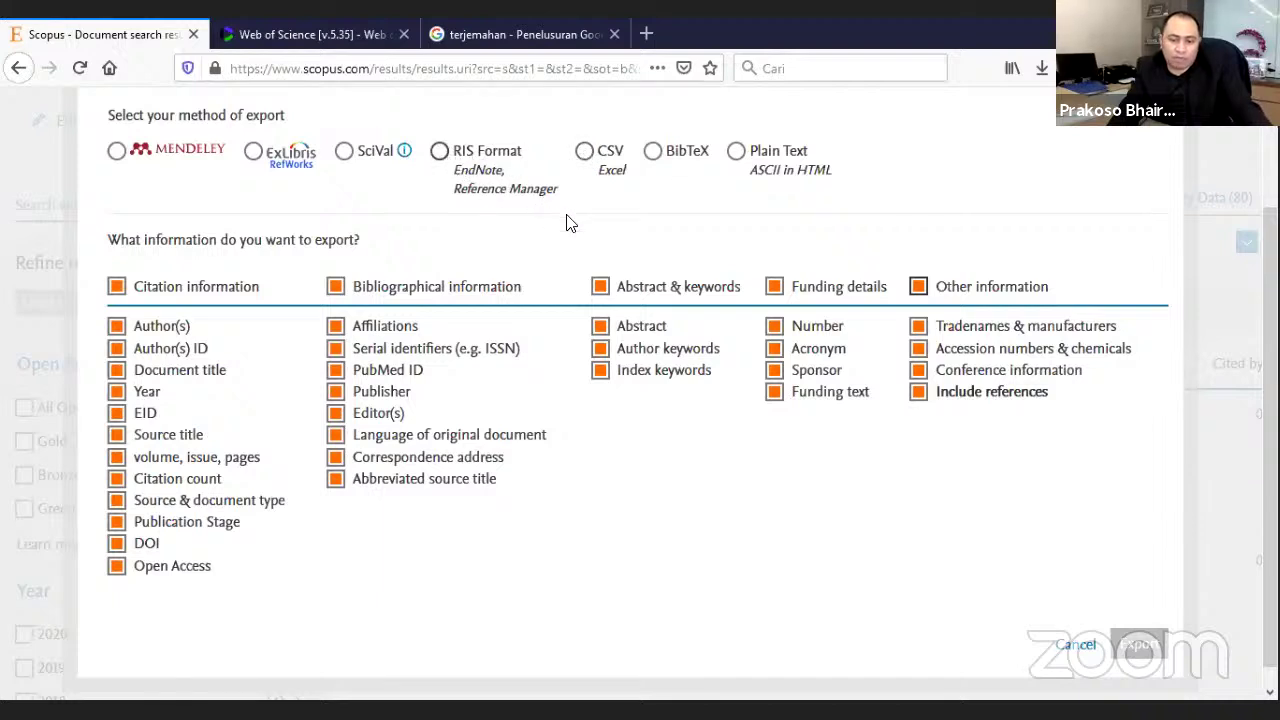
left_click(586, 152)
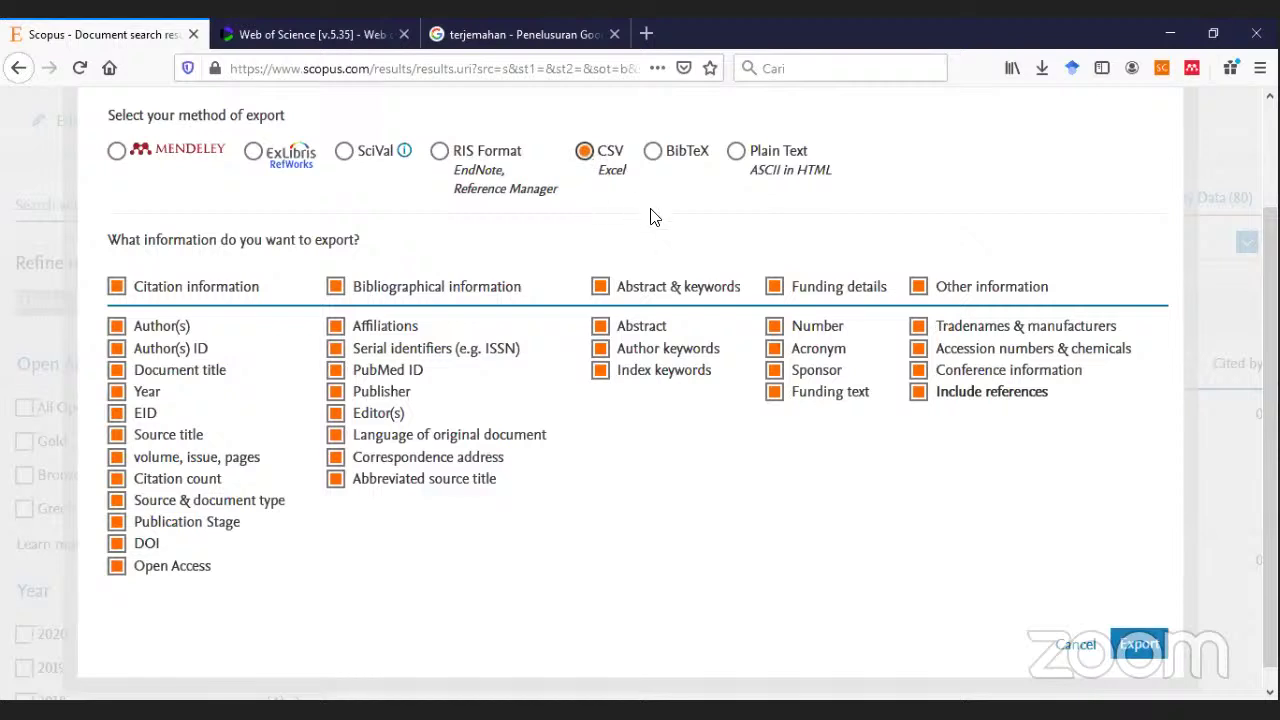
left_click(1145, 646)
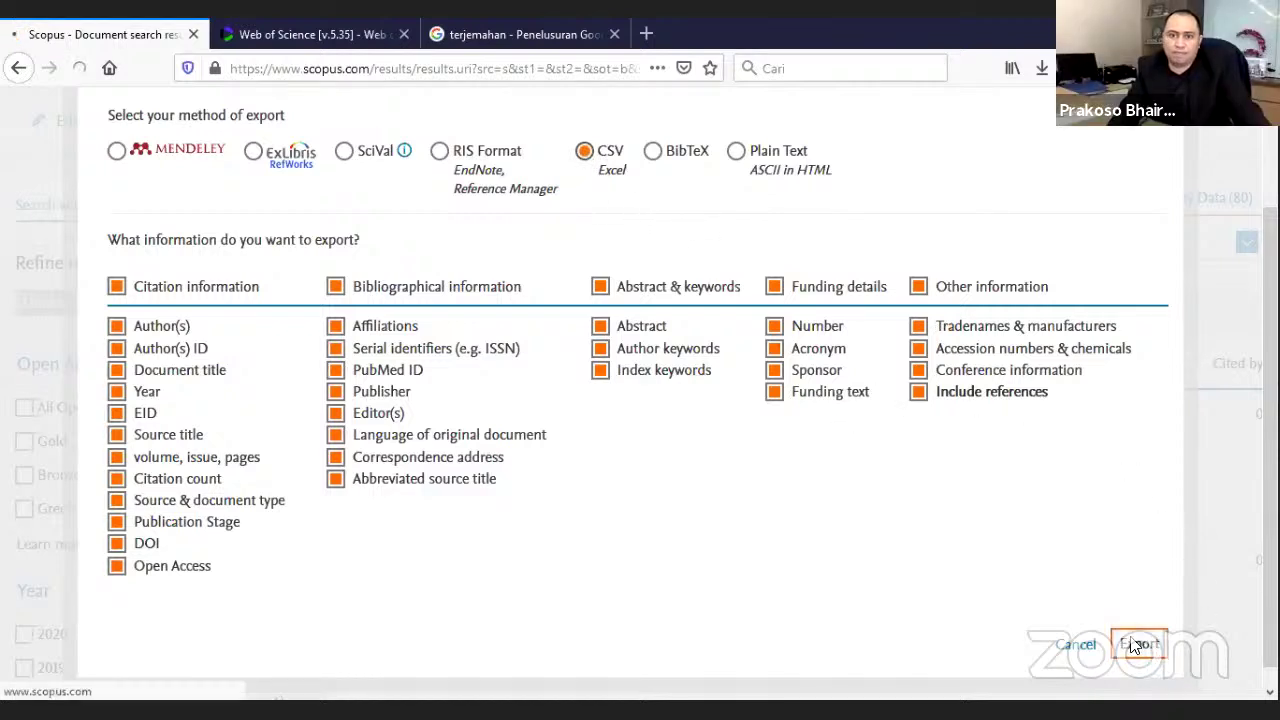
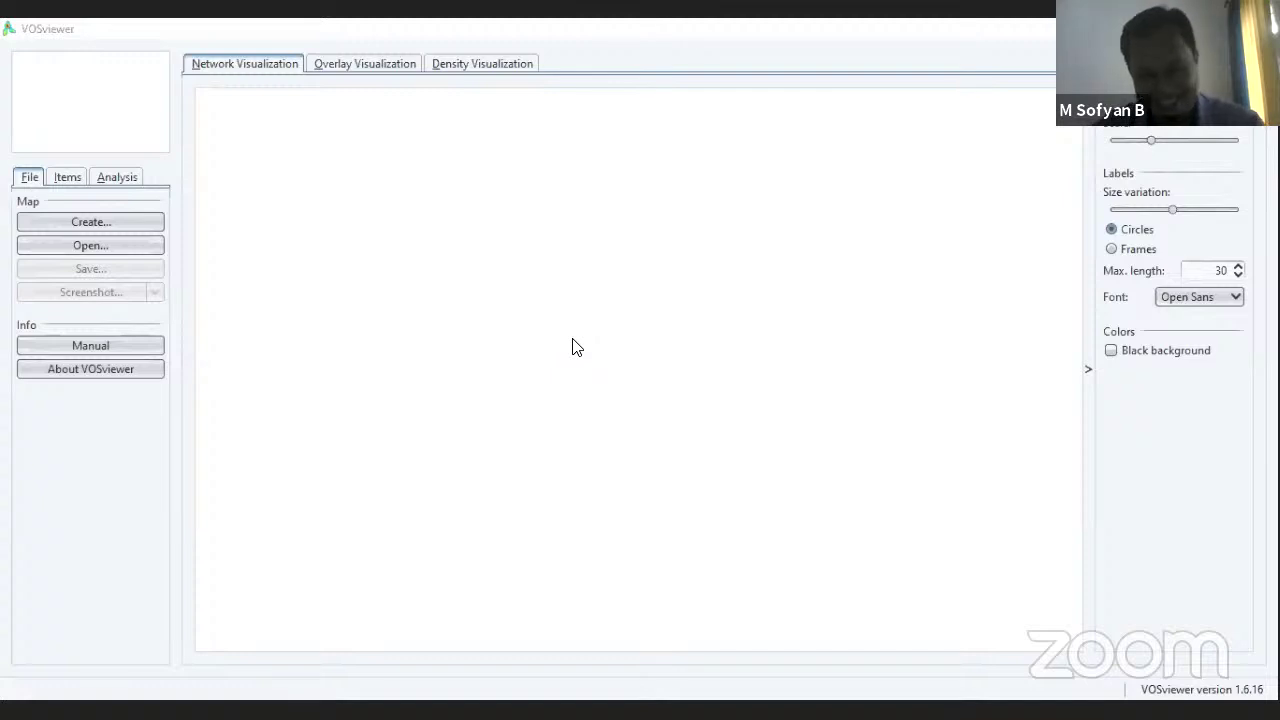
Start a new map based on bibliographic data, read from bibliographic database files.
left_click(128, 222)
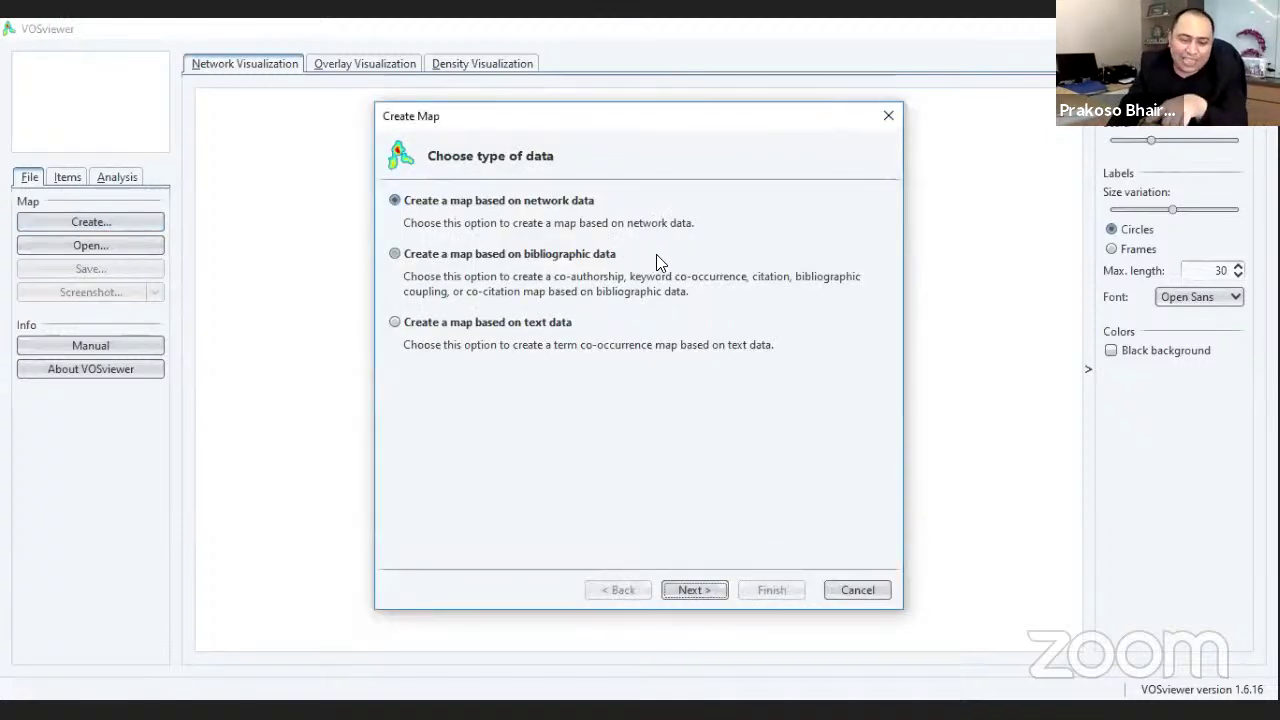
left_click(394, 254)
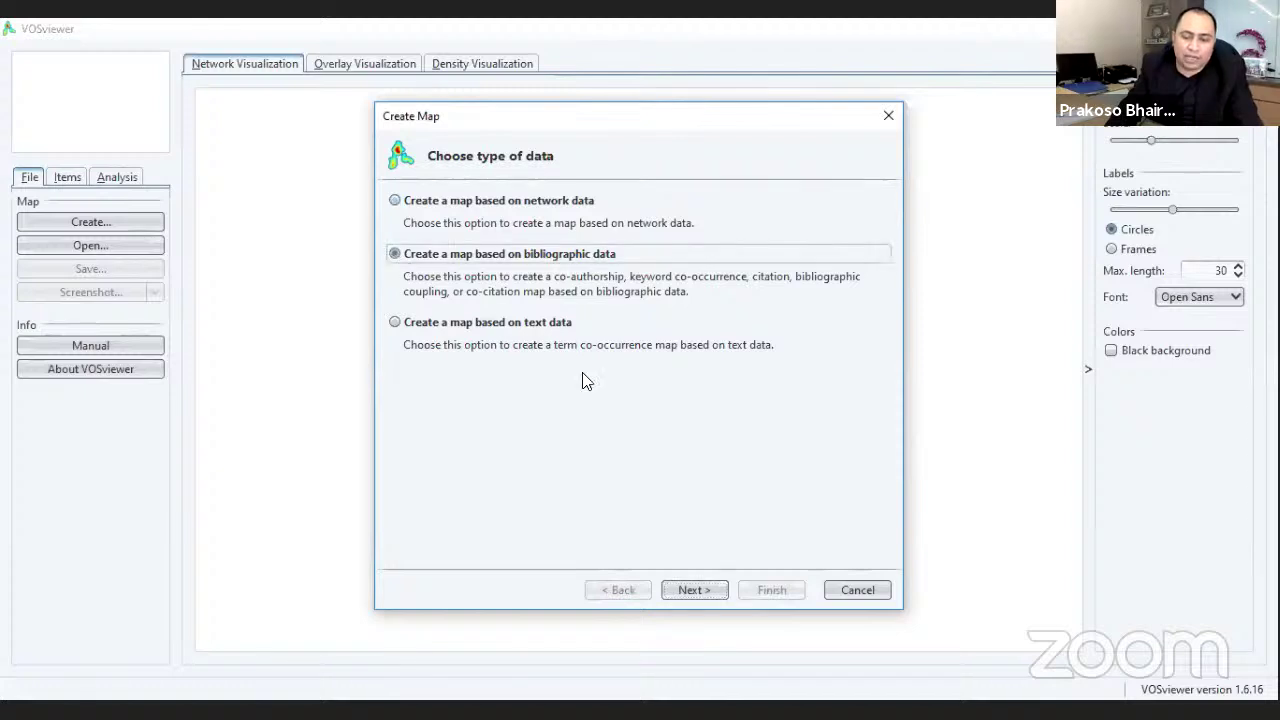
left_click(706, 581)
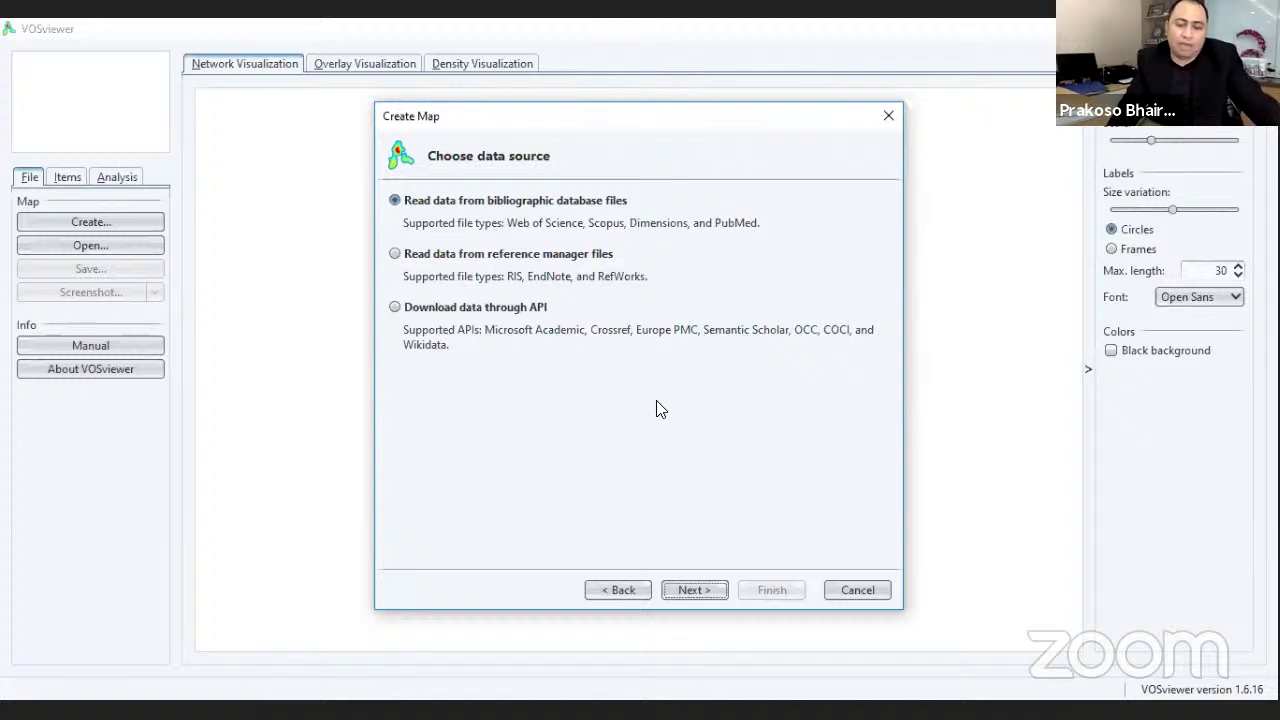
left_click(701, 595)
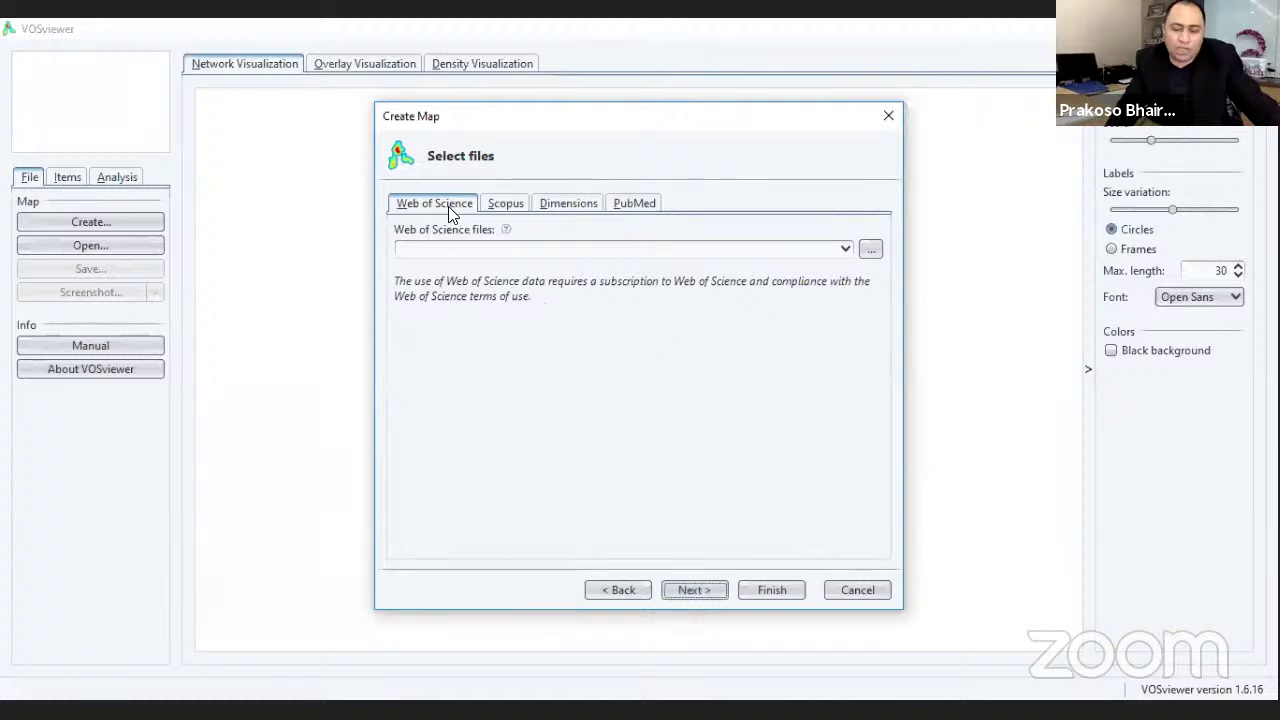
Load scopus(61).csv from the Desktop as the Scopus data file and proceed to the analysis settings.
left_click(506, 203)
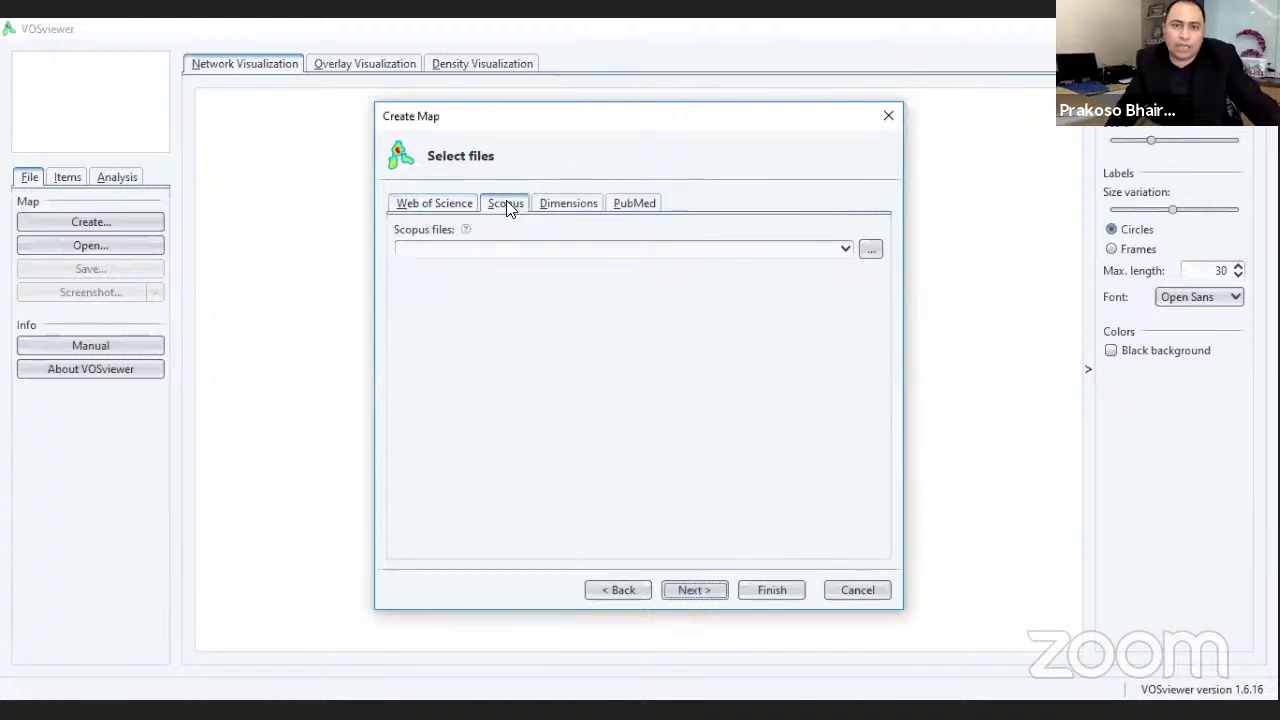
left_click(869, 255)
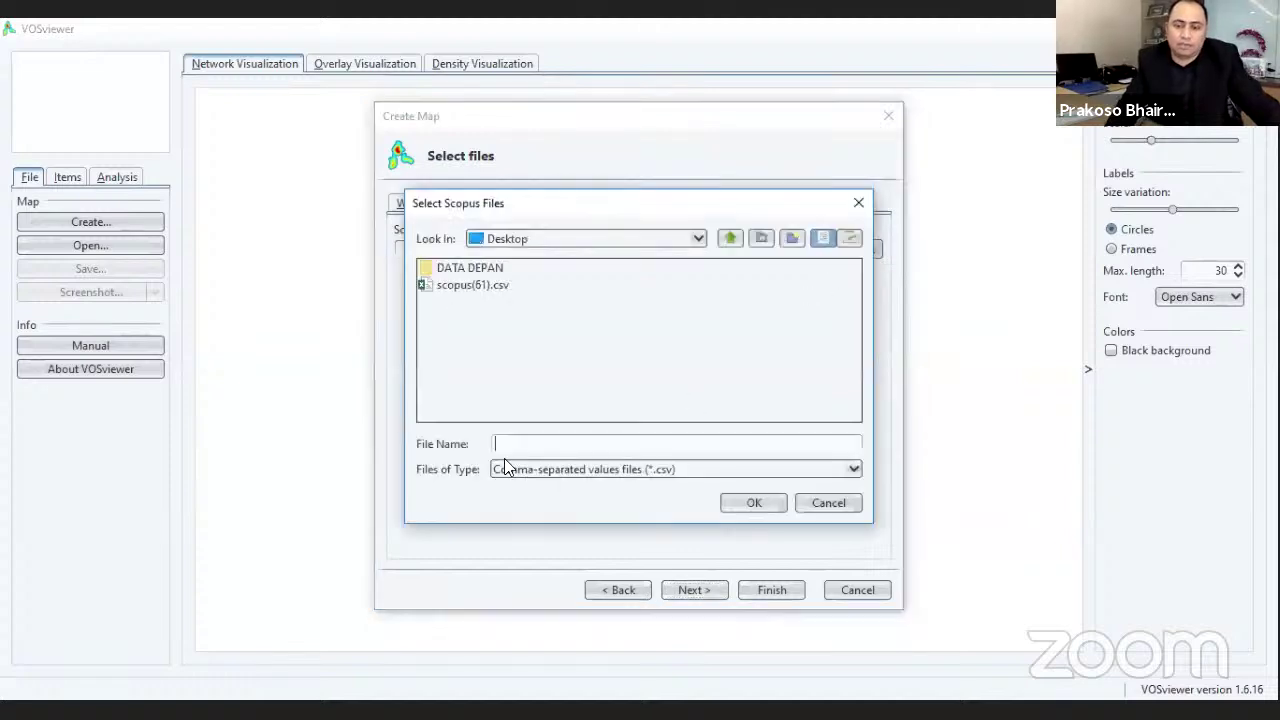
left_click(540, 238)
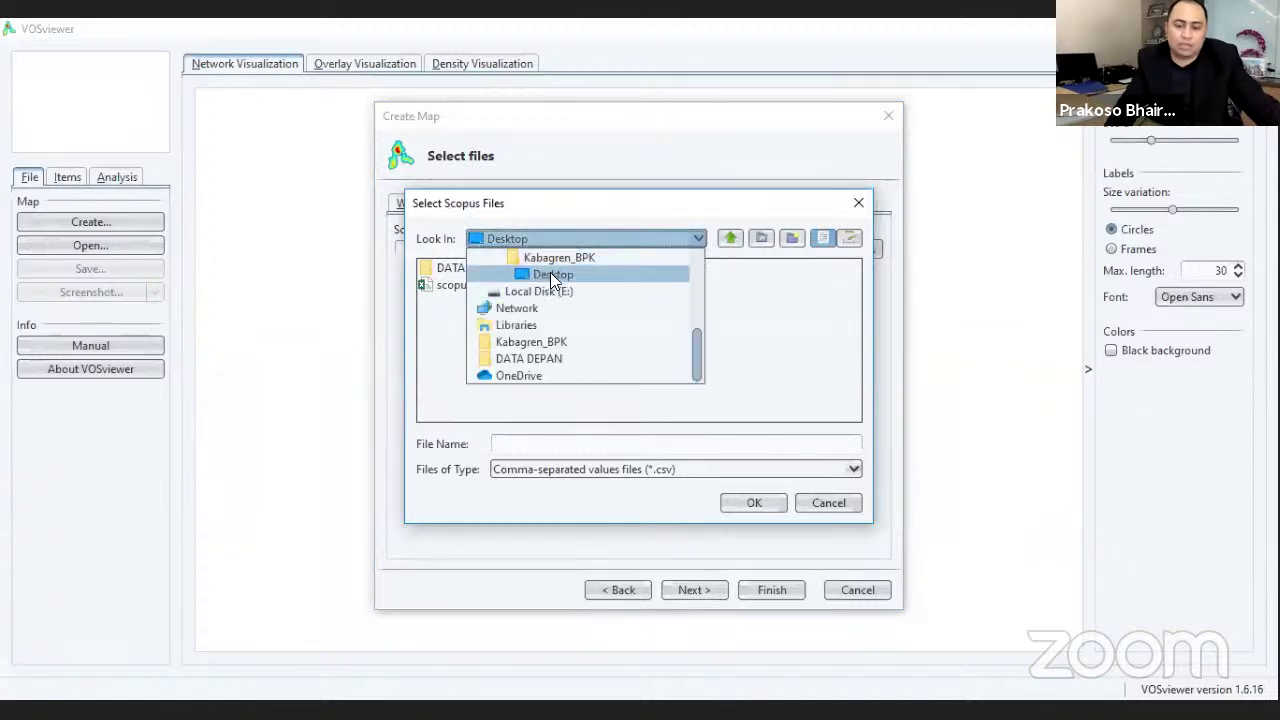
left_click(551, 274)
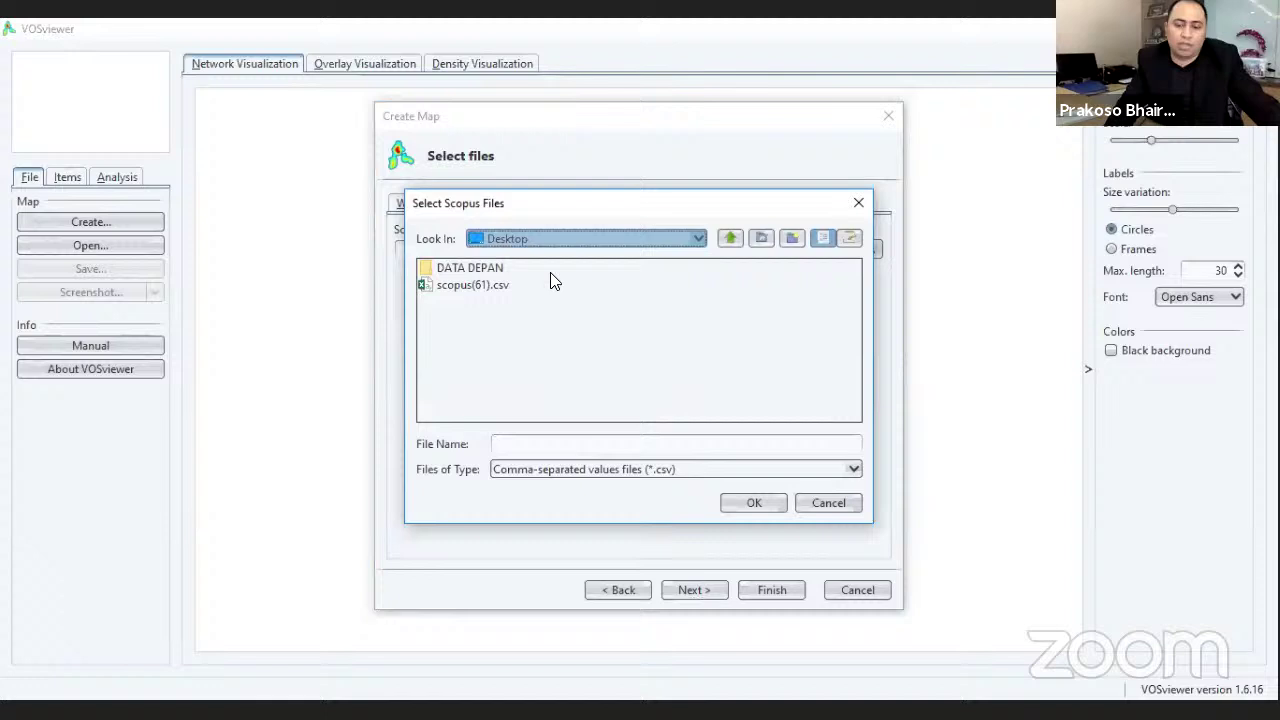
left_click(466, 286)
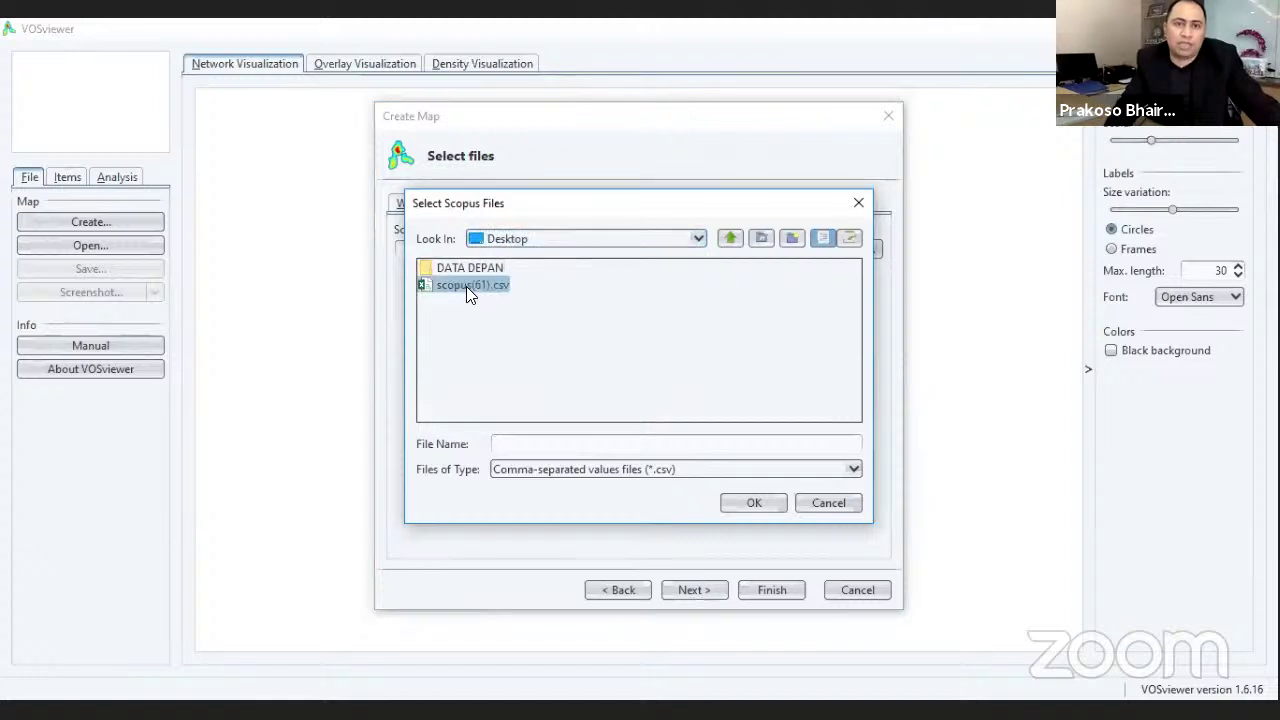
left_click(753, 504)
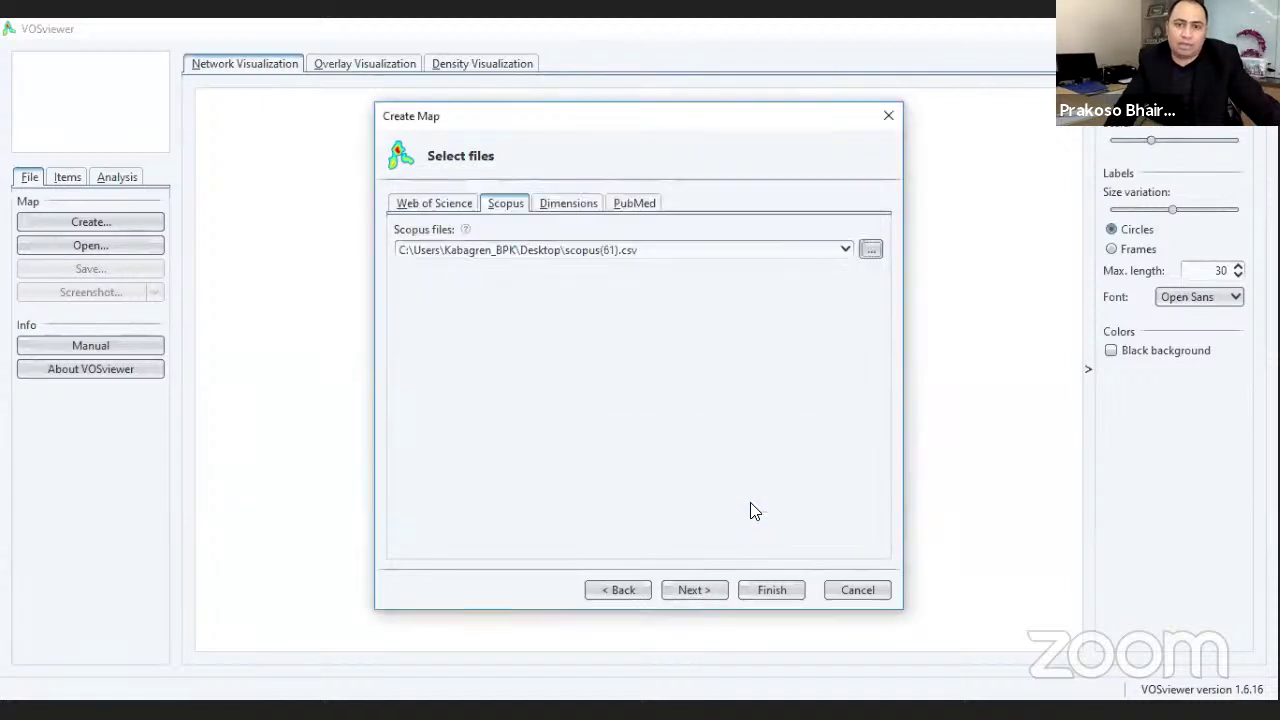
left_click(683, 594)
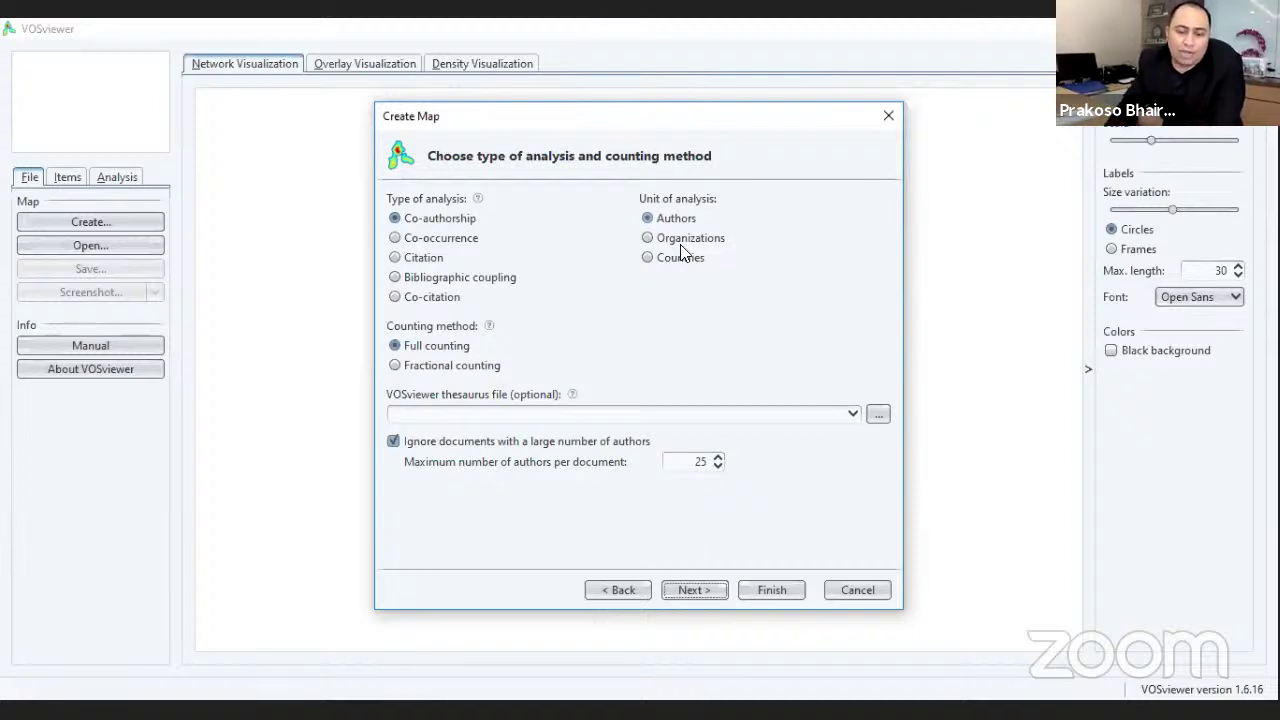
Look through the units of analysis offered for co-occurrence, citation, bibliographic coupling and co-citation.
left_click(395, 239)
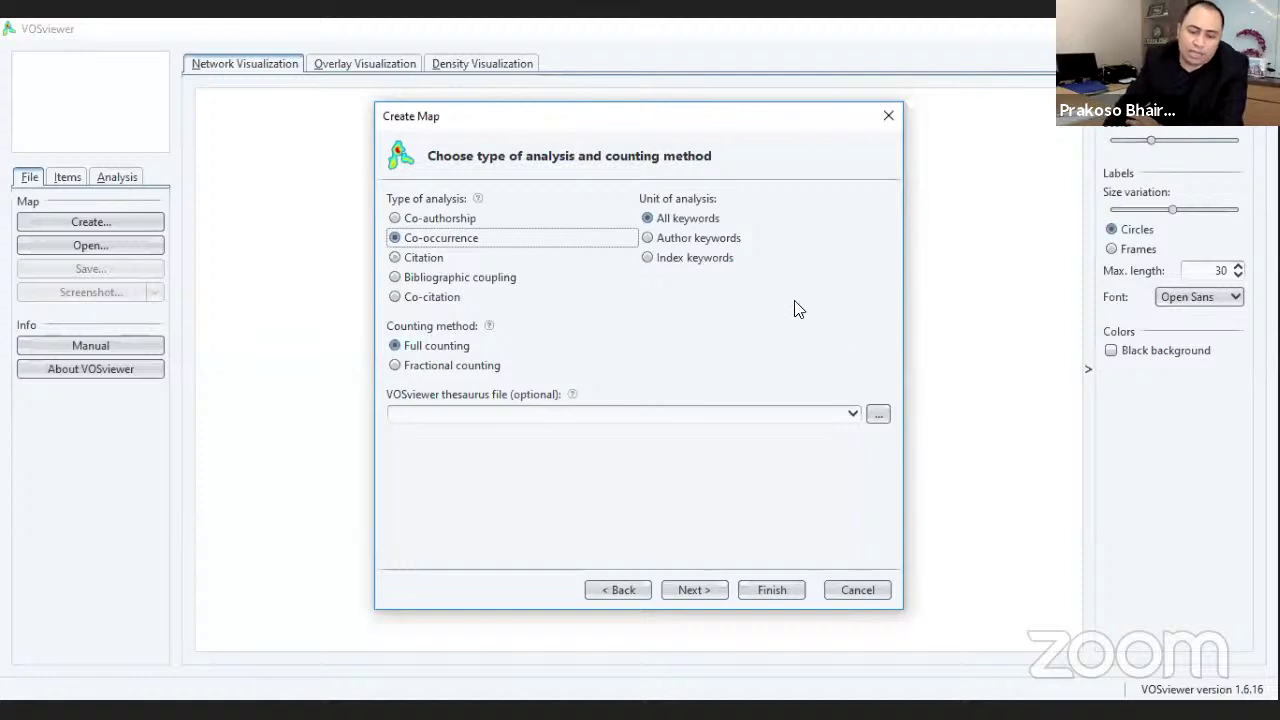
left_click(418, 258)
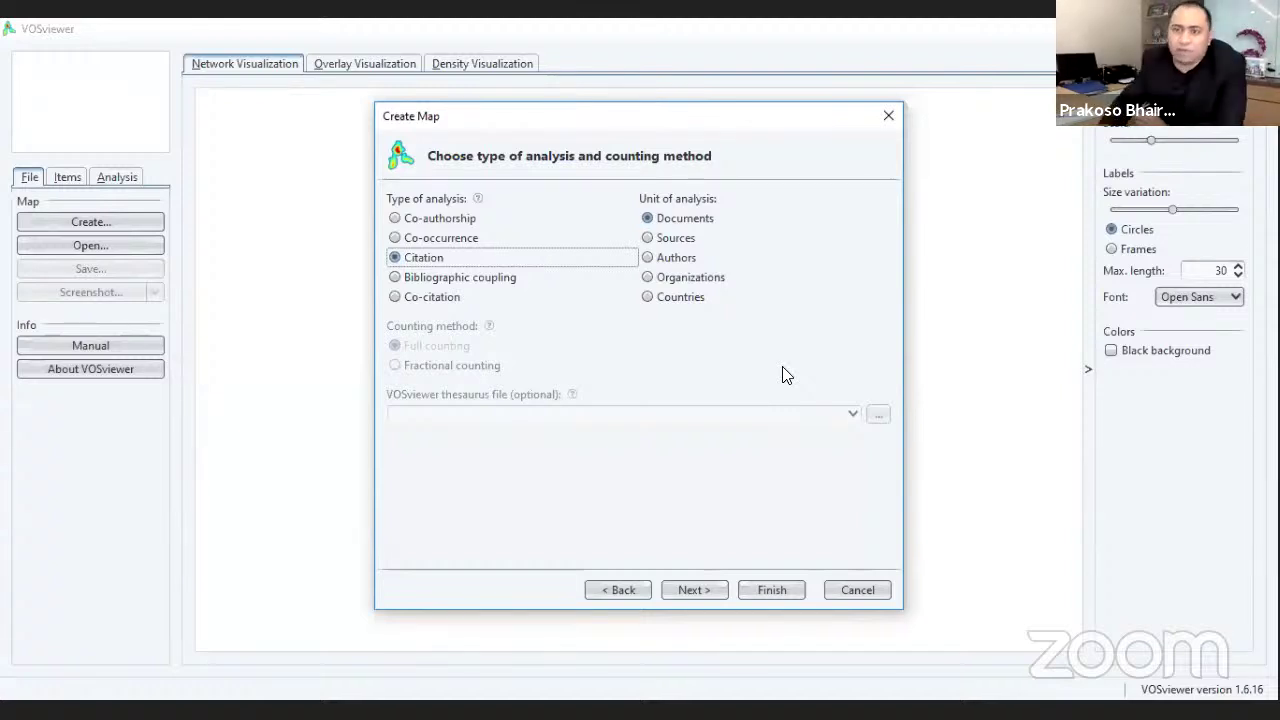
left_click(424, 276)
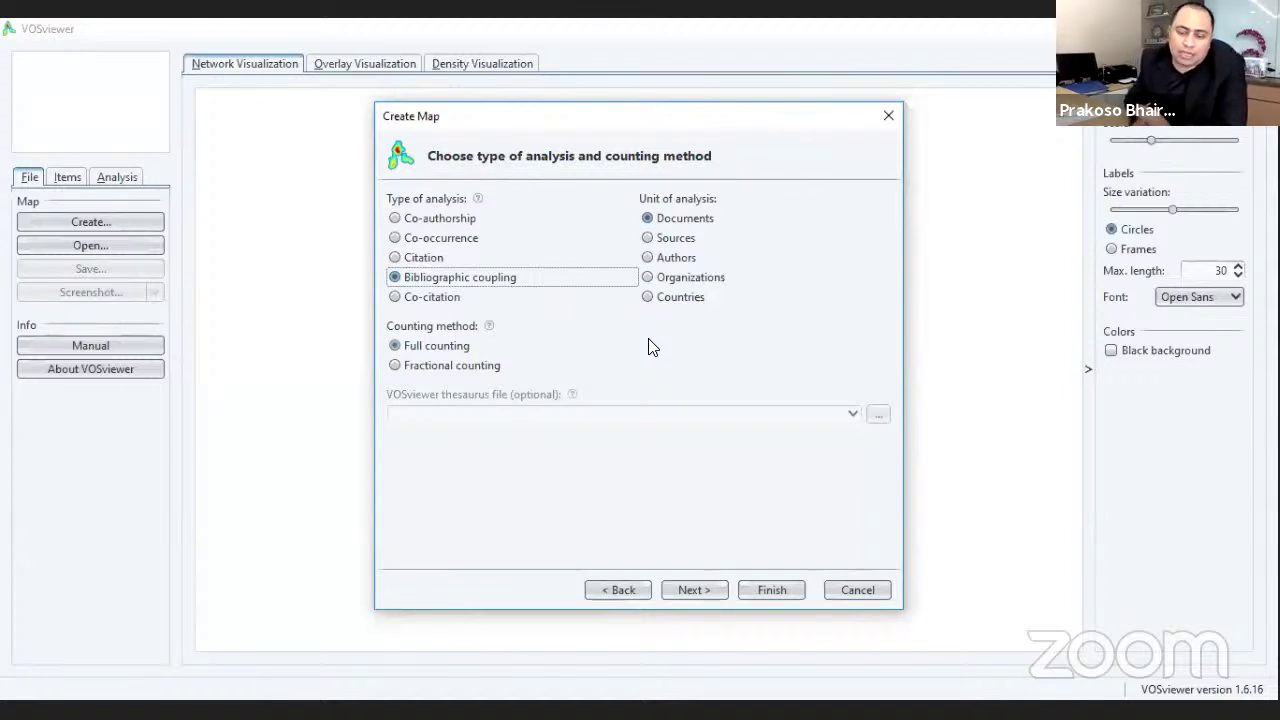
left_click(396, 305)
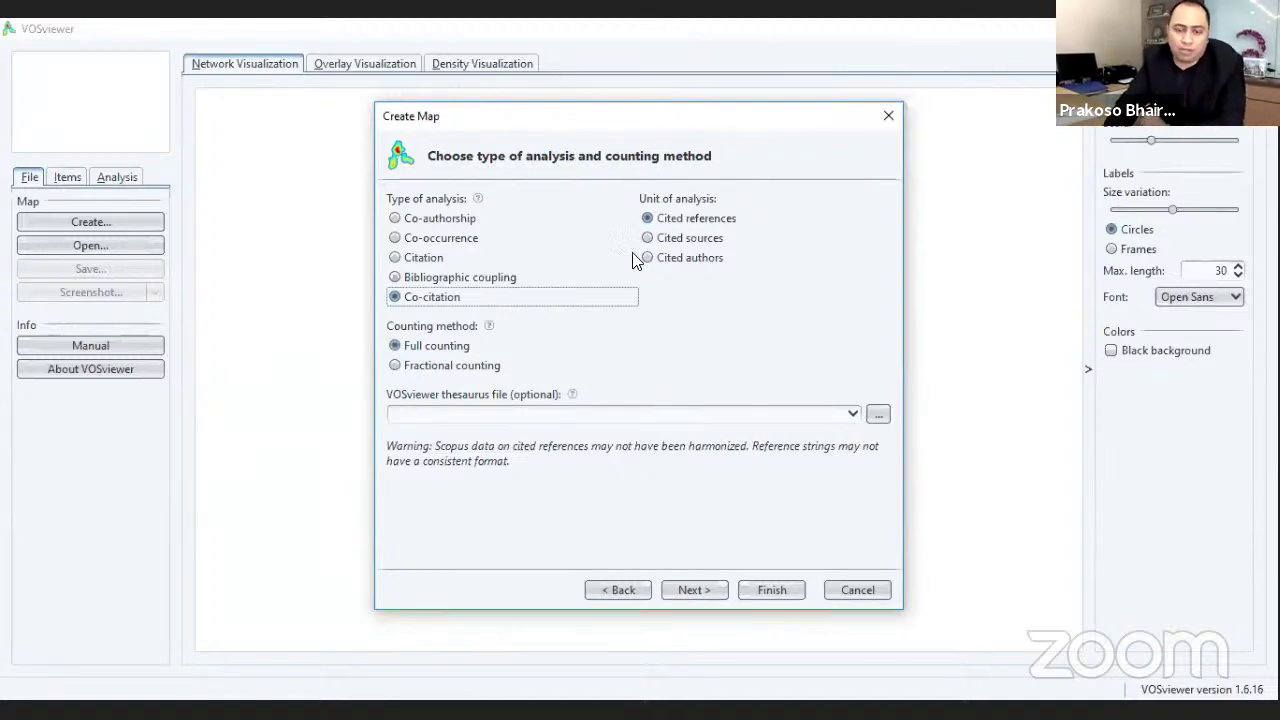
Choose co-authorship as the type of analysis with countries as the unit, keeping full counting.
left_click(396, 219)
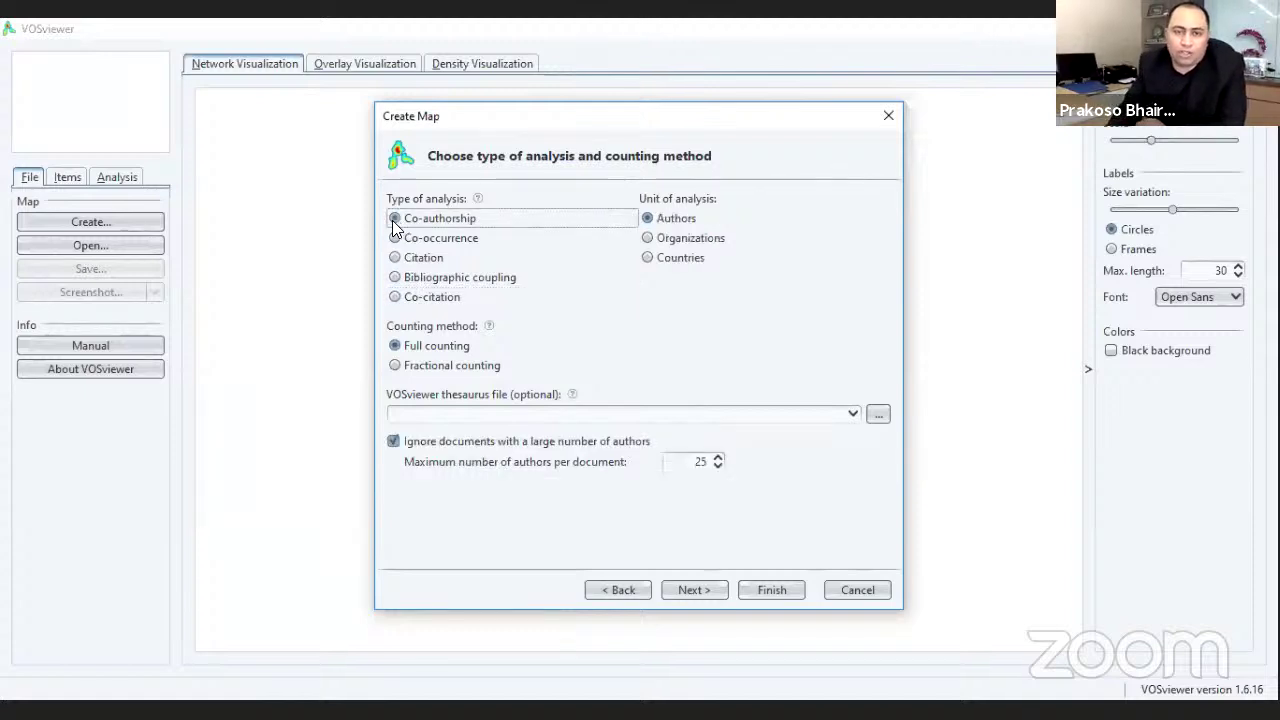
left_click(646, 258)
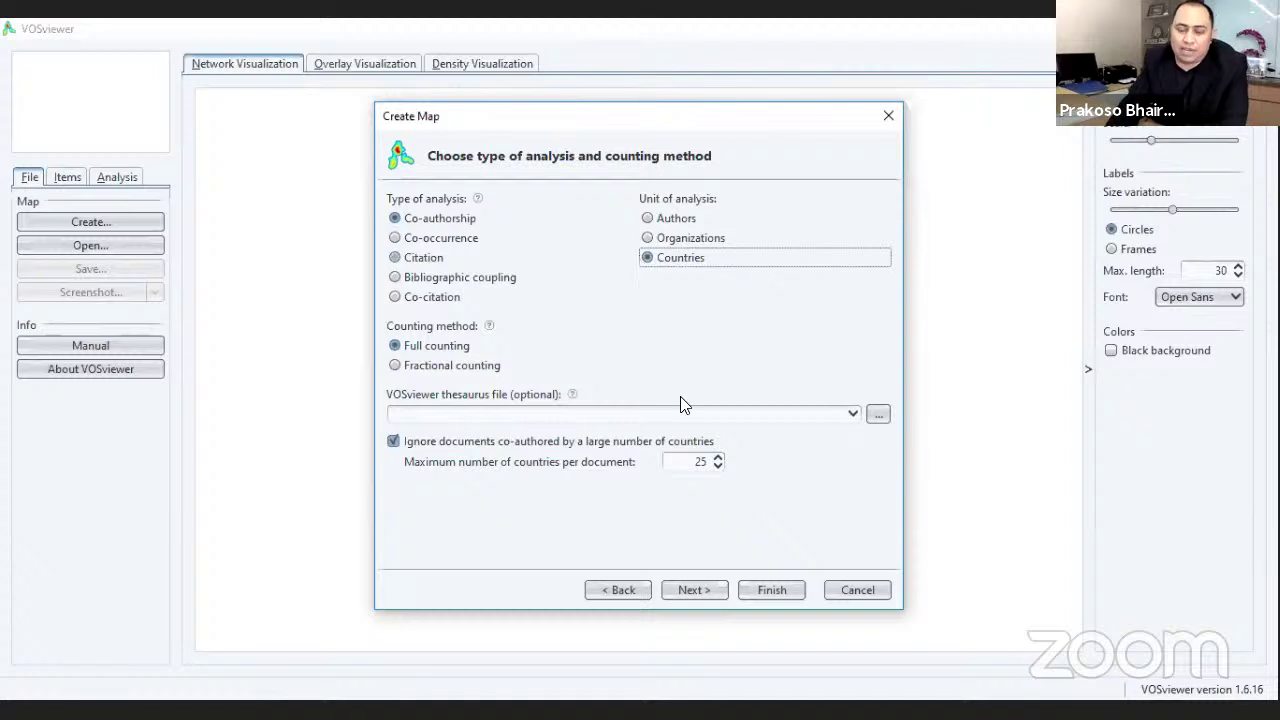
left_click(684, 586)
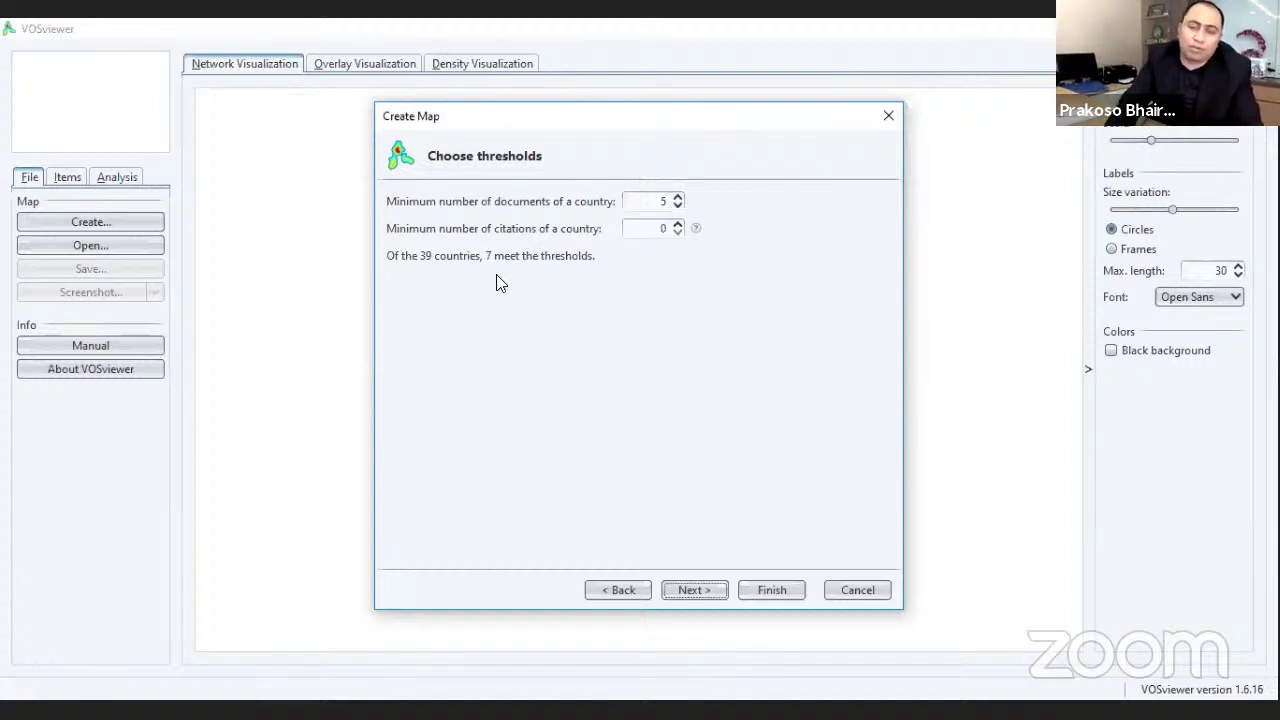
Set the minimum number of documents of a country to 2 and accept 16 countries for selection.
left_click(678, 206)
left_click(678, 206)
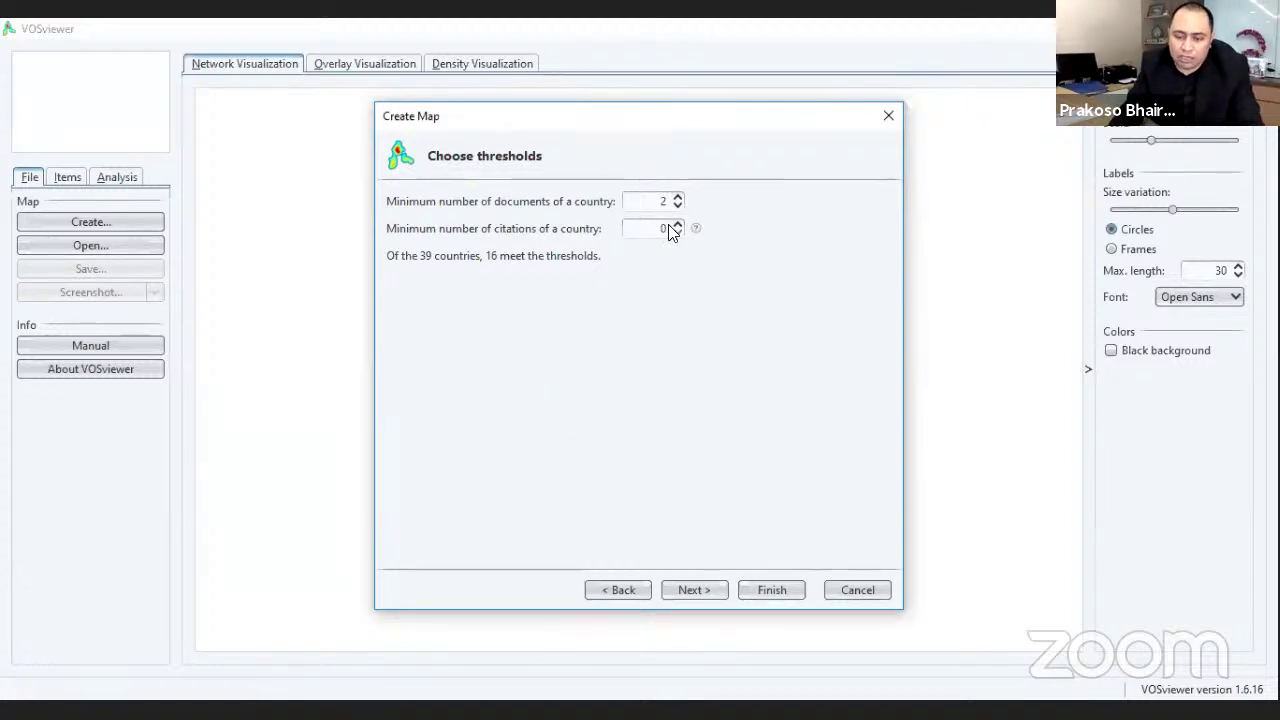
left_click(698, 592)
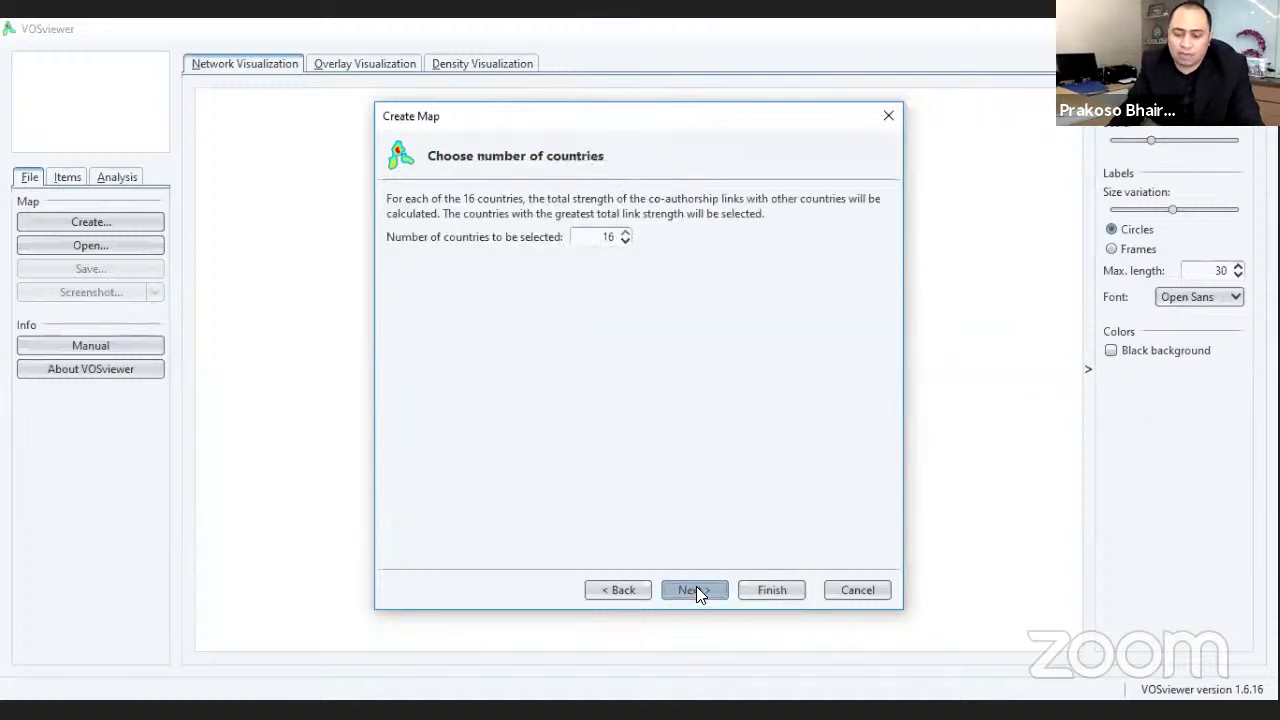
left_click(696, 592)
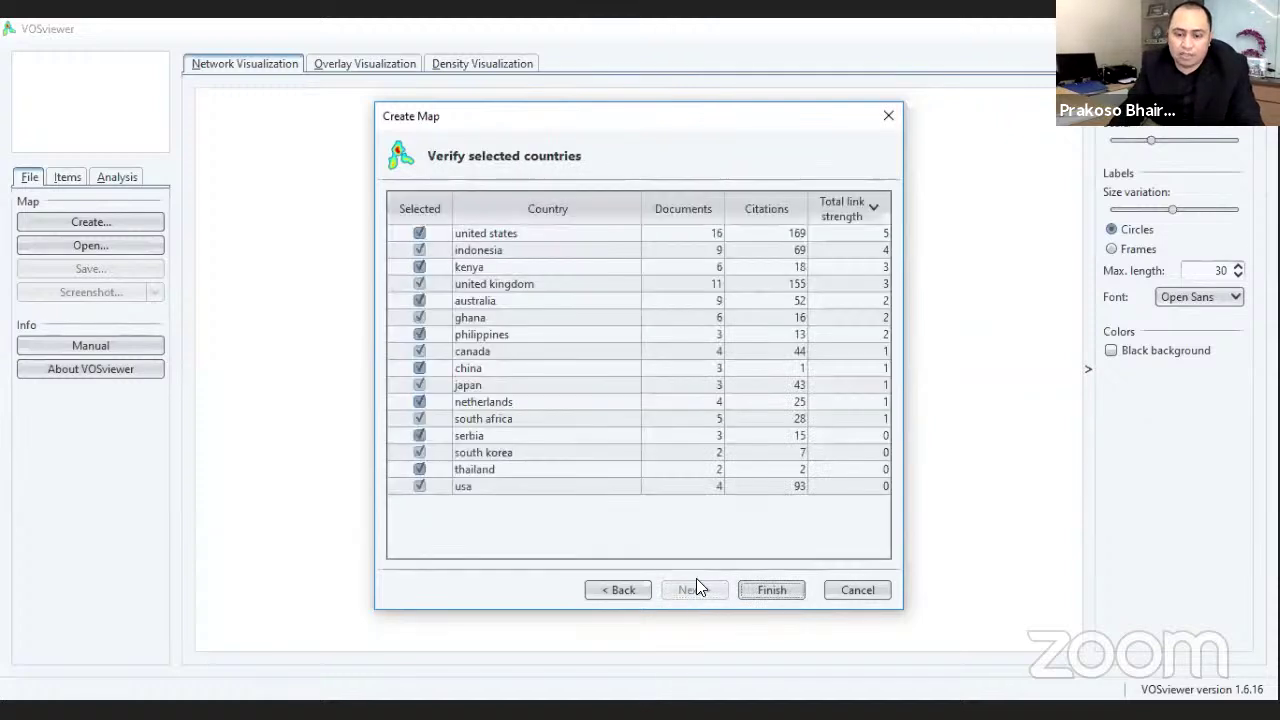
Sort the selected countries by number of documents in descending order and generate the country co-authorship map.
left_click(675, 369)
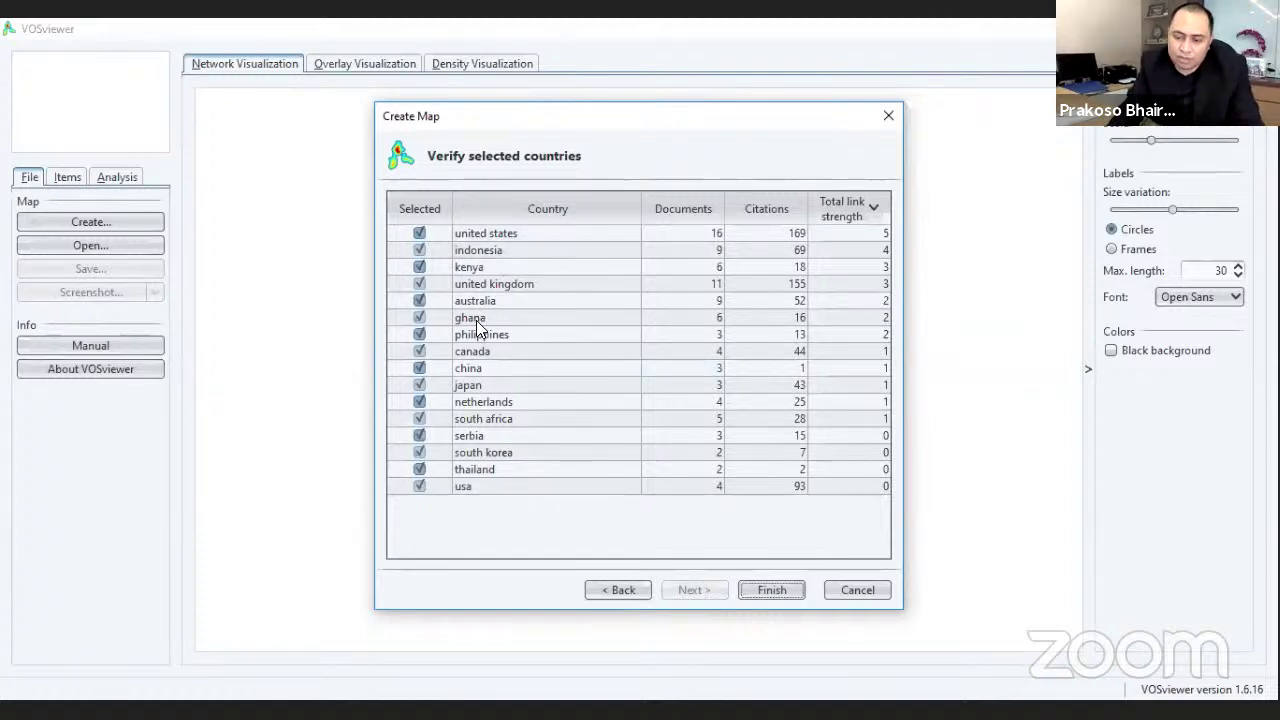
left_click(696, 210)
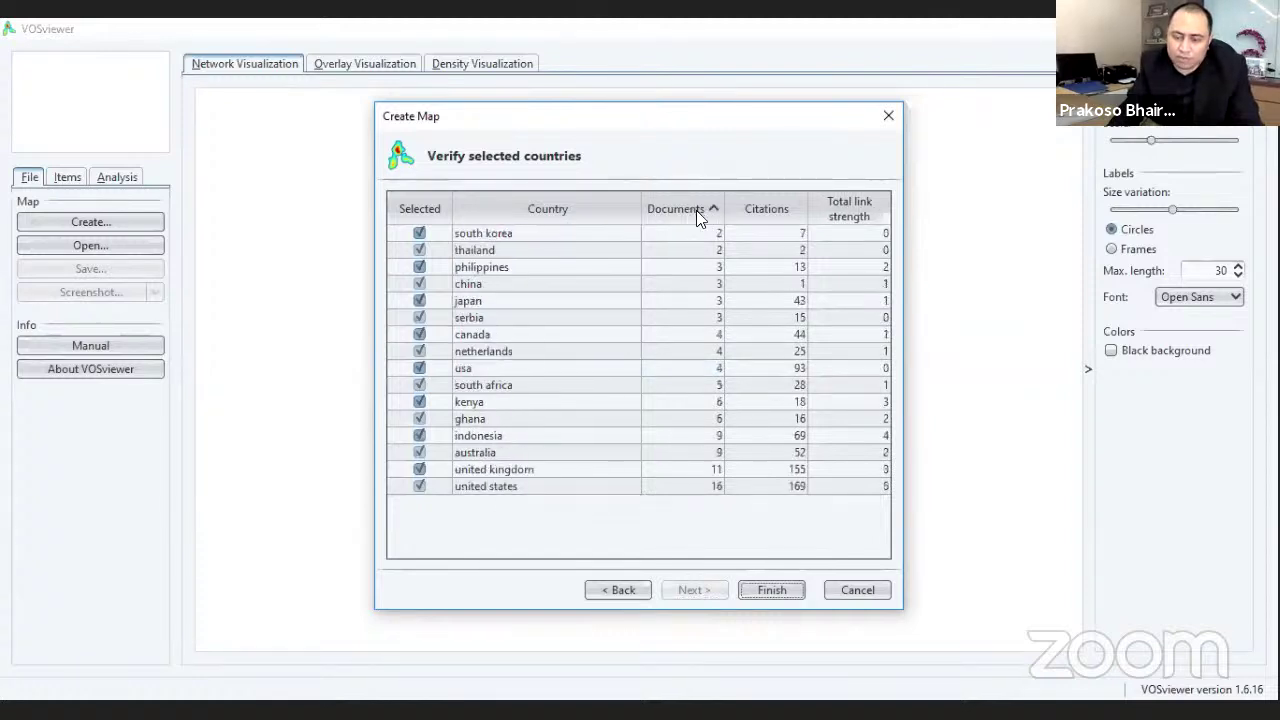
left_click(708, 209)
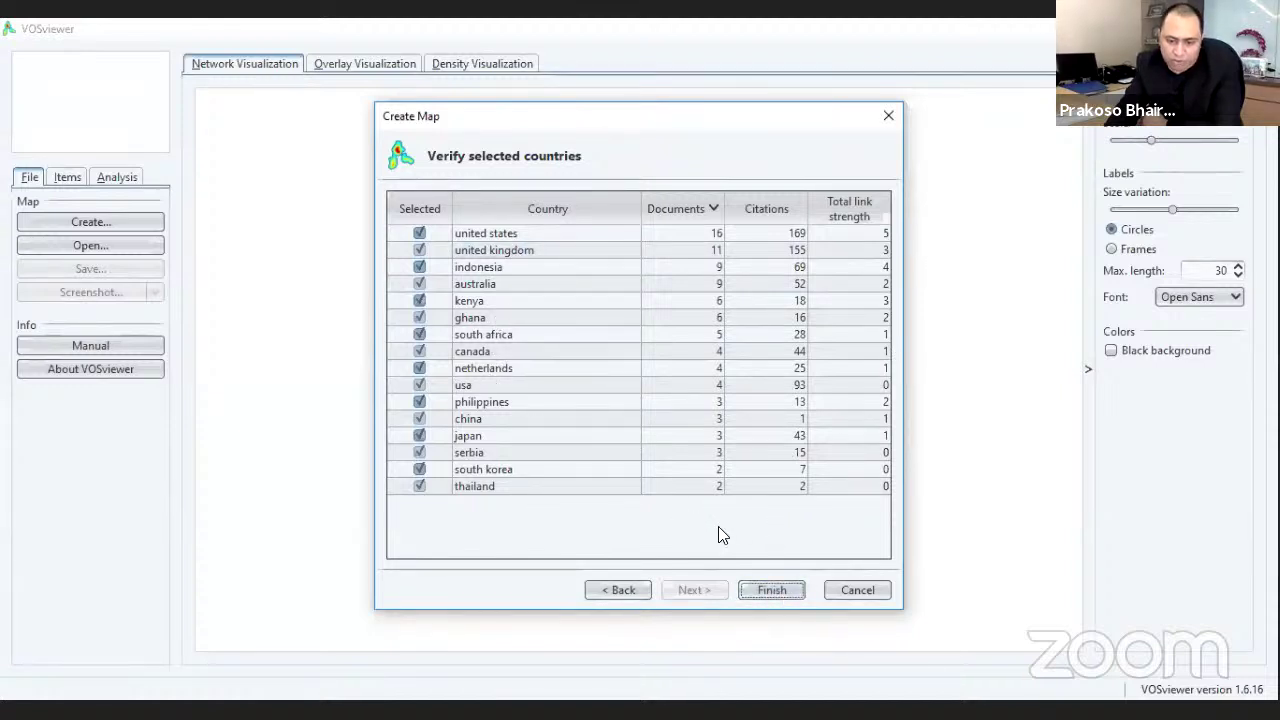
left_click(770, 590)
left_click(563, 404)
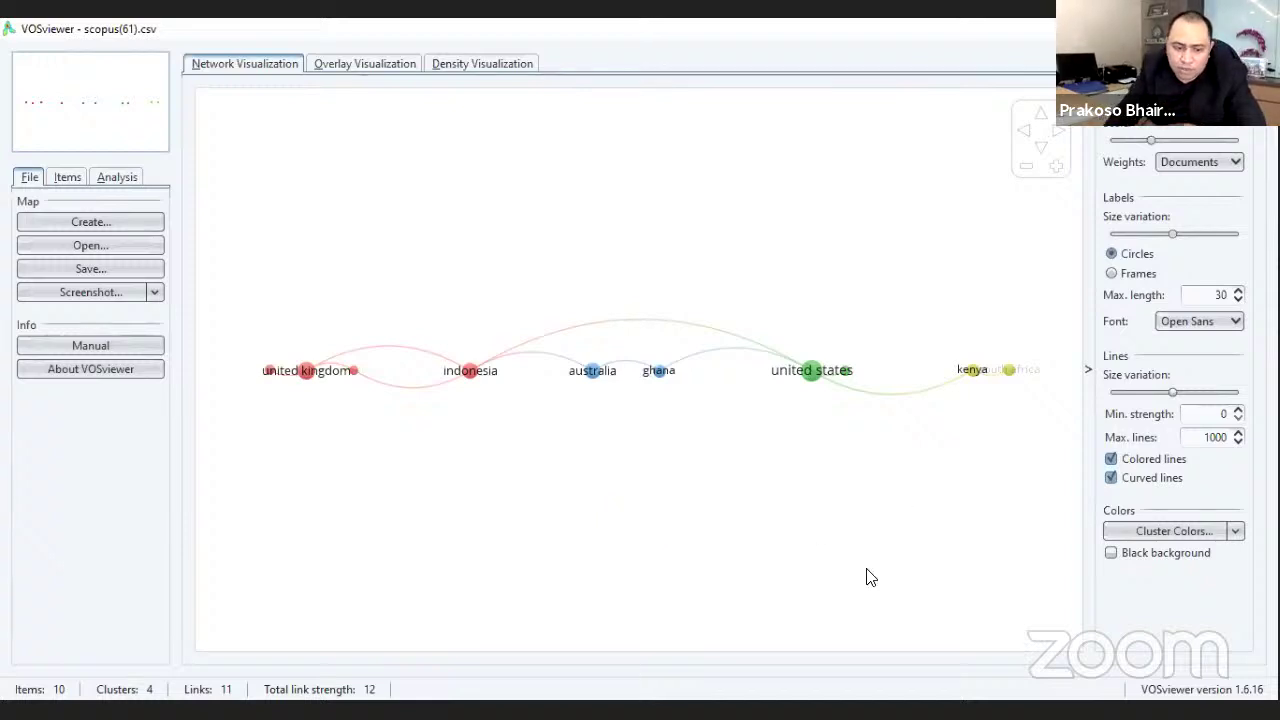
left_click(155, 295)
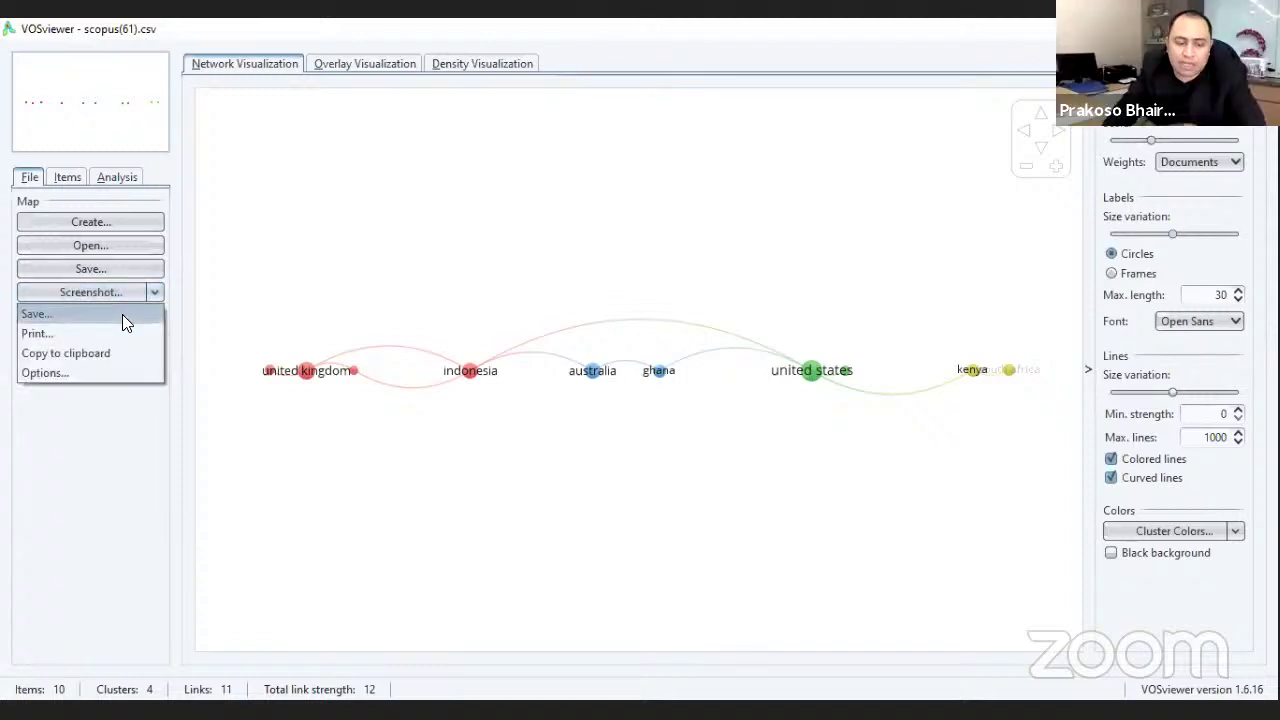
left_click(122, 314)
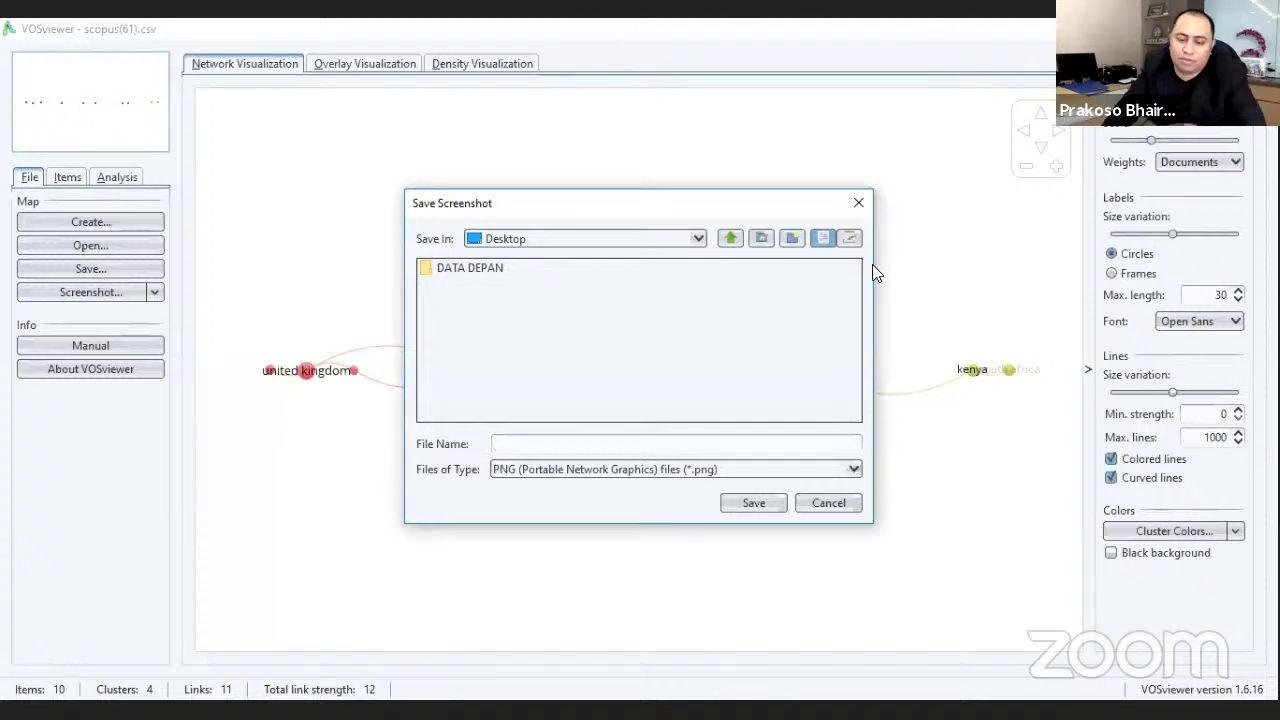
left_click(858, 204)
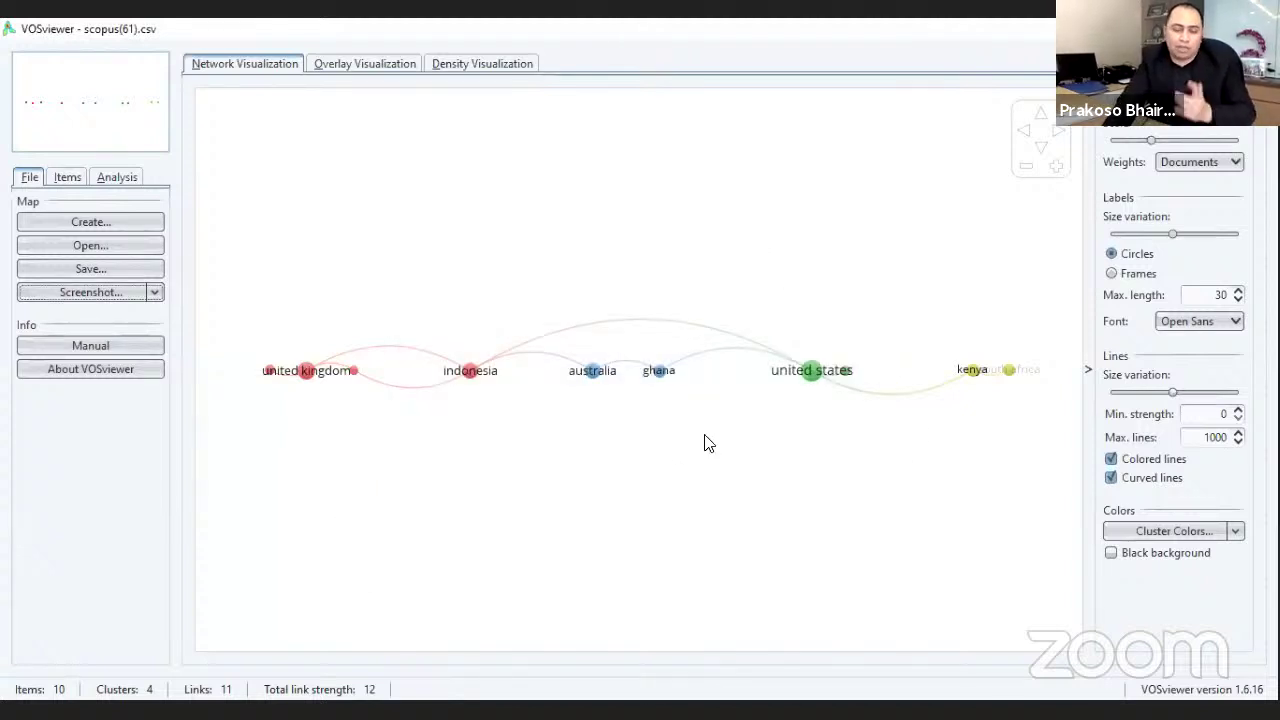
Start another map from the same Scopus file, using co-authorship analysis with organizations as the unit.
left_click(110, 222)
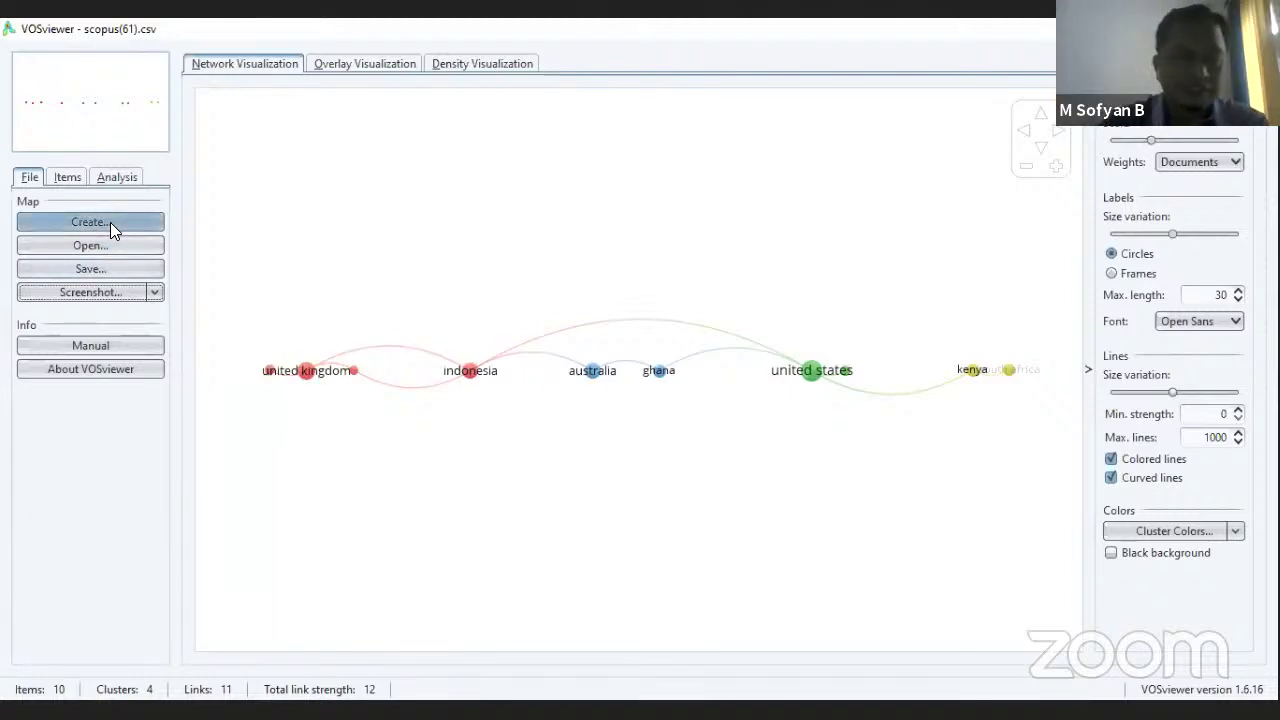
left_click(713, 589)
left_click(713, 589)
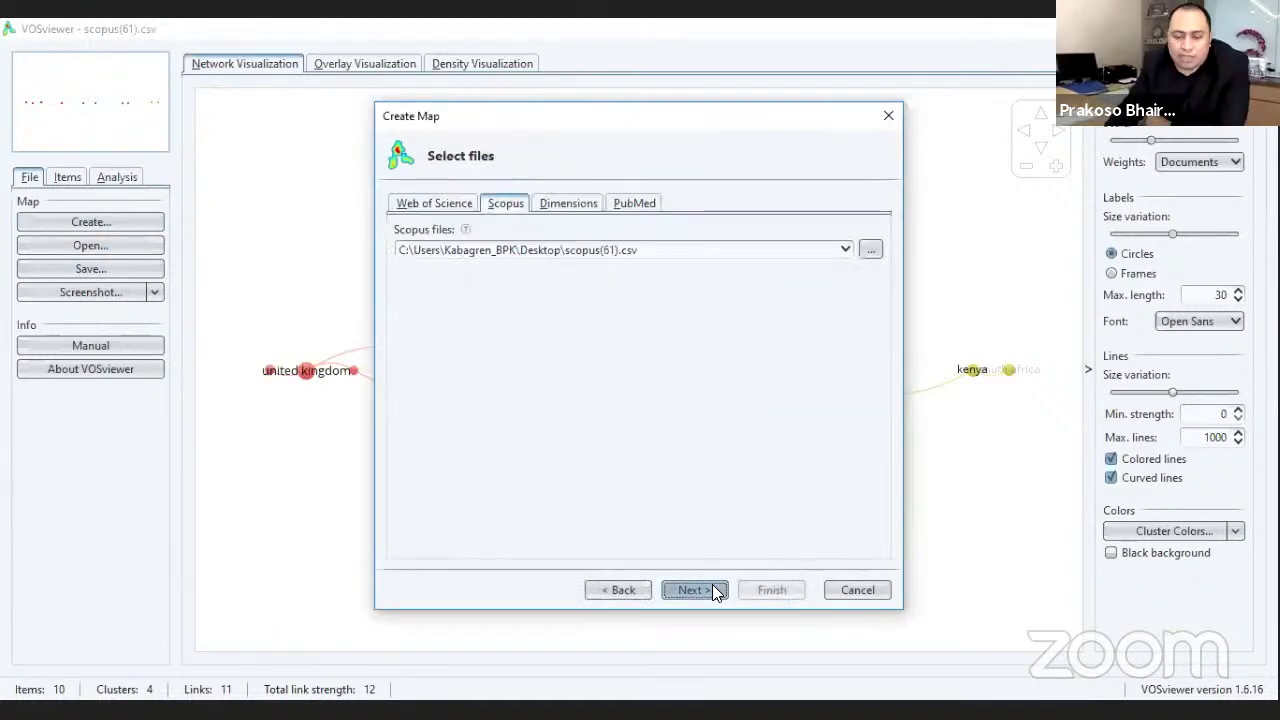
left_click(713, 589)
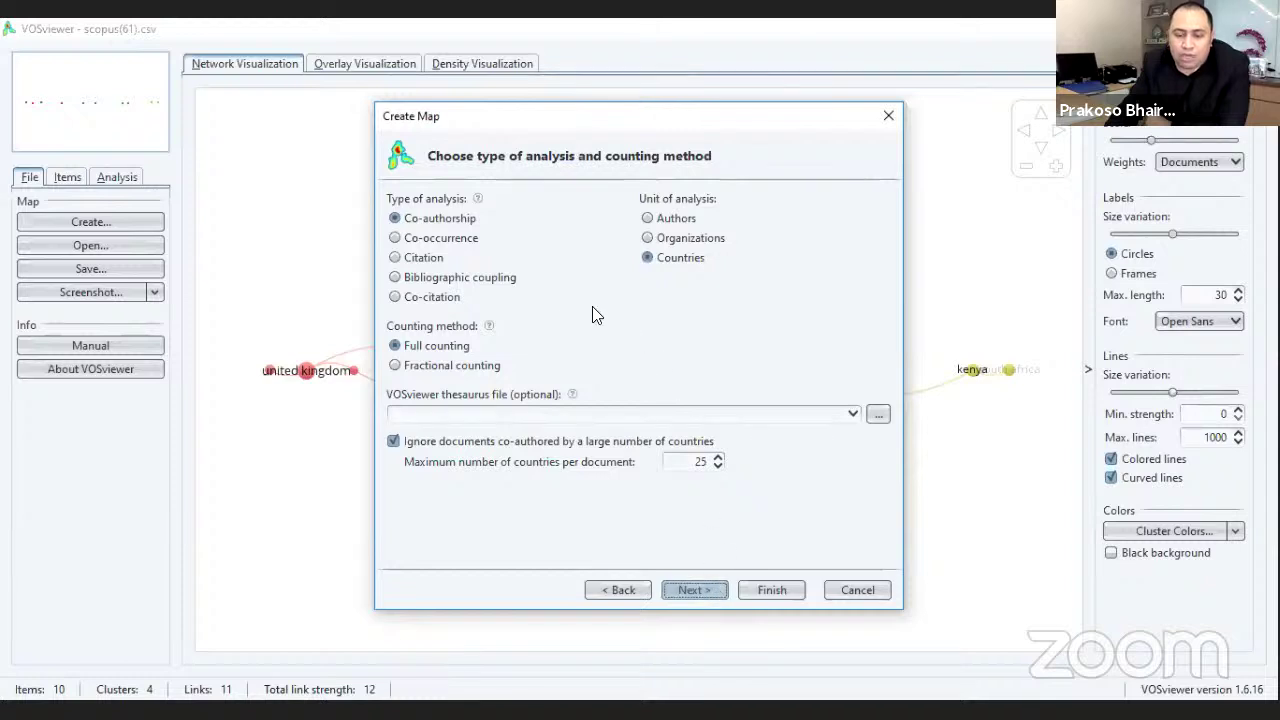
left_click(648, 238)
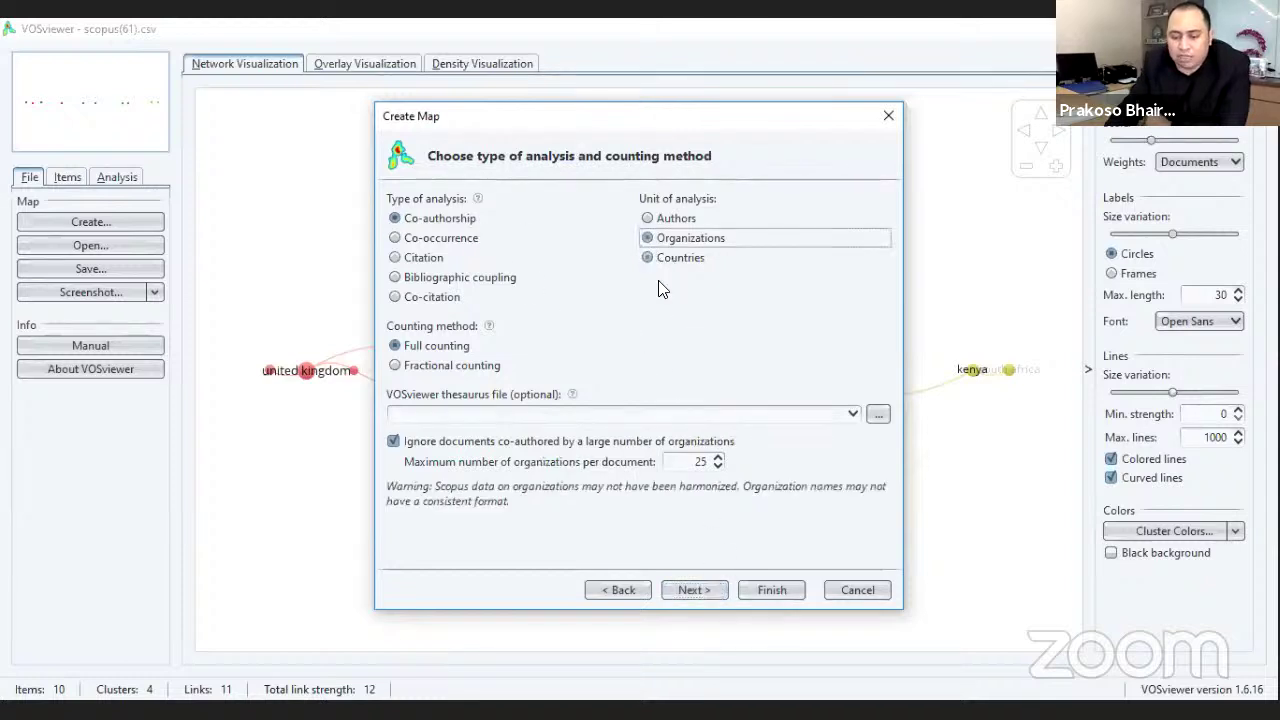
left_click(698, 590)
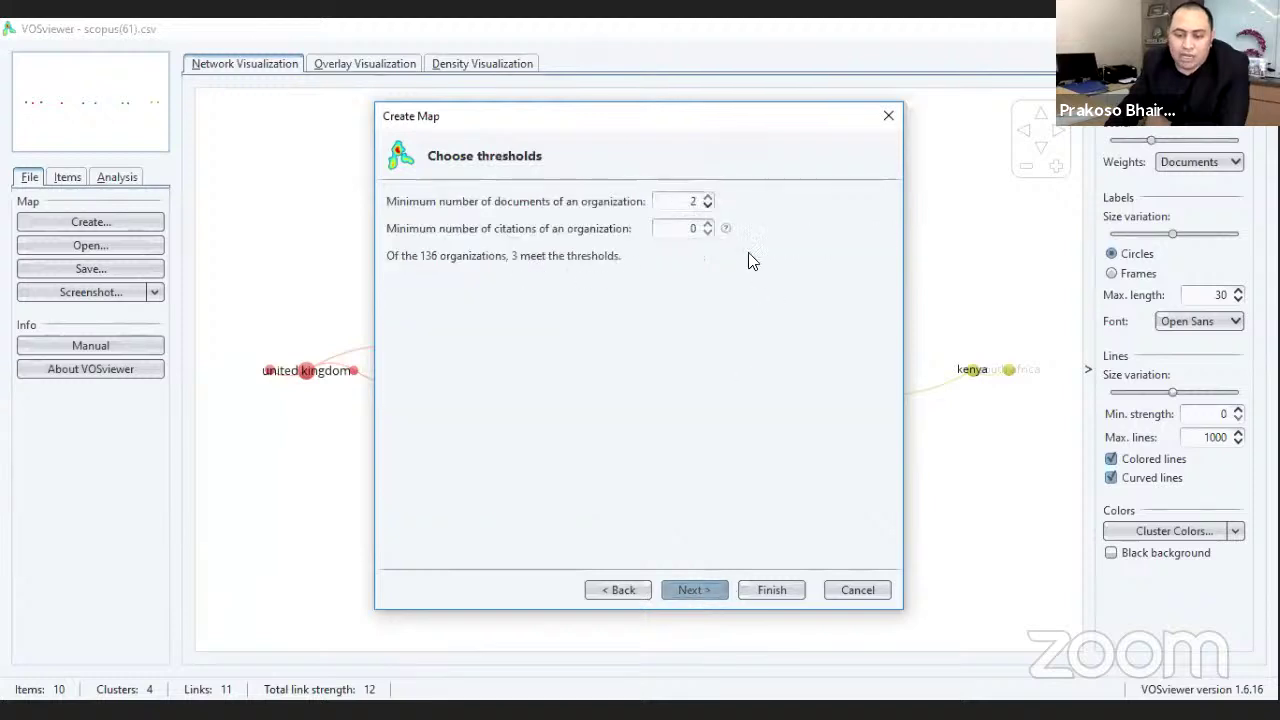
Set the minimum number of documents of an organization to 1 and accept all 136 organizations for selection.
left_click(707, 205)
left_click(694, 590)
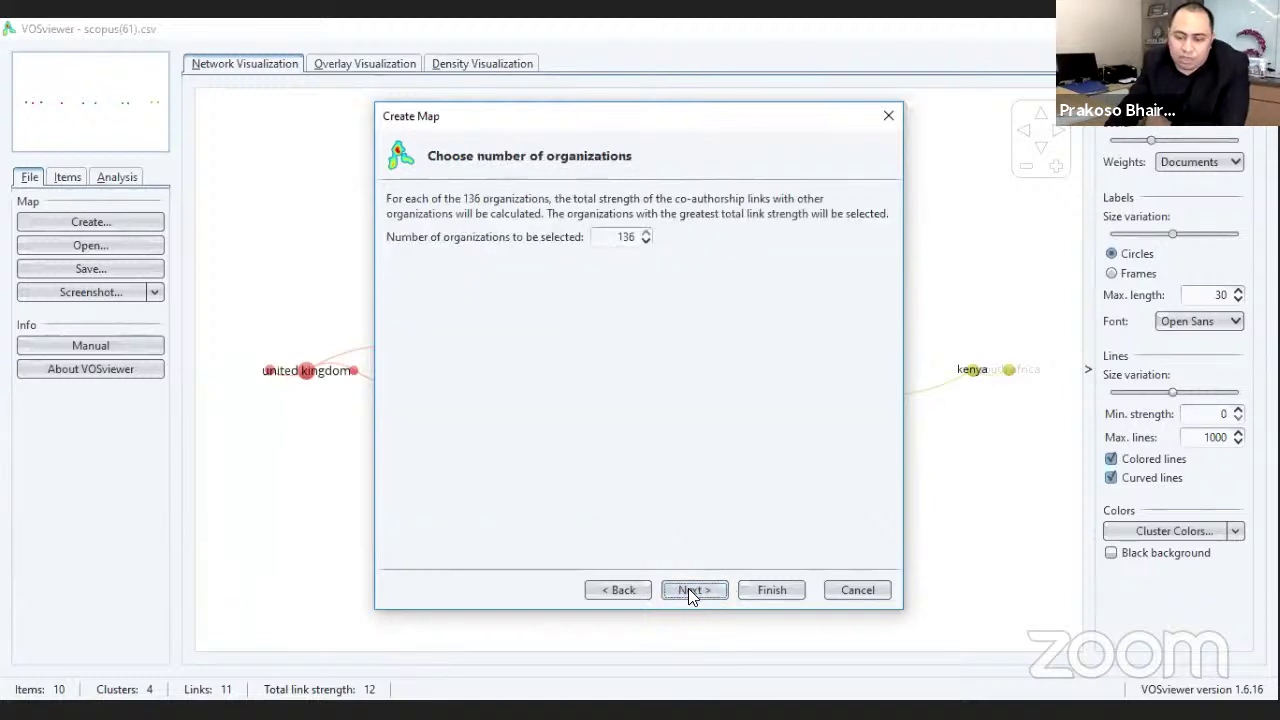
left_click(690, 590)
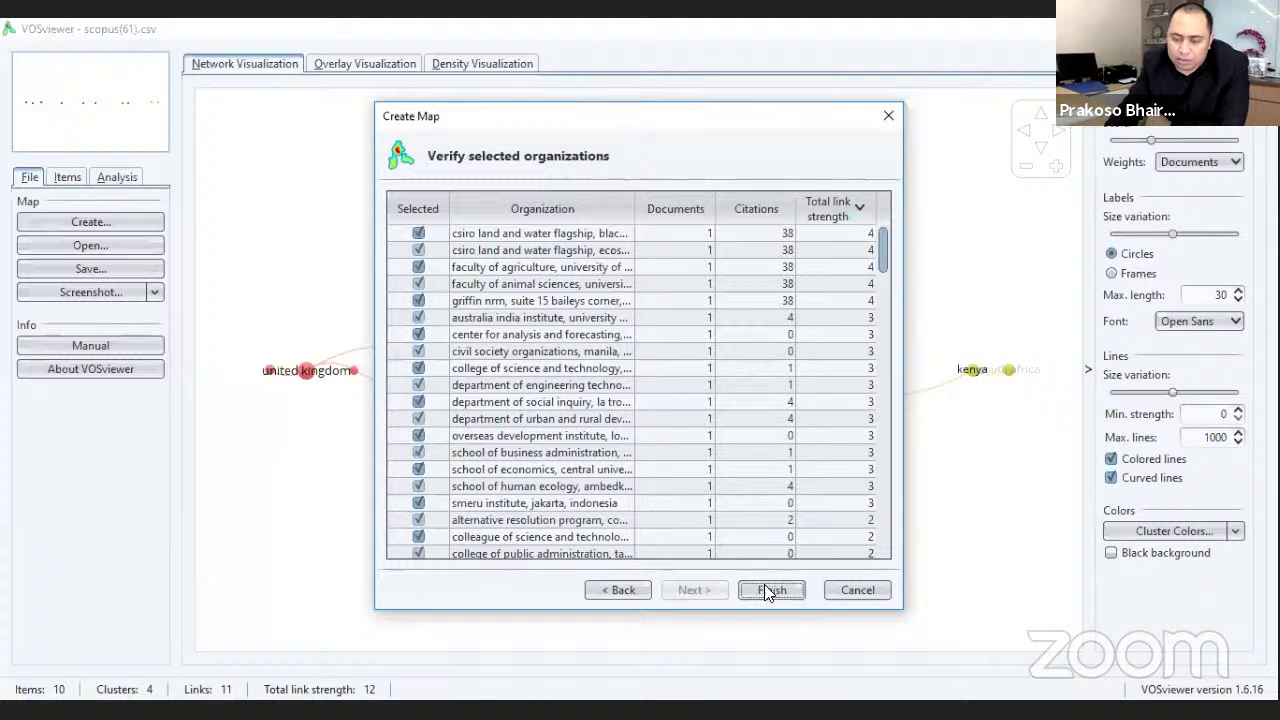
Generate the organization co-authorship map and start another from the same Scopus file, using co-authorship analysis with authors as the unit.
left_click(770, 591)
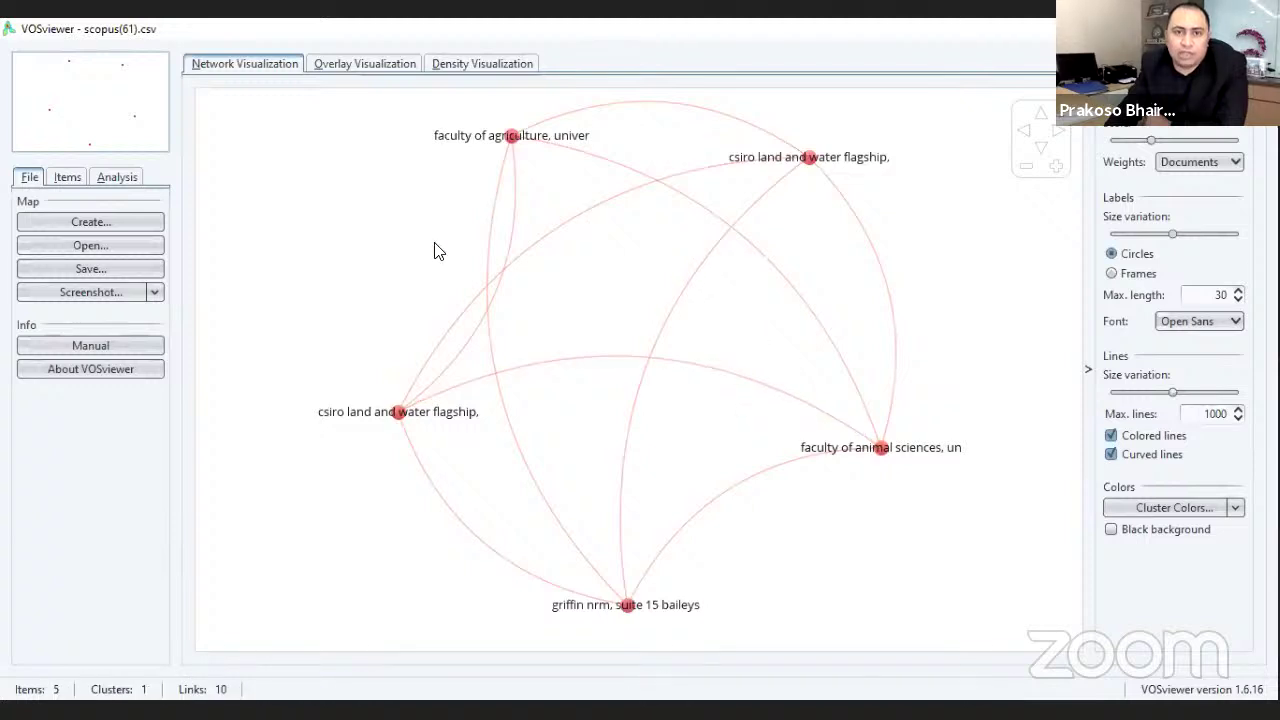
left_click(89, 226)
left_click(88, 224)
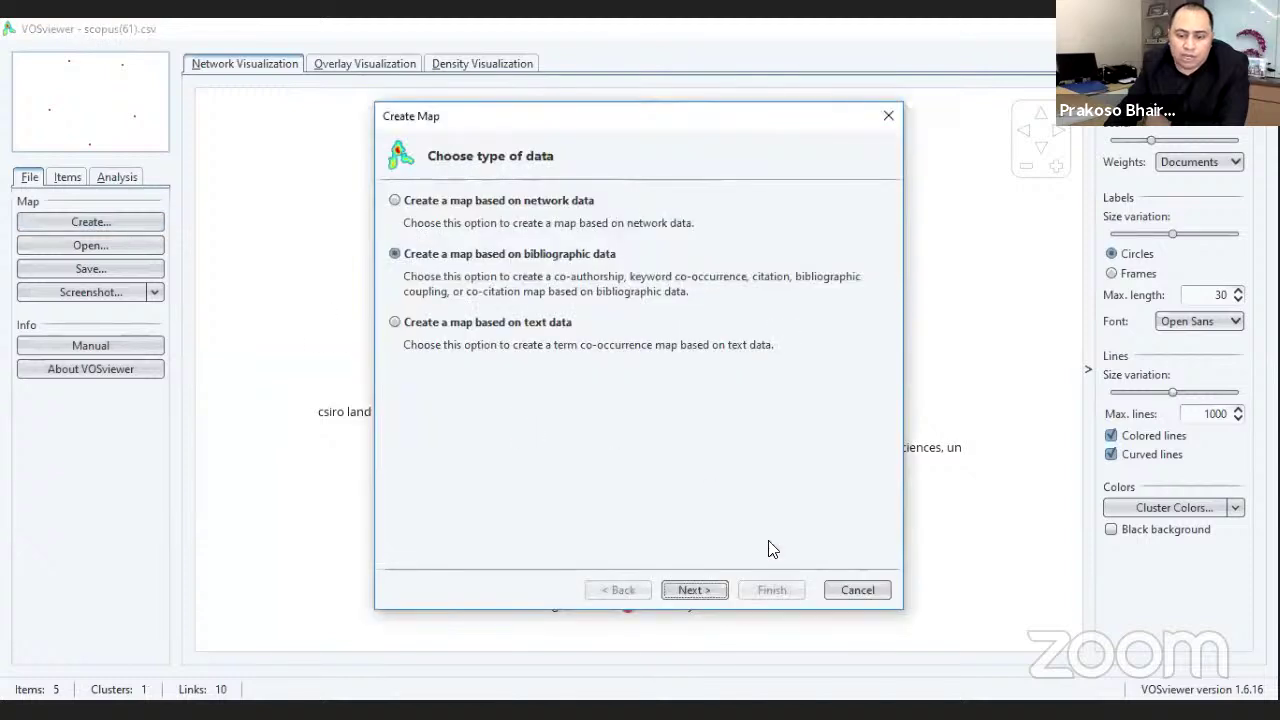
left_click(685, 588)
left_click(686, 590)
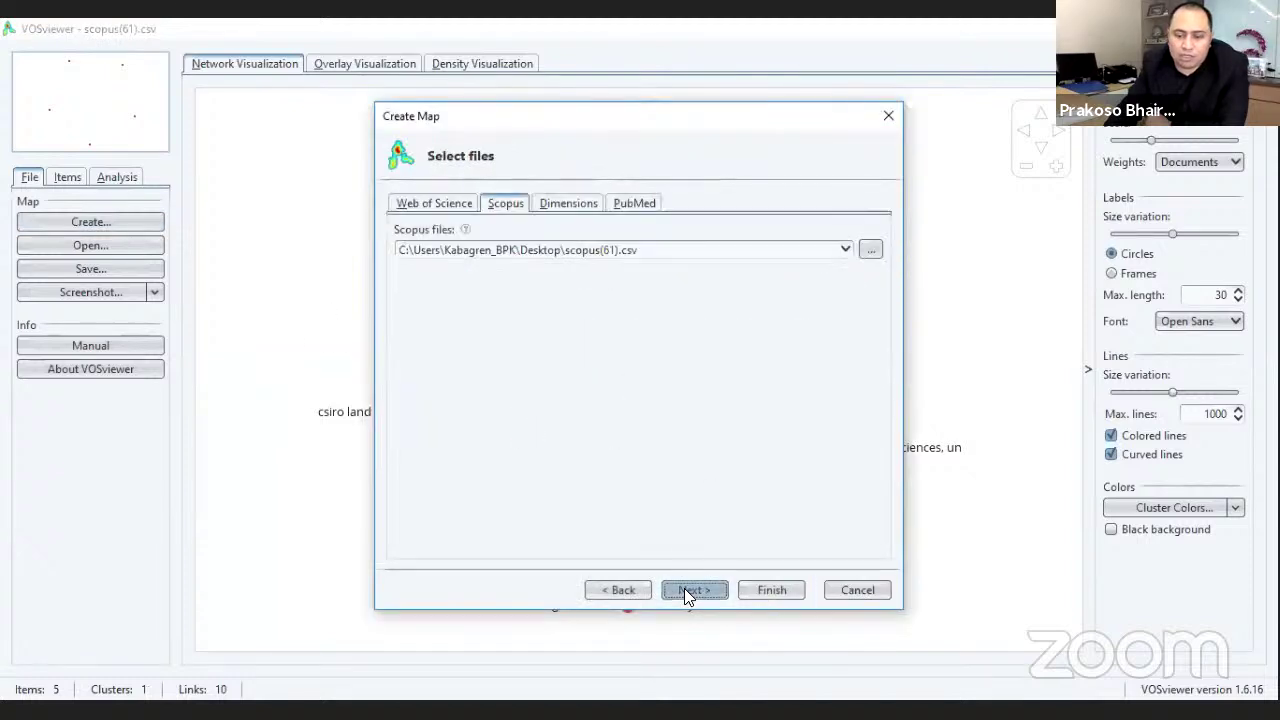
left_click(686, 590)
left_click(648, 218)
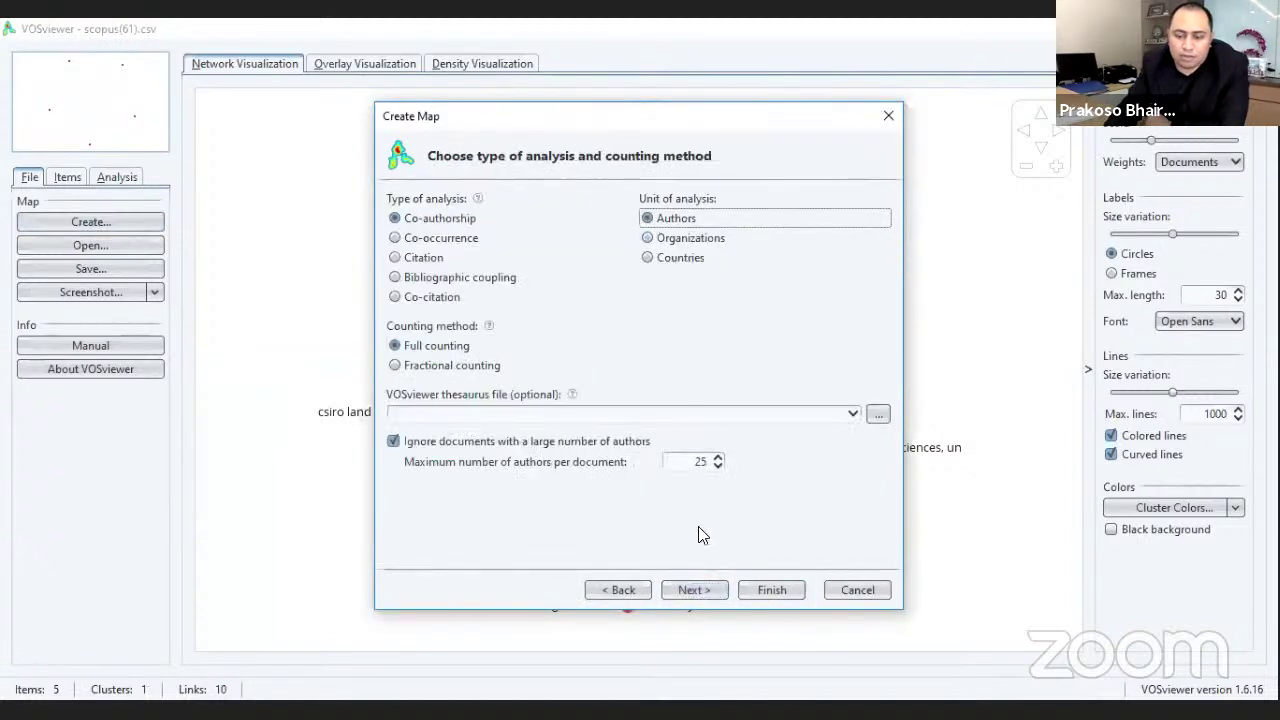
Set the minimum number of documents of an author to 1, keep all 178 authors and map only the largest connected set.
left_click(692, 590)
left_click(678, 206)
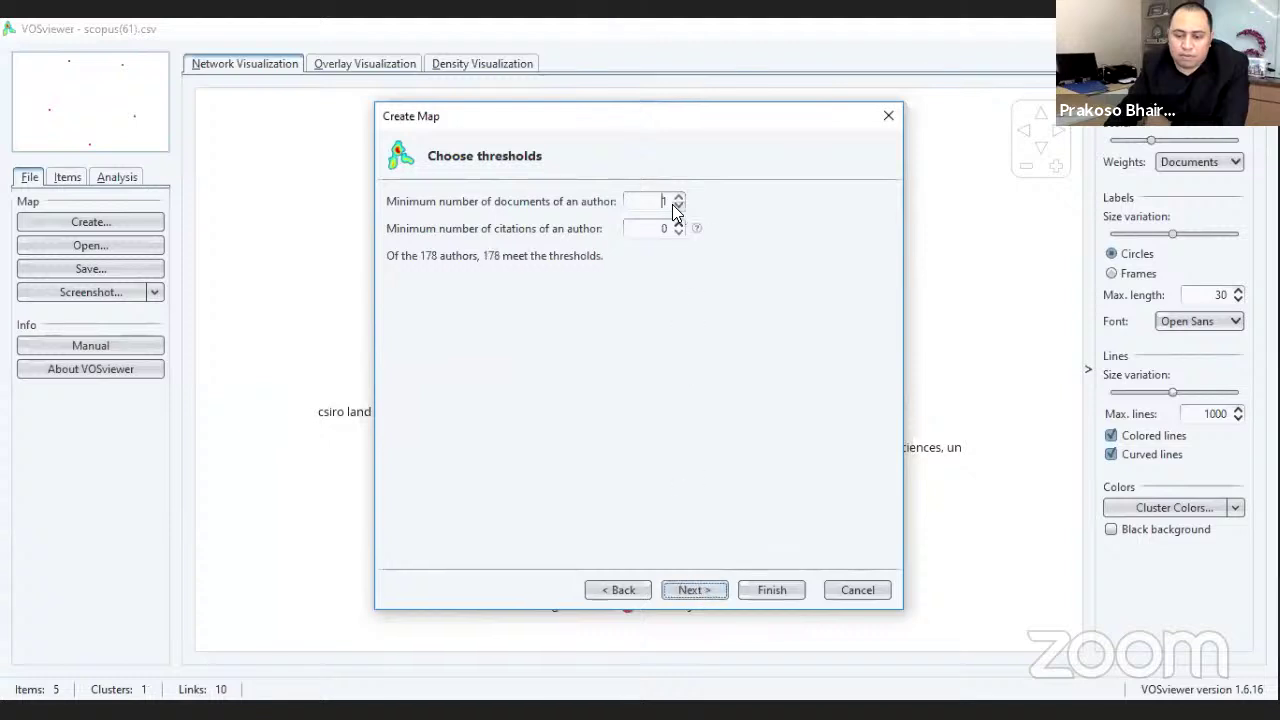
left_click(702, 586)
left_click(707, 592)
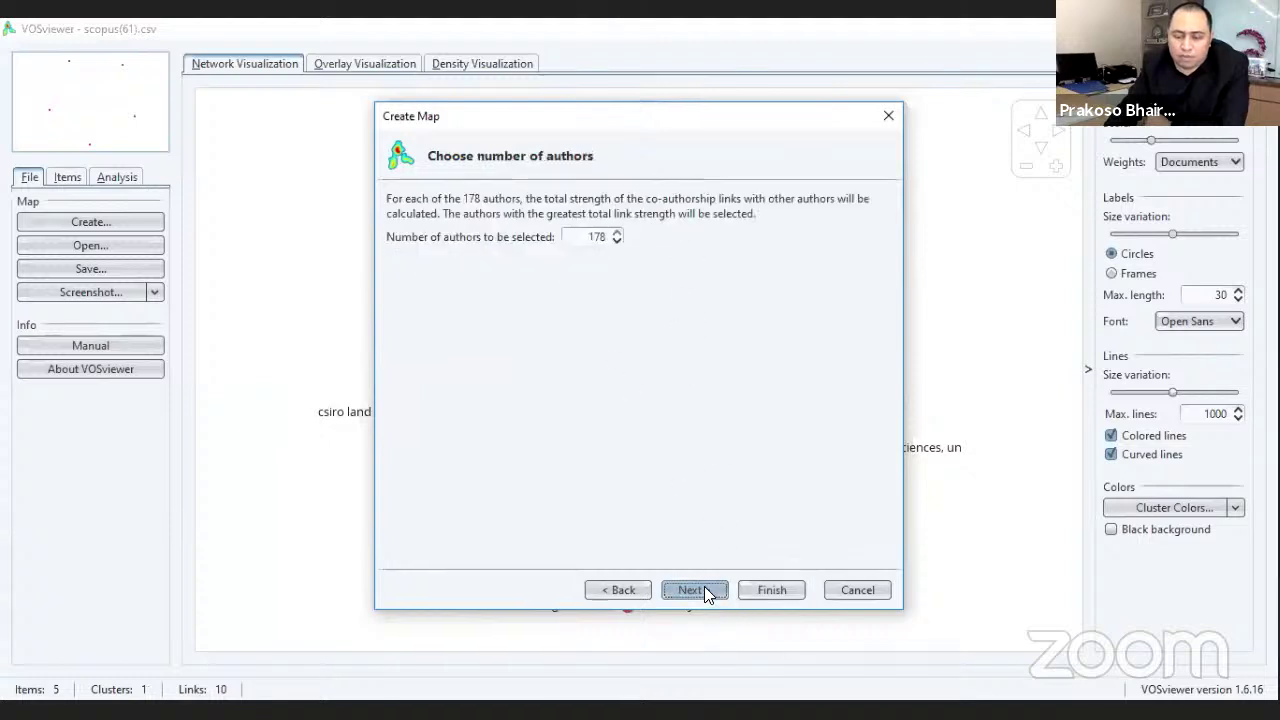
left_click(778, 590)
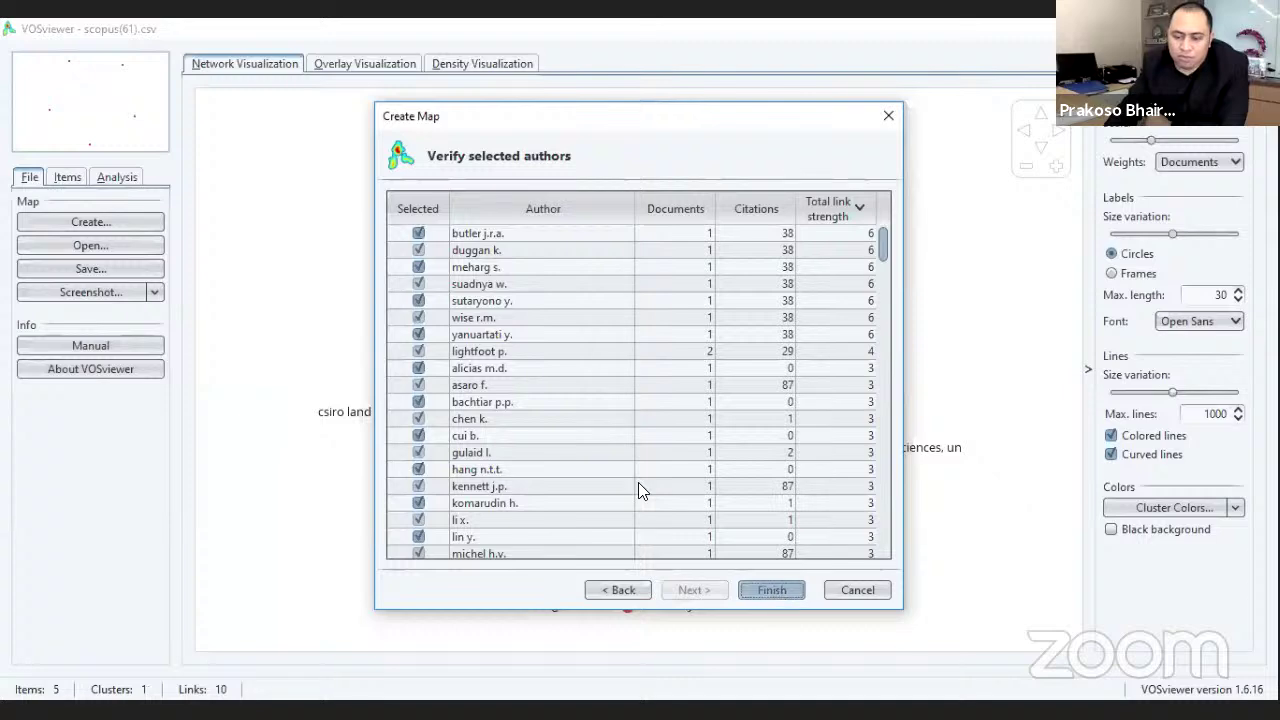
left_click(566, 404)
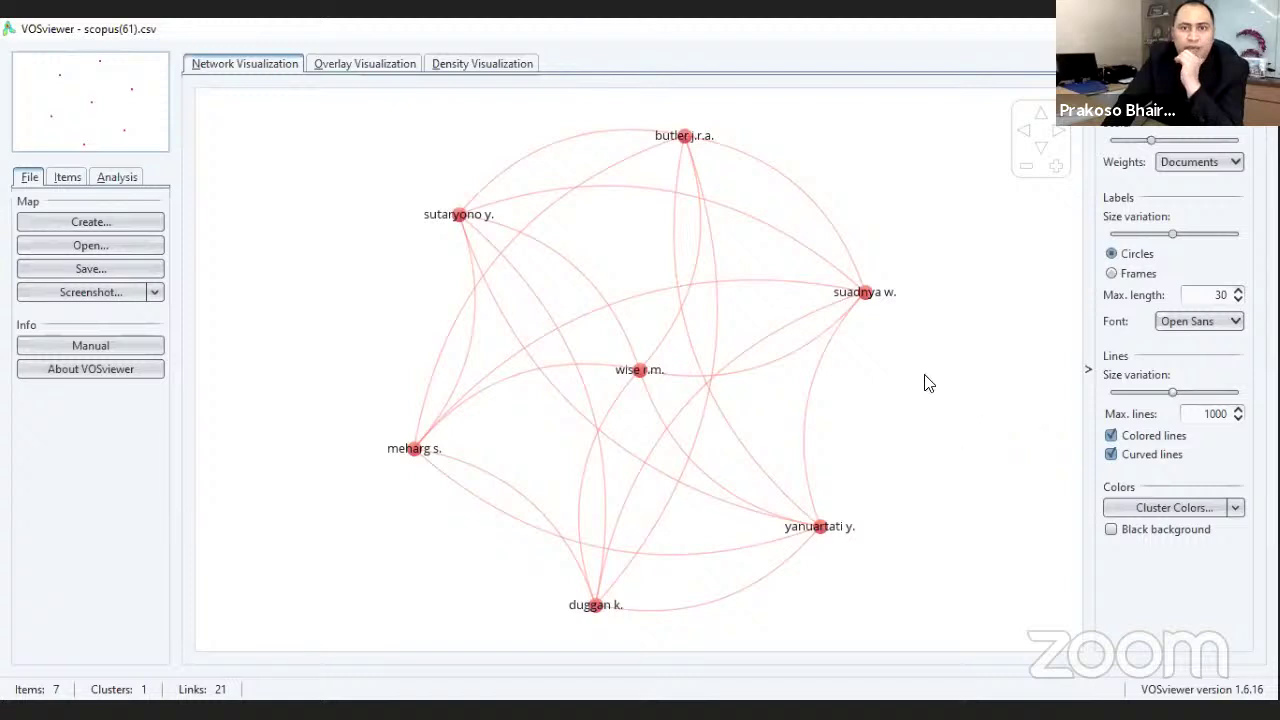
Start another bibliographic map from the same Scopus file, using co-occurrence analysis with author keywords as the unit.
left_click(148, 222)
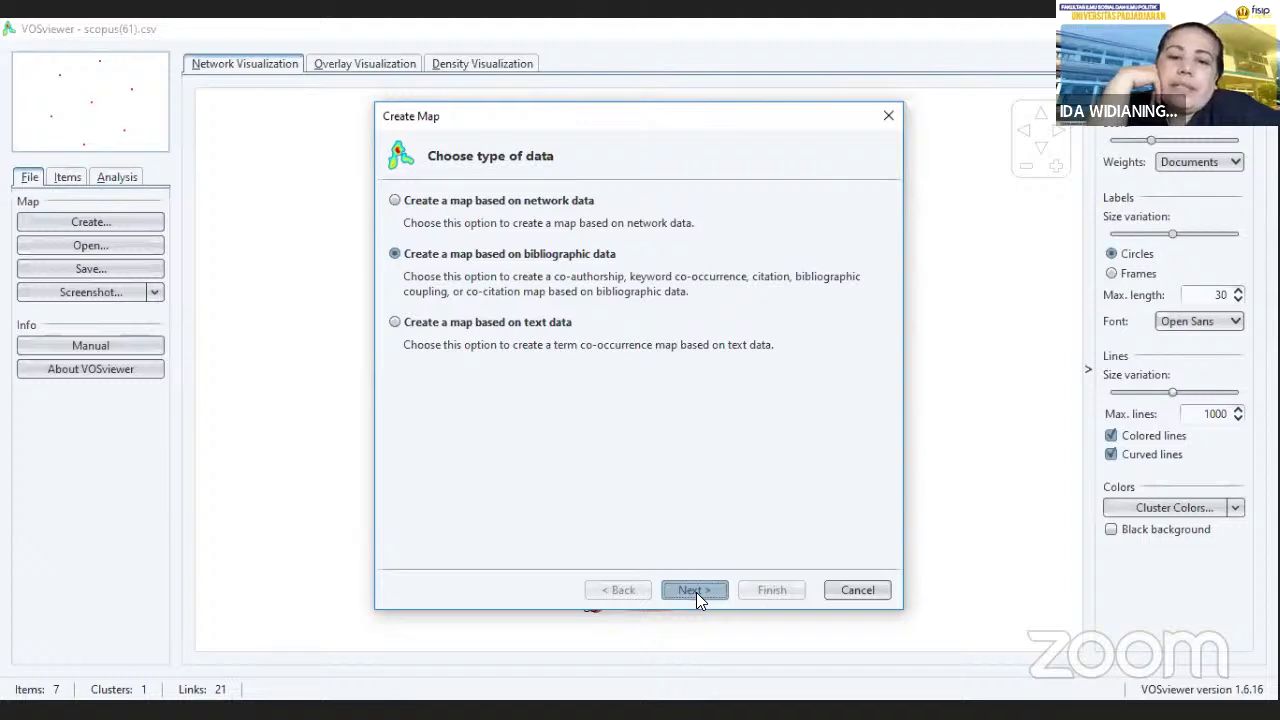
left_click(695, 591)
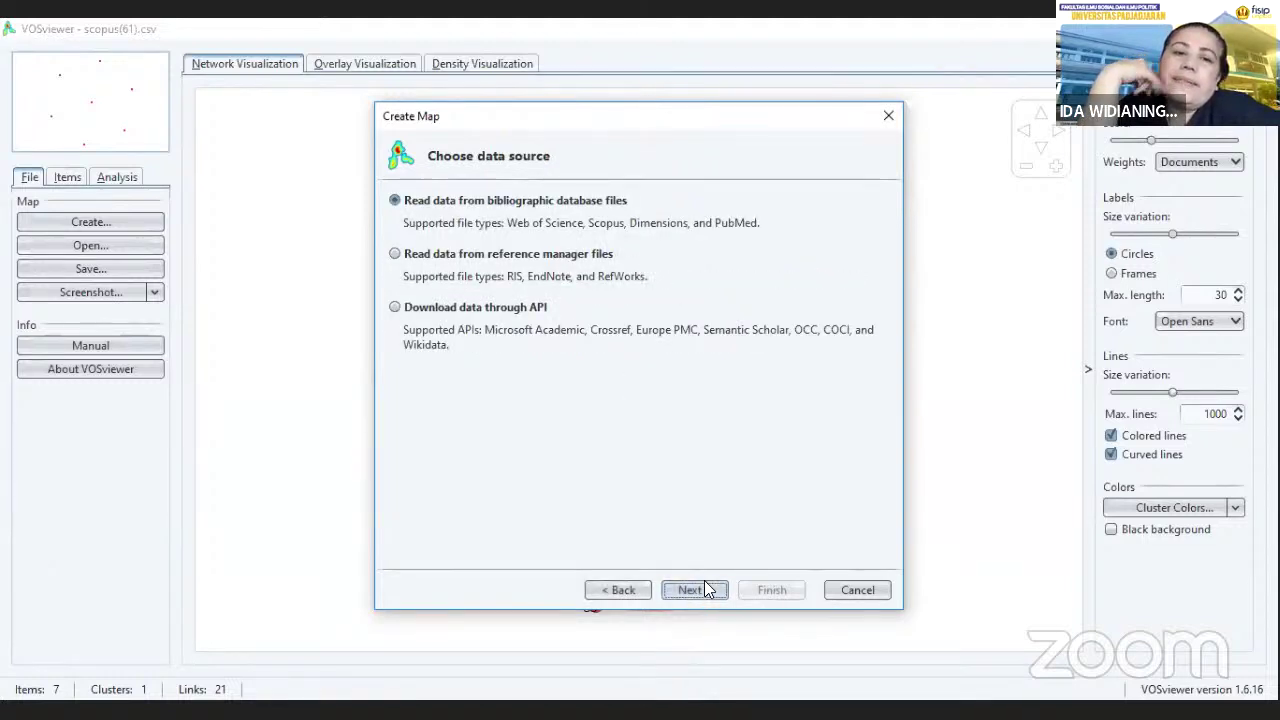
left_click(702, 589)
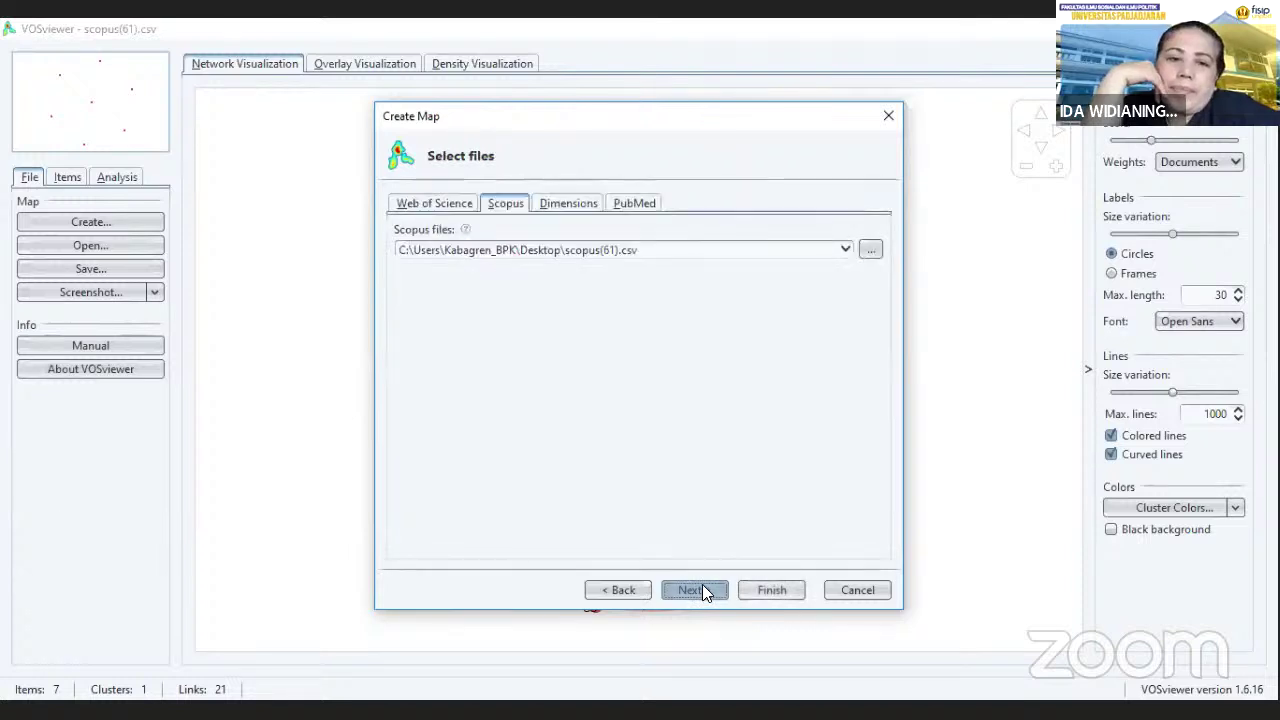
left_click(702, 589)
left_click(454, 239)
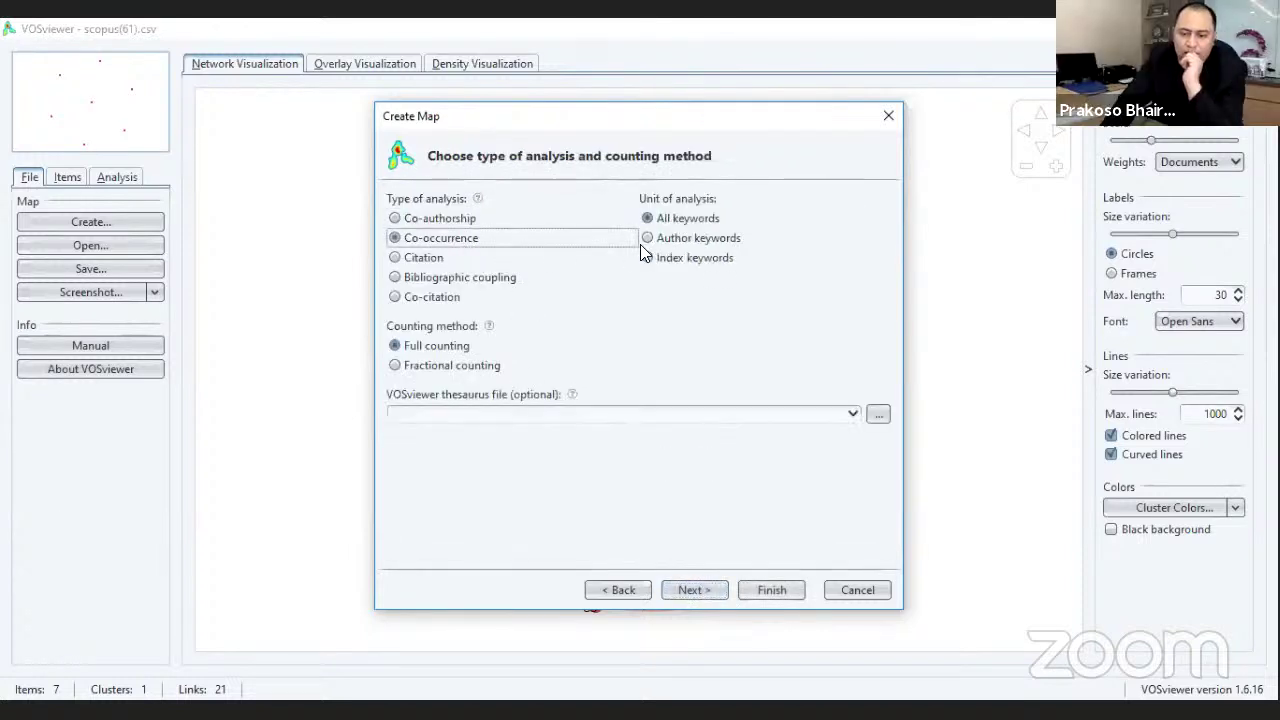
left_click(647, 238)
left_click(706, 588)
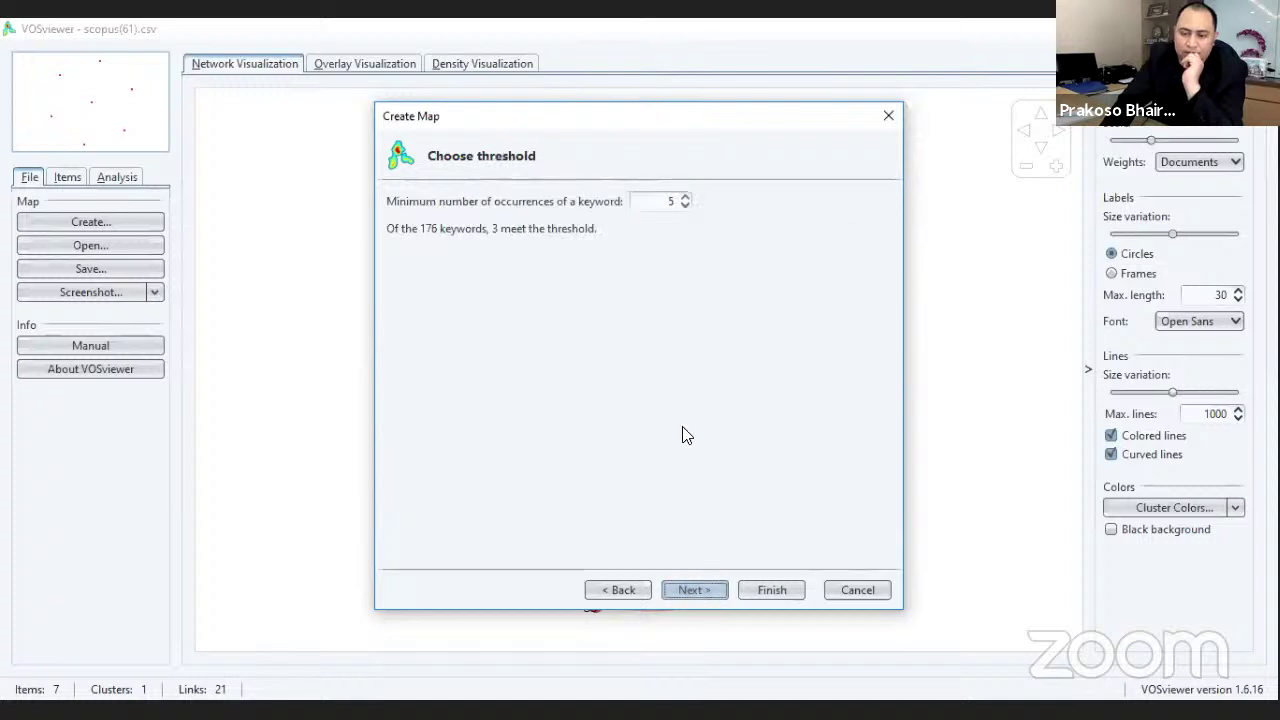
Set the minimum number of occurrences of a keyword to 1, keep all selected keywords and map only the largest connected set.
left_click(685, 205)
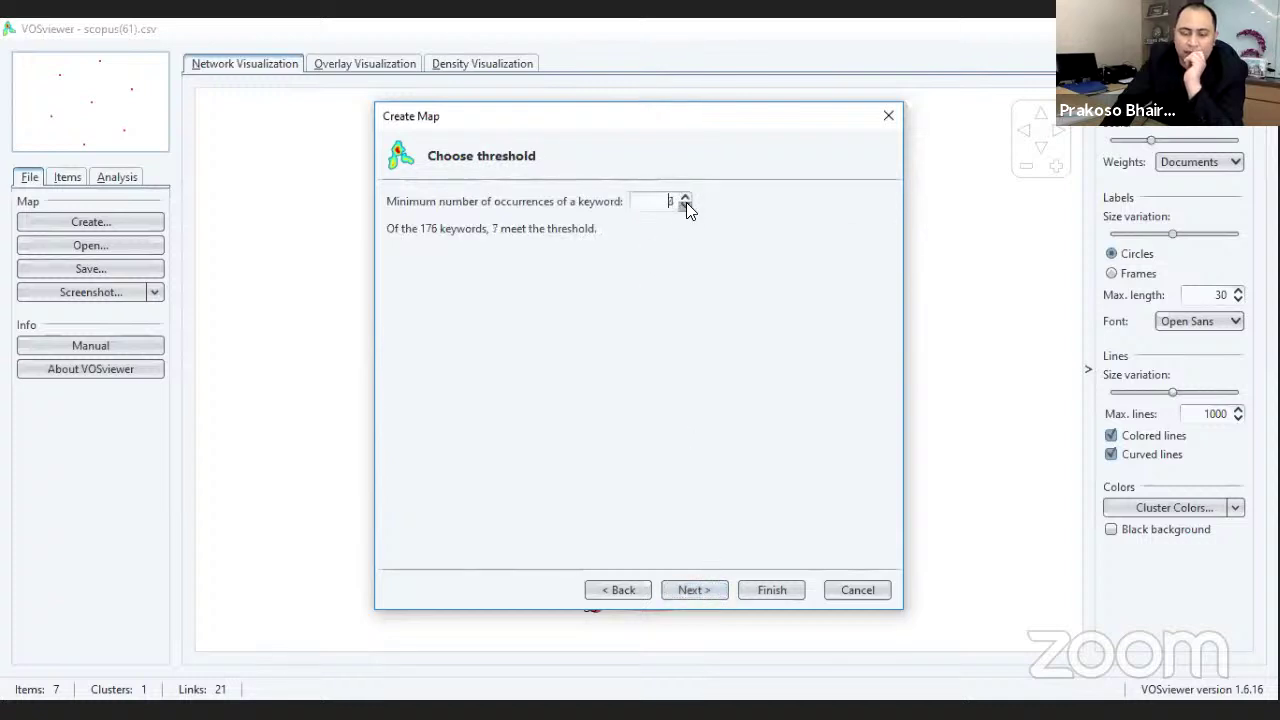
left_click(685, 205)
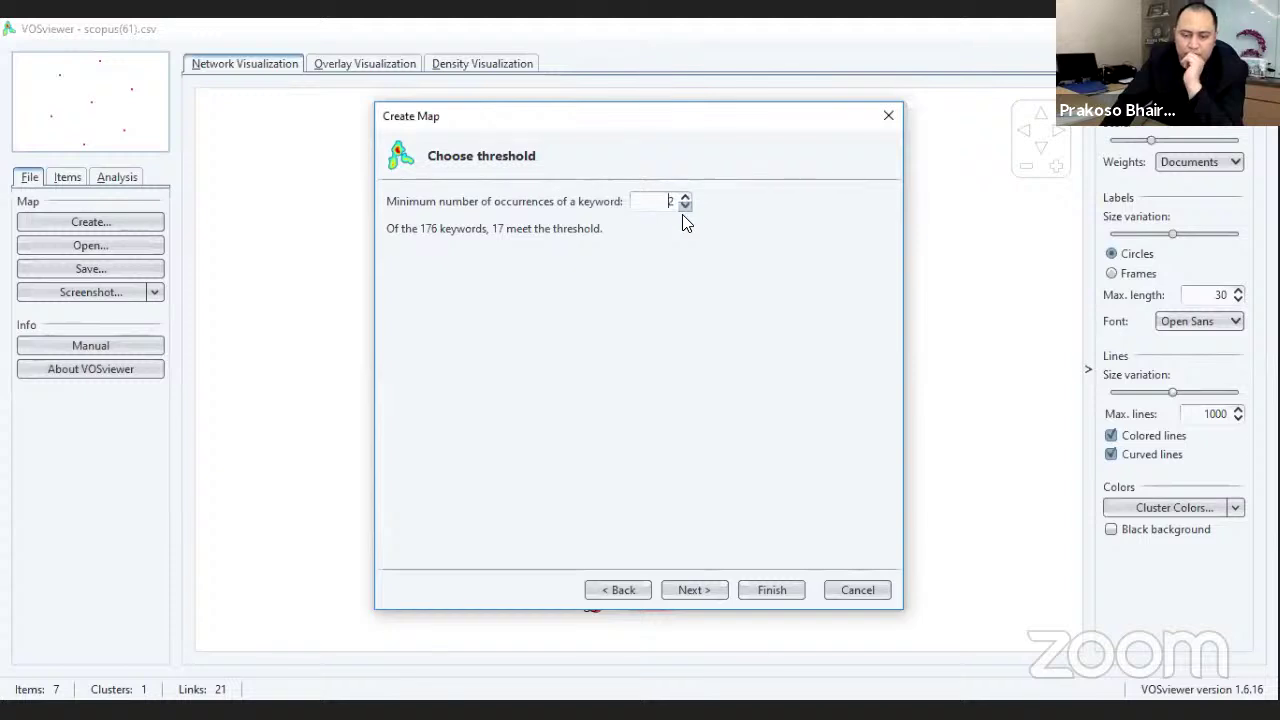
left_click(685, 205)
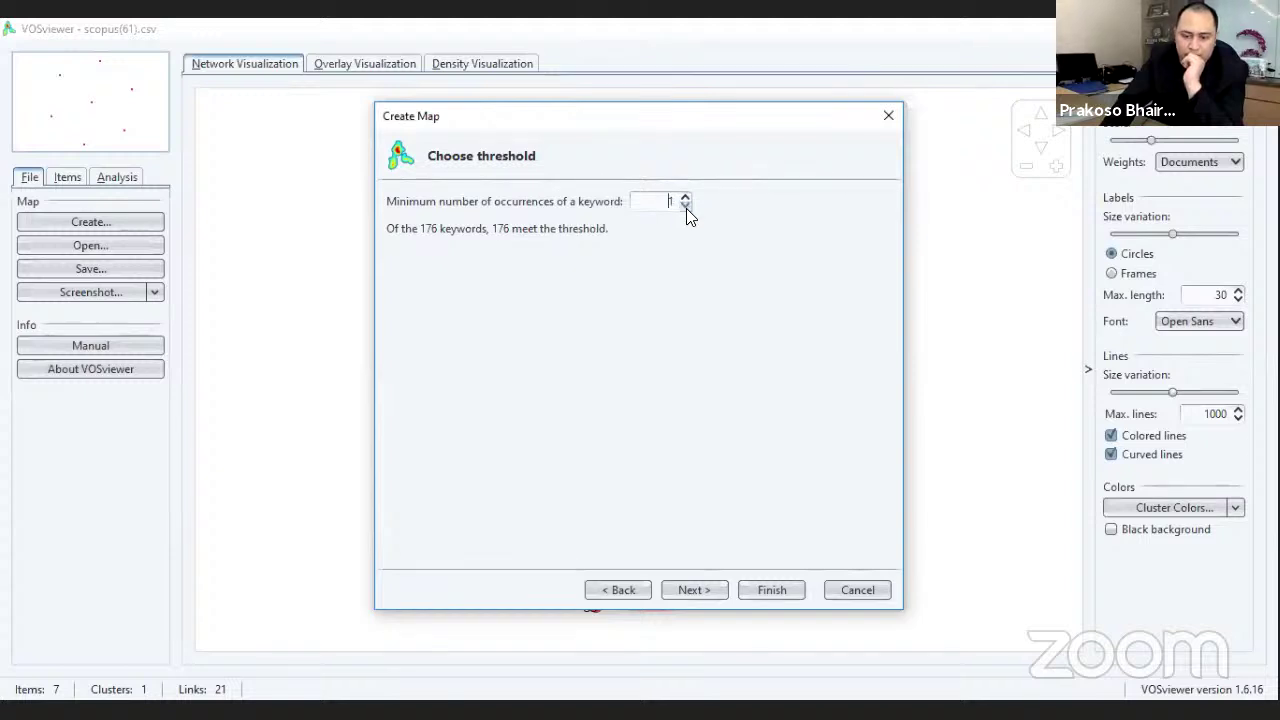
left_click(696, 588)
left_click(706, 588)
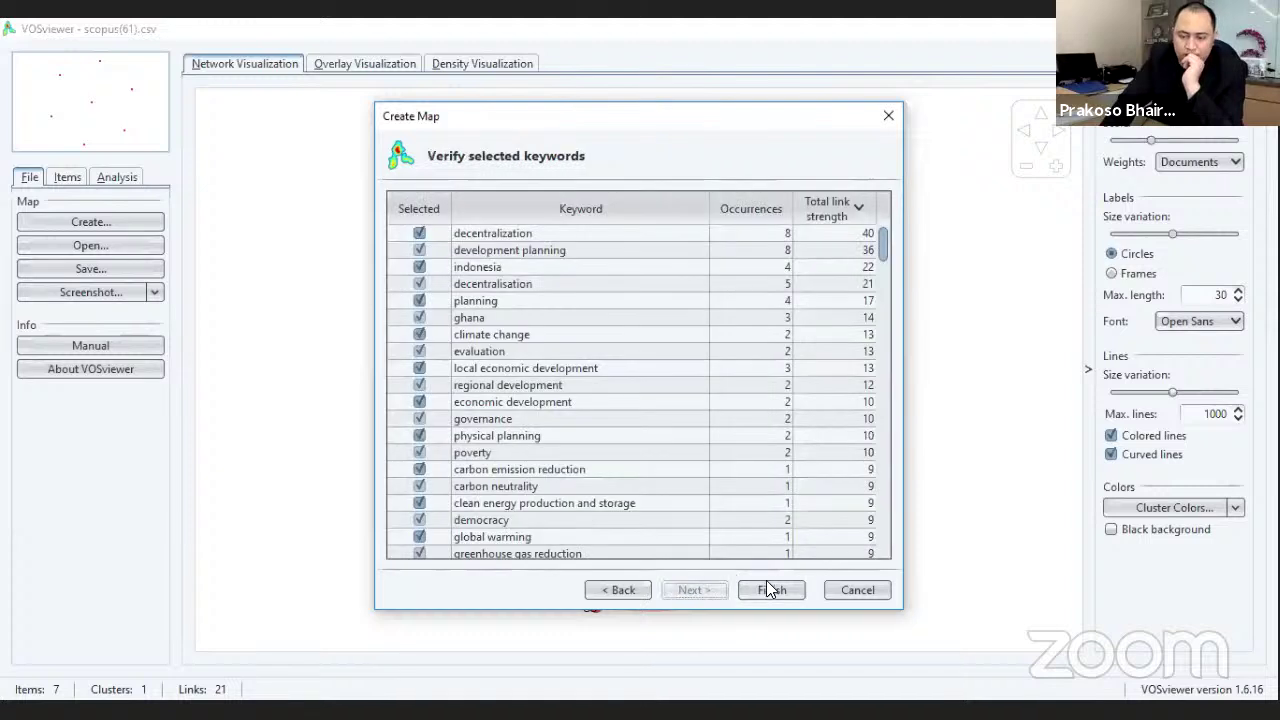
left_click(768, 588)
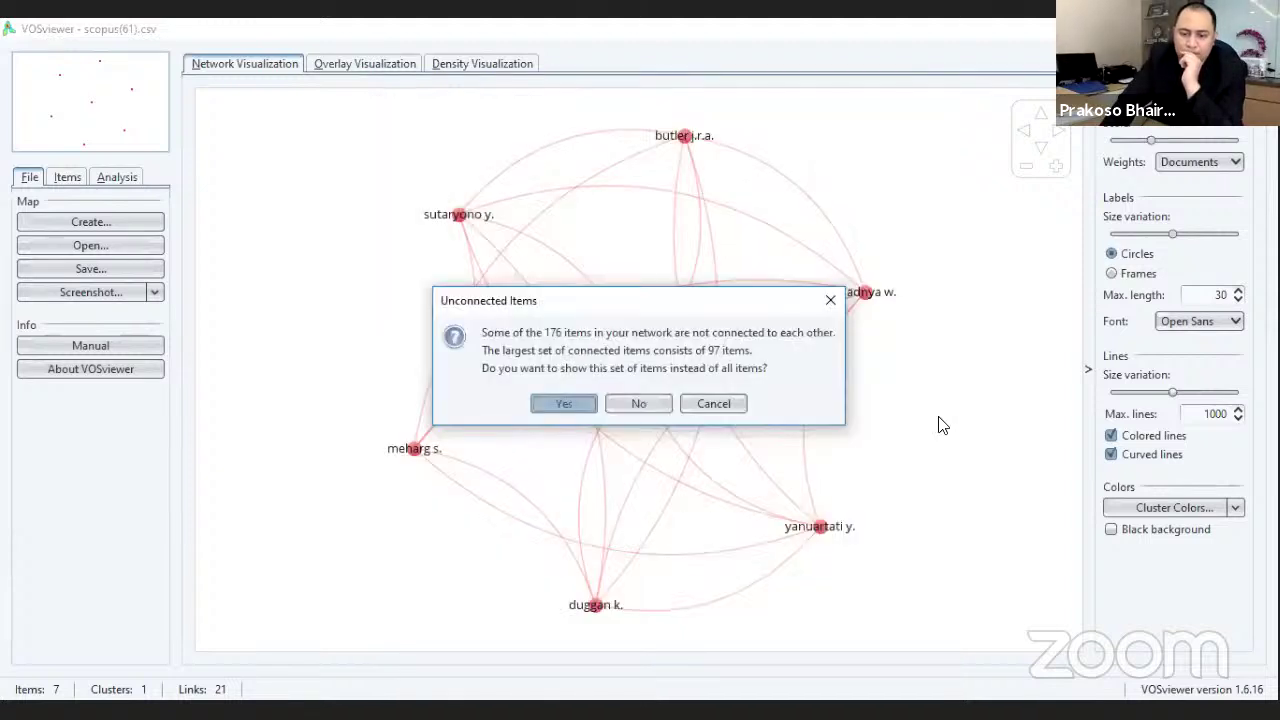
key("Return")
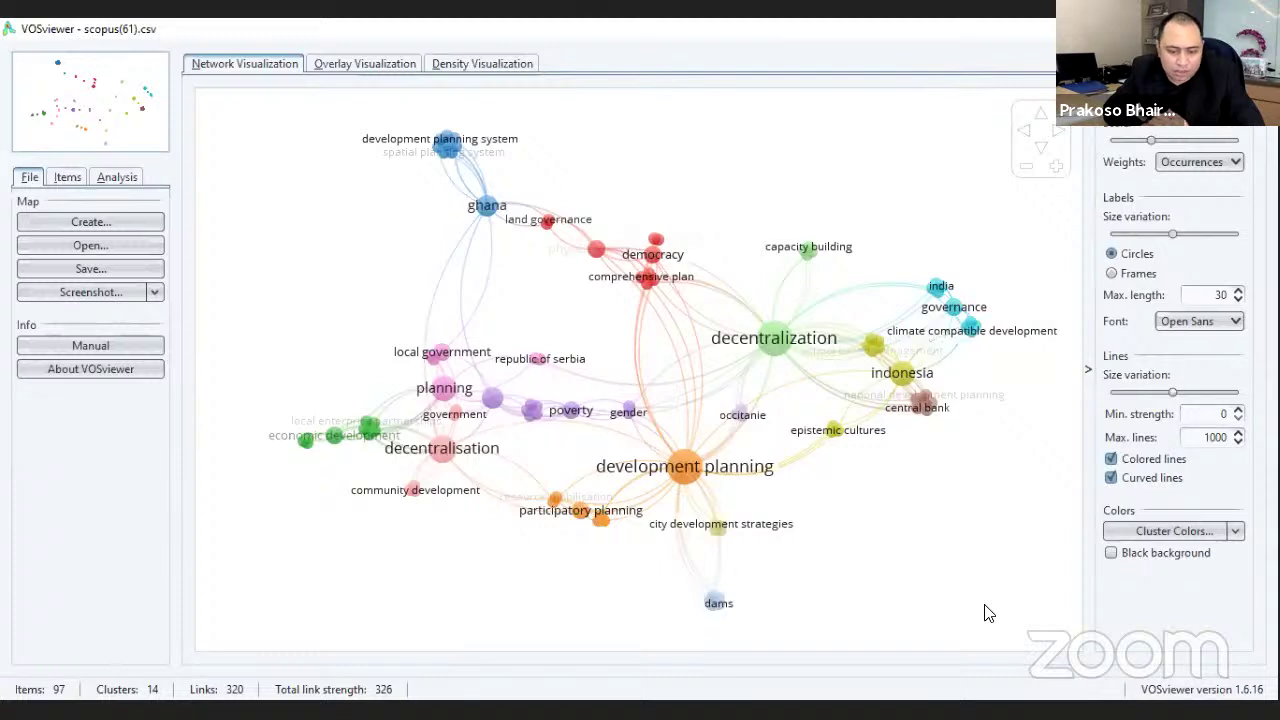
View the cluster colour settings of the keyword map and close them without changes.
left_click(1237, 532)
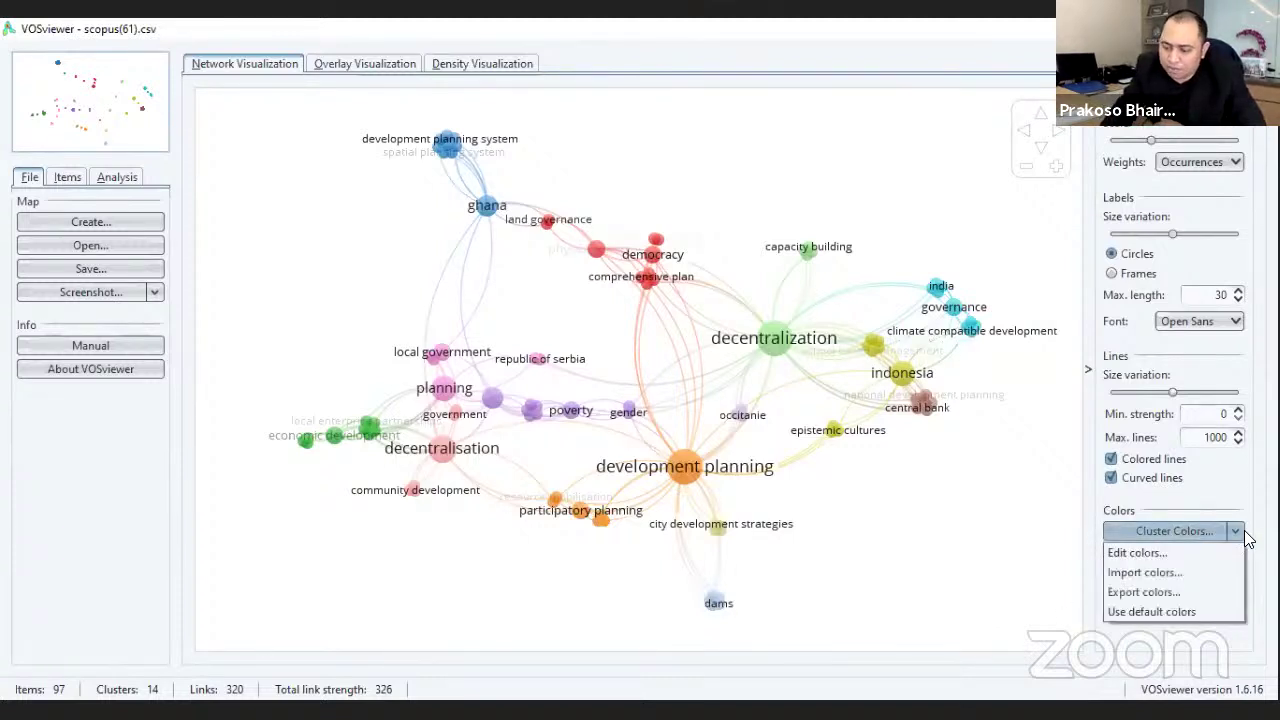
left_click(1157, 550)
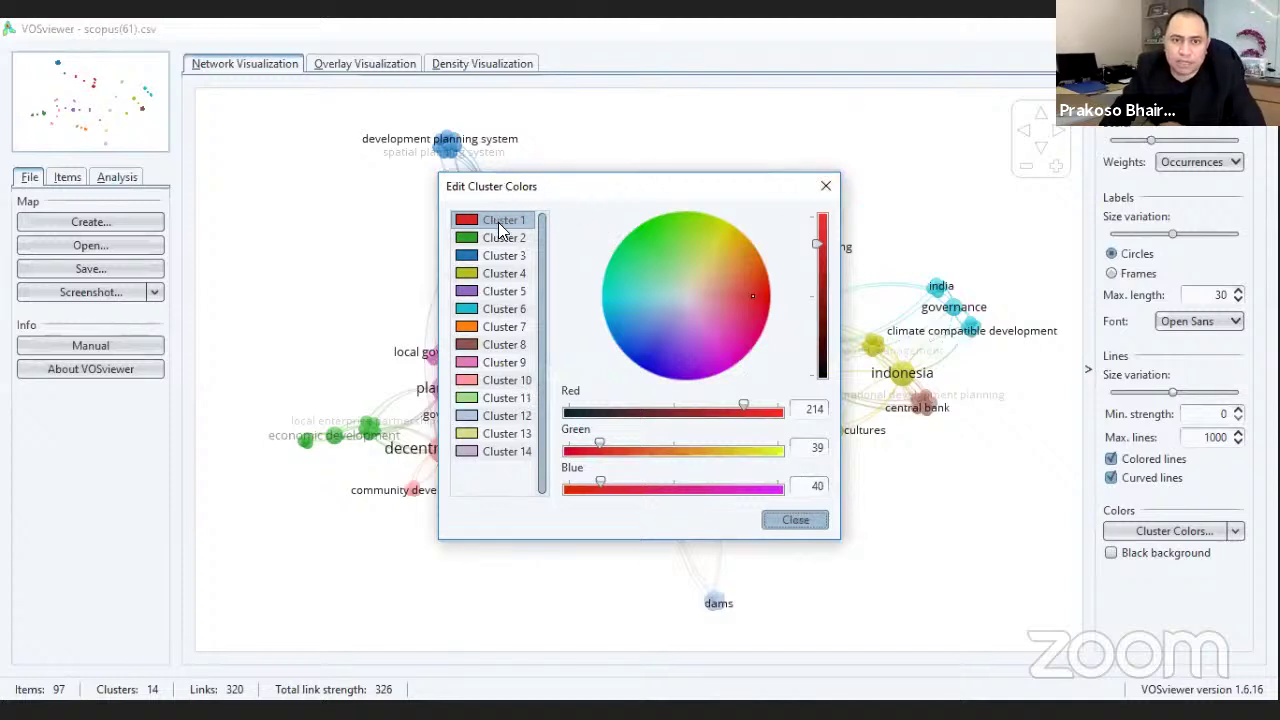
left_click(829, 191)
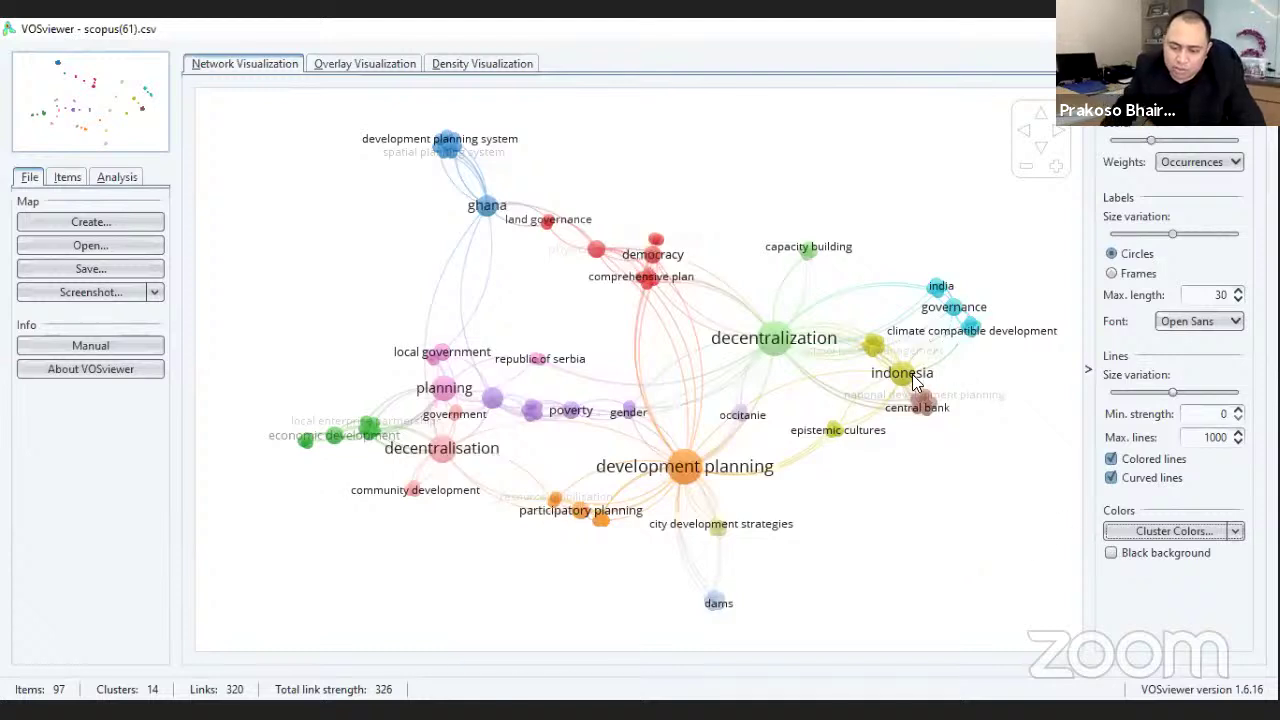
Switch the keyword co-occurrence map to the overlay visualization.
mouse_move(910, 380)
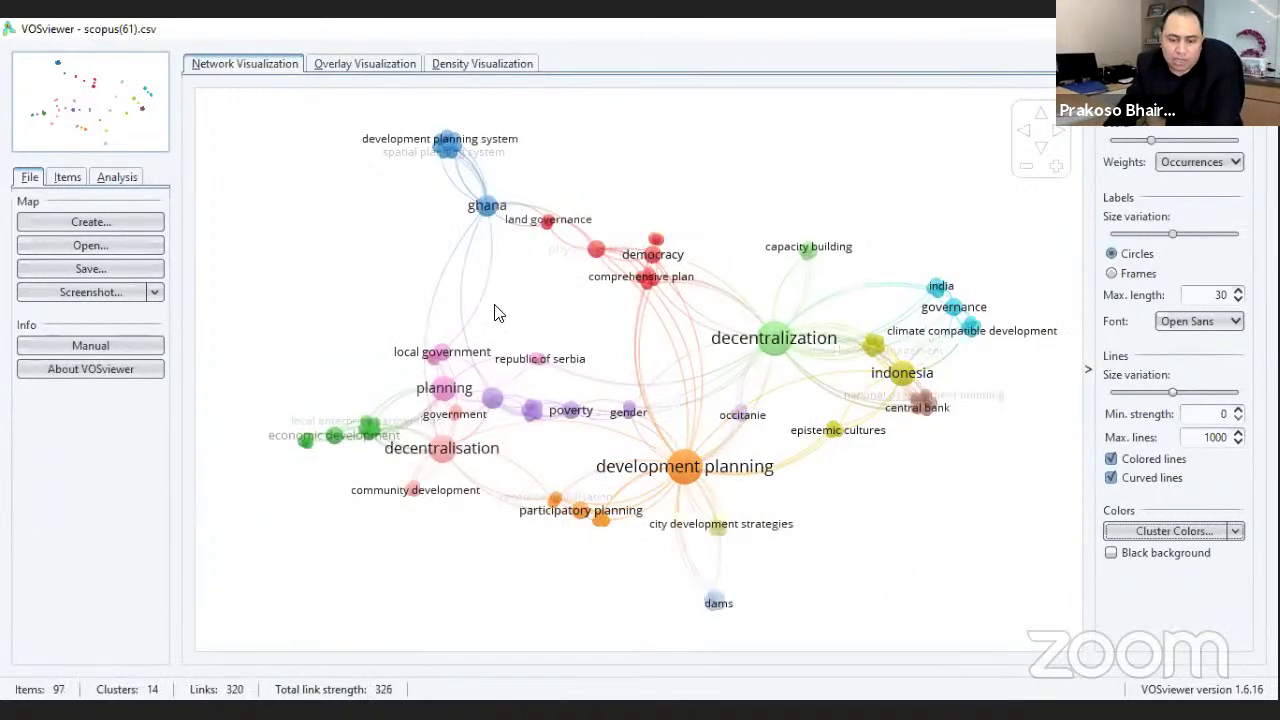
mouse_move(493, 213)
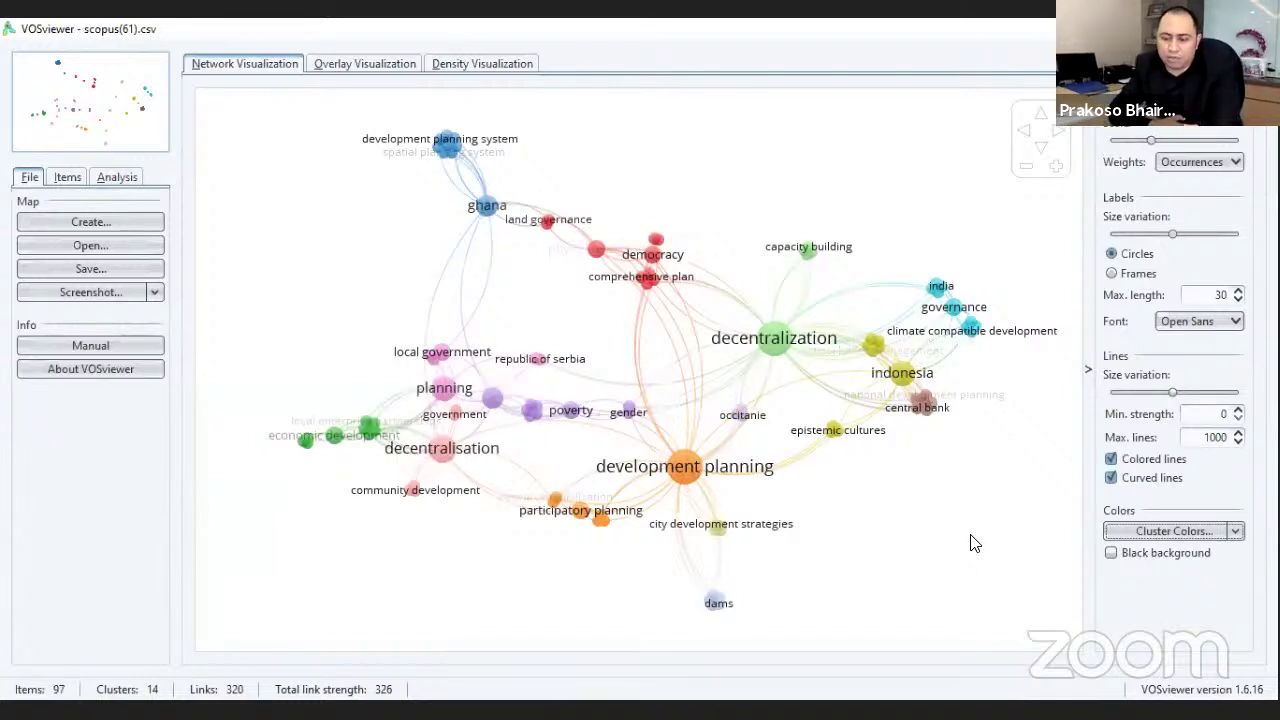
left_click(368, 62)
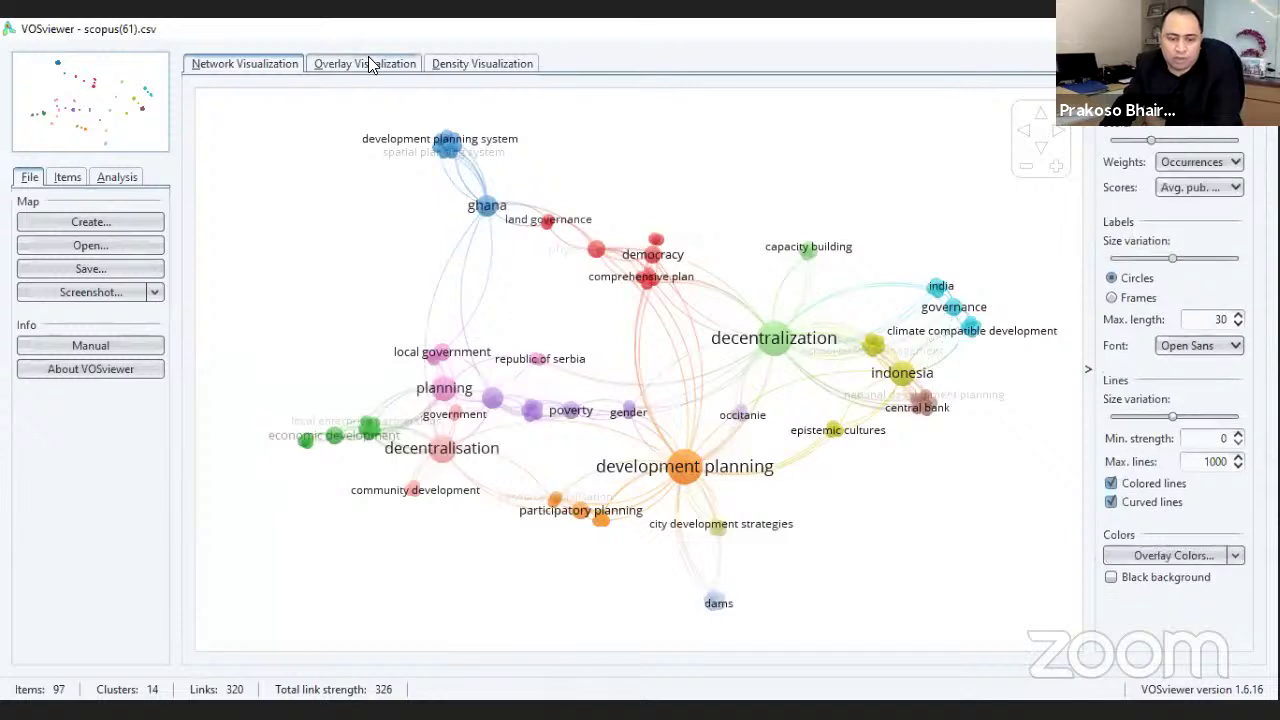